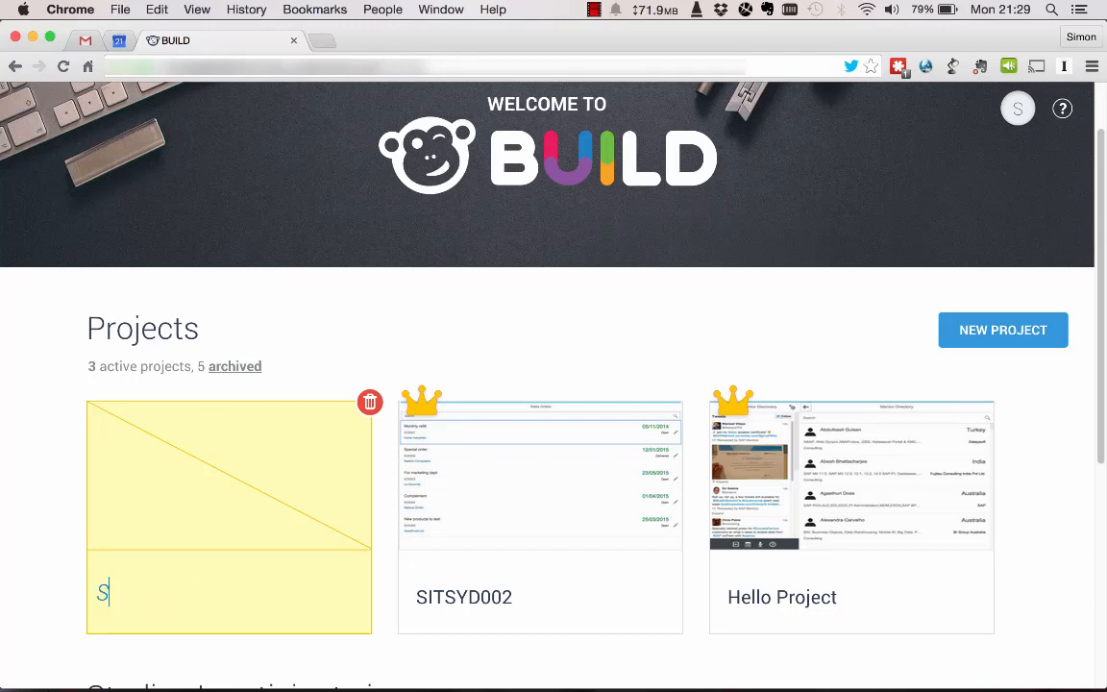
Name the new project SITSYD004 and open it.
{"action": "type", "text": "ITSYD0"}
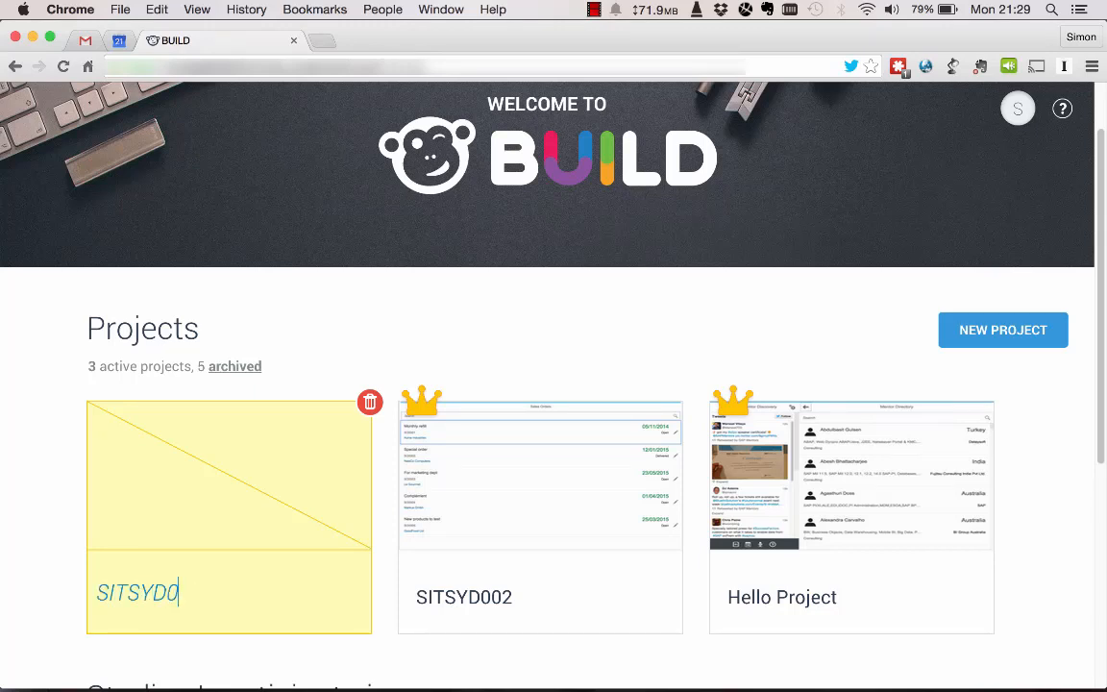
{"action": "type", "text": "04"}
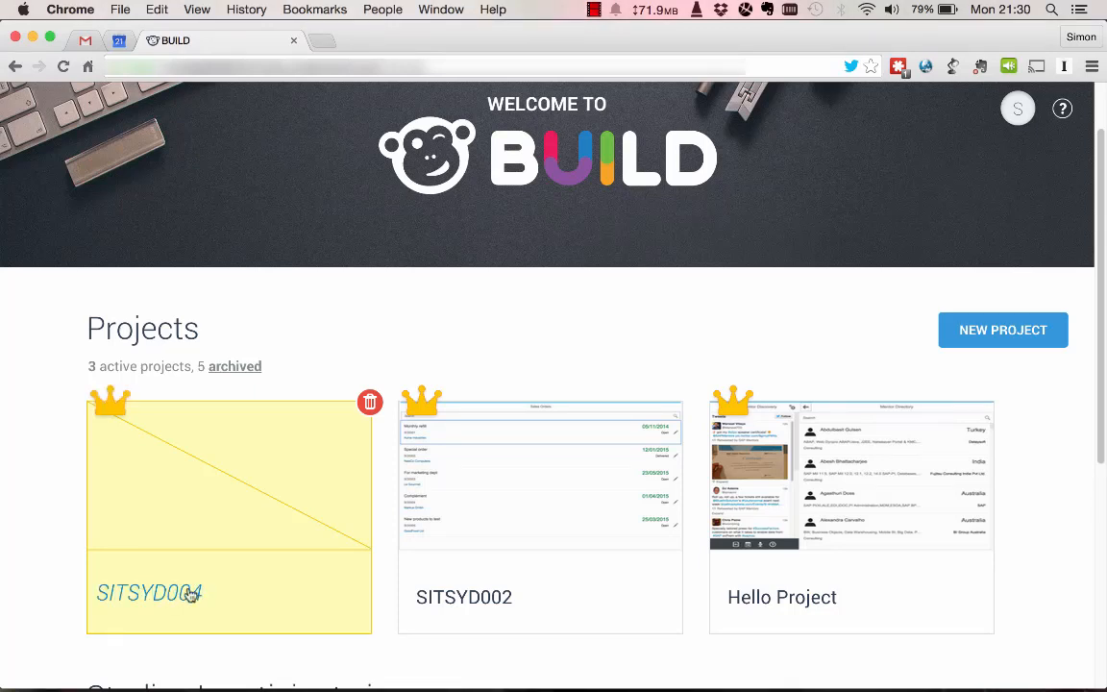
{"action": "key", "text": "Return"}
{"action": "left_click", "coordinate": [272, 519]}
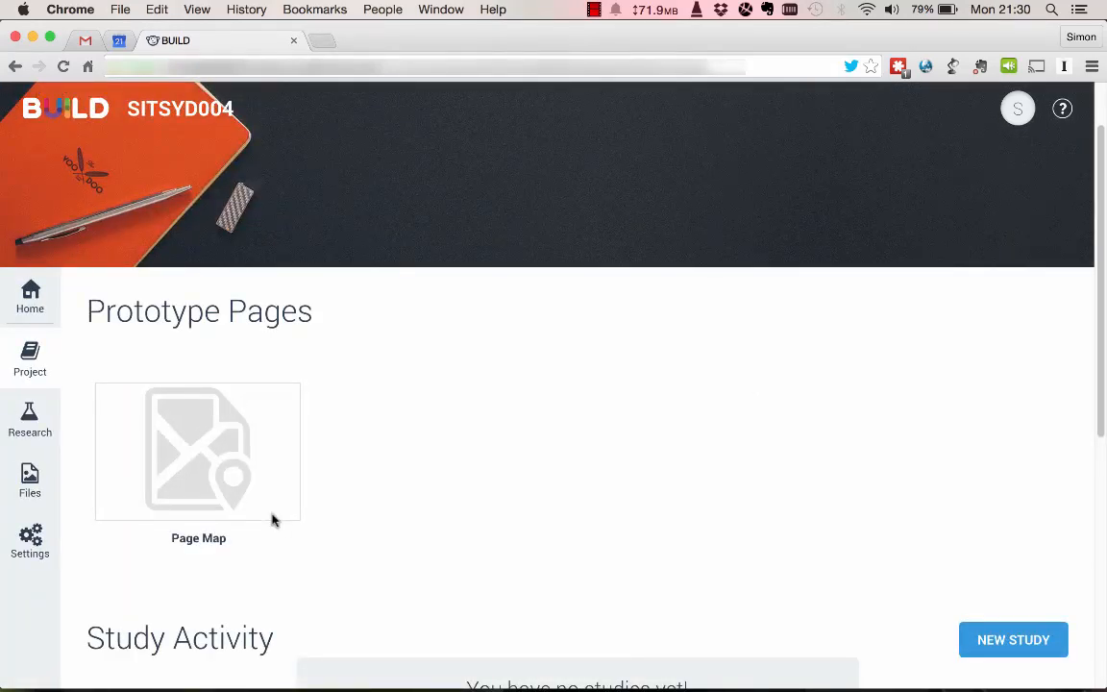
Add two responsive pages to the project's page map and open Page 1 for editing.
{"action": "left_click", "coordinate": [207, 450]}
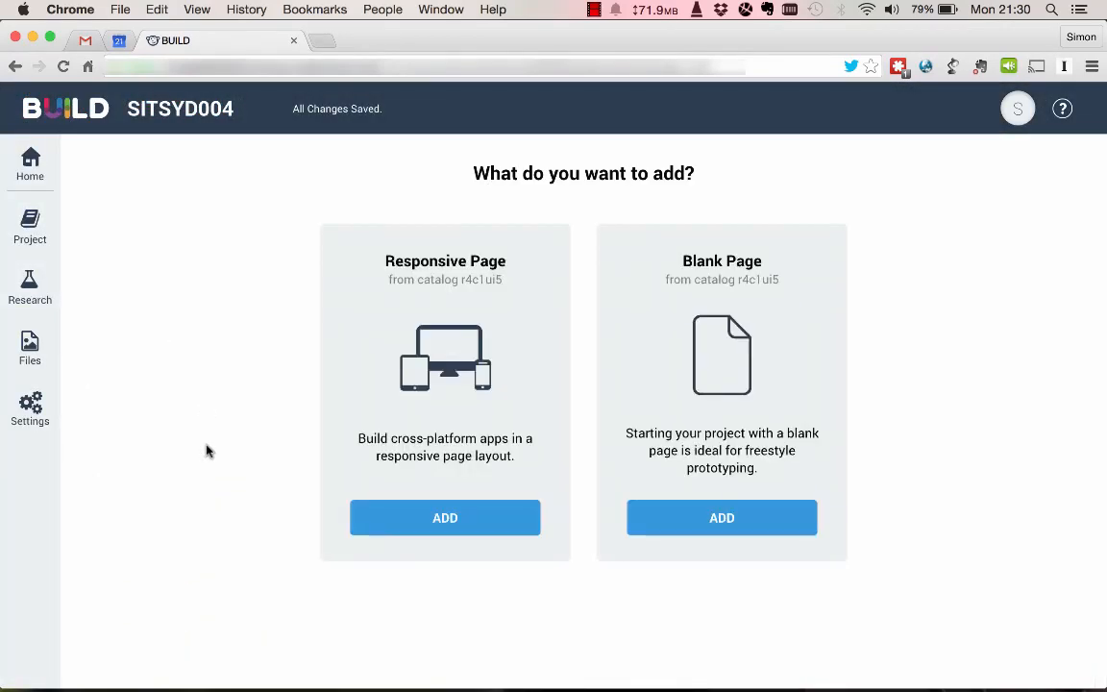
{"action": "left_click", "coordinate": [444, 519]}
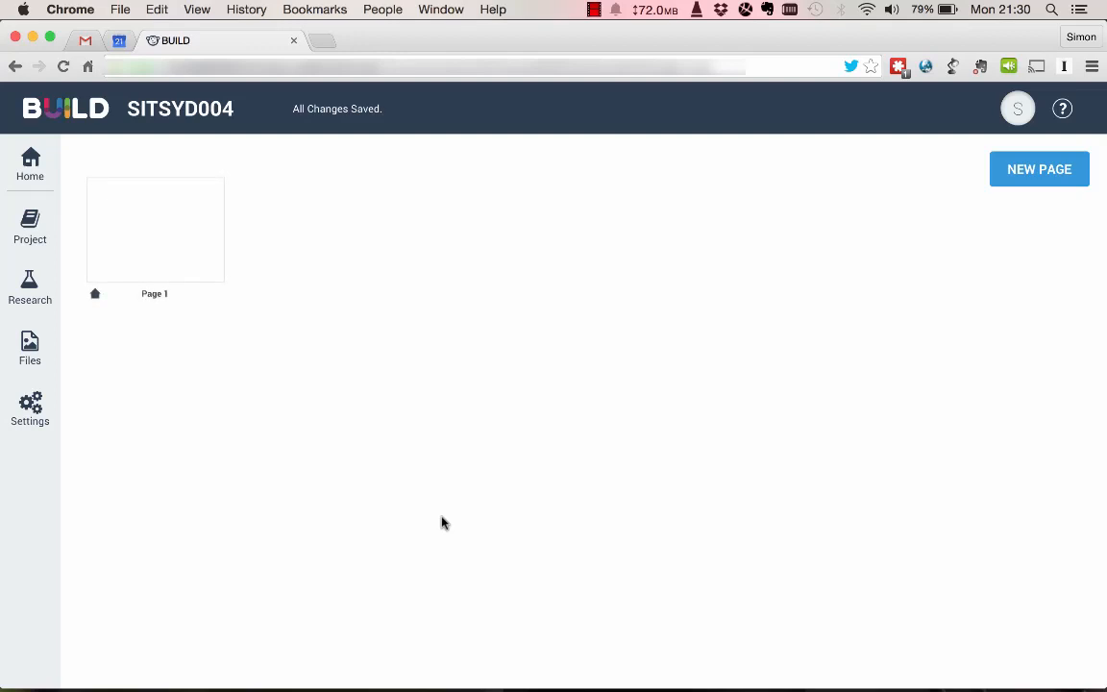
{"action": "left_click", "coordinate": [1031, 184]}
{"action": "left_click", "coordinate": [1009, 247]}
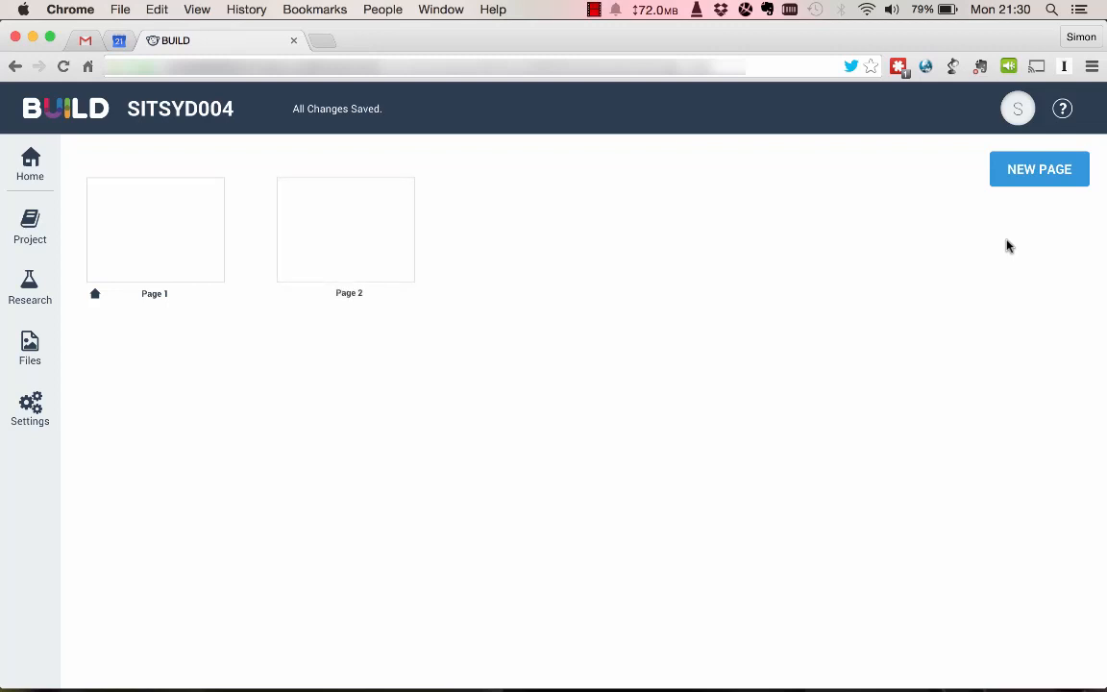
{"action": "left_click", "coordinate": [174, 240]}
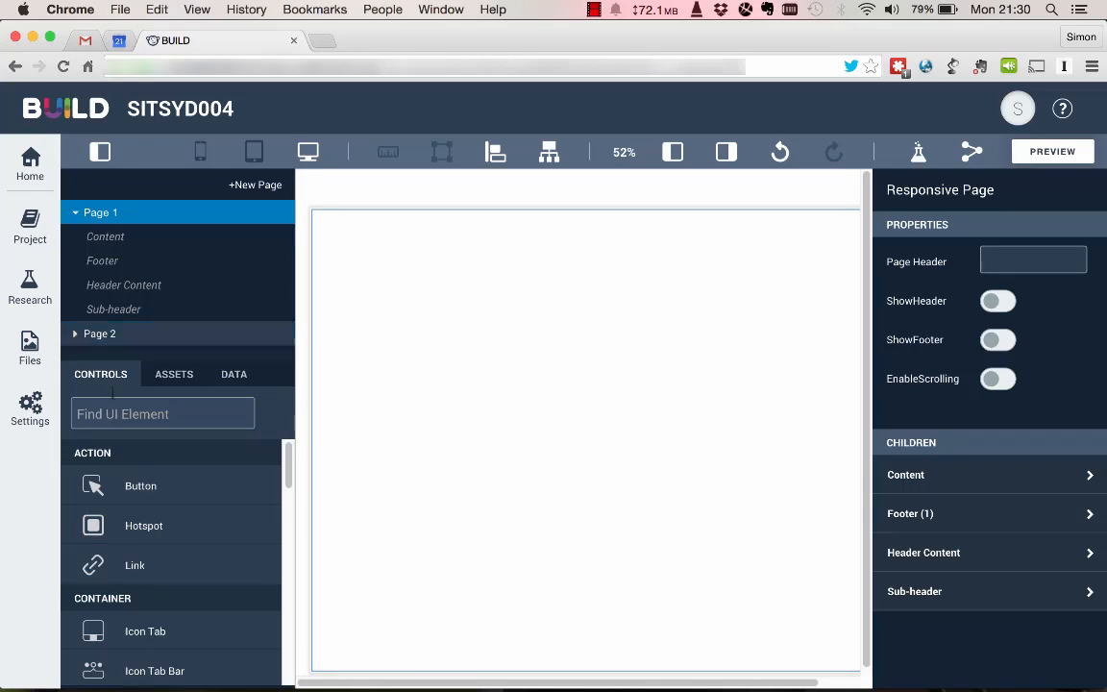
Look through the assets and data sections of the page editor, returning to the list of controls.
{"action": "left_click", "coordinate": [183, 380]}
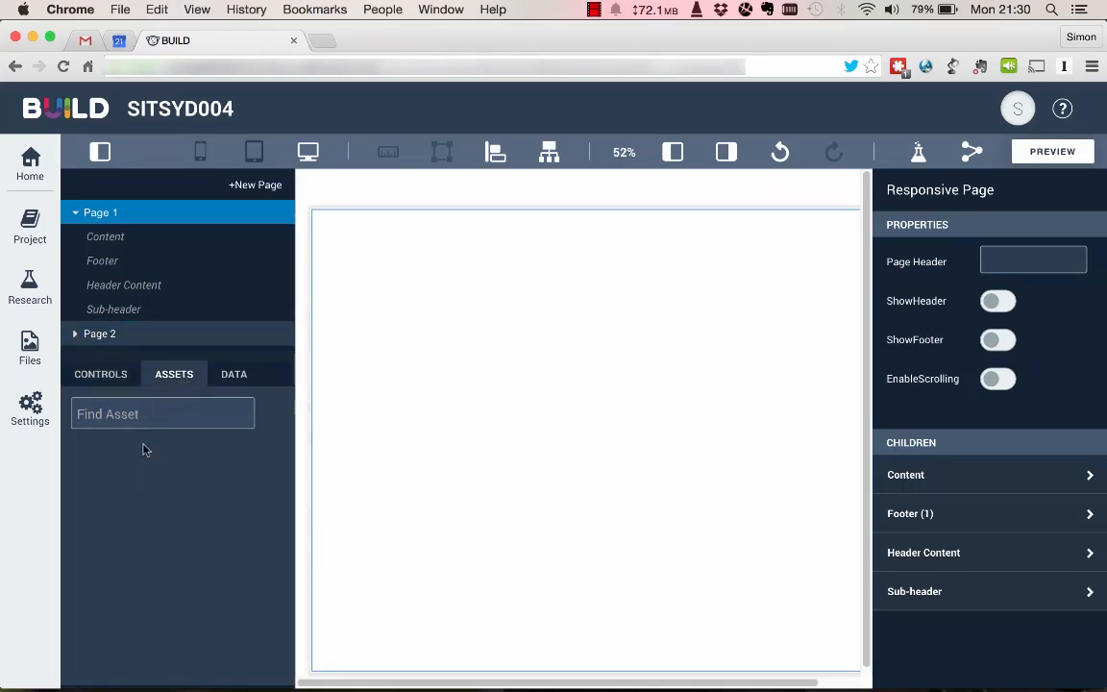
{"action": "left_click", "coordinate": [235, 381]}
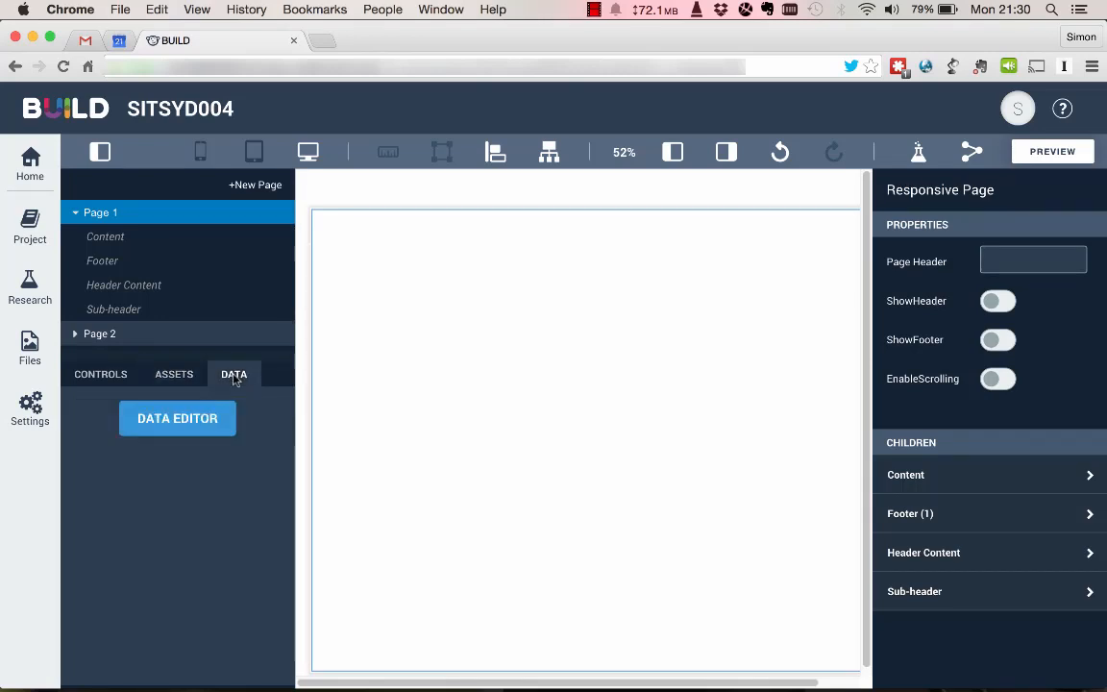
{"action": "left_click", "coordinate": [103, 380]}
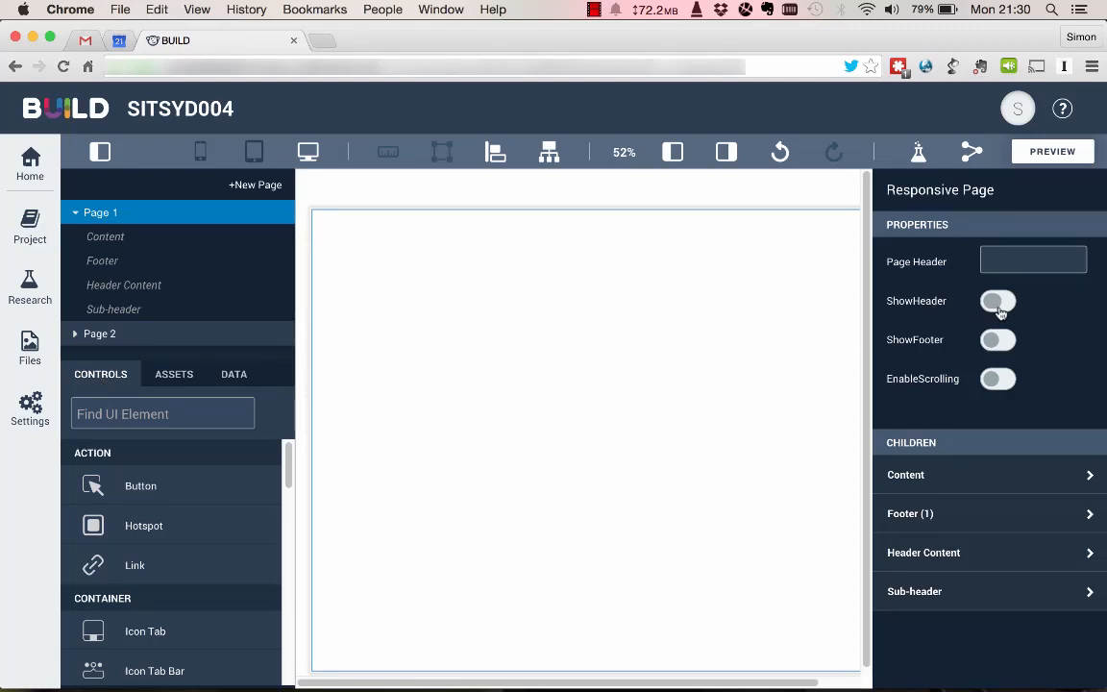
Switch the Page 1 canvas to the tablet layout and zoom it to fit the width.
{"action": "left_click", "coordinate": [623, 159]}
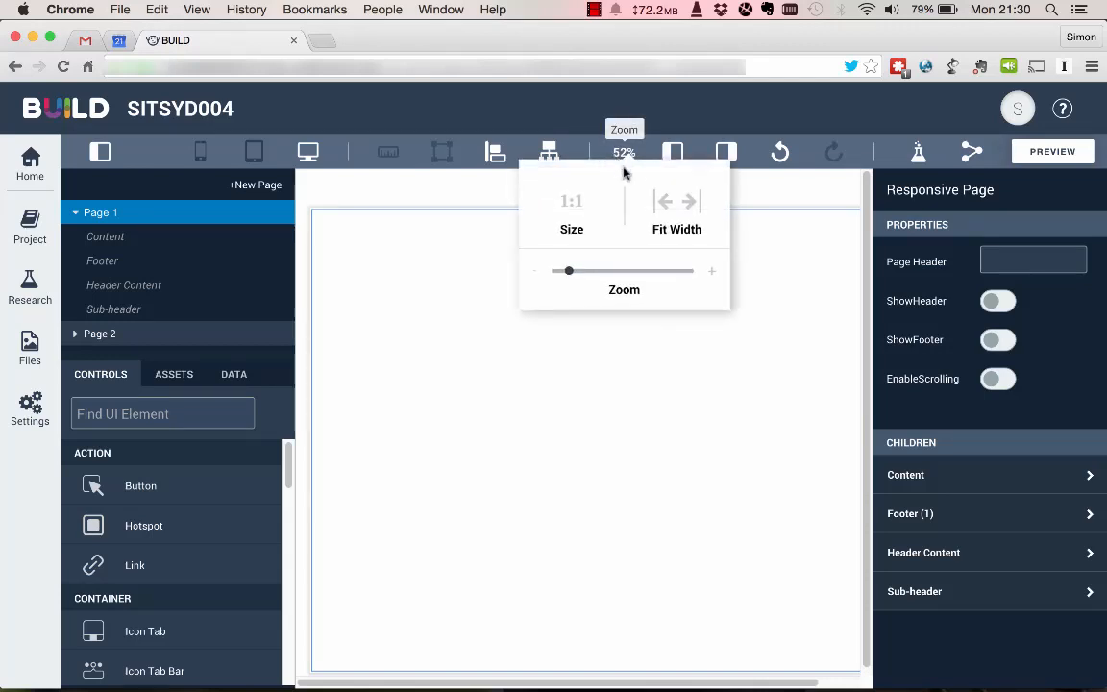
{"action": "left_click", "coordinate": [258, 154]}
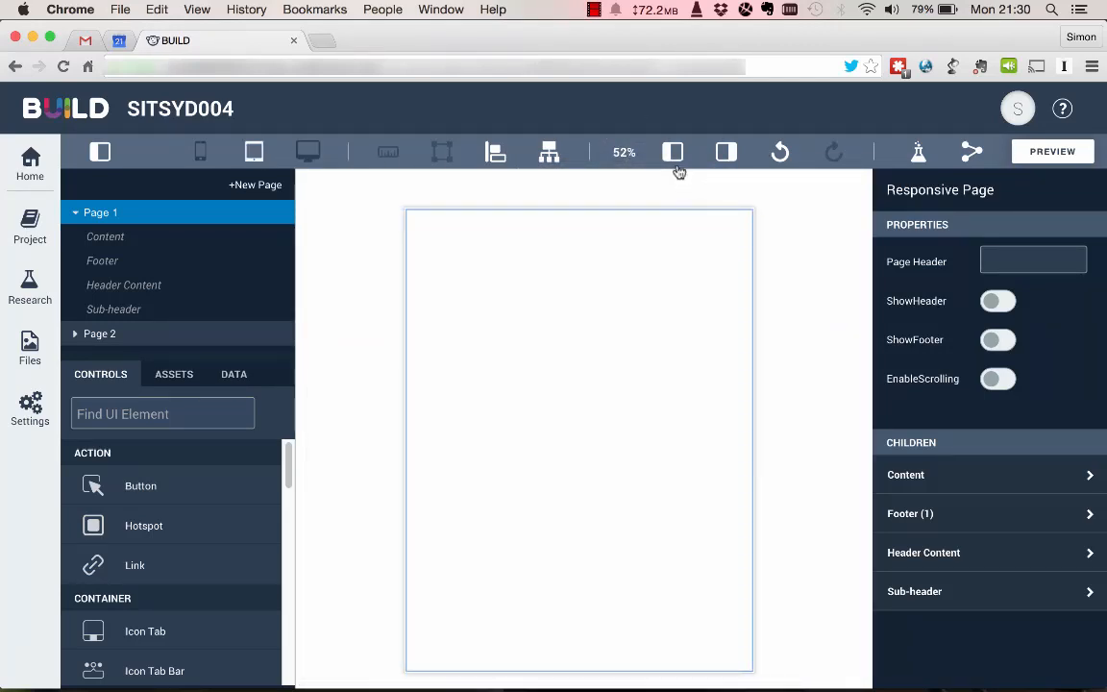
{"action": "left_click", "coordinate": [626, 156]}
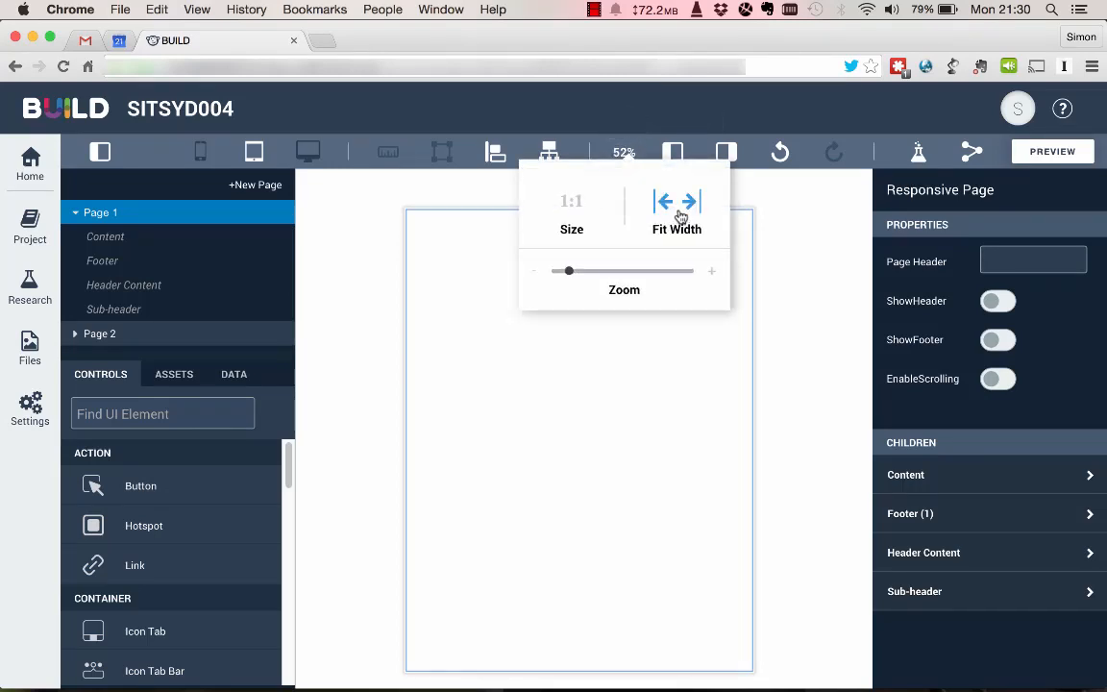
{"action": "left_click", "coordinate": [679, 207]}
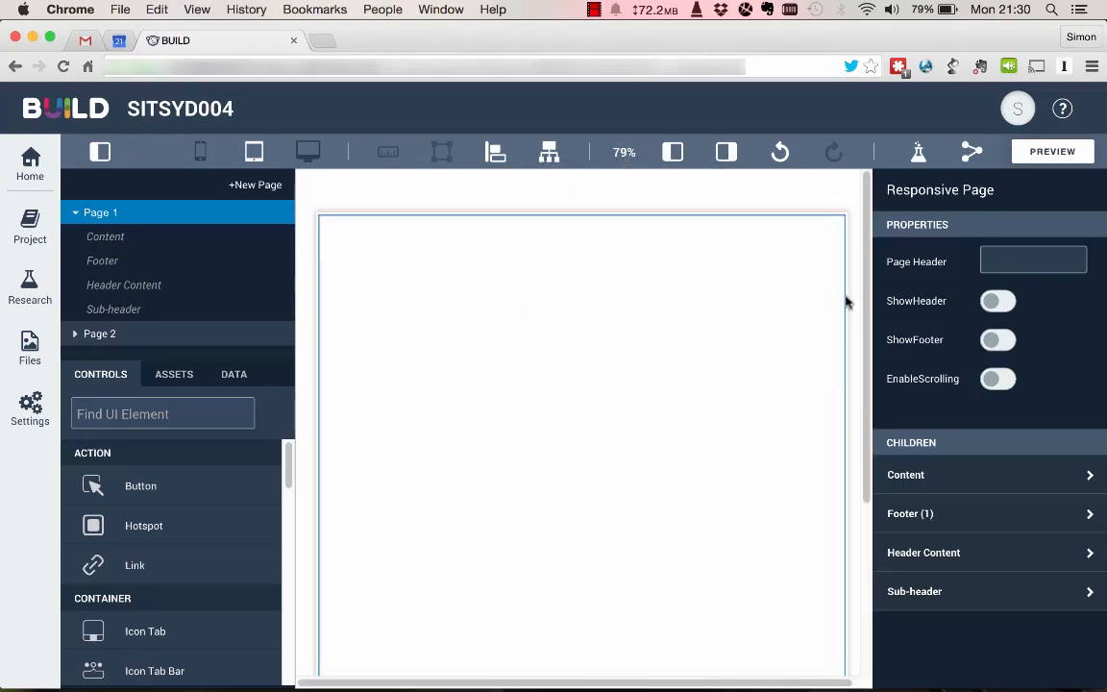
Show the header on Page 1 and set its page header text to "Sales Orders".
{"action": "left_click", "coordinate": [998, 304]}
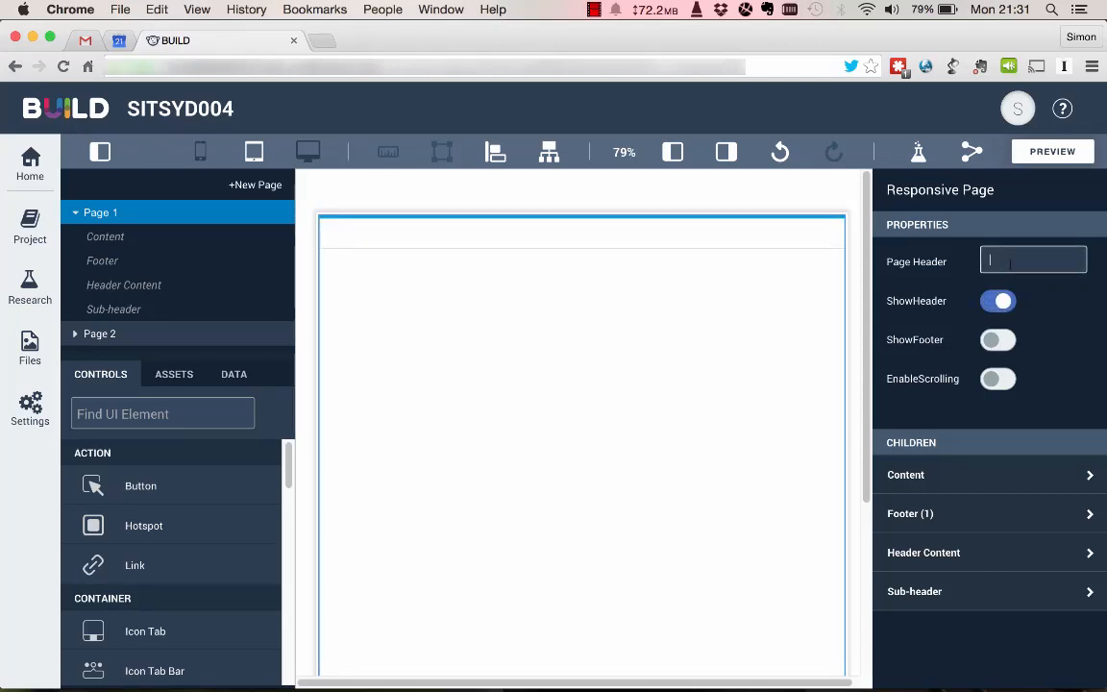
{"action": "type", "text": "Sales"}
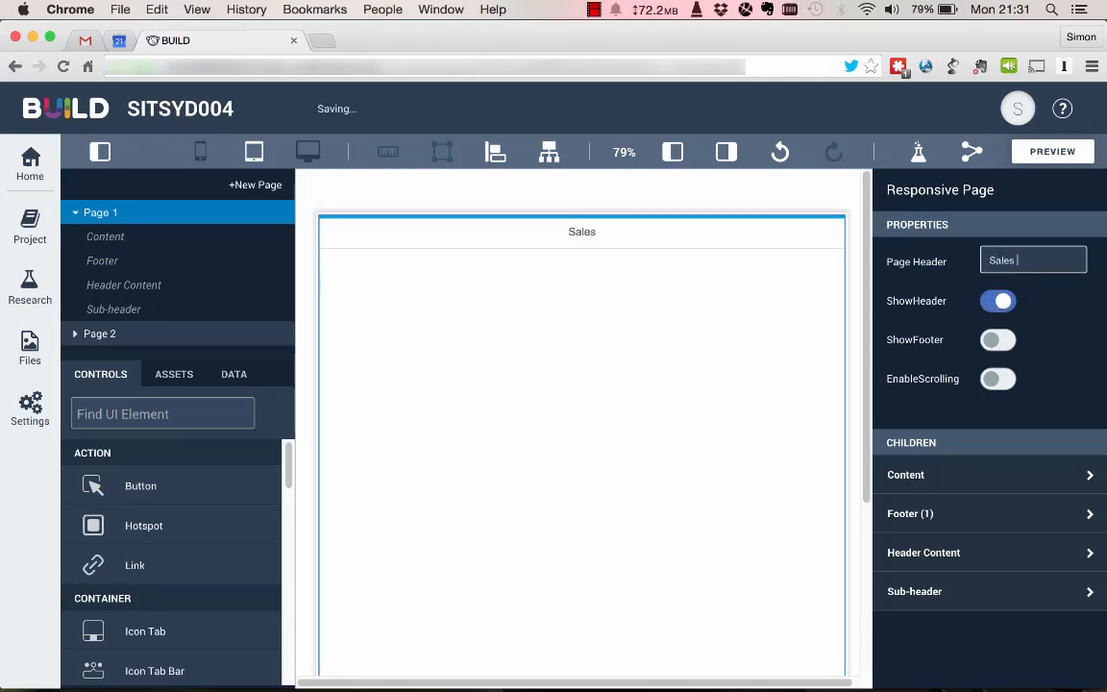
{"action": "type", "text": " Hea"}
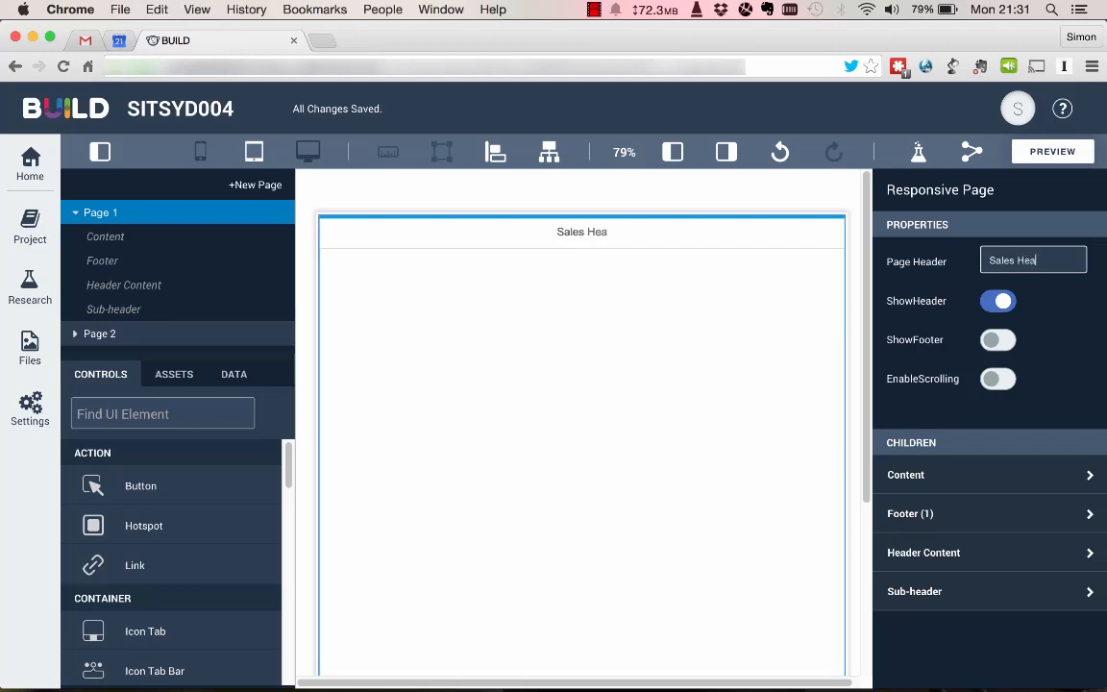
{"action": "key", "text": "BackSpace"}
{"action": "key", "text": "BackSpace"}
{"action": "key", "text": "BackSpace"}
{"action": "type", "text": "Orders"}
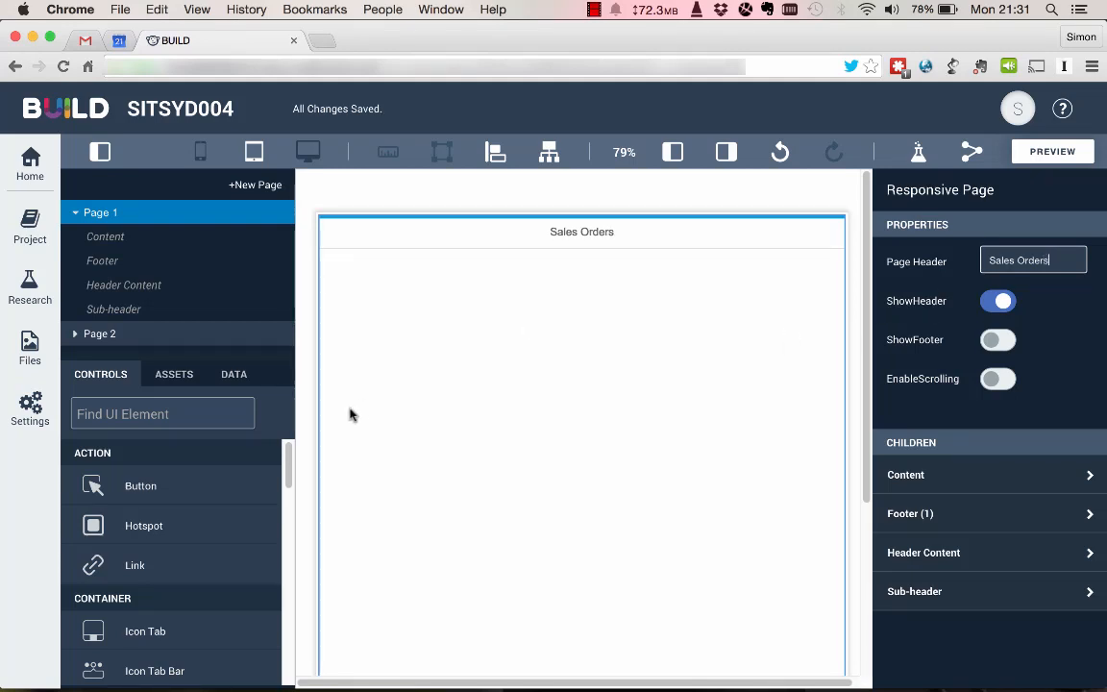
Add a List control below the Page 1 header and clear its width value so it spans the page.
{"action": "scroll", "coordinate": [173, 561], "scroll_direction": "down", "scroll_amount": 4}
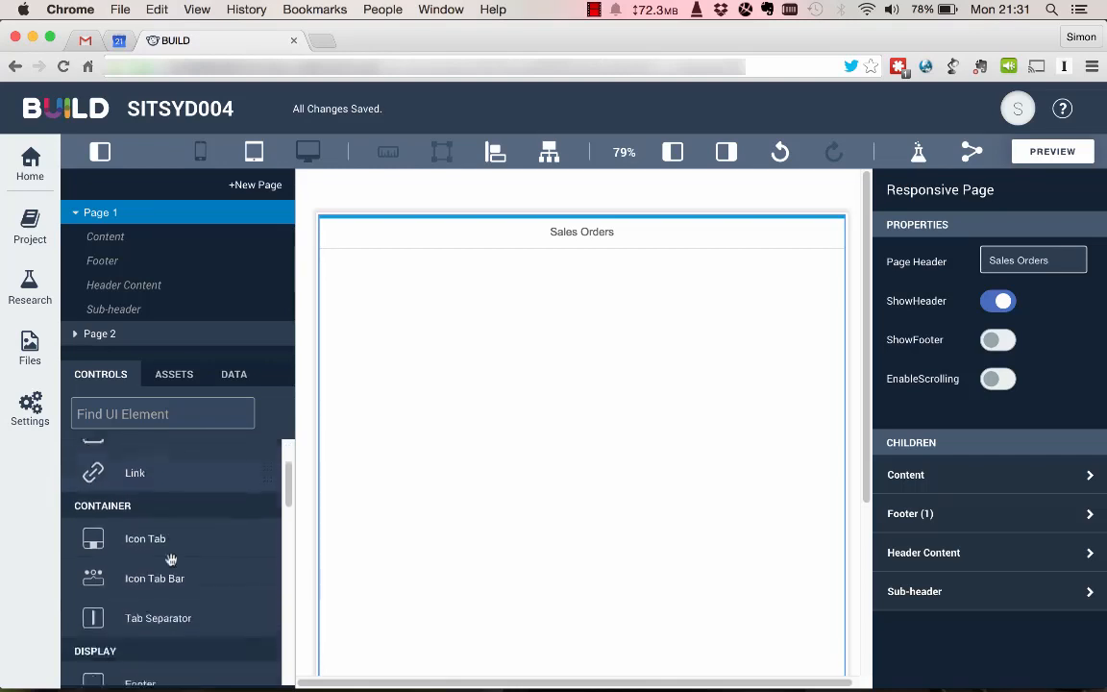
{"action": "scroll", "coordinate": [171, 561], "scroll_direction": "down", "scroll_amount": 5}
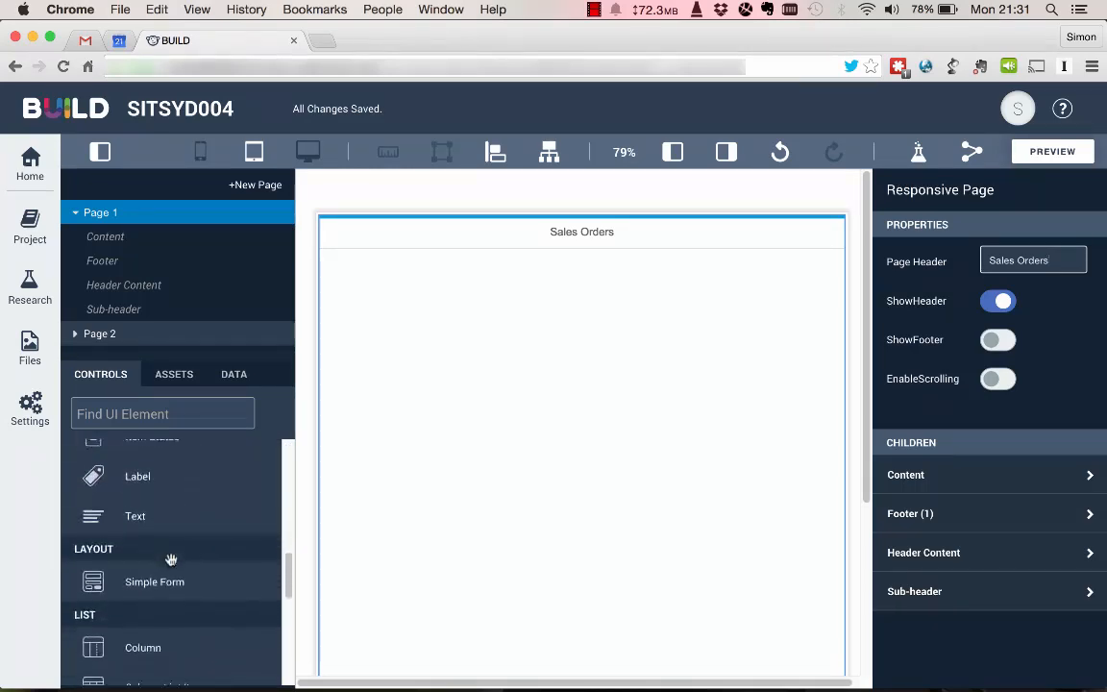
{"action": "scroll", "coordinate": [171, 560], "scroll_direction": "up", "scroll_amount": 1}
{"action": "scroll", "coordinate": [171, 561], "scroll_direction": "down", "scroll_amount": 4}
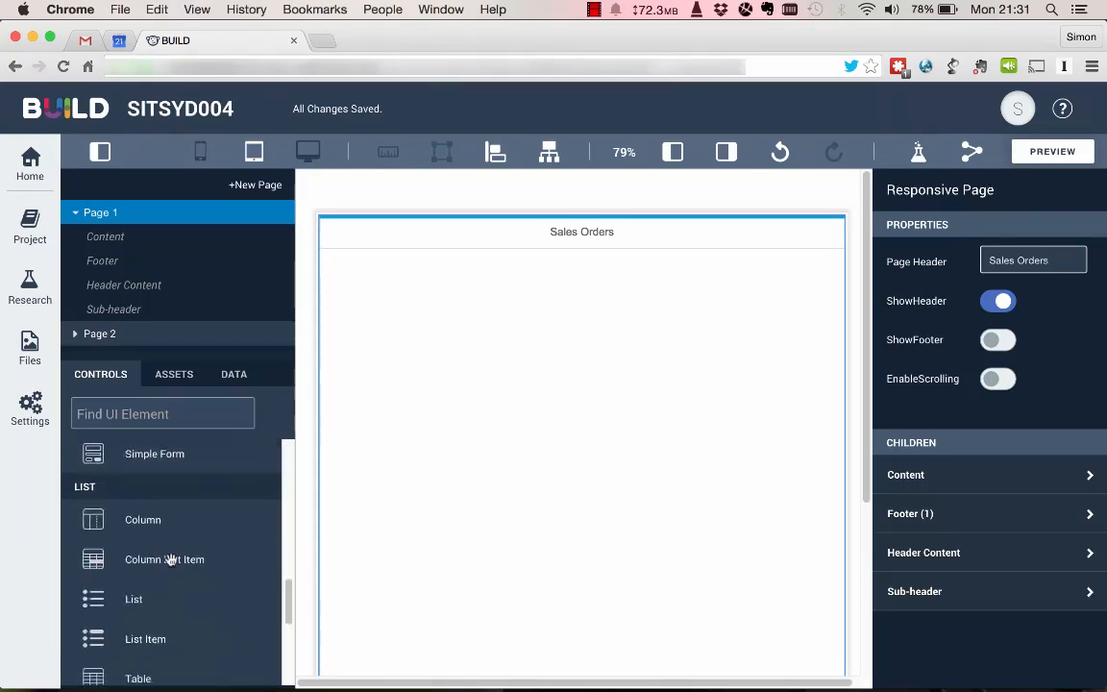
{"action": "left_click_drag", "start_coordinate": [129, 564], "coordinate": [490, 392]}
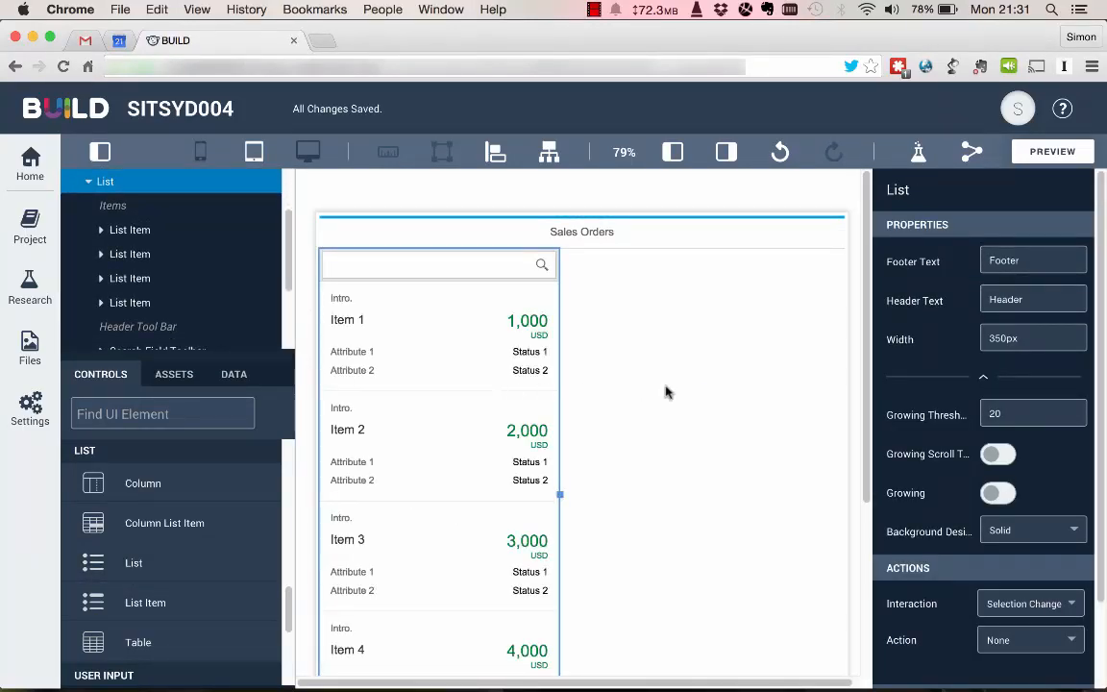
{"action": "left_click_drag", "start_coordinate": [1044, 338], "coordinate": [928, 340]}
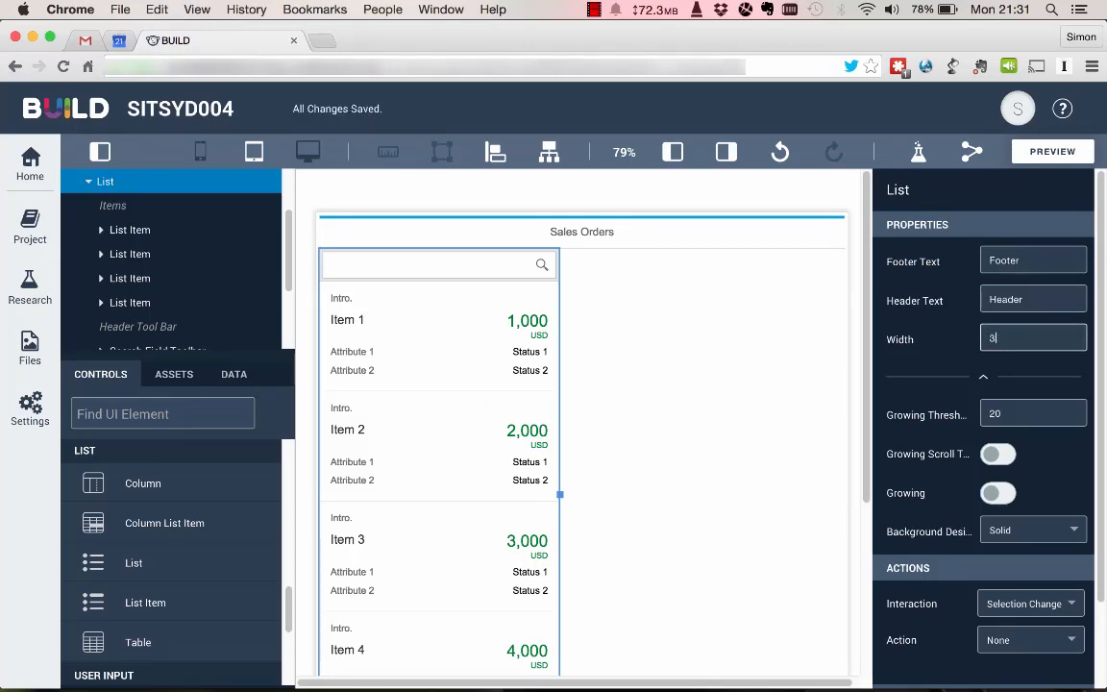
{"action": "key", "text": "BackSpace"}
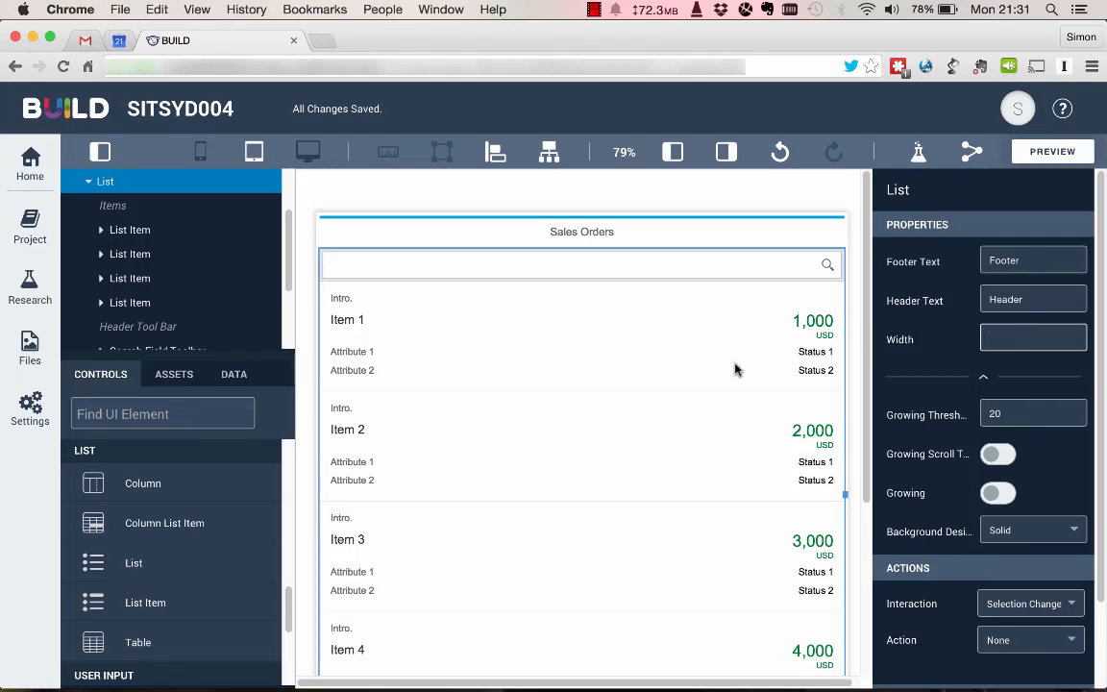
Add an Item Header control at the top of Page 2.
{"action": "scroll", "coordinate": [735, 370], "scroll_direction": "down", "scroll_amount": 3}
{"action": "scroll", "coordinate": [736, 370], "scroll_direction": "up", "scroll_amount": 3}
{"action": "scroll", "coordinate": [247, 276], "scroll_direction": "down", "scroll_amount": 3}
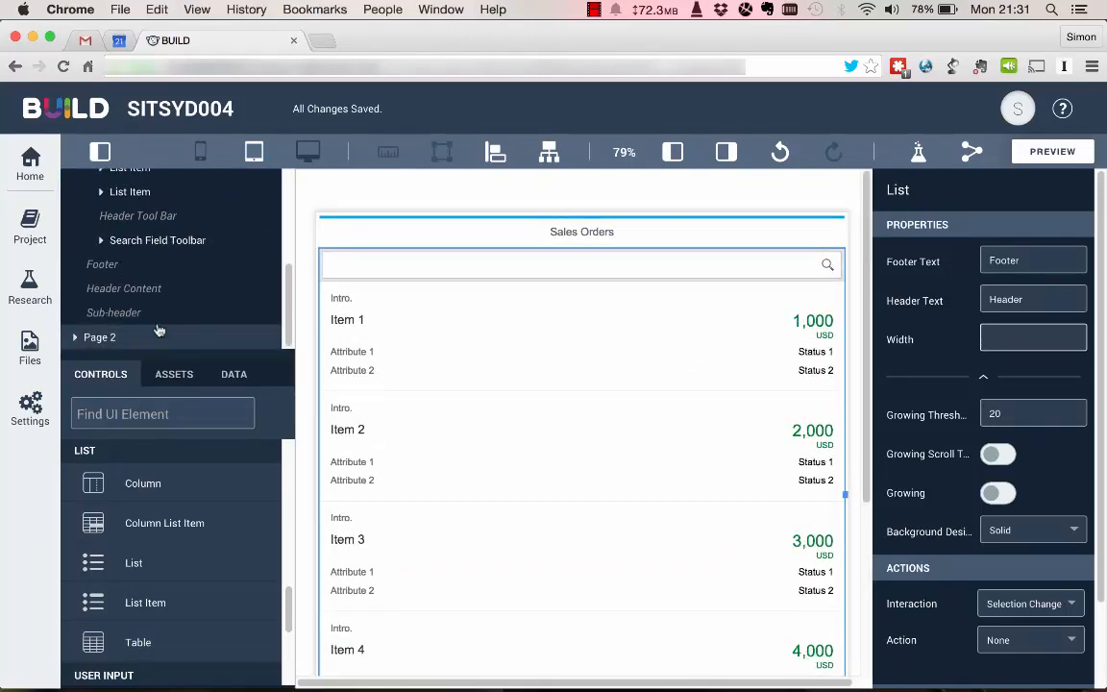
{"action": "left_click", "coordinate": [109, 342]}
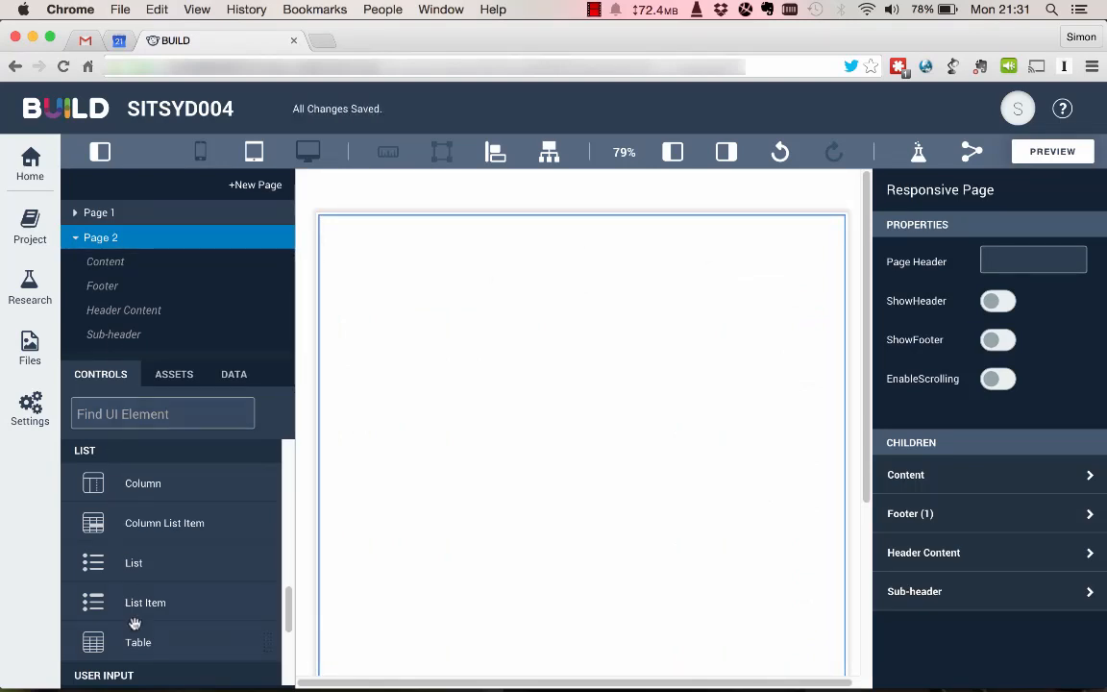
{"action": "scroll", "coordinate": [135, 620], "scroll_direction": "up", "scroll_amount": 5}
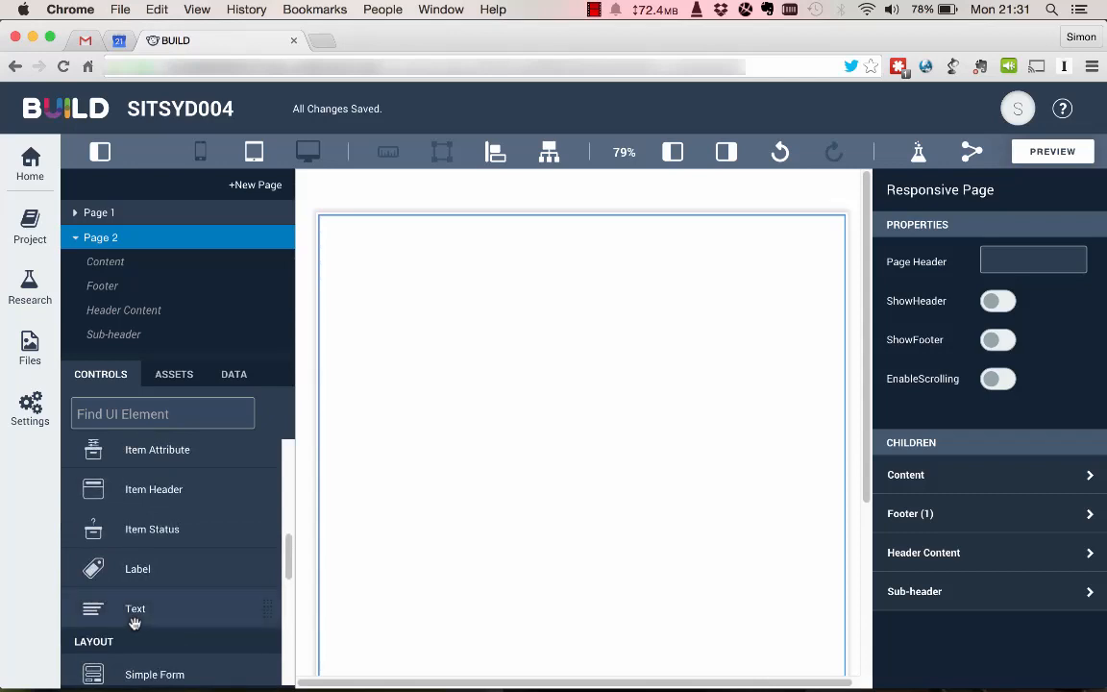
{"action": "scroll", "coordinate": [135, 620], "scroll_direction": "up", "scroll_amount": 1}
{"action": "left_click_drag", "start_coordinate": [154, 541], "coordinate": [418, 312]}
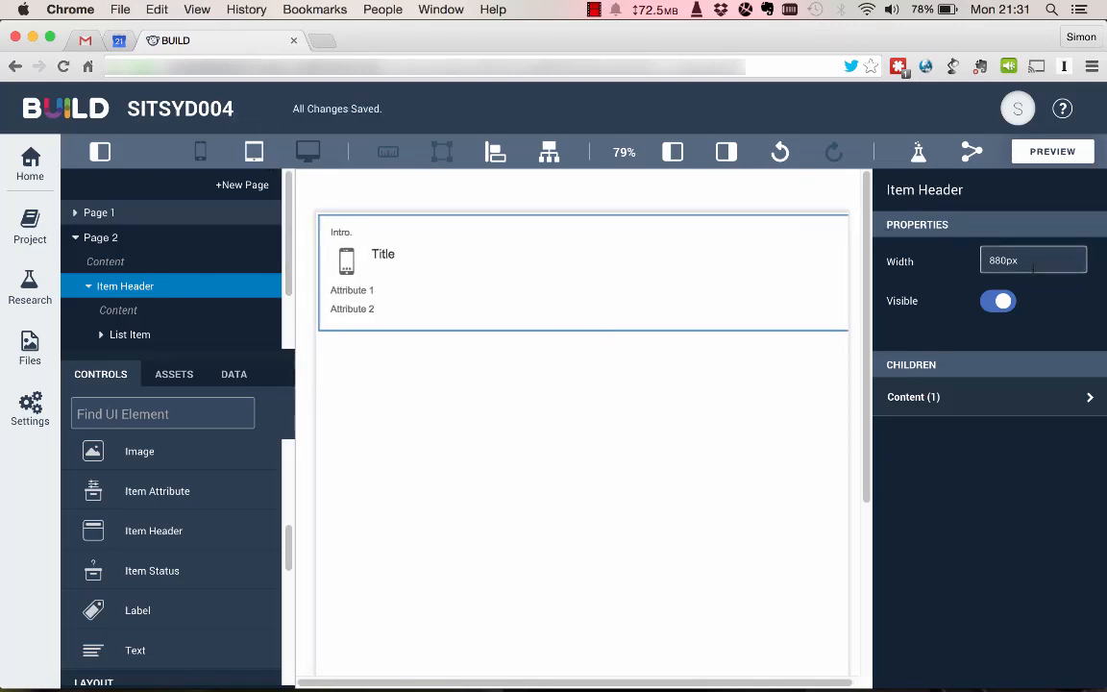
Resize the Page 2 item header to 768 px wide to match the tablet page.
{"action": "left_click", "coordinate": [320, 150]}
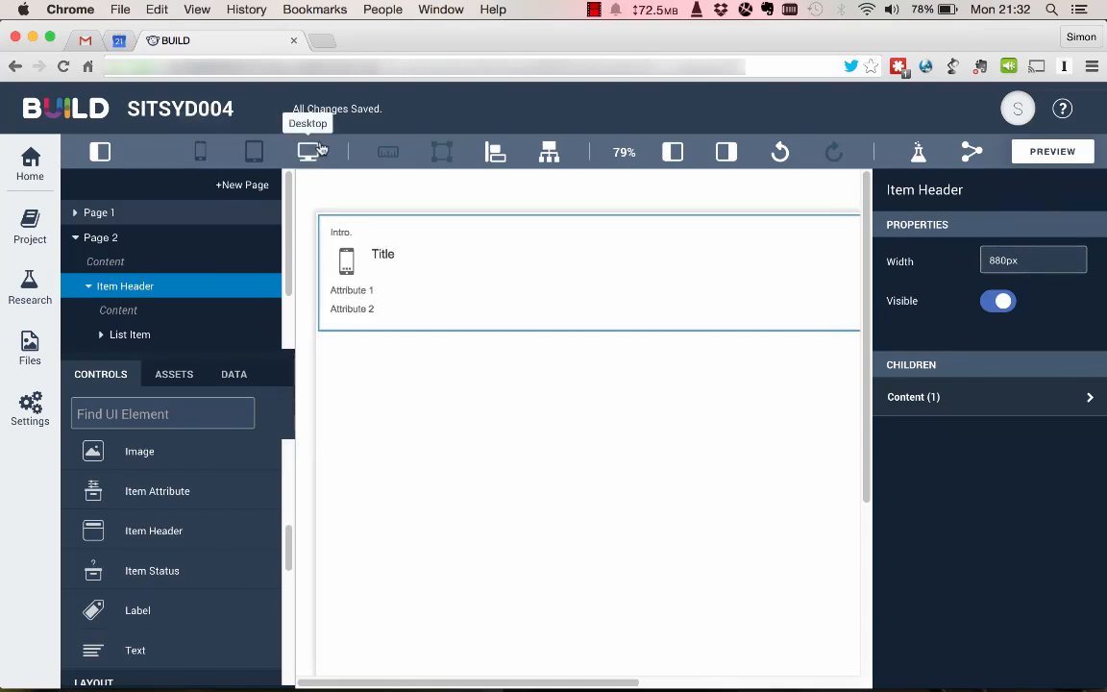
{"action": "scroll", "coordinate": [588, 267], "scroll_direction": "right", "scroll_amount": 5}
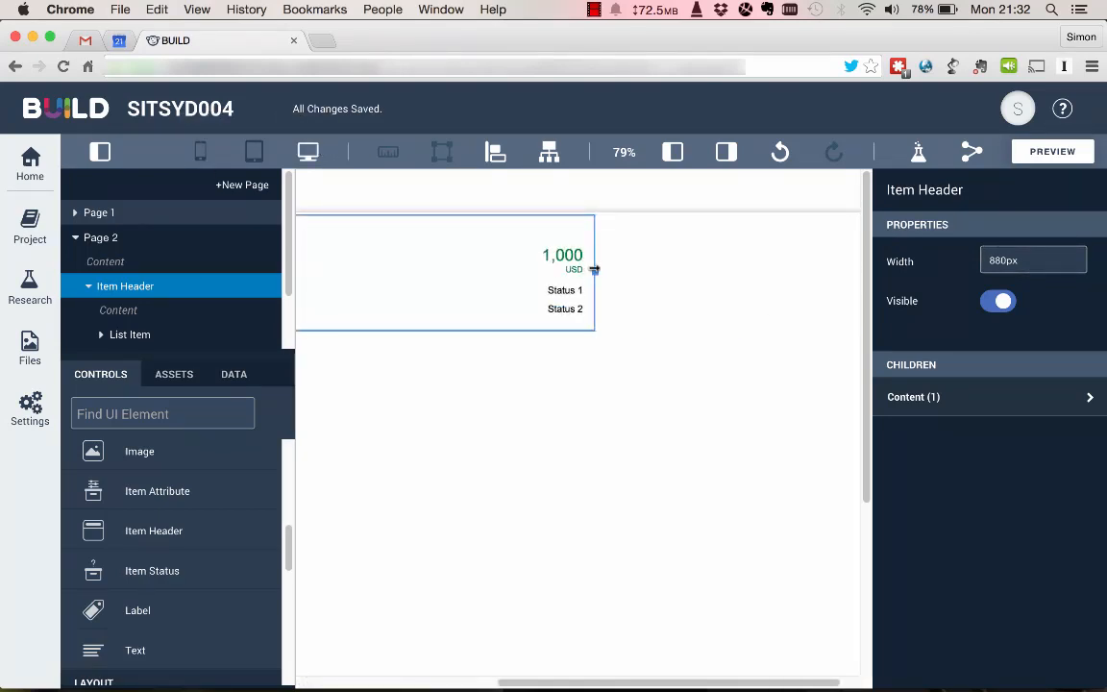
{"action": "left_click_drag", "start_coordinate": [596, 271], "coordinate": [337, 279]}
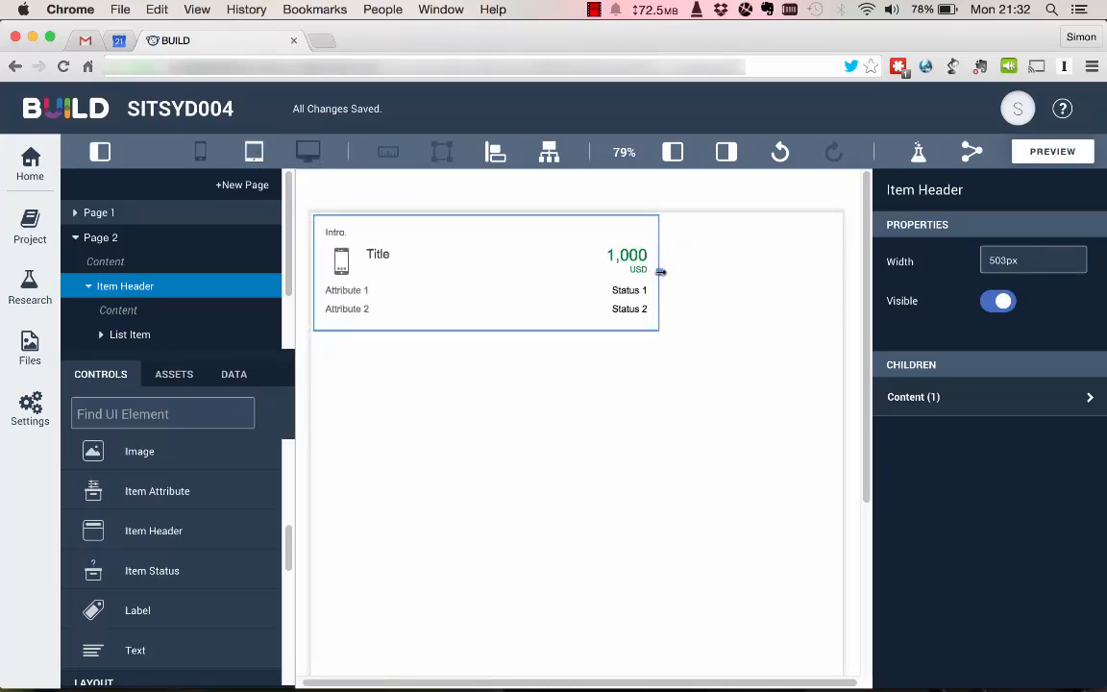
{"action": "left_click_drag", "start_coordinate": [661, 272], "coordinate": [843, 248]}
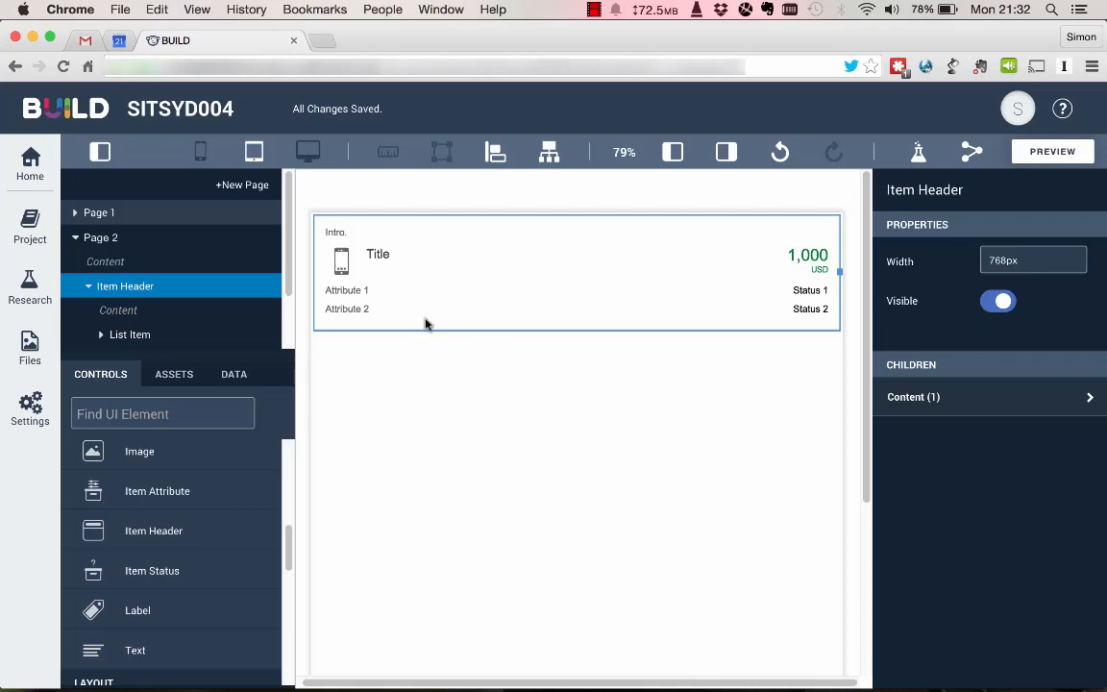
Add a Table control below the item header on Page 2.
{"action": "scroll", "coordinate": [169, 529], "scroll_direction": "down", "scroll_amount": 3}
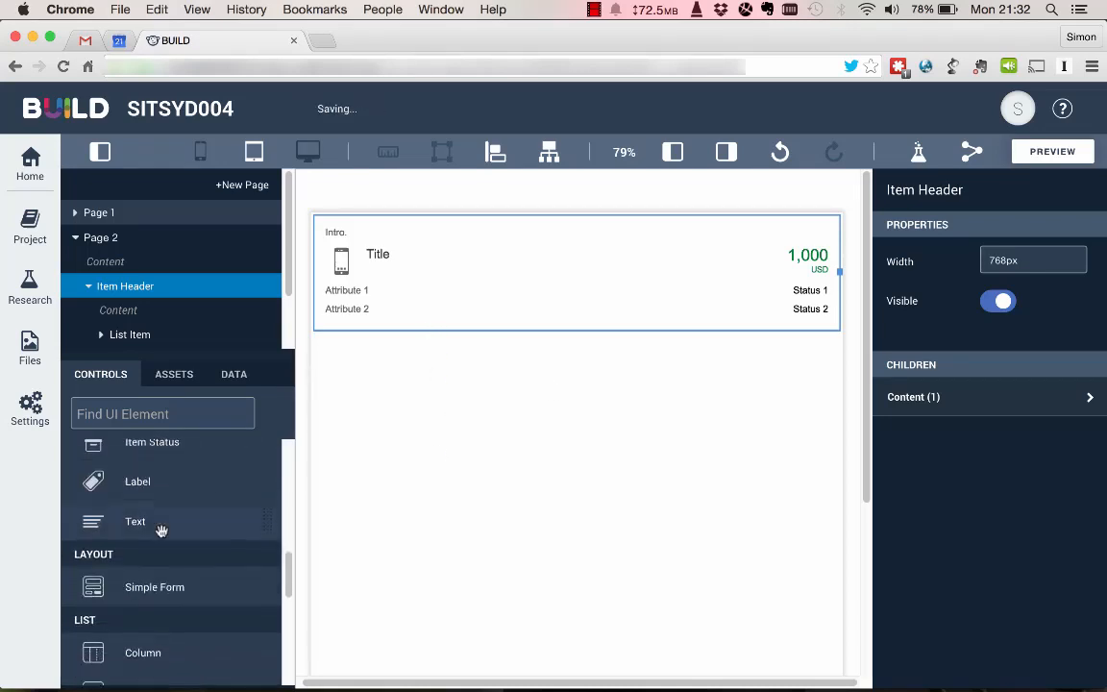
{"action": "scroll", "coordinate": [162, 531], "scroll_direction": "down", "scroll_amount": 6}
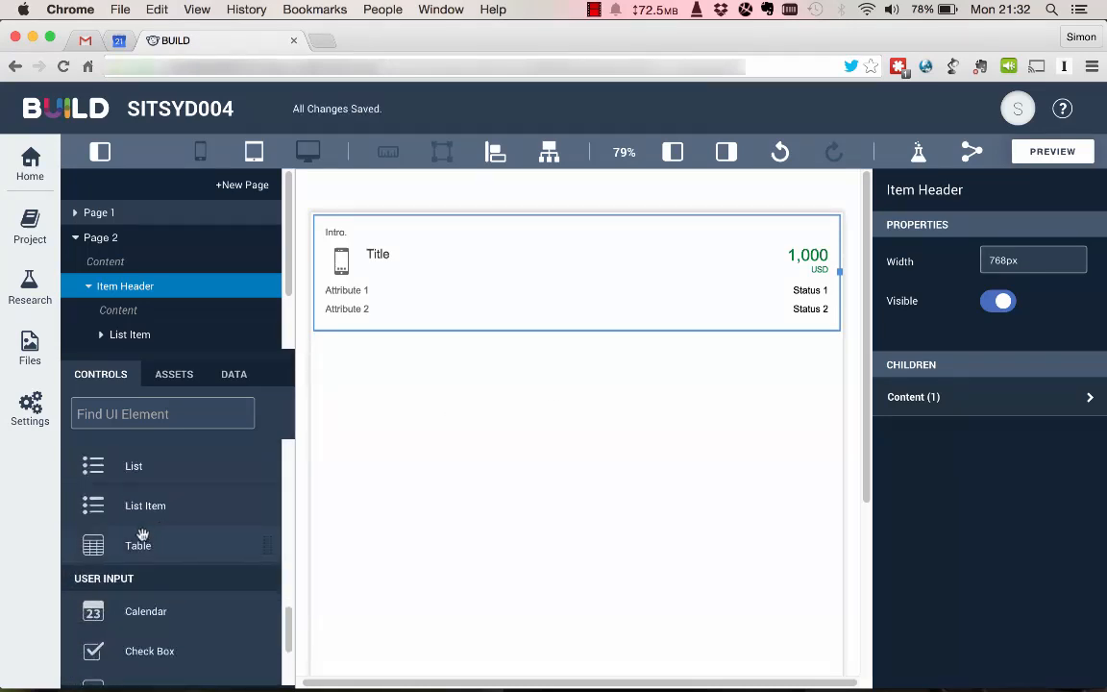
{"action": "left_click_drag", "start_coordinate": [131, 546], "coordinate": [403, 423]}
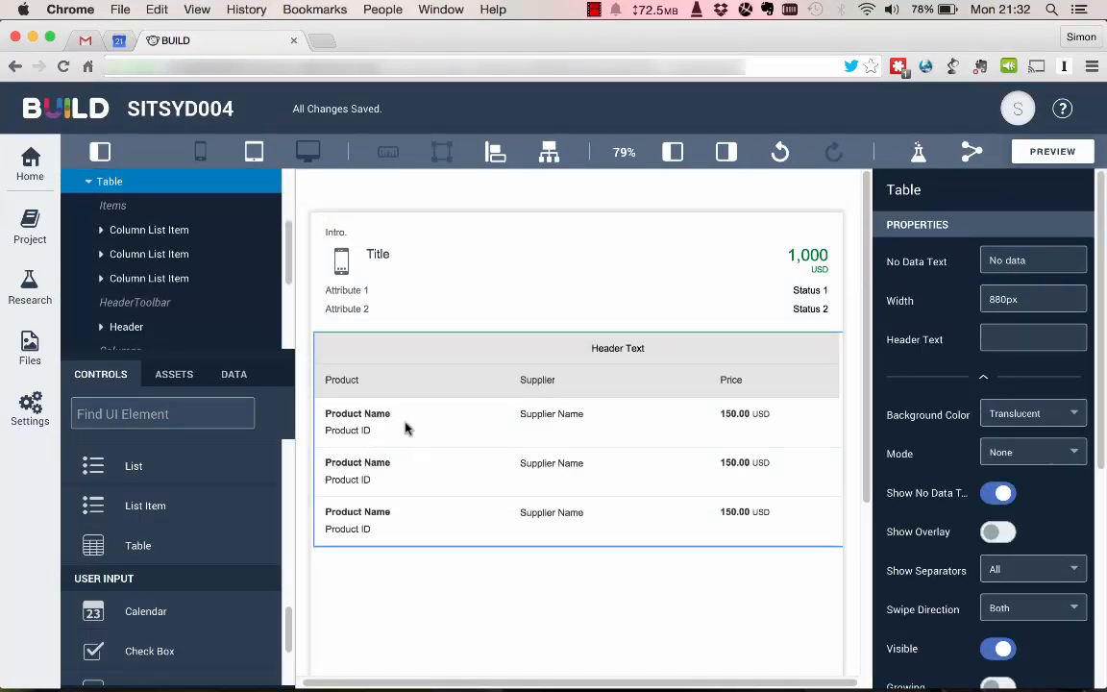
Clear the width value of the Page 2 table so it fits the page.
{"action": "double_click", "coordinate": [1029, 299]}
{"action": "key", "text": "BackSpace"}
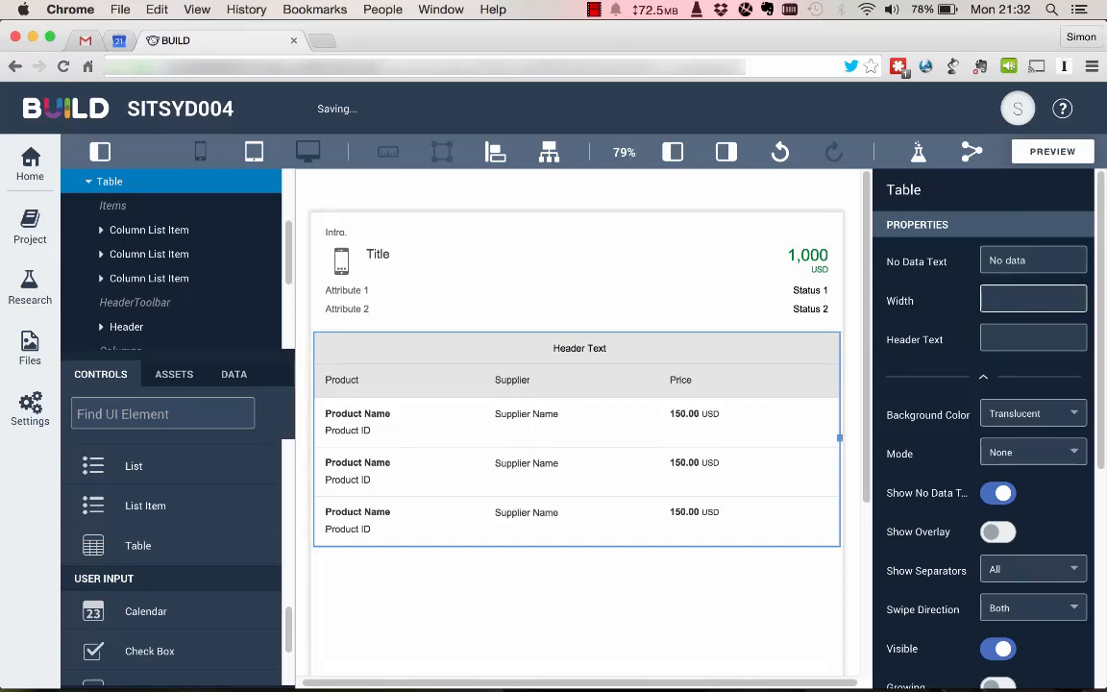
Show the page header on Page 2 and set its text to "Items".
{"action": "left_click", "coordinate": [710, 603]}
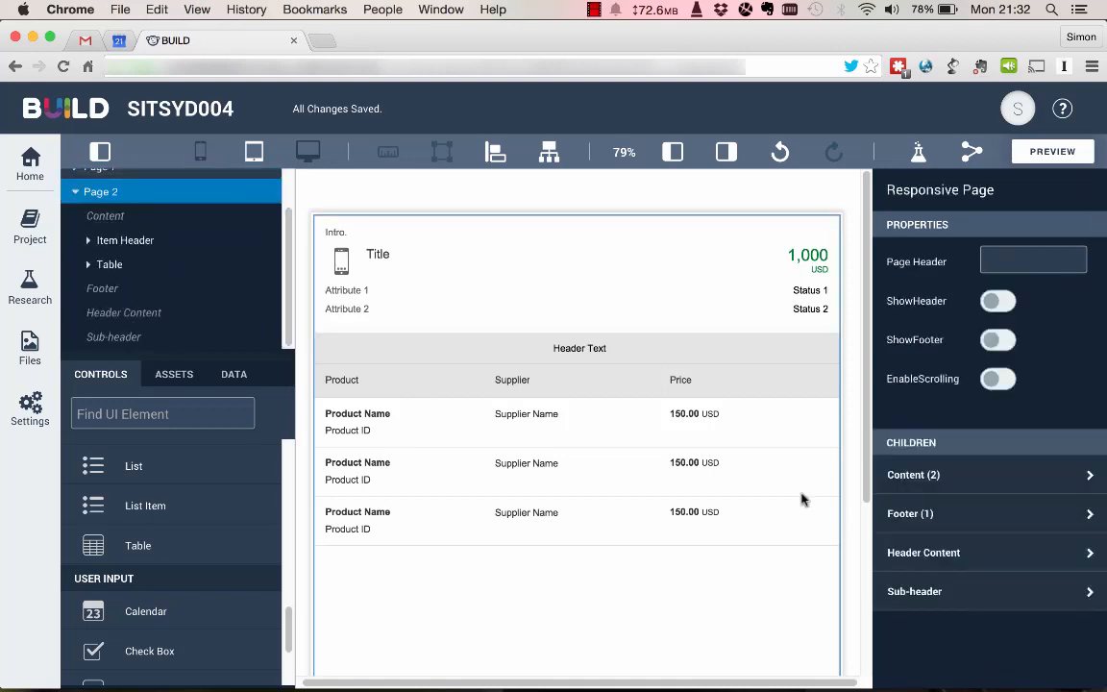
{"action": "left_click", "coordinate": [999, 301]}
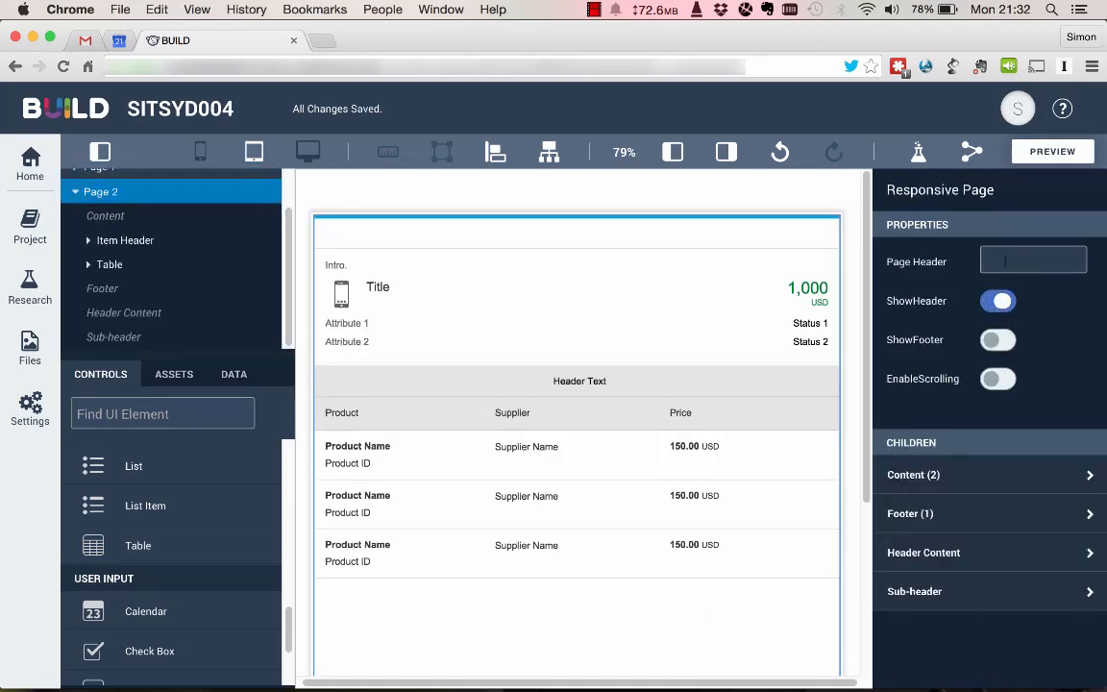
{"action": "left_click", "coordinate": [1005, 260]}
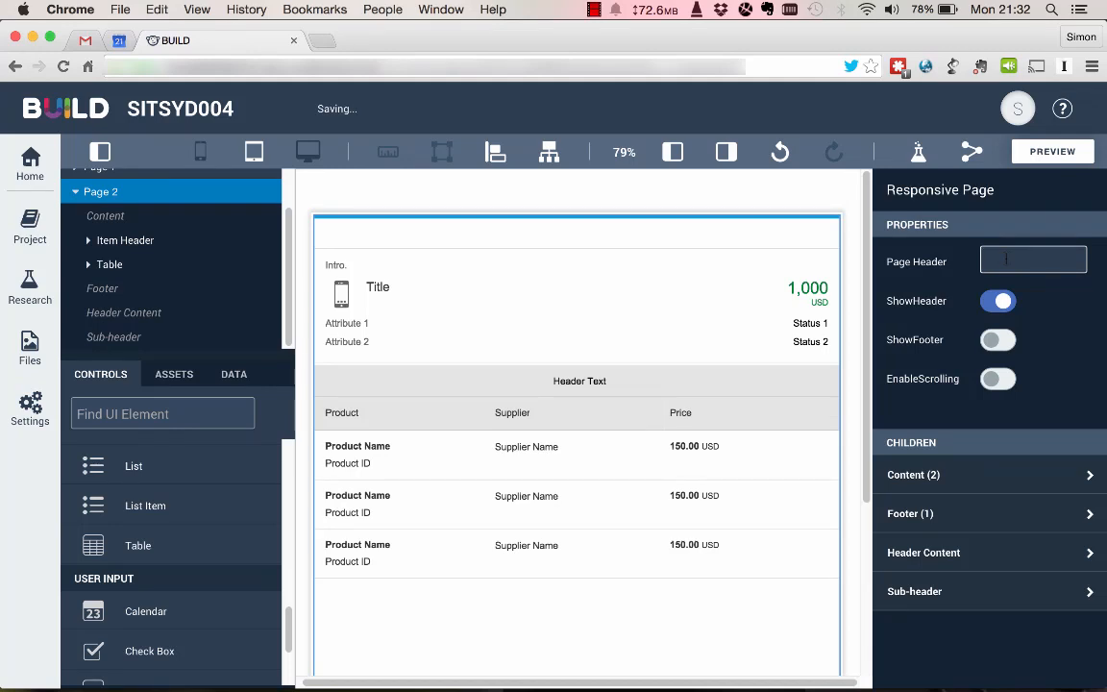
{"action": "type", "text": "Items"}
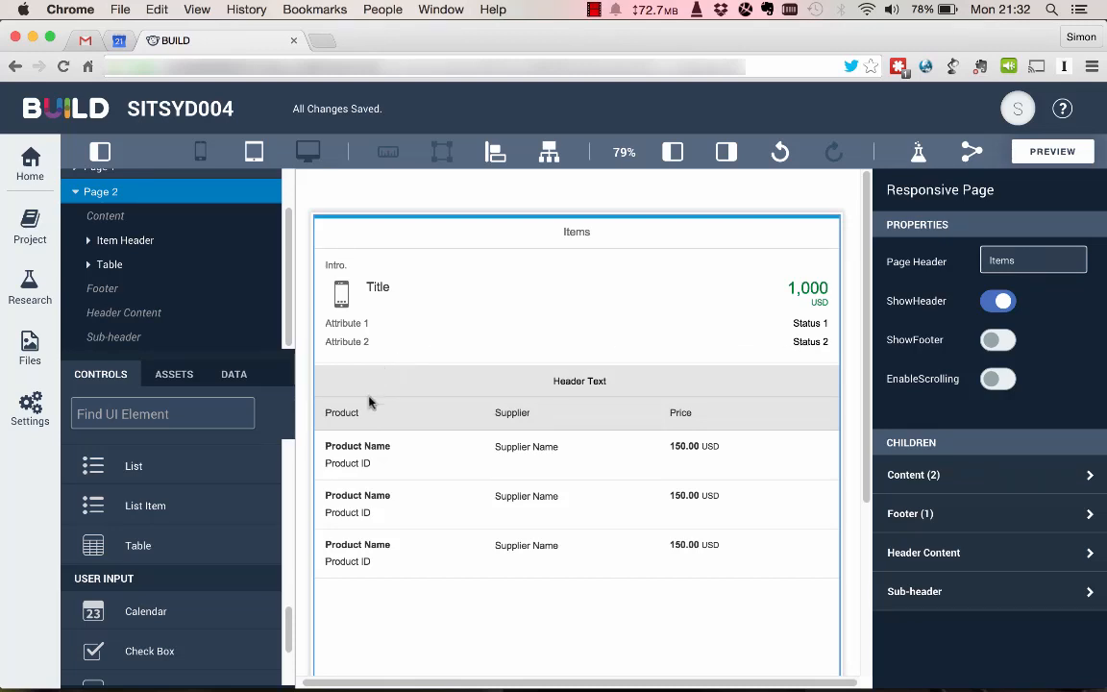
Open the data editor for the prototype.
{"action": "left_click", "coordinate": [233, 377]}
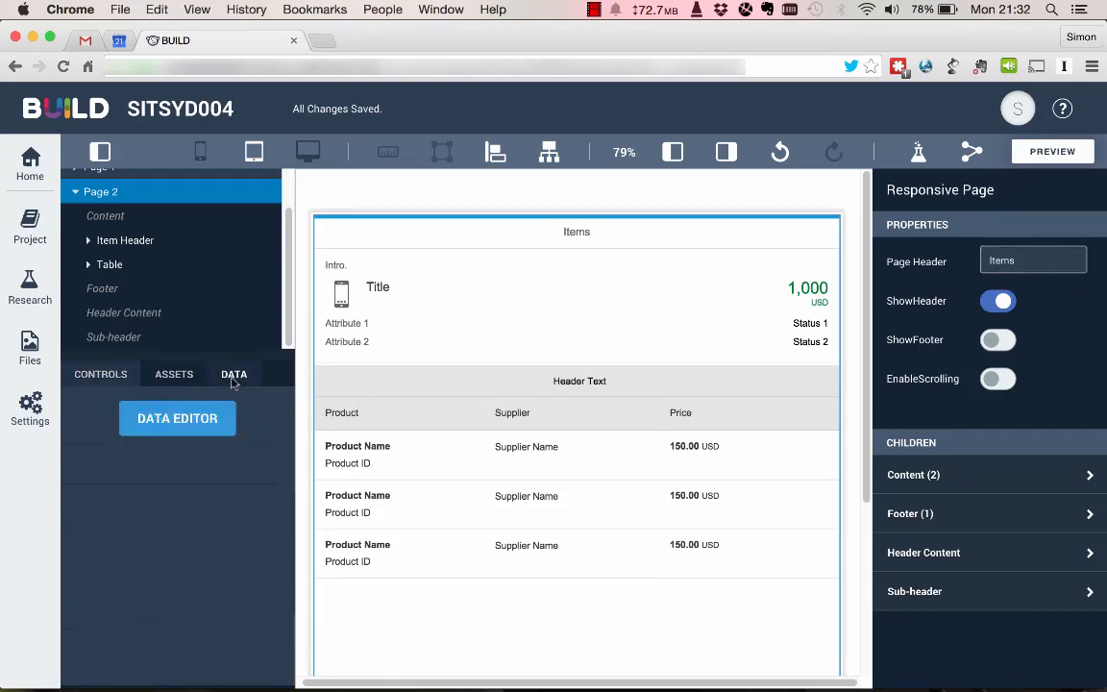
{"action": "left_click", "coordinate": [182, 431]}
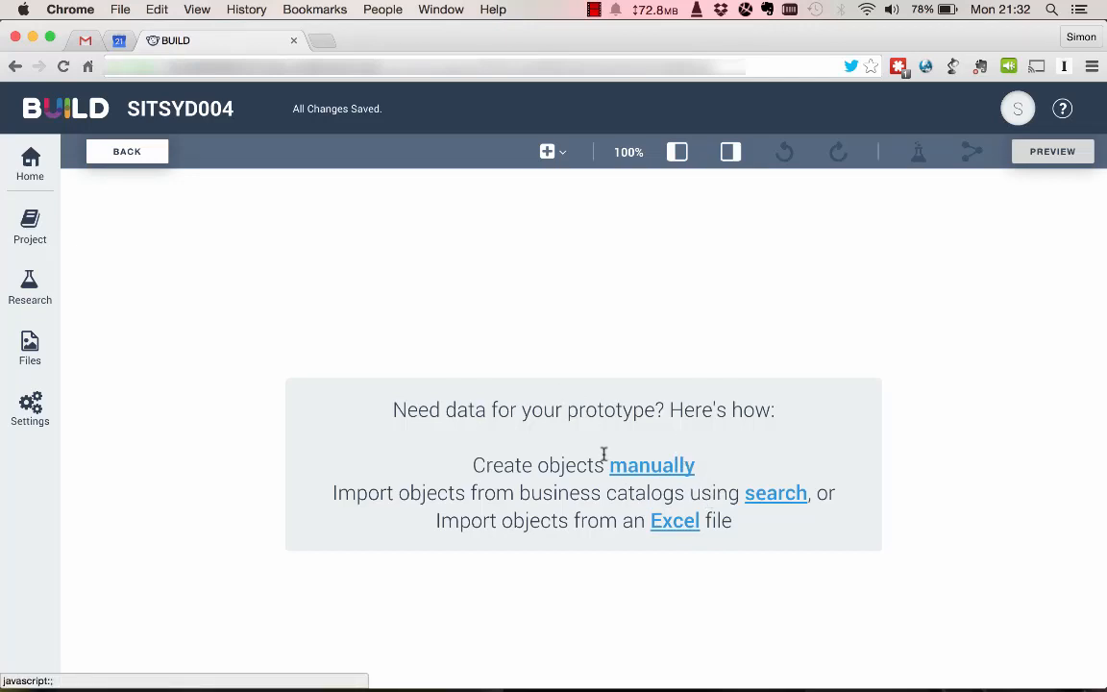
Create a data object manually and name it SalesOrders.
{"action": "left_click", "coordinate": [622, 477]}
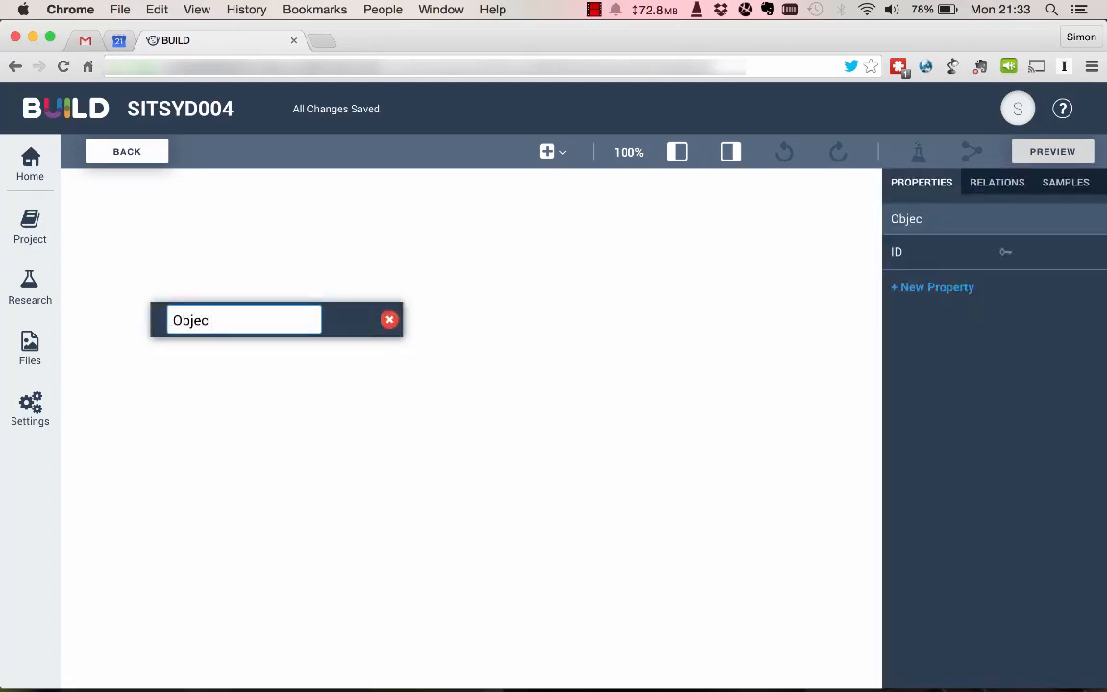
{"action": "key", "text": "BackSpace"}
{"action": "key", "text": "BackSpace"}
{"action": "key", "text": "BackSpace"}
{"action": "key", "text": "BackSpace"}
{"action": "type", "text": "SalesOrders"}
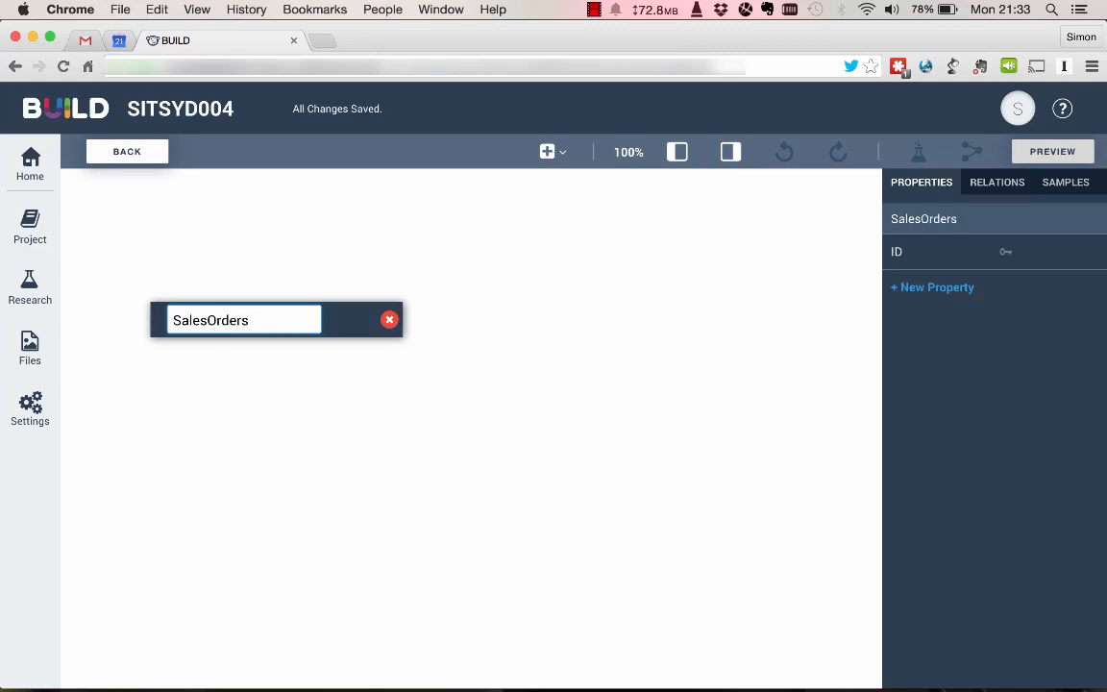
{"action": "key", "text": "Return"}
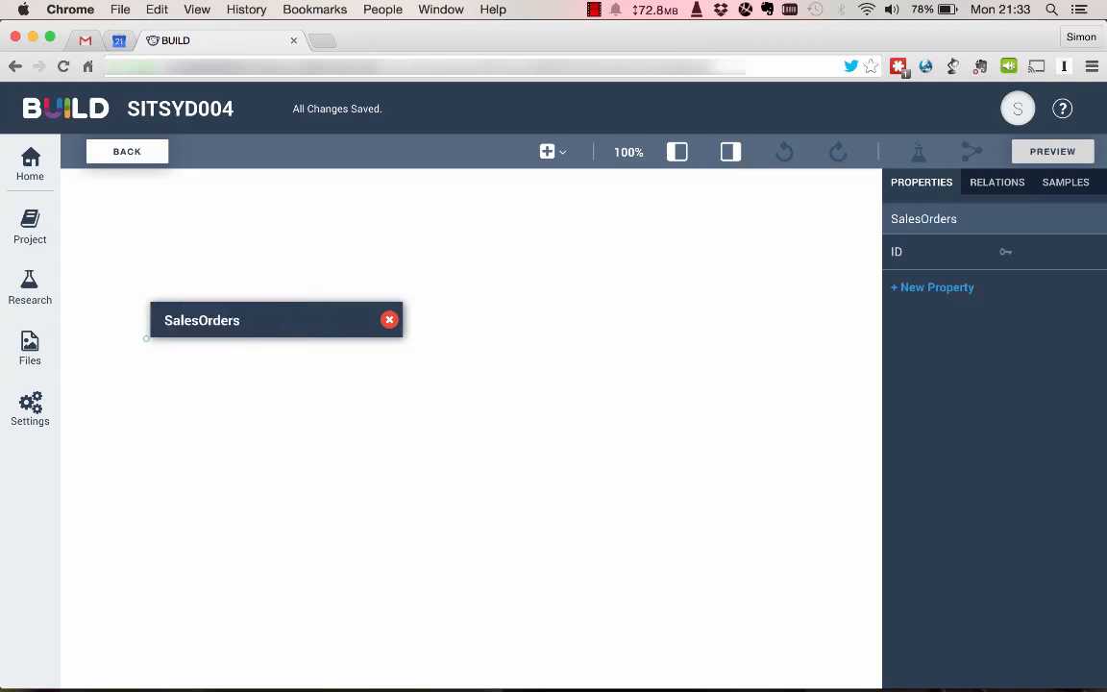
Add two String properties named Name and Status to the SalesOrders object.
{"action": "left_click", "coordinate": [937, 288]}
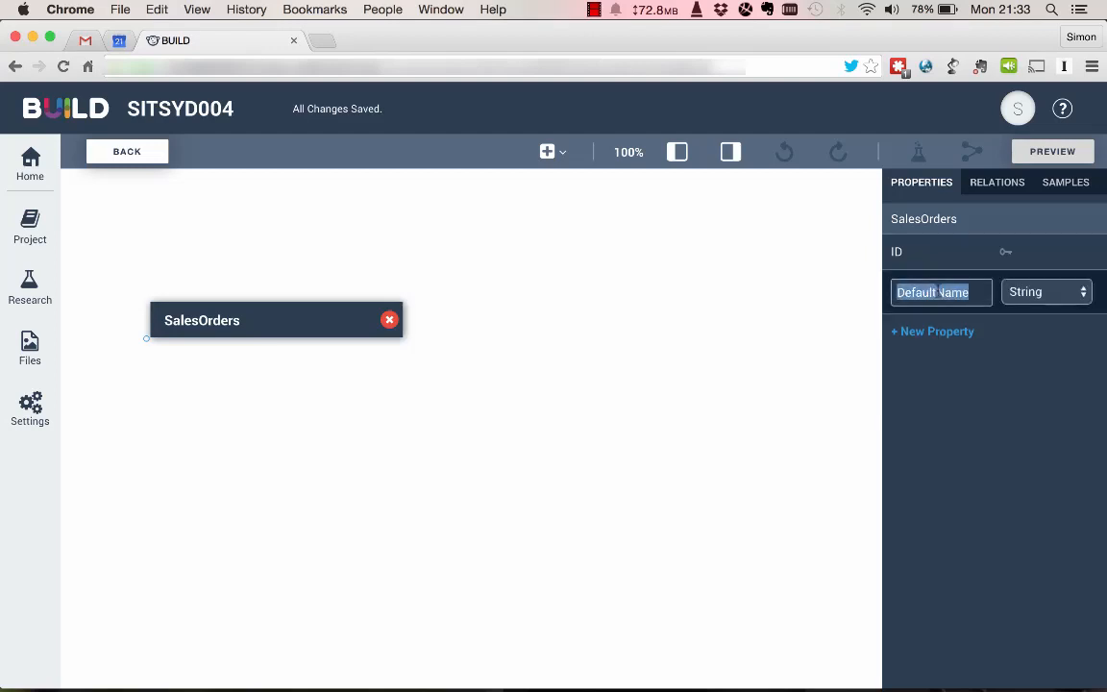
{"action": "type", "text": "Name"}
{"action": "key", "text": "Return"}
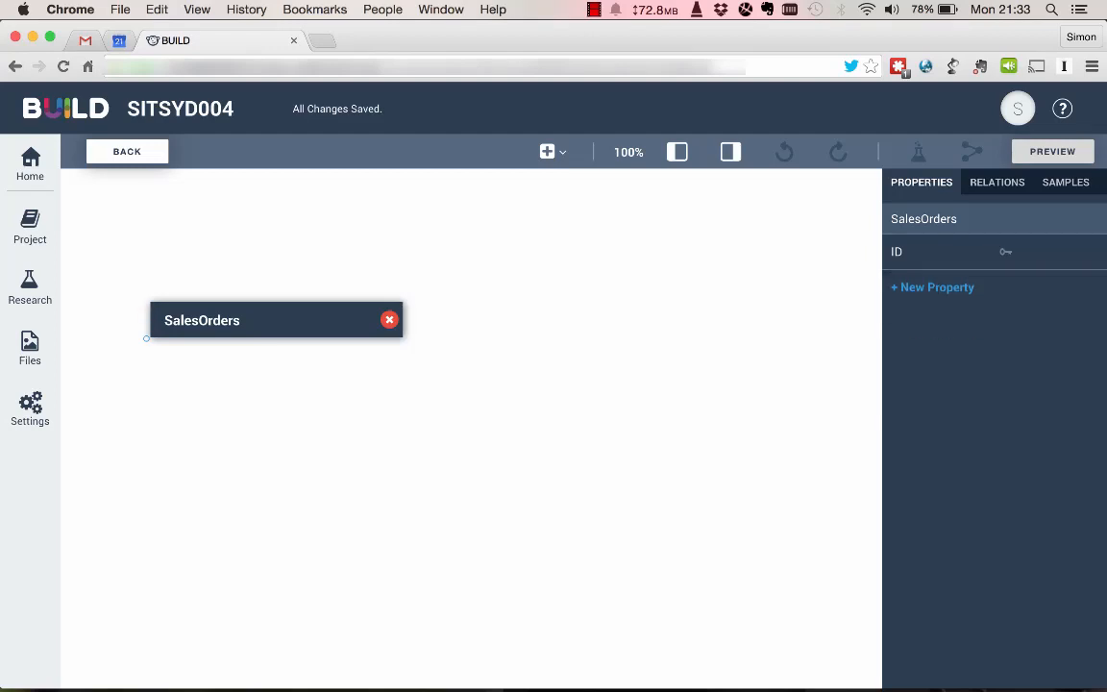
{"action": "left_click", "coordinate": [967, 322]}
{"action": "type", "text": "S"}
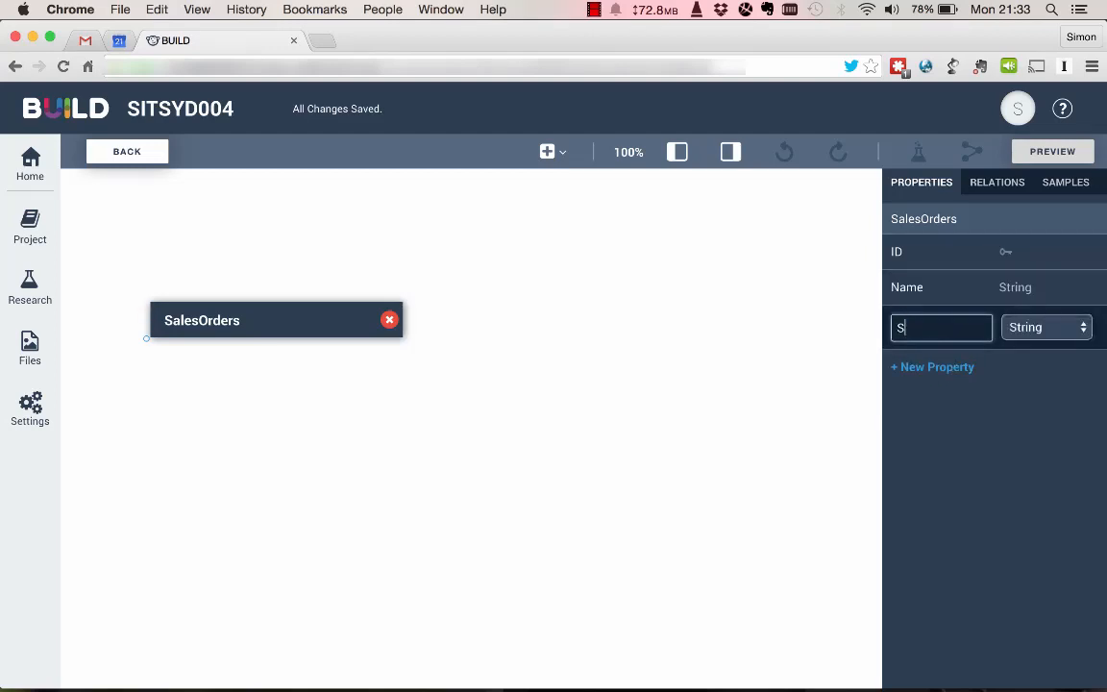
{"action": "type", "text": "tatus"}
{"action": "key", "text": "Return"}
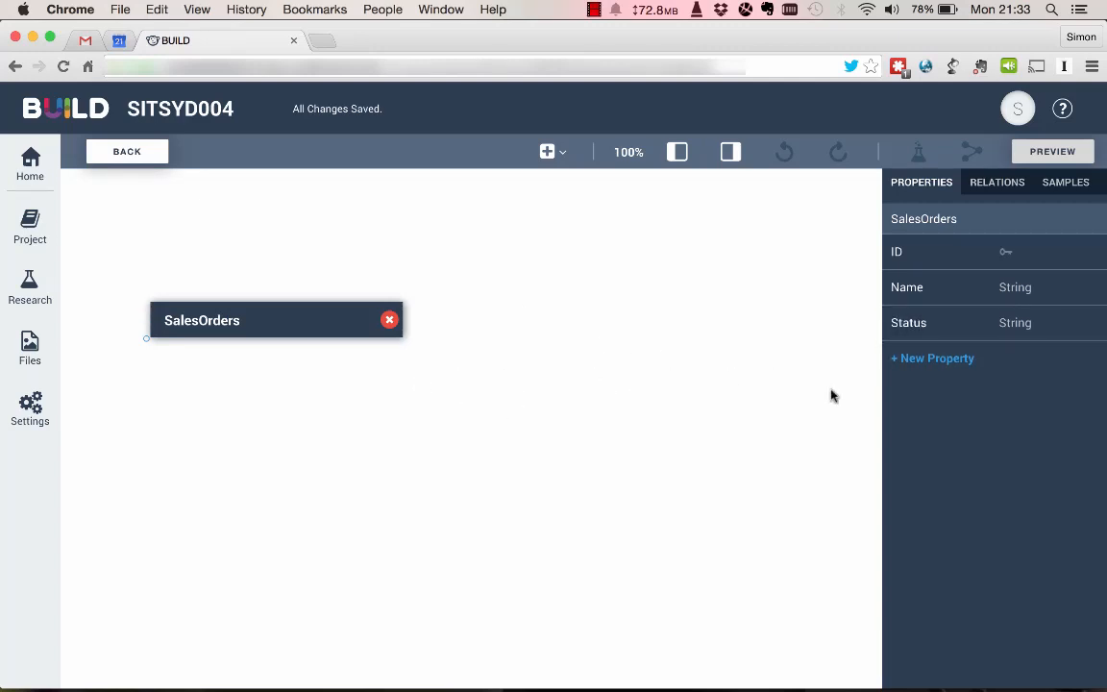
Enter a sample row with ID 1 and name "Order 1", cancel it, and delete the SalesOrders object.
{"action": "left_click", "coordinate": [1066, 185]}
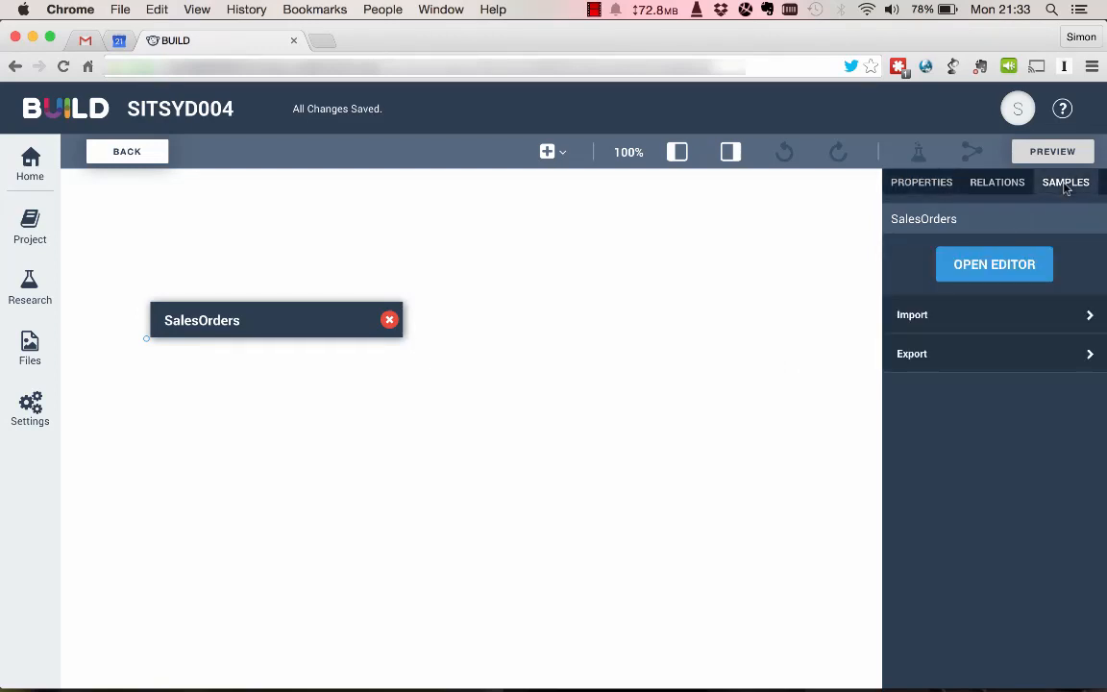
{"action": "left_click", "coordinate": [986, 274]}
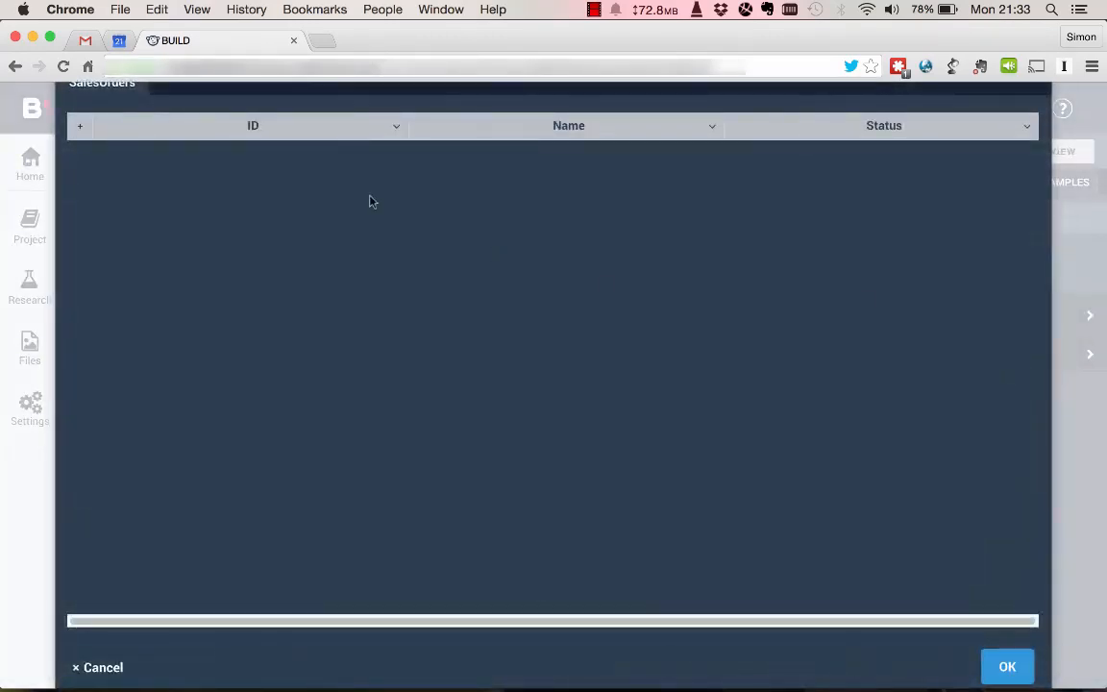
{"action": "left_click", "coordinate": [80, 126]}
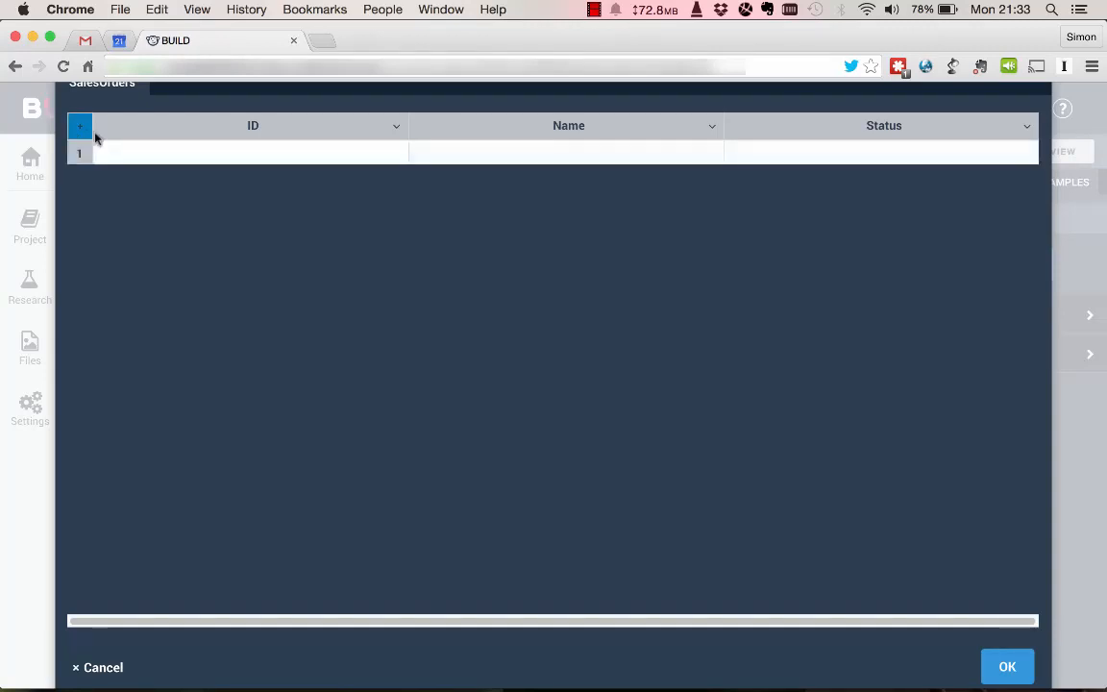
{"action": "left_click", "coordinate": [295, 157]}
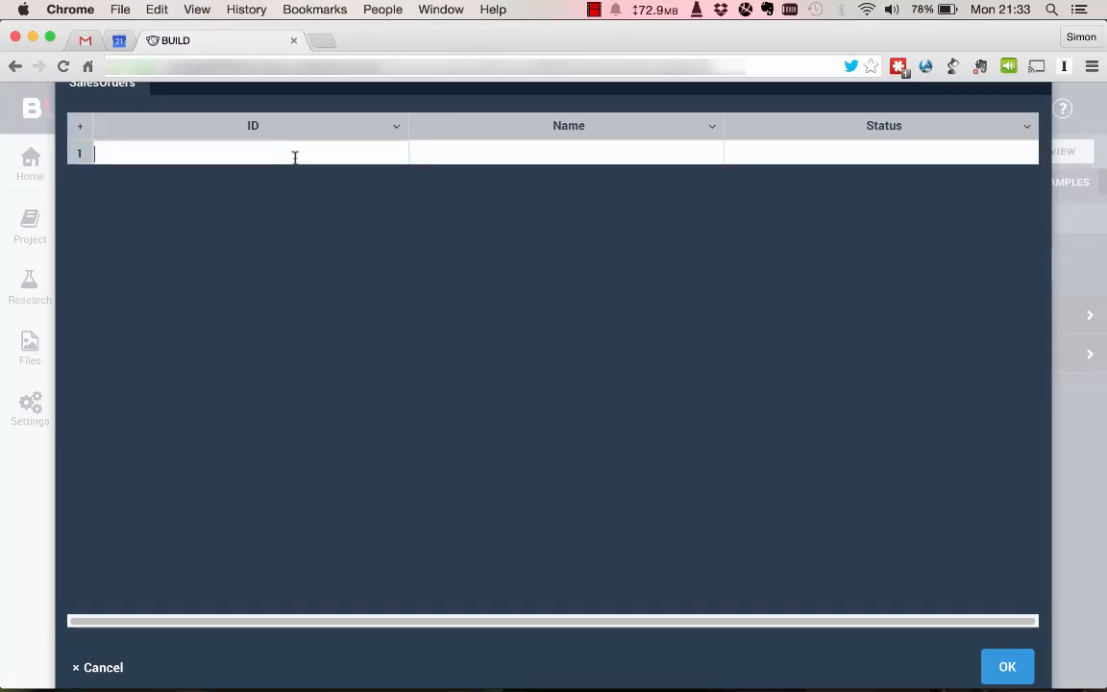
{"action": "type", "text": "1"}
{"action": "key", "text": "Tab"}
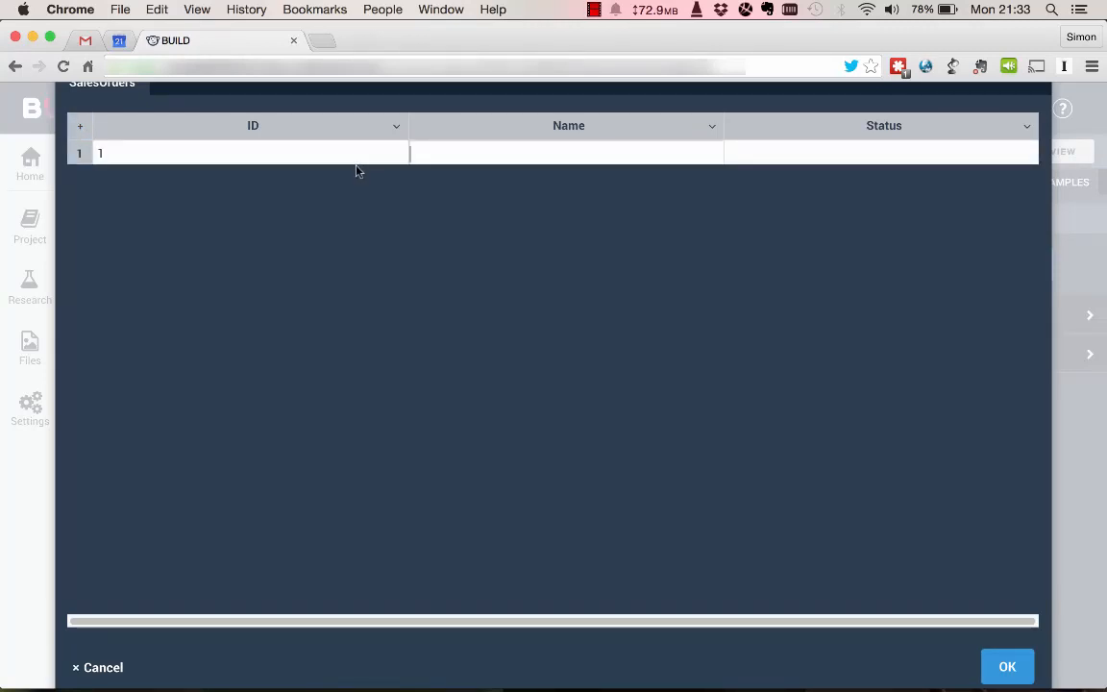
{"action": "type", "text": "Order 1"}
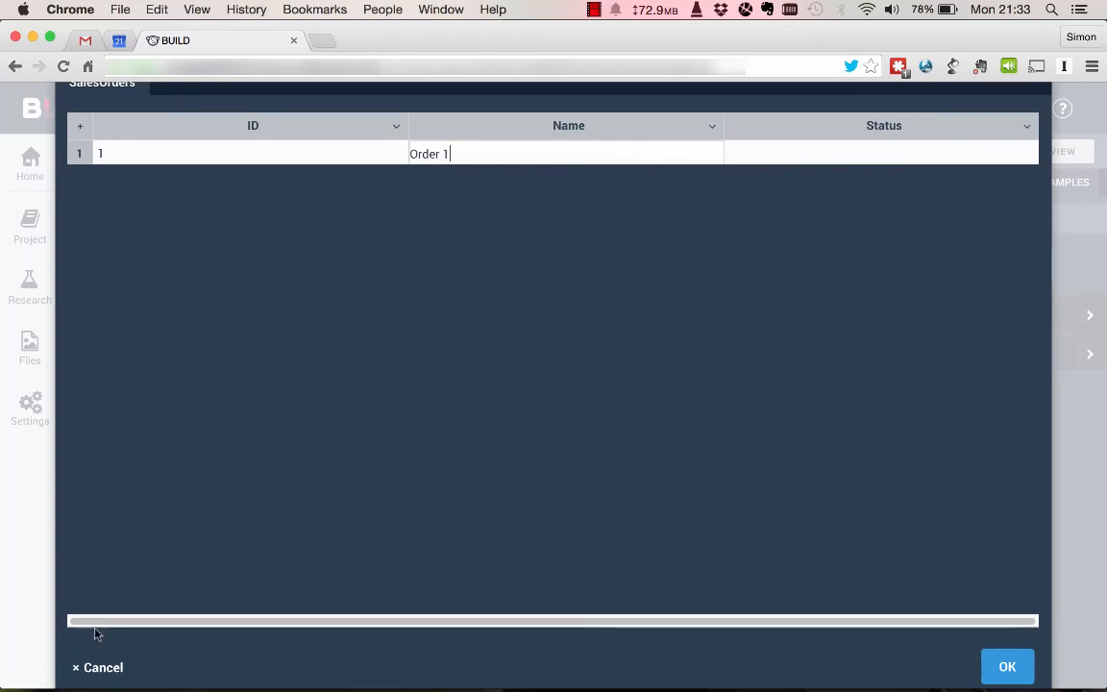
{"action": "left_click", "coordinate": [95, 666]}
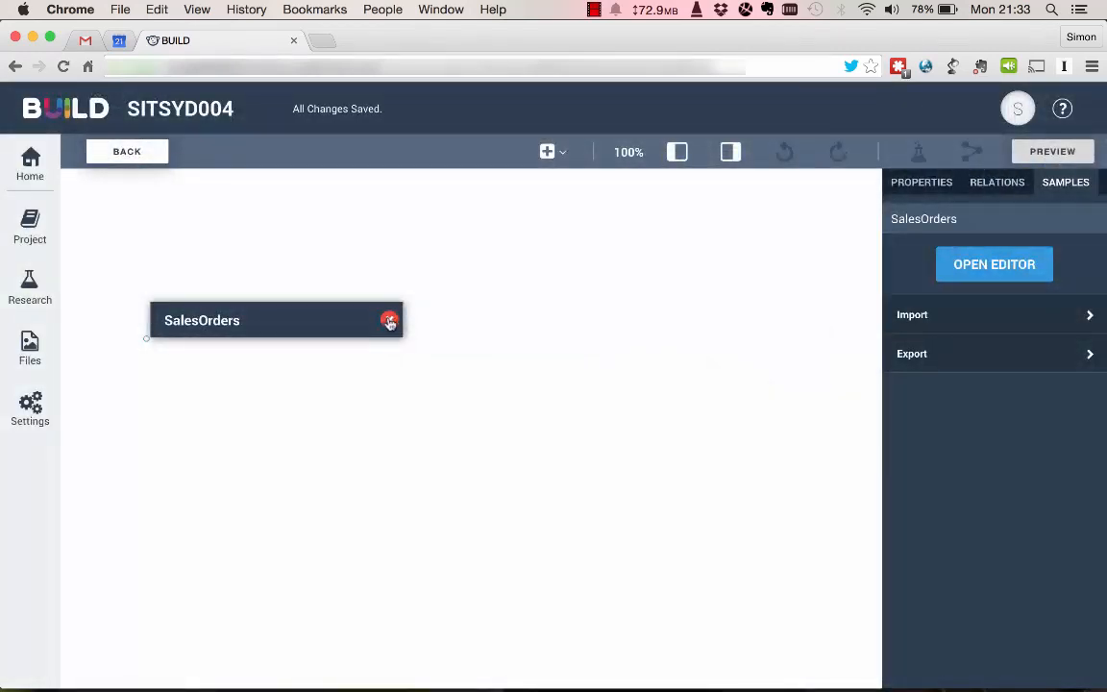
{"action": "left_click", "coordinate": [389, 322]}
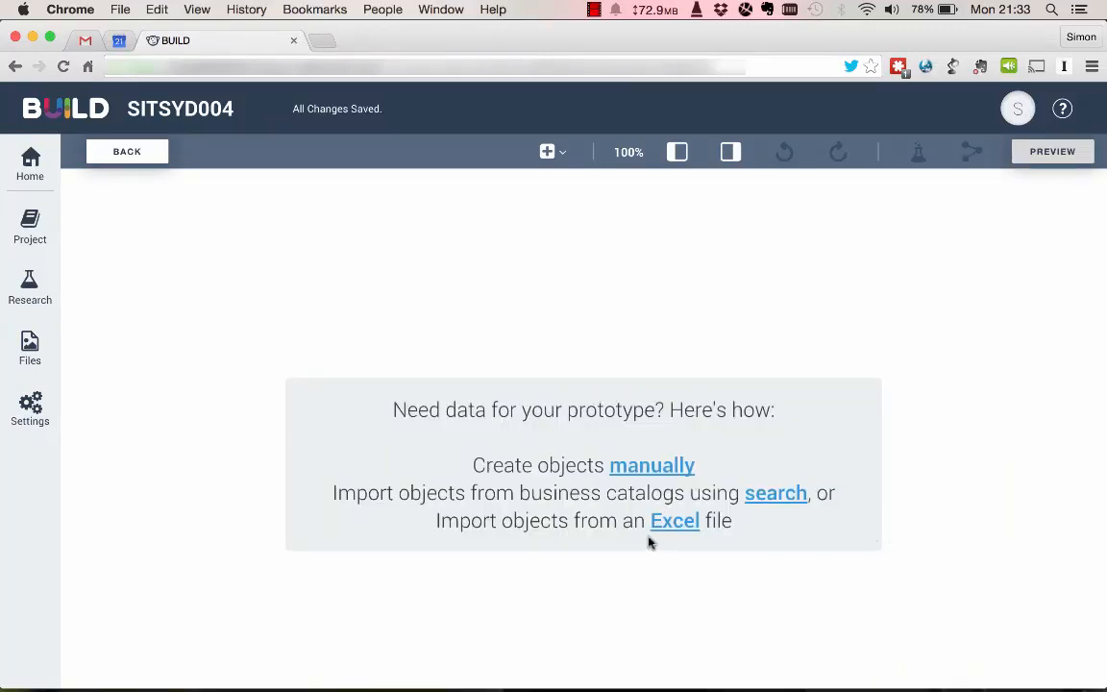
Import the data objects from SampleModel_4Objects_Tables_MappingTables.xlsx and fit the model diagram to the canvas width.
{"action": "left_click", "coordinate": [676, 522]}
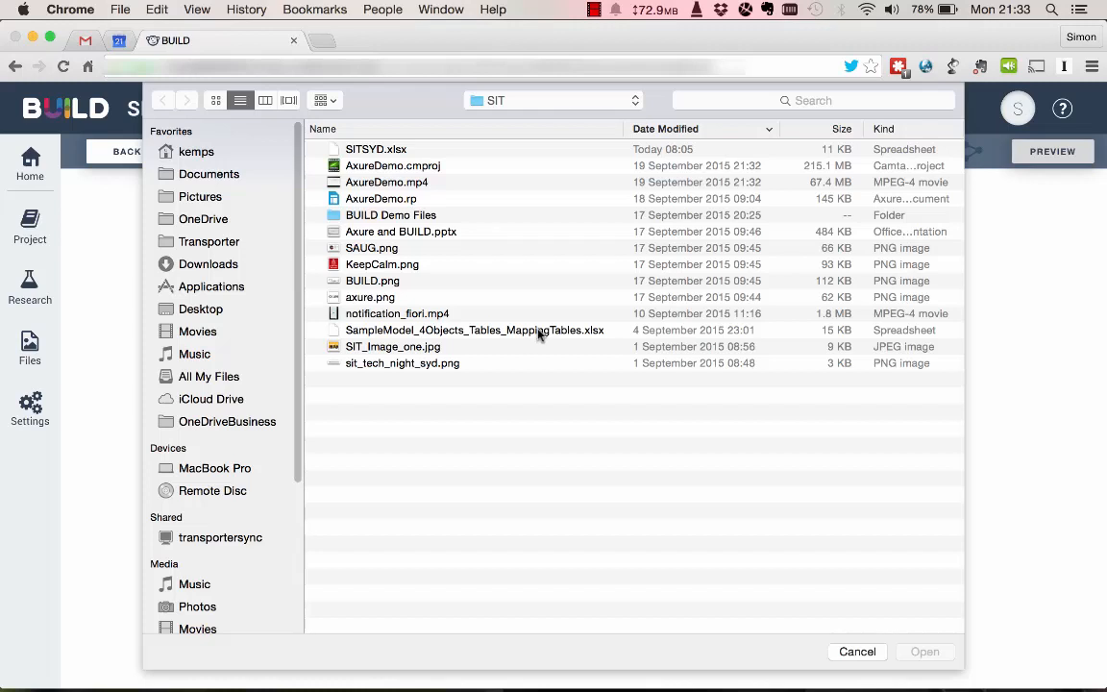
{"action": "double_click", "coordinate": [538, 330]}
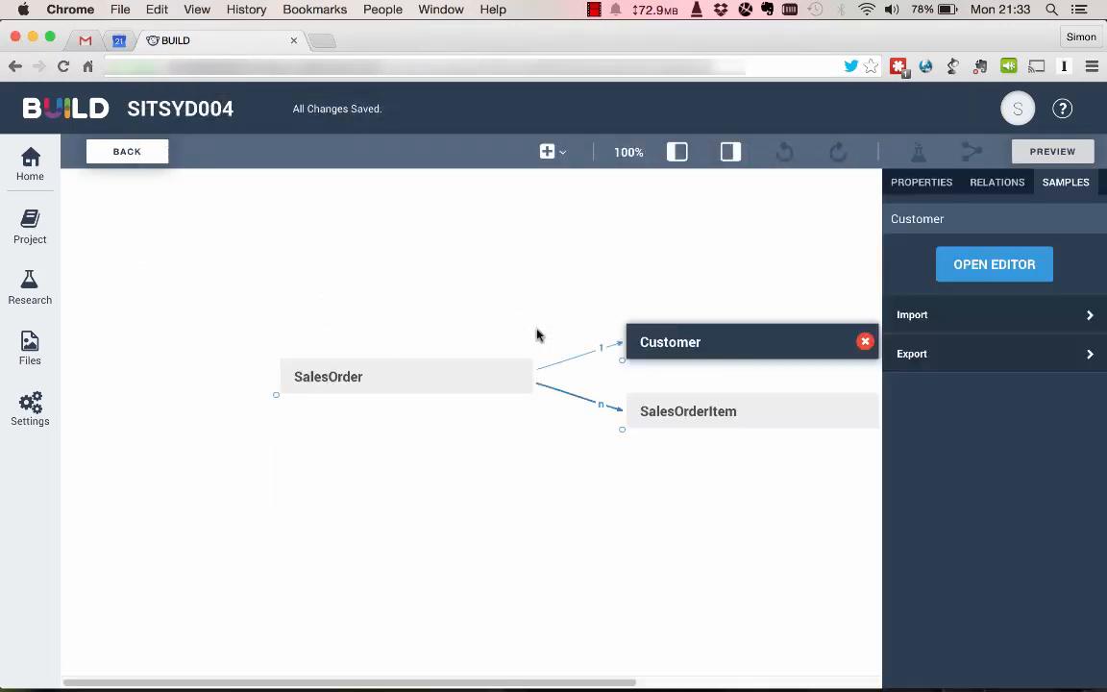
{"action": "left_click", "coordinate": [631, 152]}
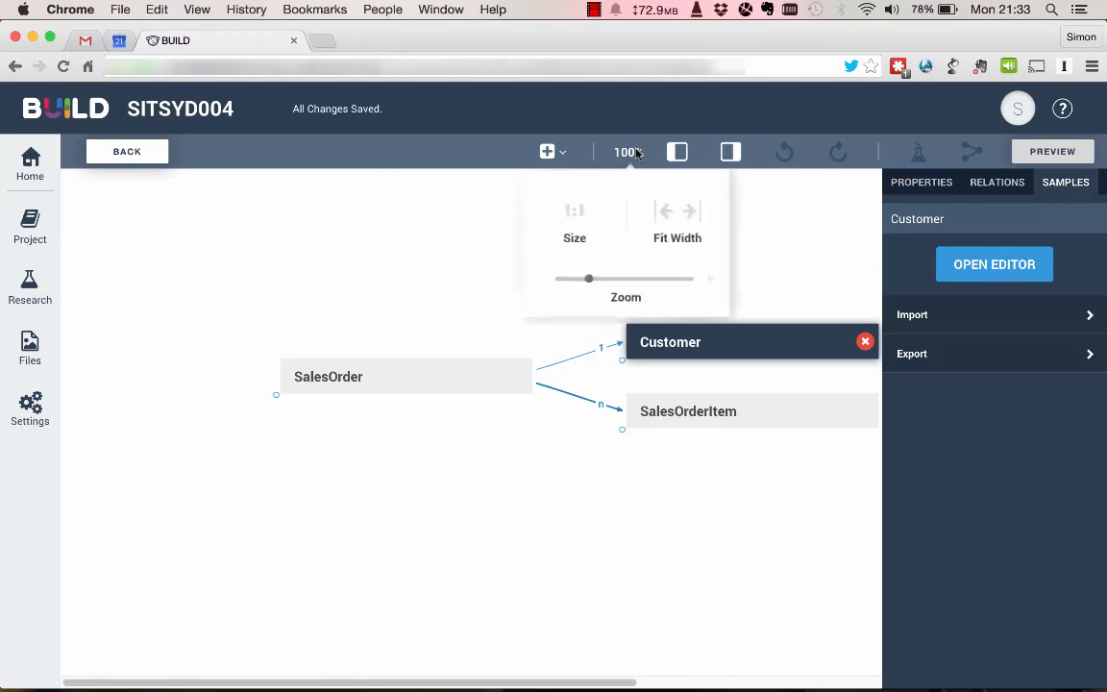
{"action": "left_click", "coordinate": [668, 208]}
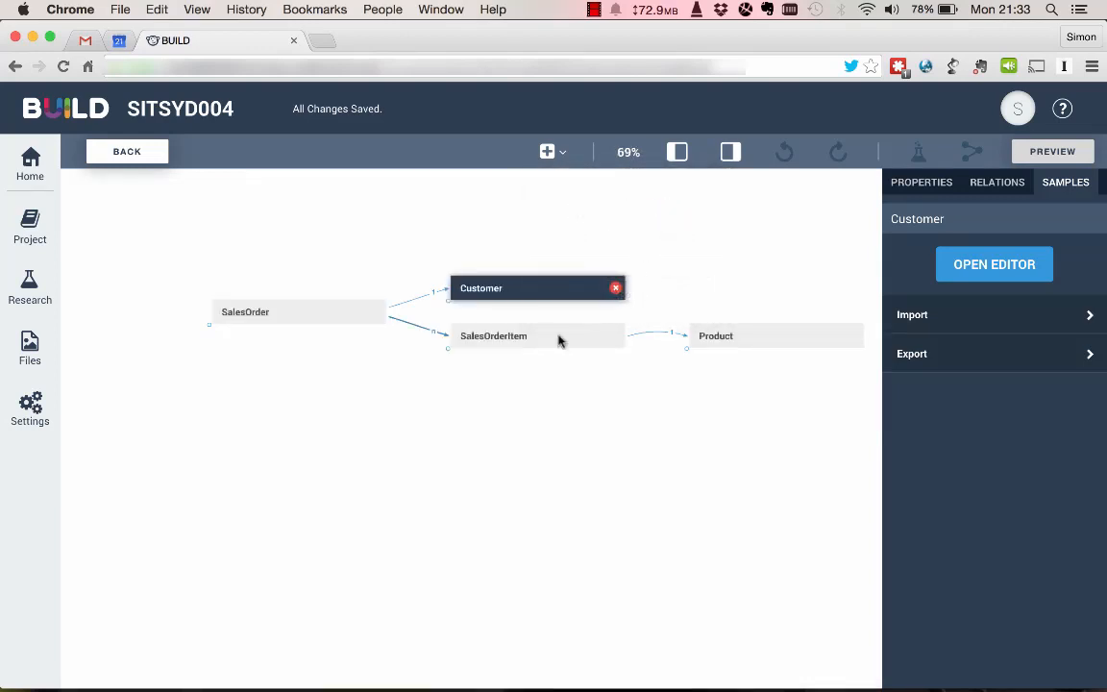
Review the sample data of the SalesOrder, Customer and SalesOrderItem objects.
{"action": "left_click", "coordinate": [333, 314]}
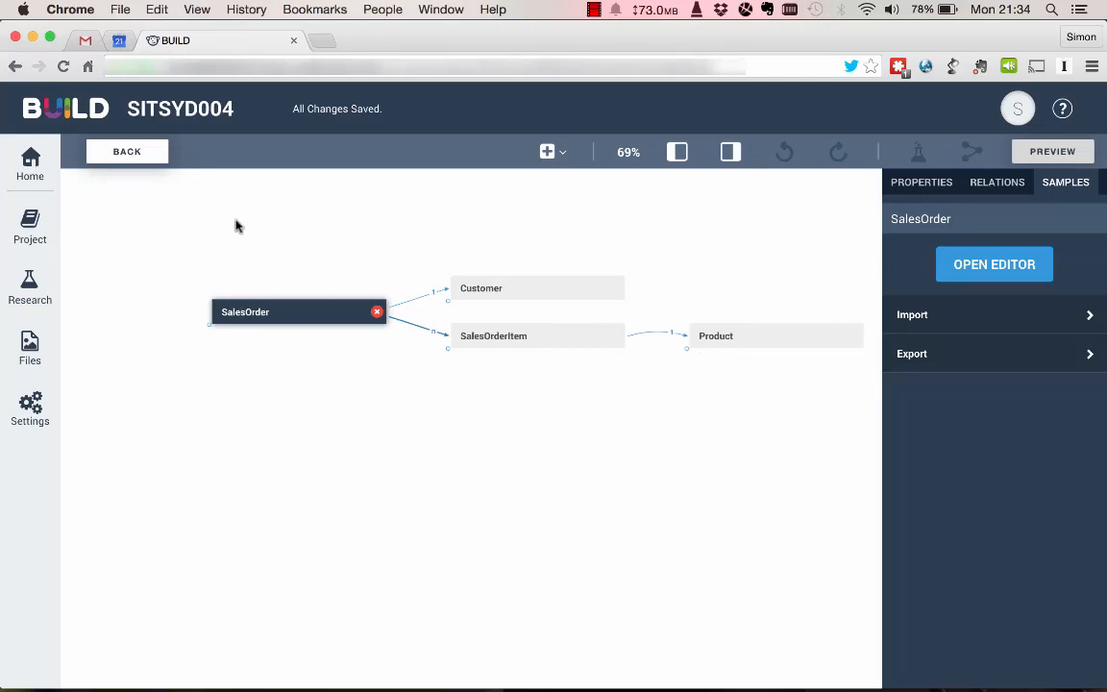
{"action": "left_click", "coordinate": [999, 272]}
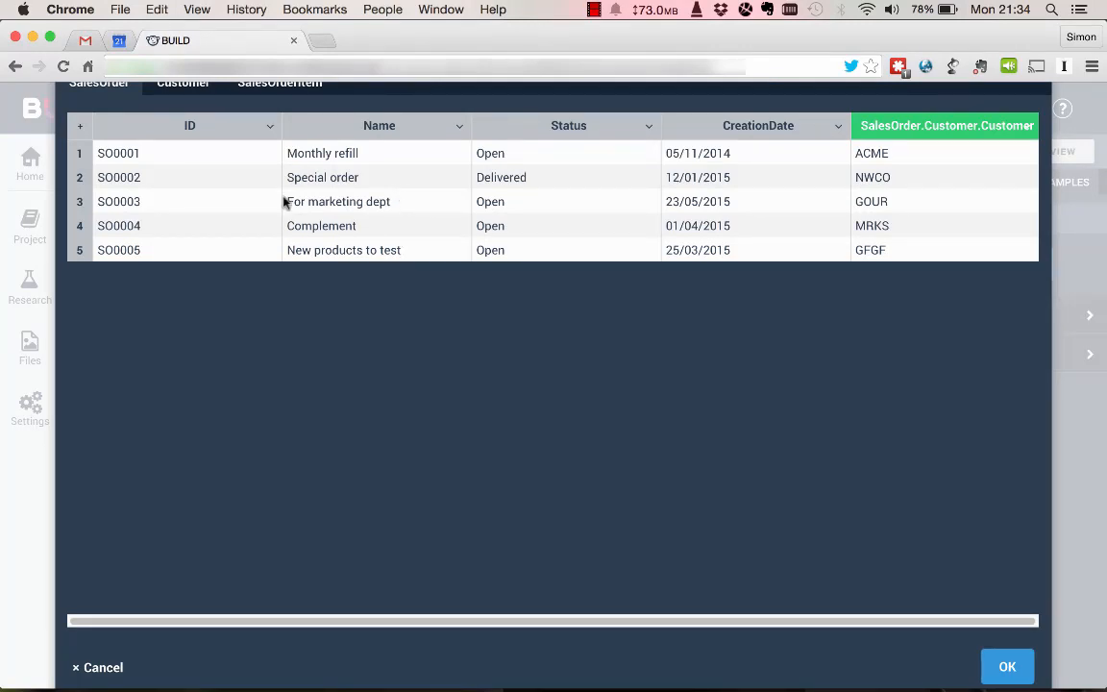
{"action": "left_click", "coordinate": [177, 88]}
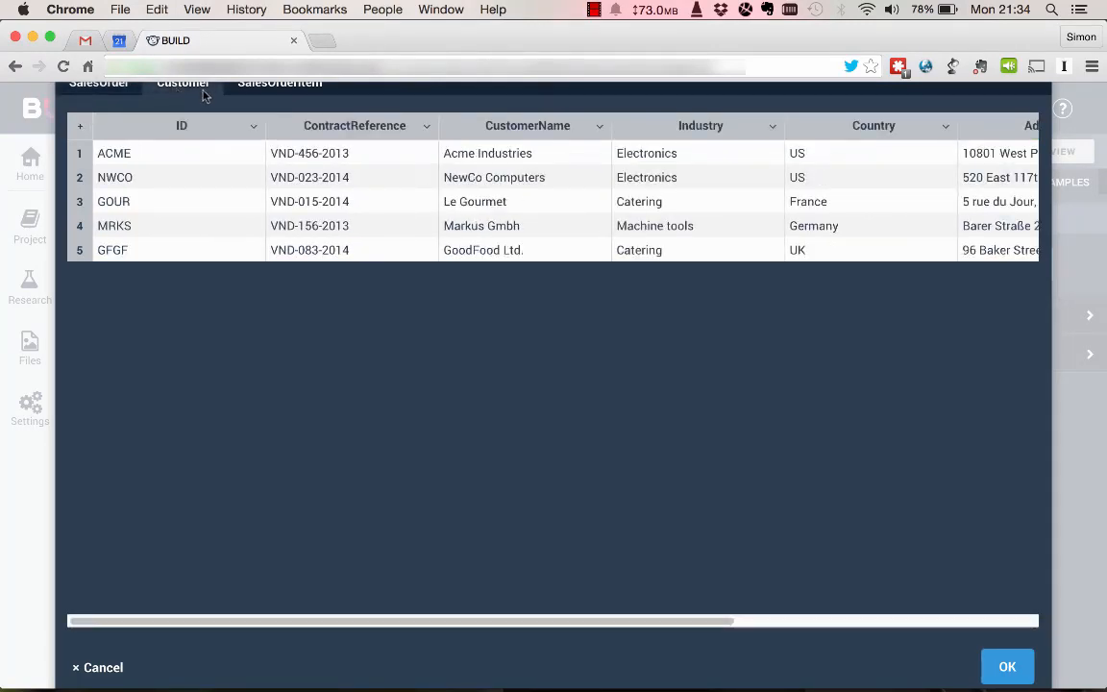
{"action": "left_click", "coordinate": [273, 88]}
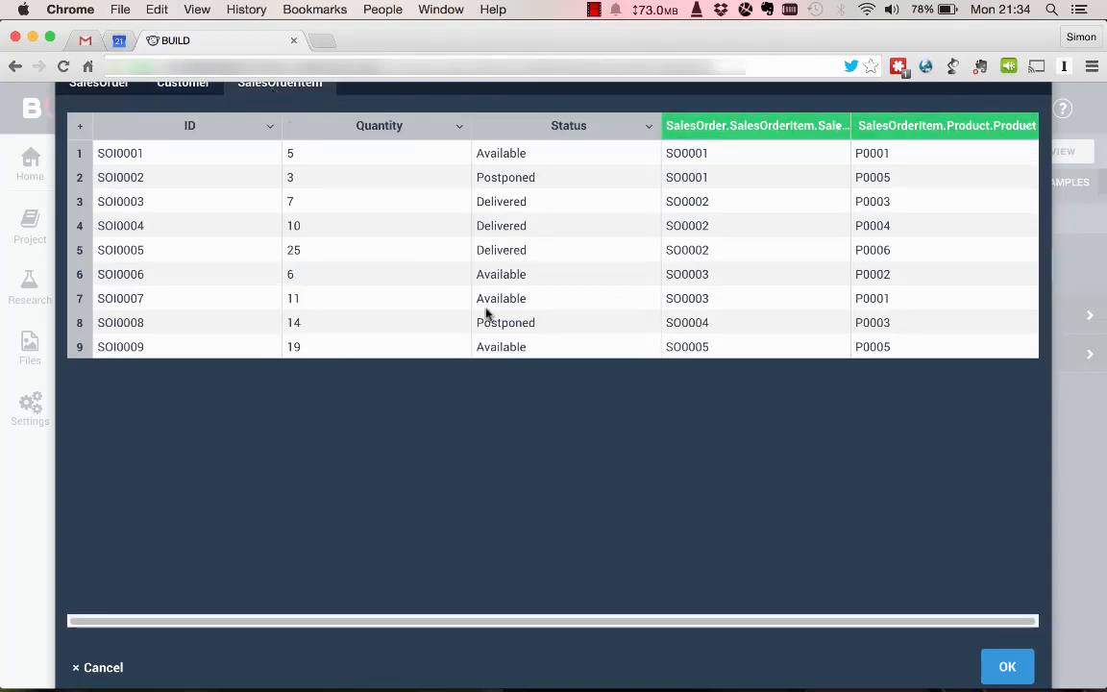
{"action": "left_click", "coordinate": [1007, 669]}
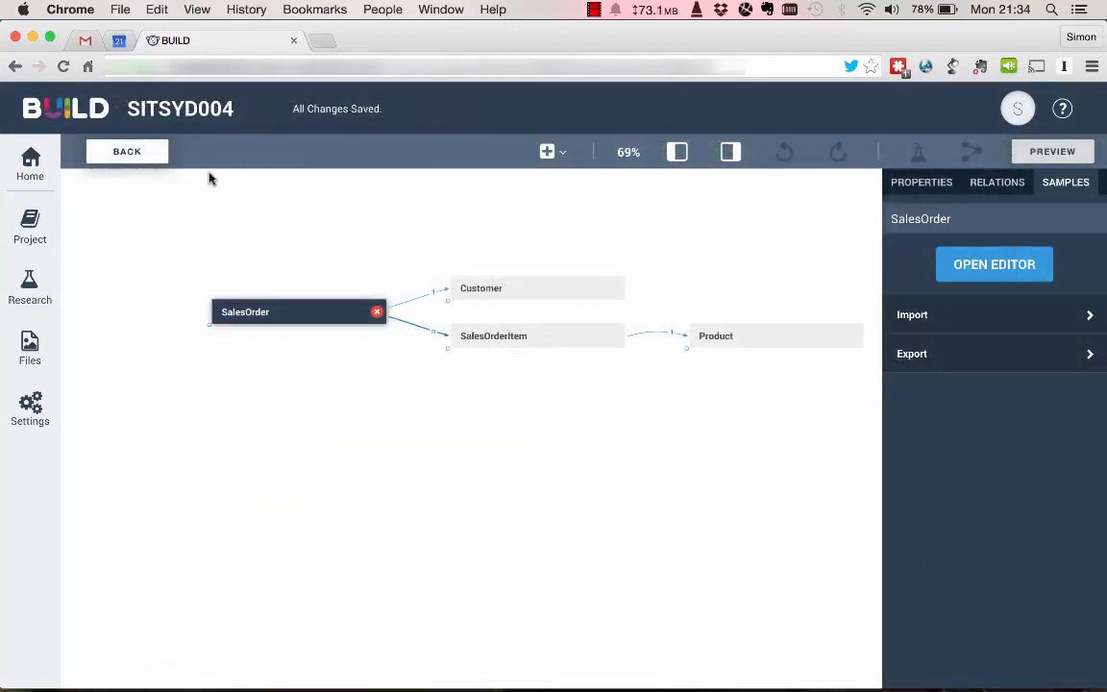
Return from the data editor to the page designer and select Page 1.
{"action": "left_click", "coordinate": [126, 151]}
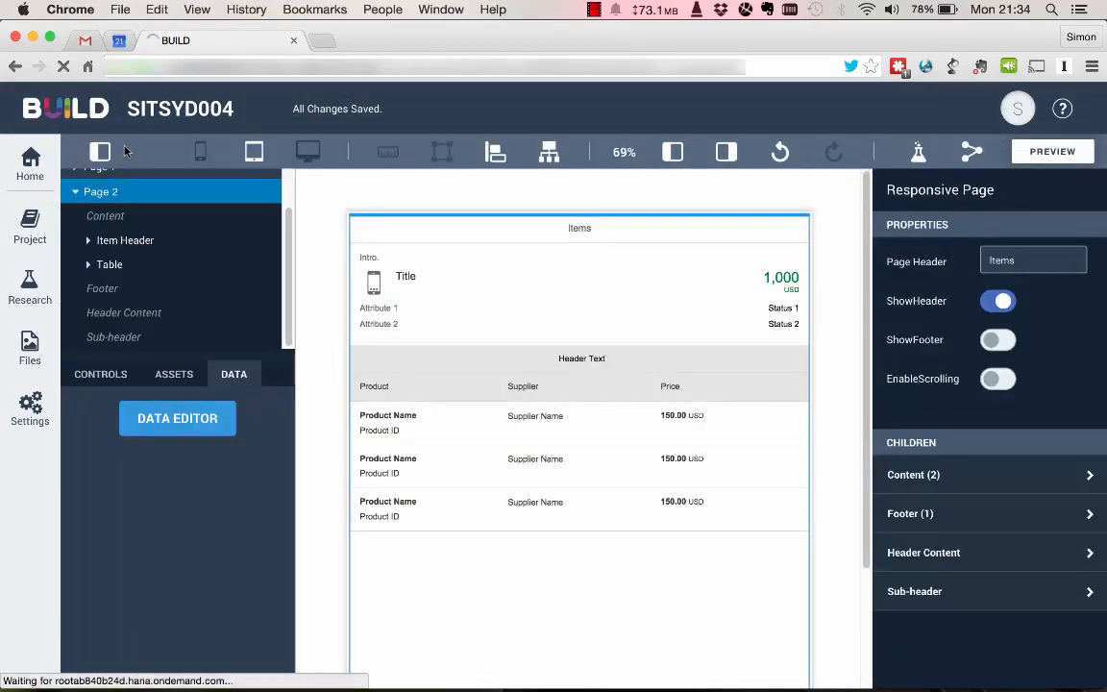
{"action": "scroll", "coordinate": [151, 214], "scroll_direction": "up", "scroll_amount": 1}
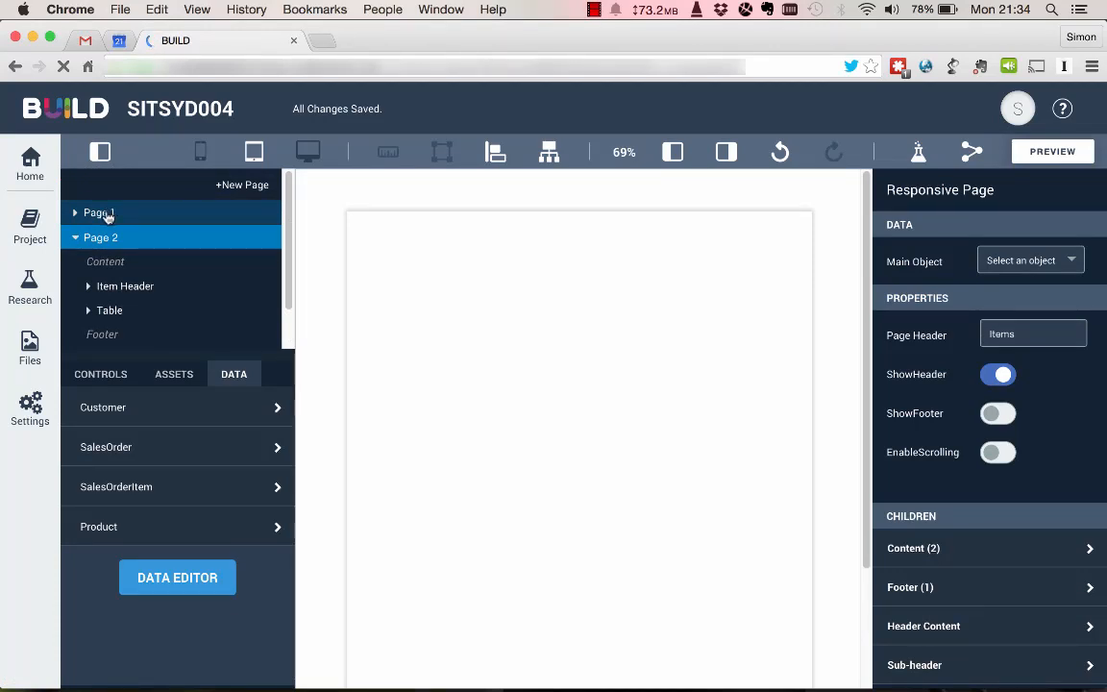
{"action": "left_click", "coordinate": [108, 214]}
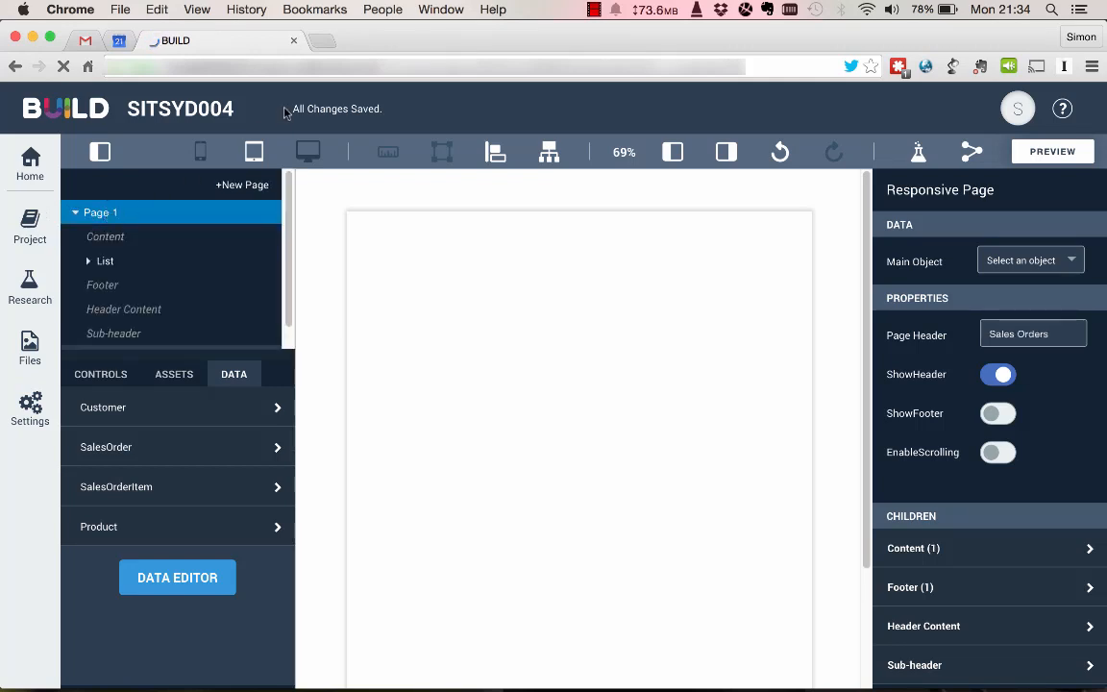
{"action": "left_click", "coordinate": [594, 9]}
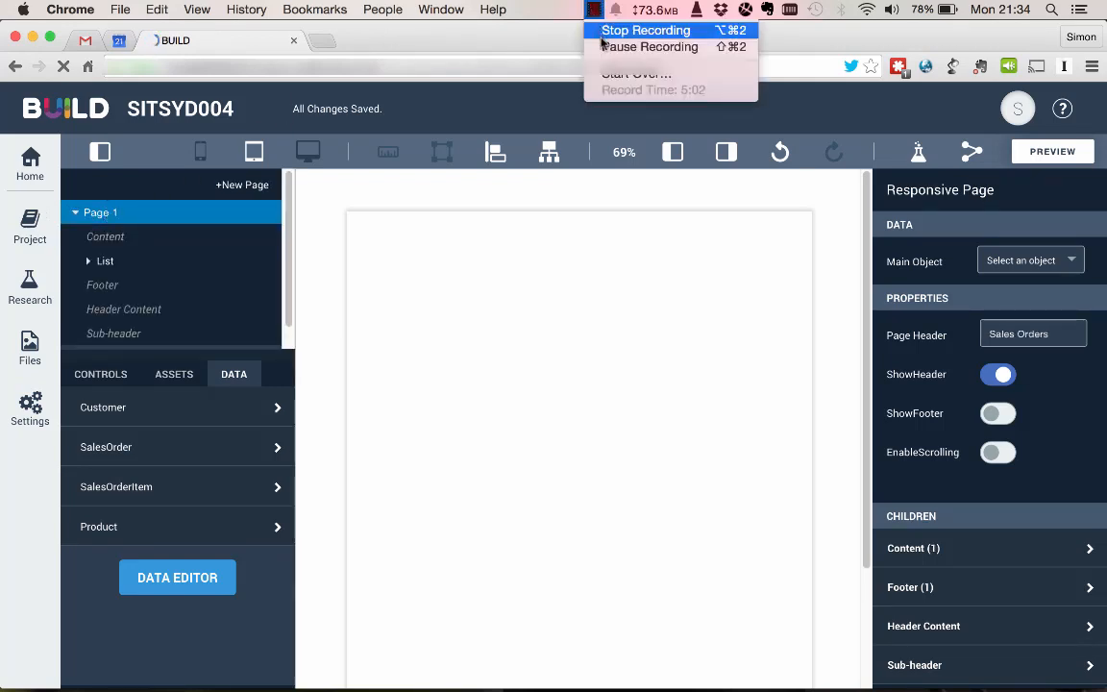
{"action": "left_click", "coordinate": [650, 47]}
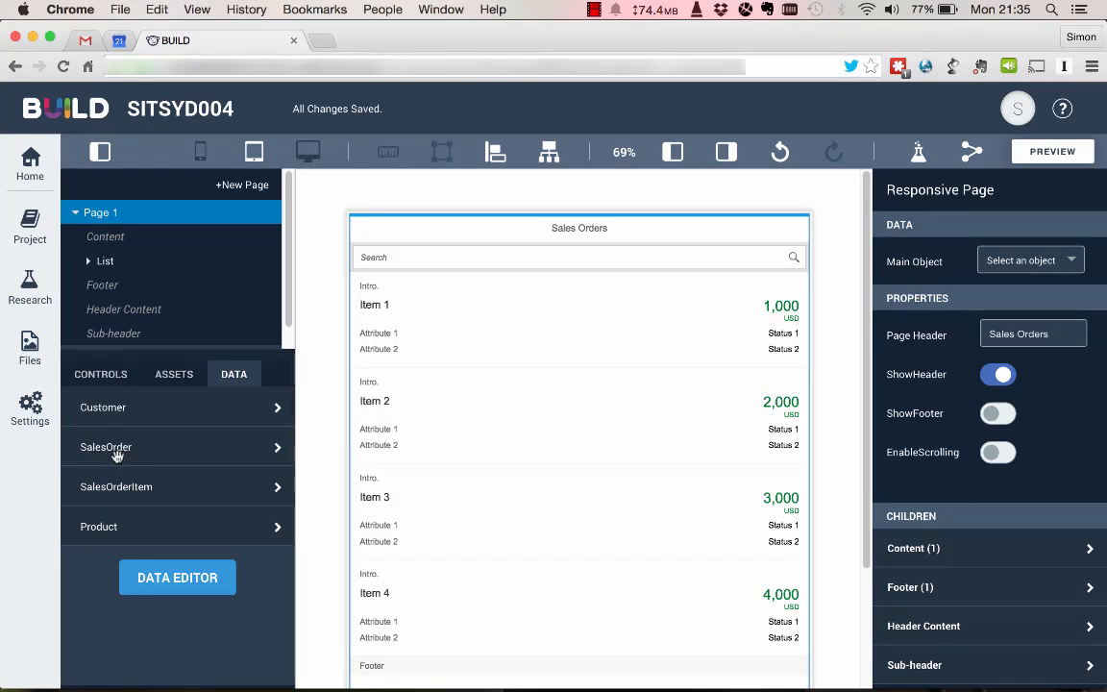
Bind the SalesOrder data object to the list on Page 1.
{"action": "left_click_drag", "start_coordinate": [117, 455], "coordinate": [442, 306]}
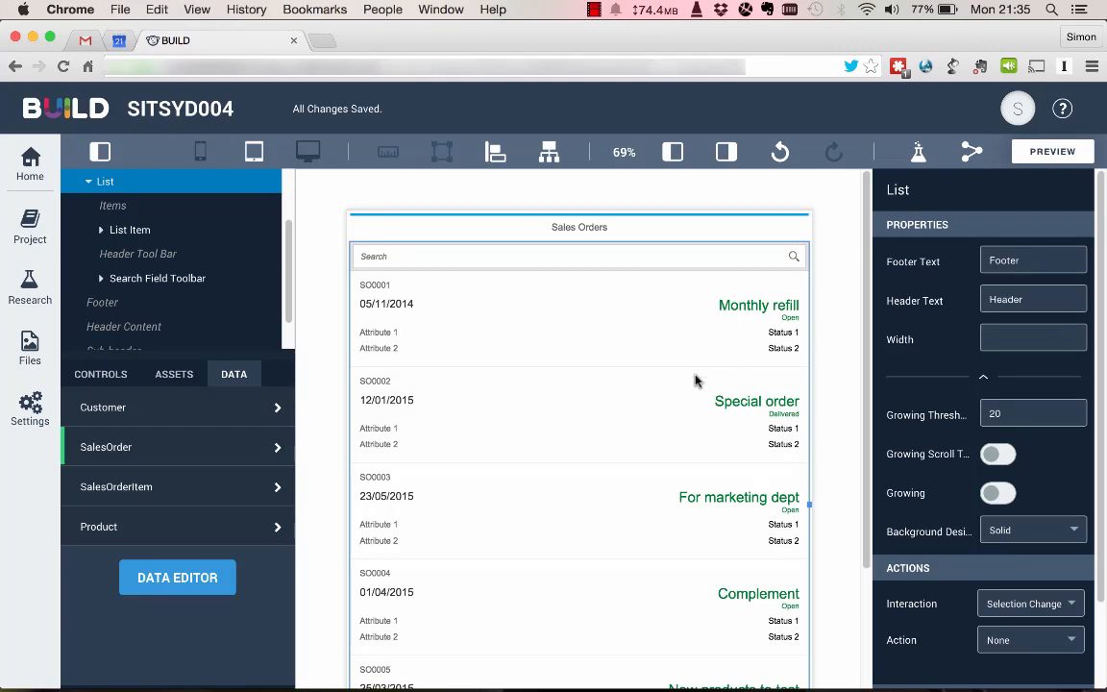
Set Page 2's main object to SalesOrder and bind the SalesOrderItem data object to its table.
{"action": "scroll", "coordinate": [130, 344], "scroll_direction": "down", "scroll_amount": 1}
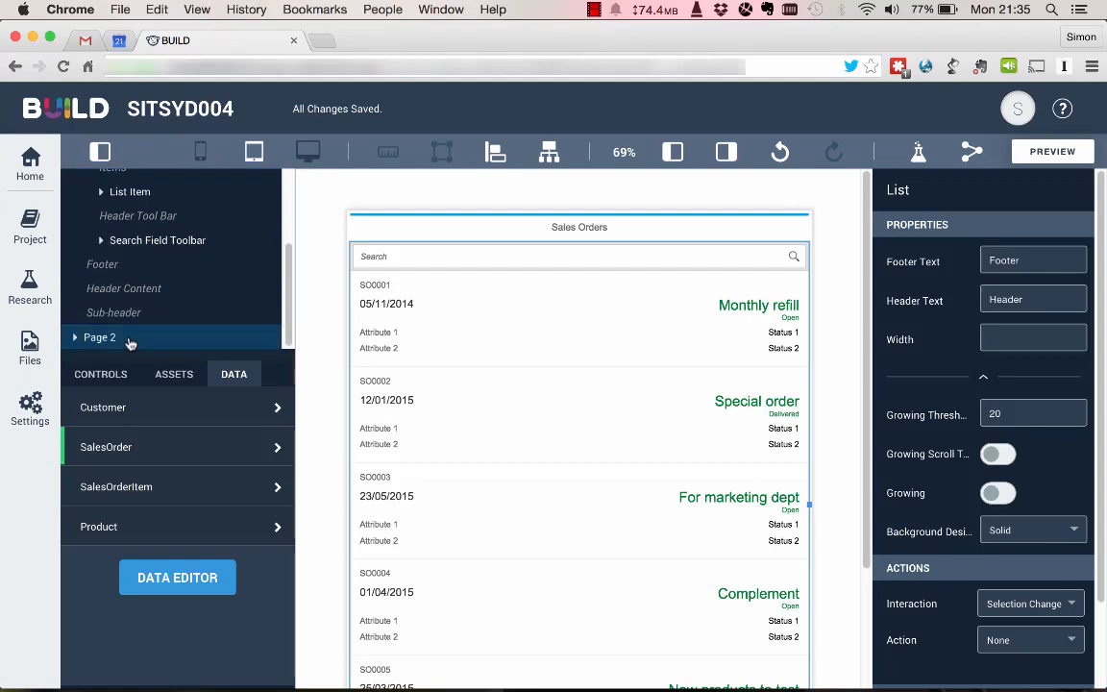
{"action": "left_click", "coordinate": [100, 339]}
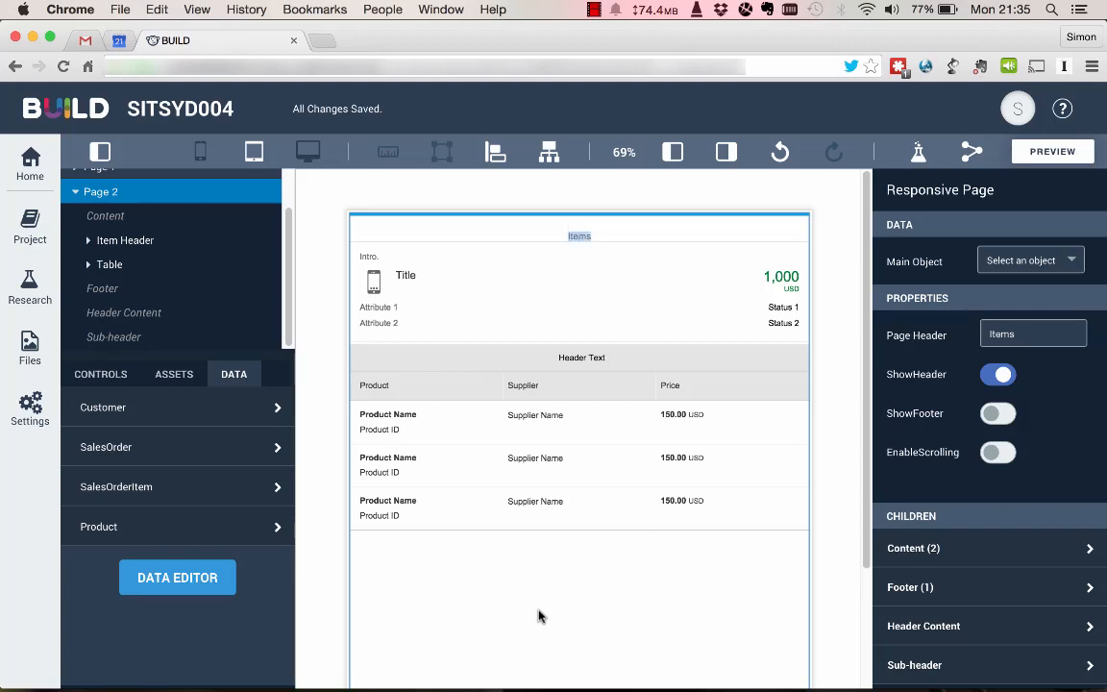
{"action": "left_click", "coordinate": [1073, 265]}
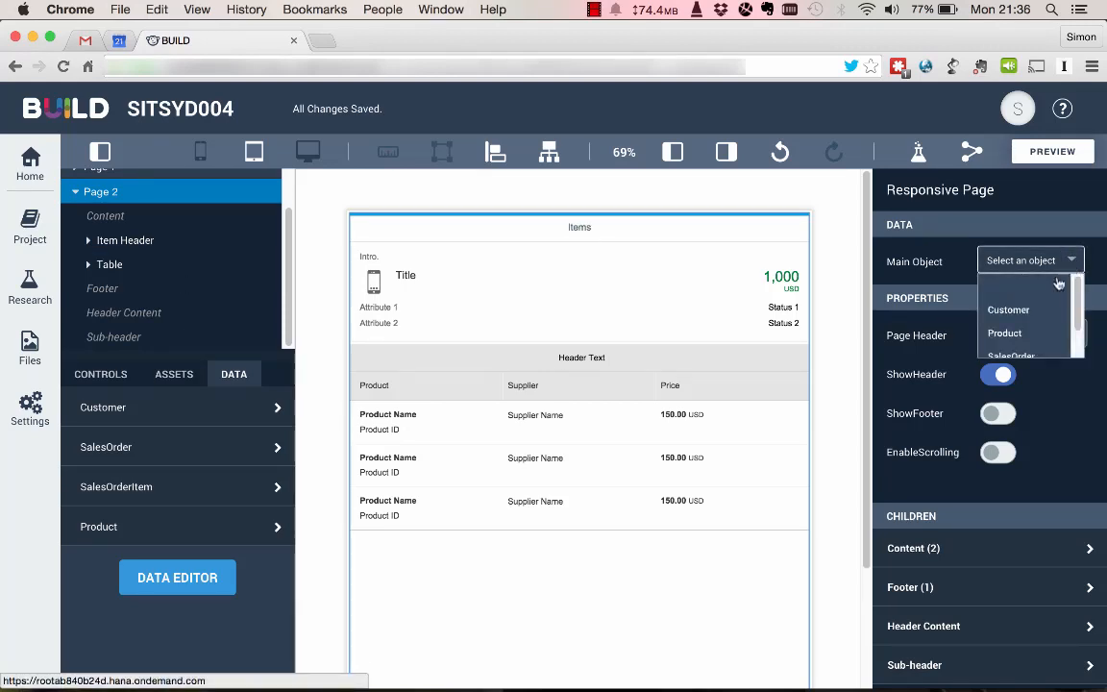
{"action": "scroll", "coordinate": [1052, 297], "scroll_direction": "down", "scroll_amount": 1}
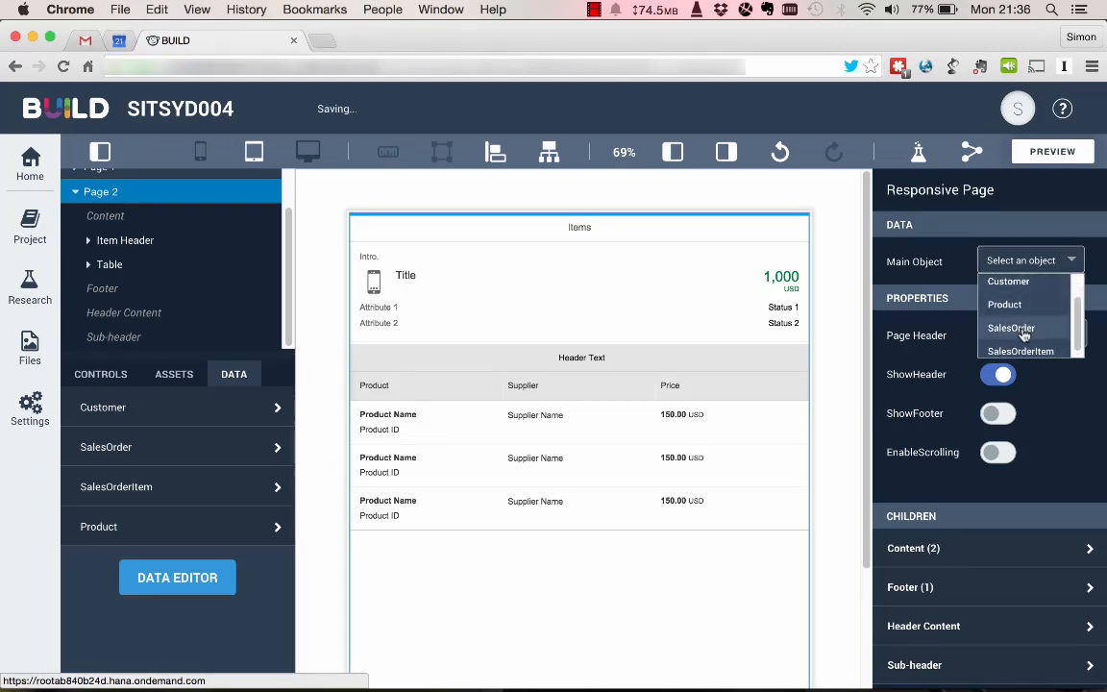
{"action": "left_click", "coordinate": [1019, 328]}
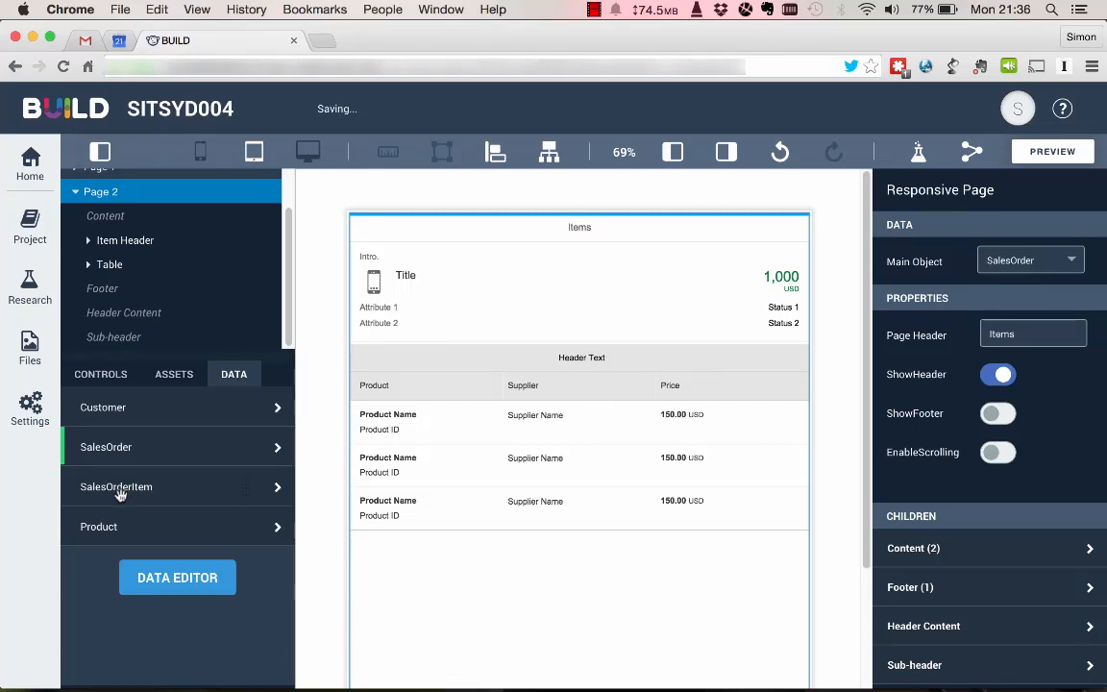
{"action": "left_click_drag", "start_coordinate": [120, 494], "coordinate": [452, 437]}
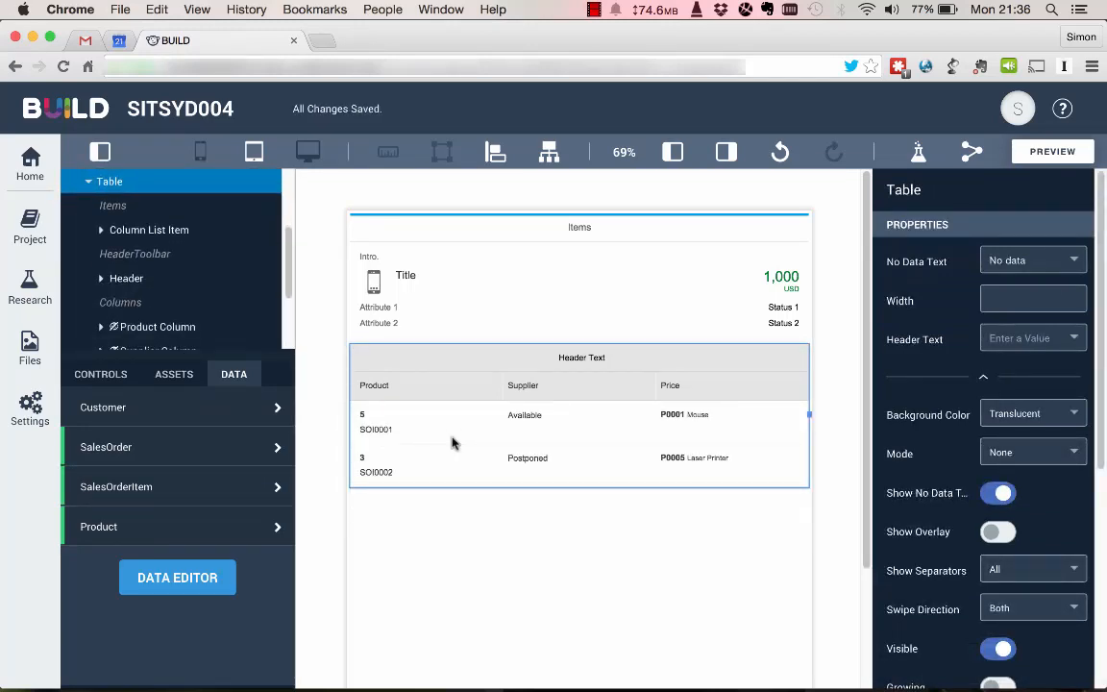
For the Page 1 list item, switch Introduction to an empty custom value and bind Title to the SalesOrder Name.
{"action": "scroll", "coordinate": [174, 278], "scroll_direction": "up", "scroll_amount": 3}
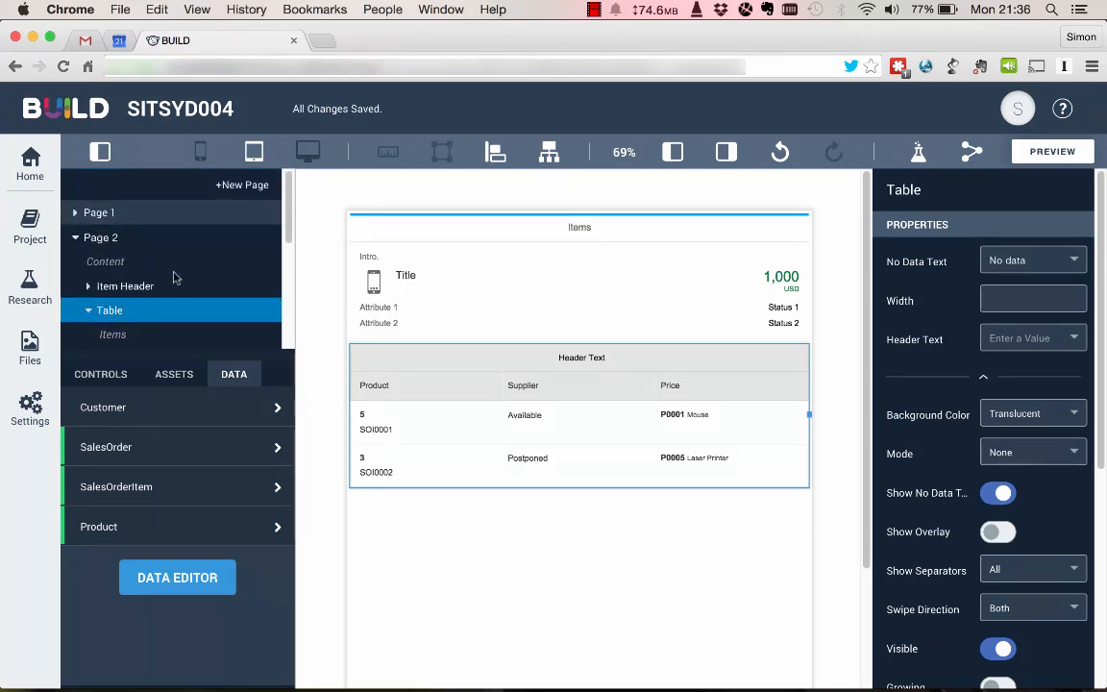
{"action": "left_click", "coordinate": [100, 212]}
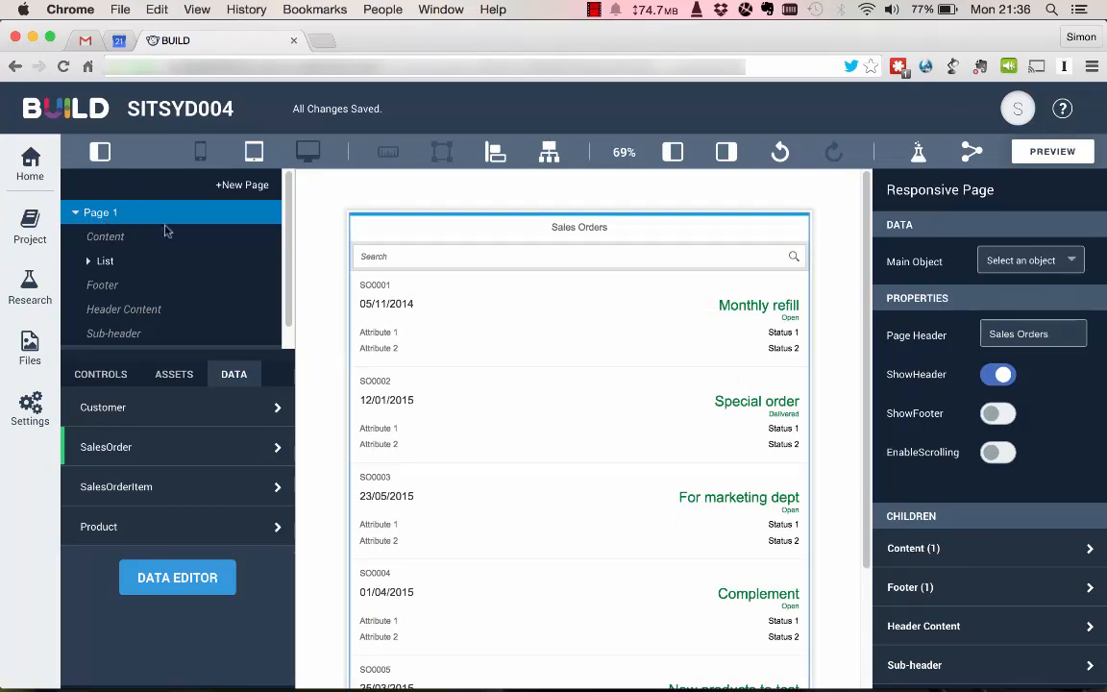
{"action": "left_click", "coordinate": [445, 297]}
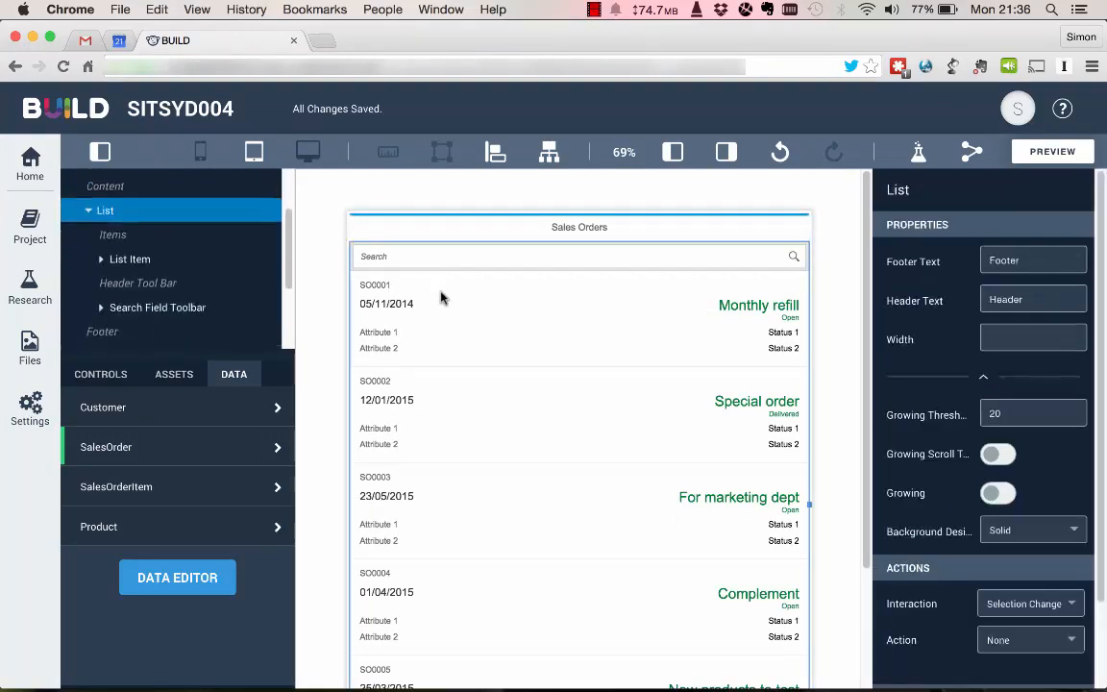
{"action": "left_click", "coordinate": [445, 297]}
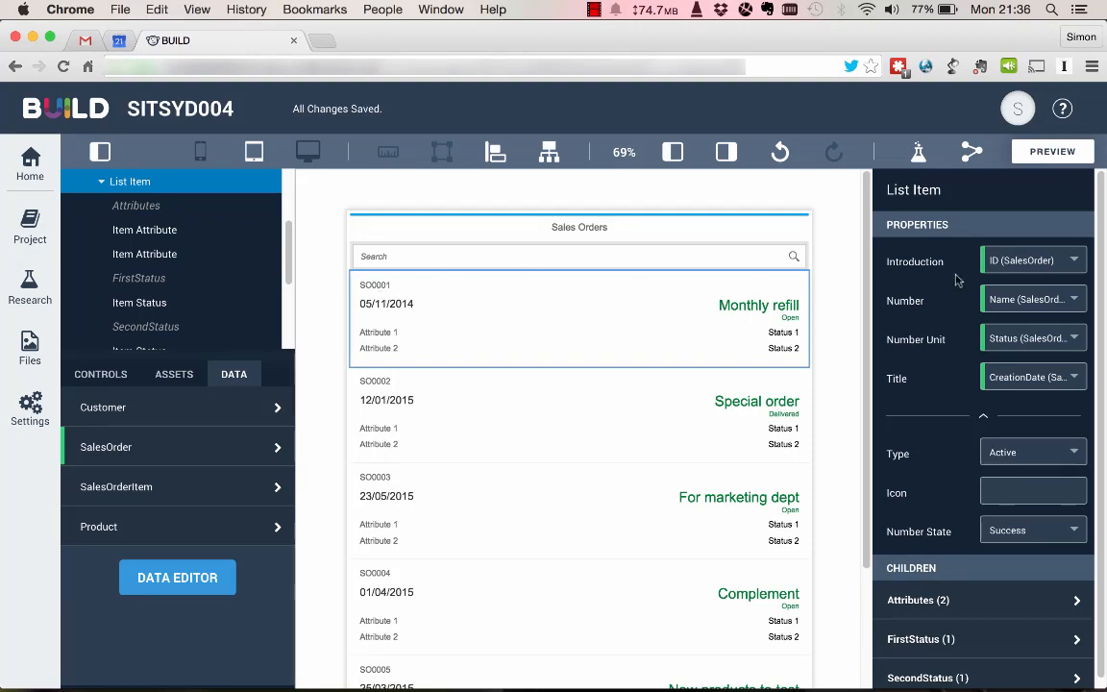
{"action": "left_click", "coordinate": [1000, 261]}
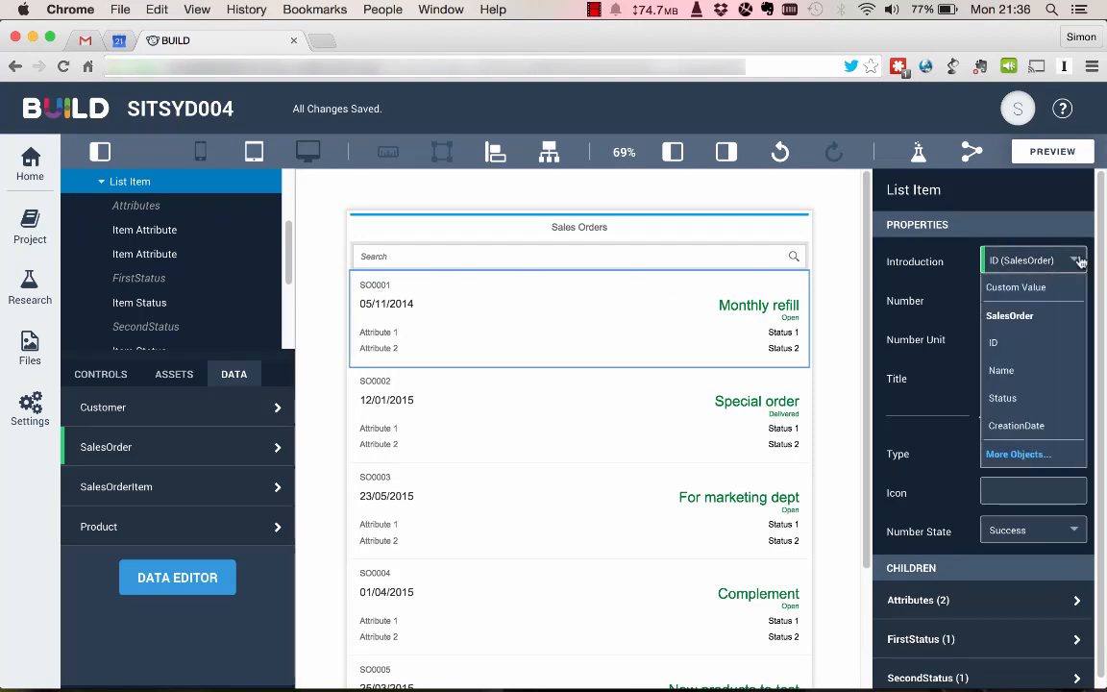
{"action": "left_click", "coordinate": [1012, 287]}
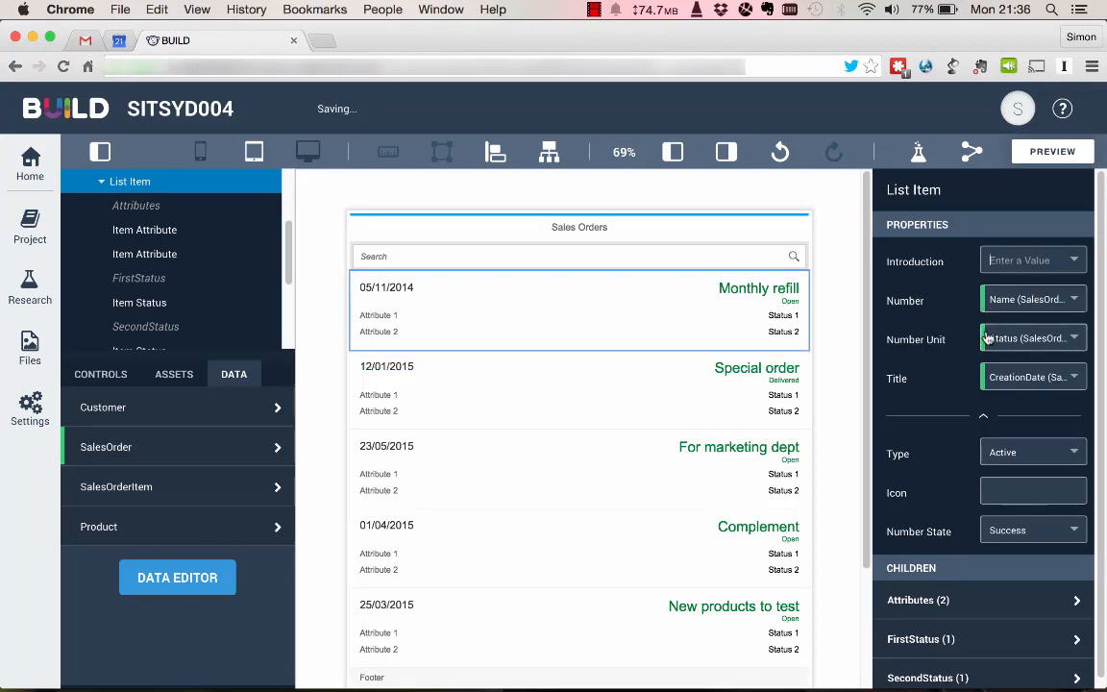
{"action": "left_click", "coordinate": [1073, 378]}
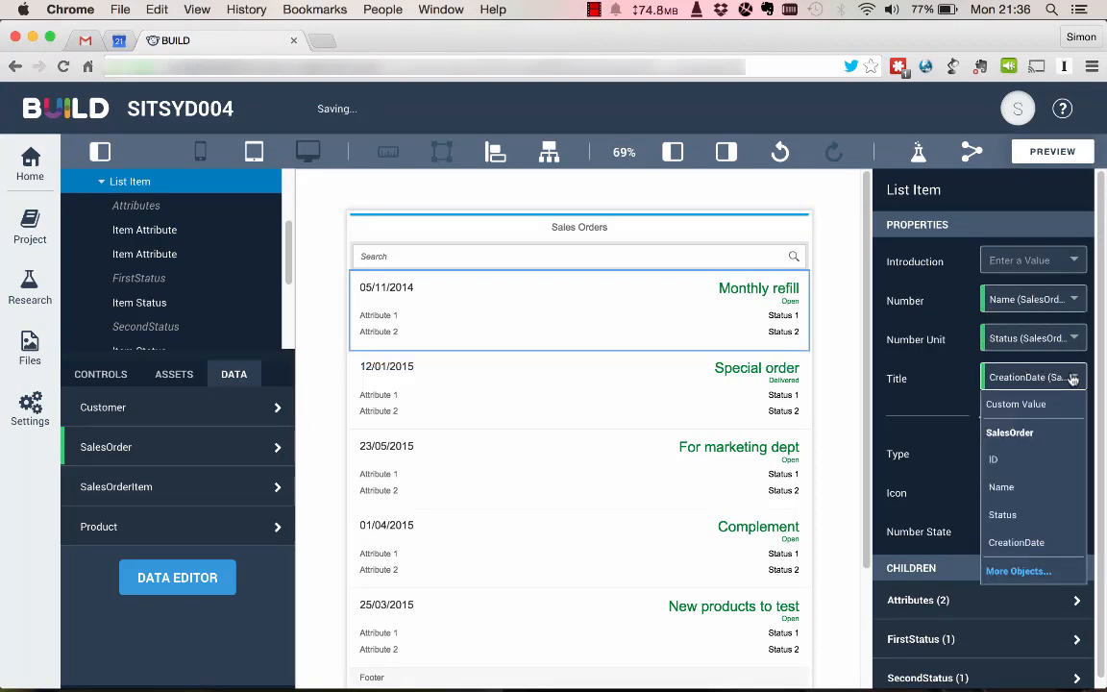
{"action": "left_click", "coordinate": [1036, 502]}
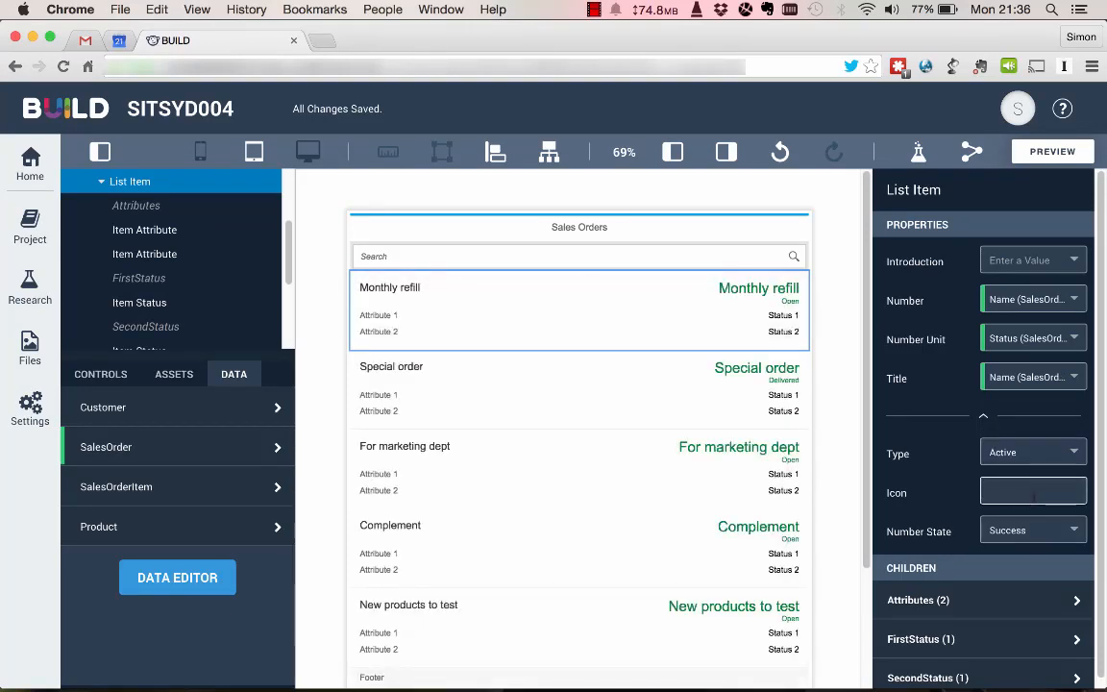
Bind the list item's Number to the SalesOrder CreationDate and switch Number Unit to an empty custom value.
{"action": "left_click", "coordinate": [1077, 299]}
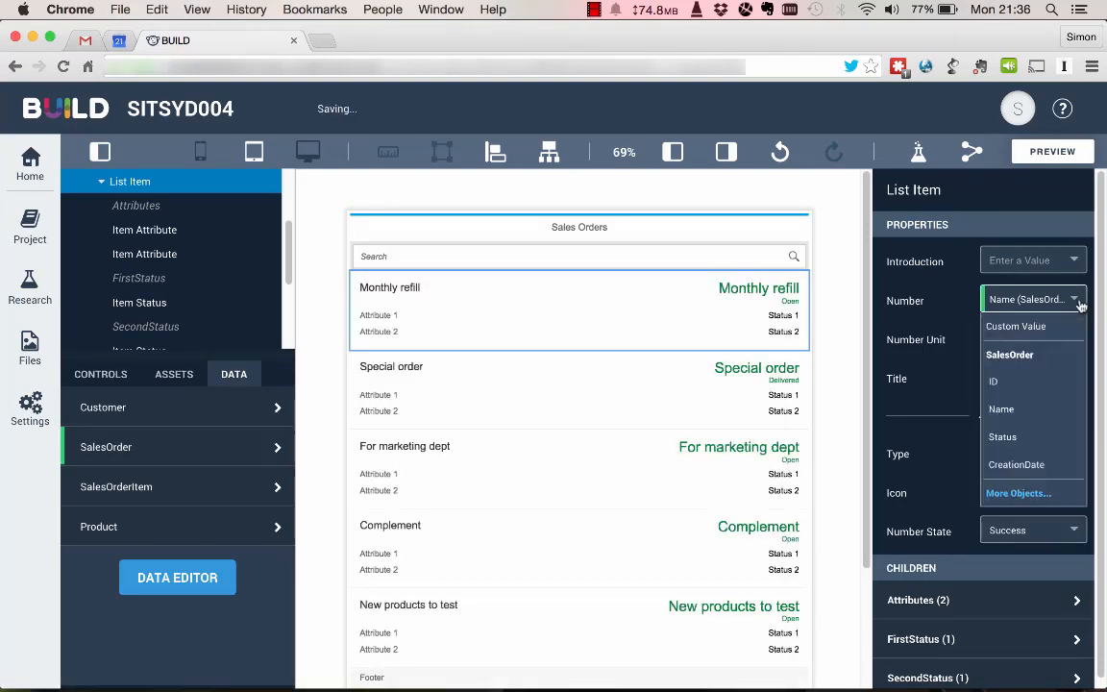
{"action": "left_click", "coordinate": [1031, 464]}
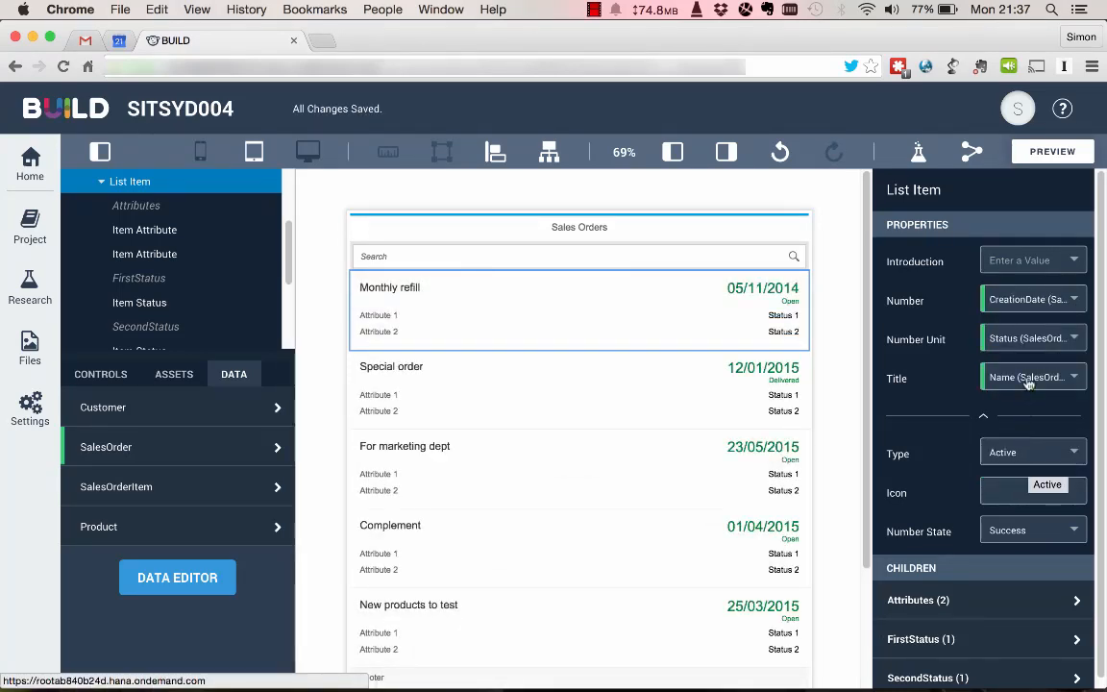
{"action": "left_click", "coordinate": [1075, 348]}
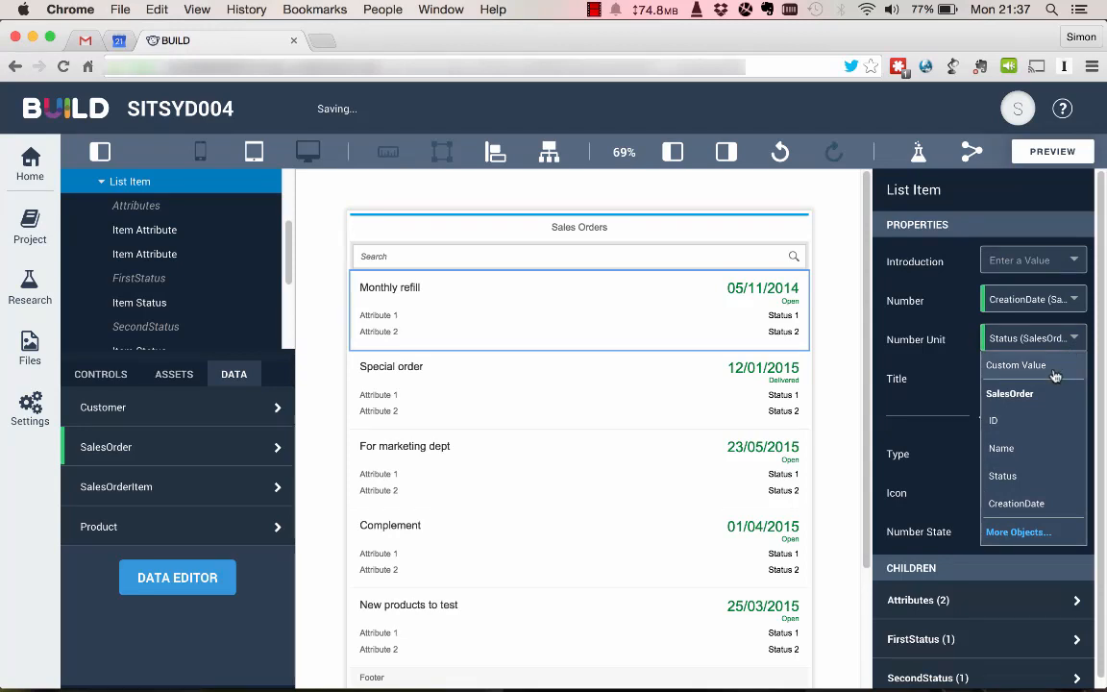
{"action": "left_click", "coordinate": [1017, 365]}
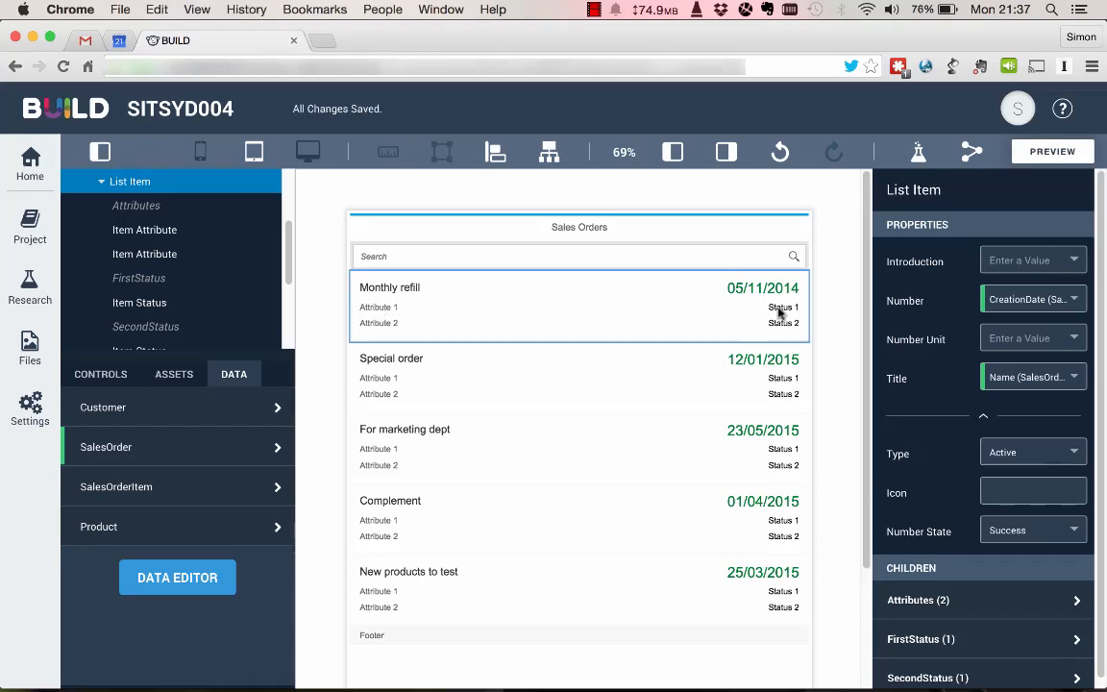
Bind the text of the list item's first attribute to the CustomerName property of the related Customer object.
{"action": "scroll", "coordinate": [952, 437], "scroll_direction": "down", "scroll_amount": 1}
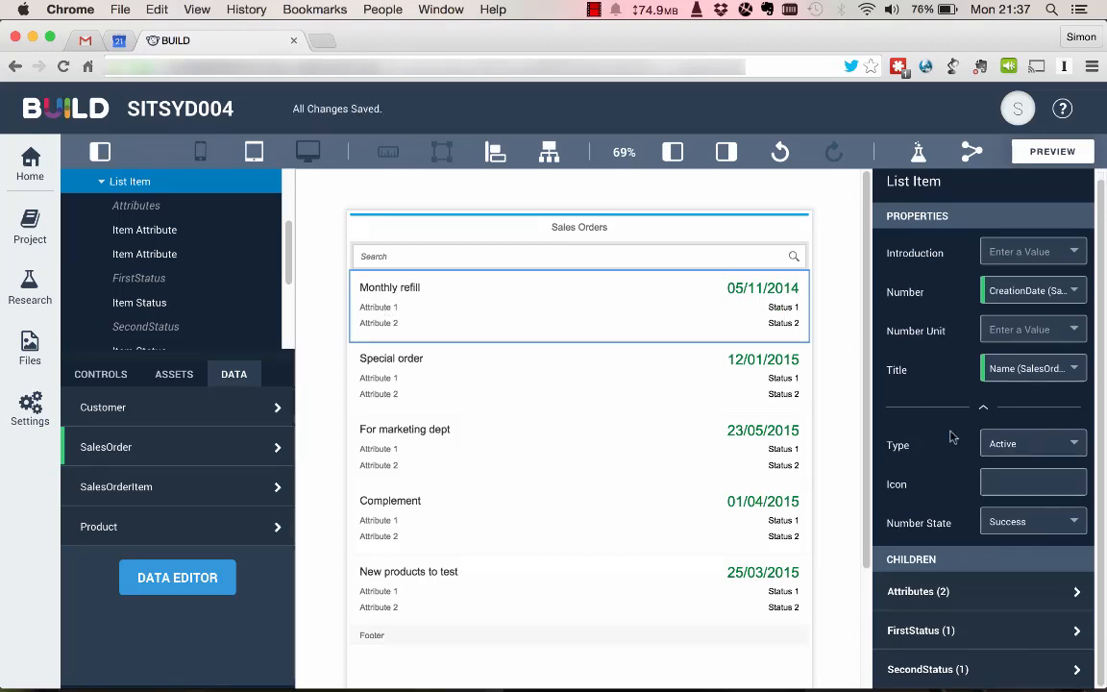
{"action": "left_click", "coordinate": [956, 596]}
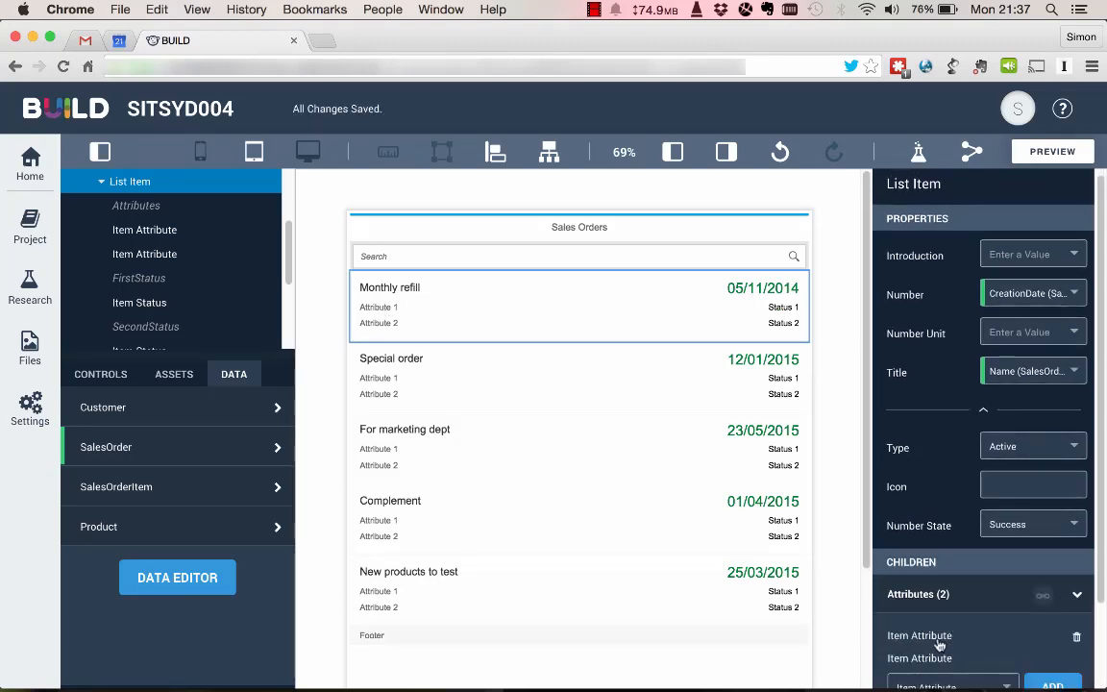
{"action": "left_click", "coordinate": [923, 636]}
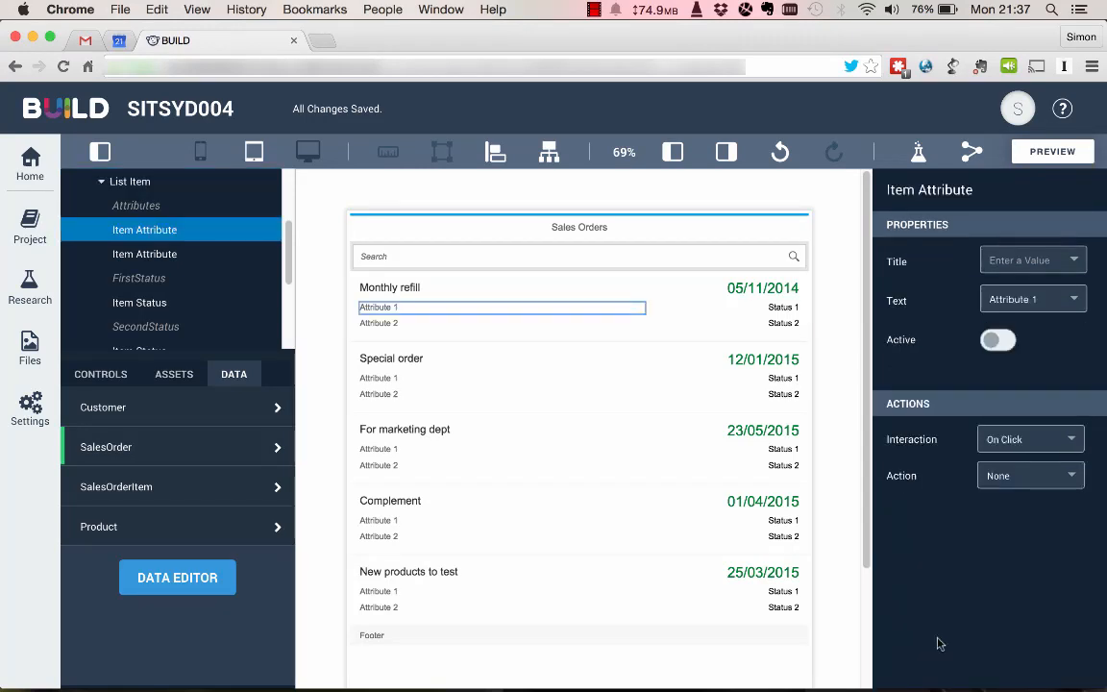
{"action": "left_click", "coordinate": [1077, 302]}
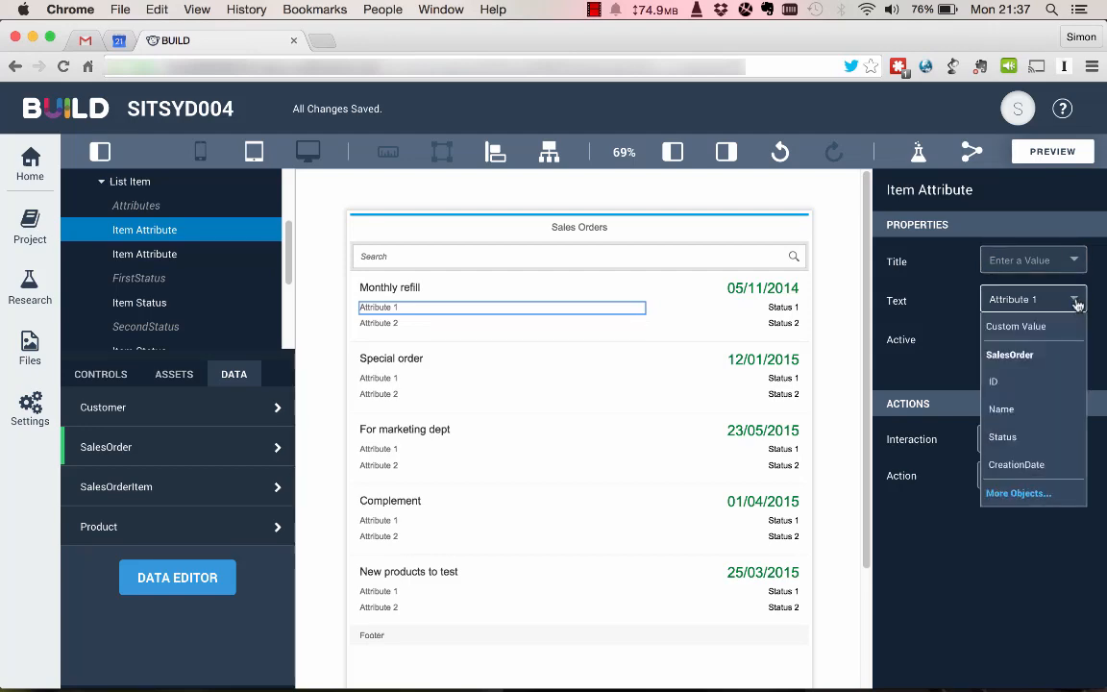
{"action": "left_click", "coordinate": [1027, 496]}
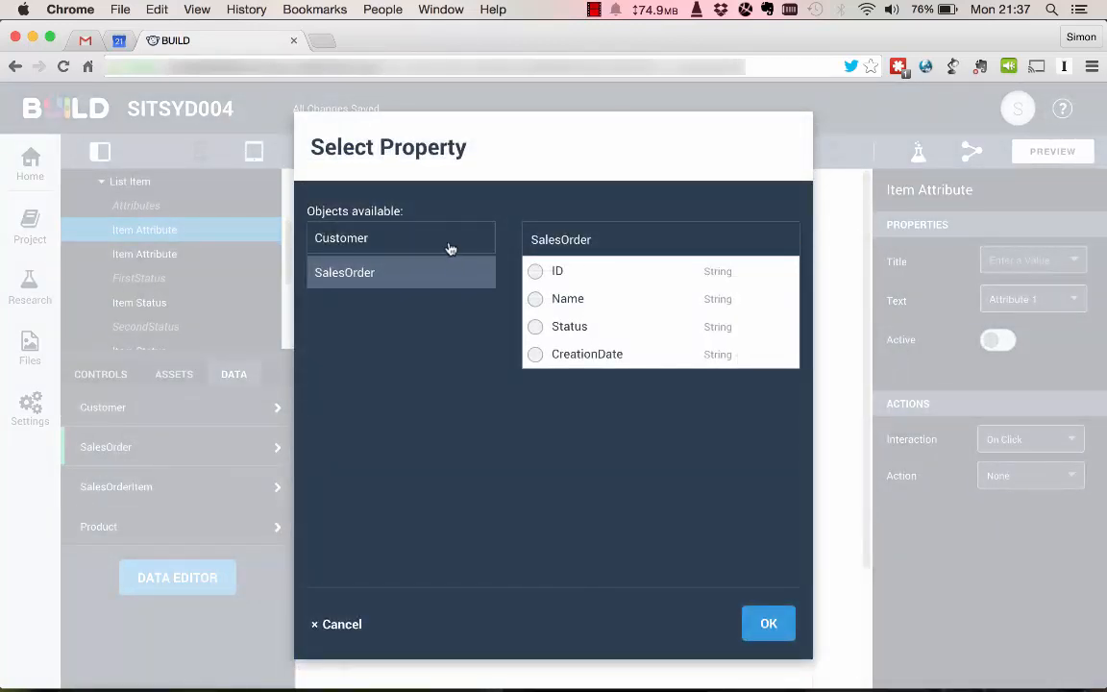
{"action": "left_click", "coordinate": [449, 244]}
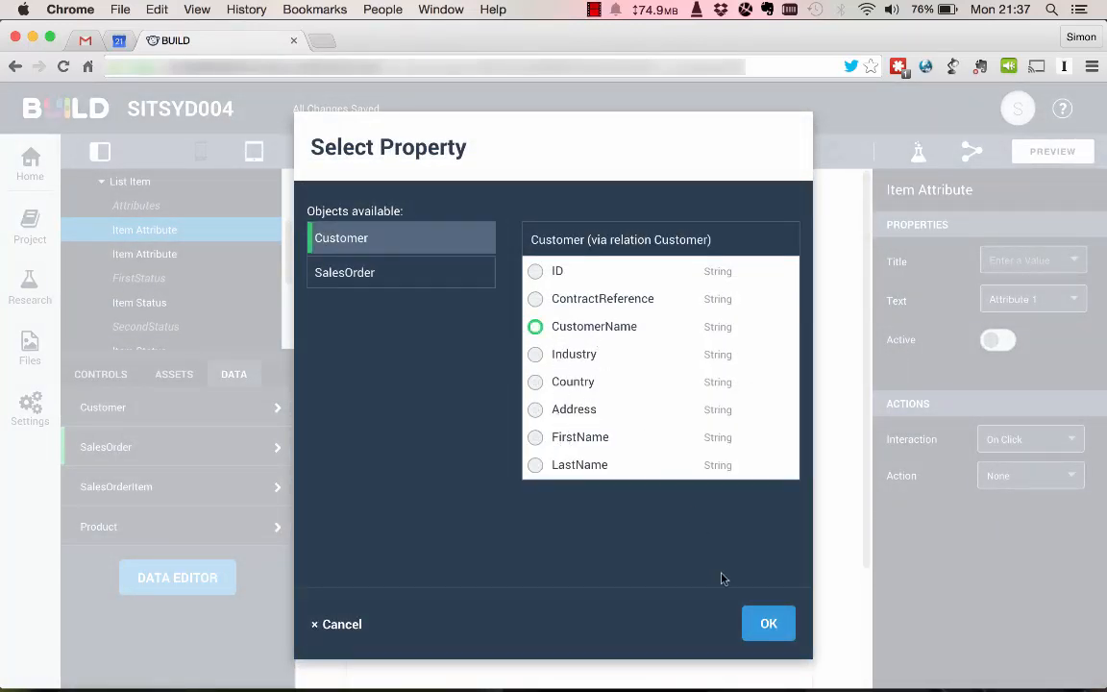
{"action": "left_click", "coordinate": [766, 623]}
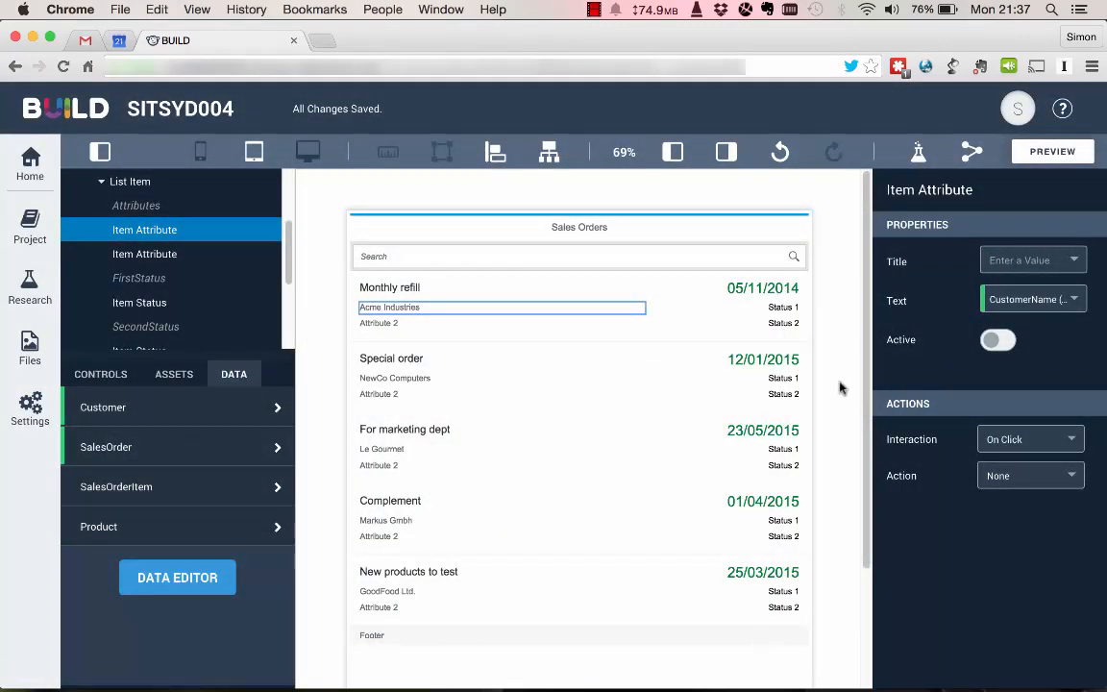
Bind the text of the list item's FirstStatus to the SalesOrder Status property.
{"action": "left_click", "coordinate": [781, 309]}
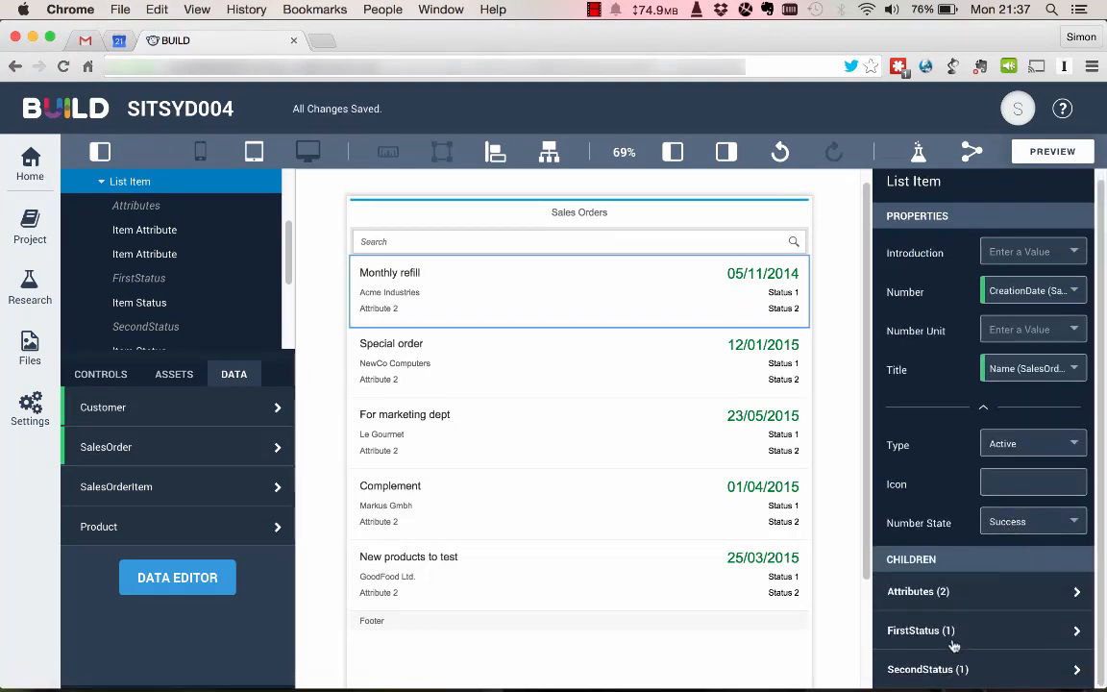
{"action": "left_click", "coordinate": [956, 642]}
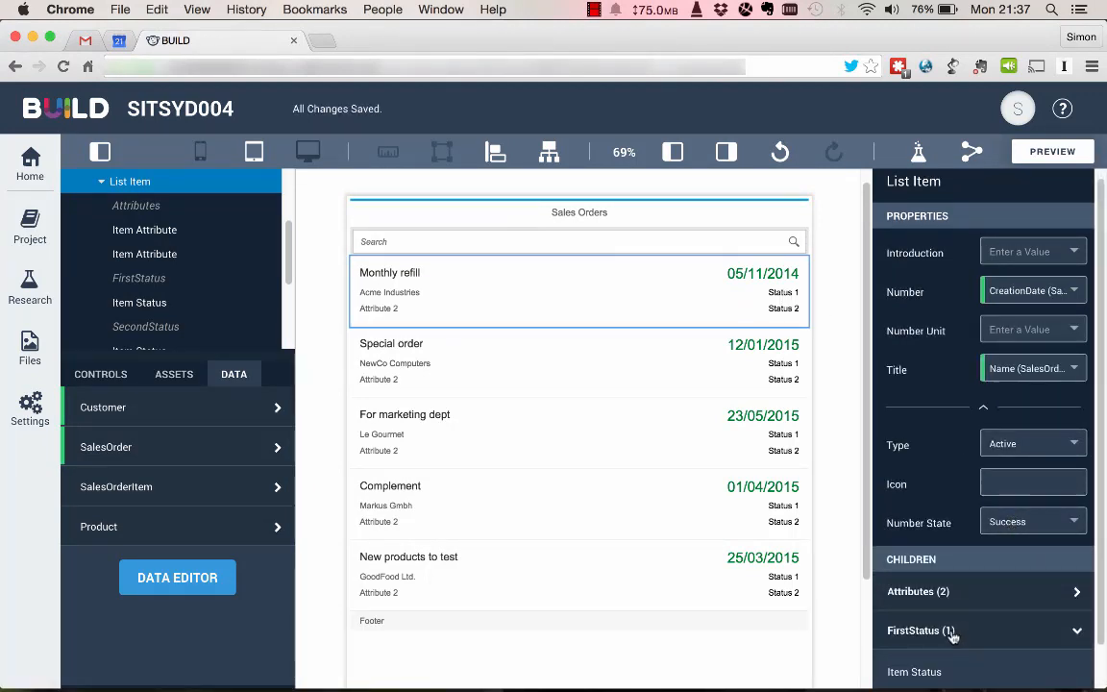
{"action": "scroll", "coordinate": [936, 637], "scroll_direction": "down", "scroll_amount": 2}
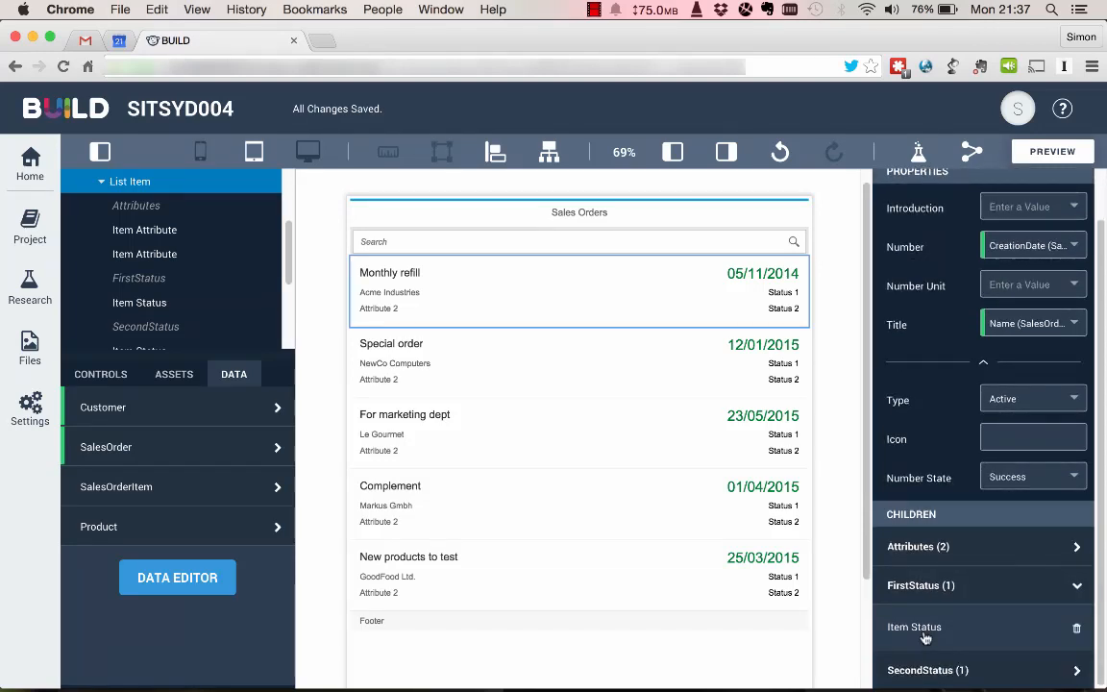
{"action": "left_click", "coordinate": [918, 630]}
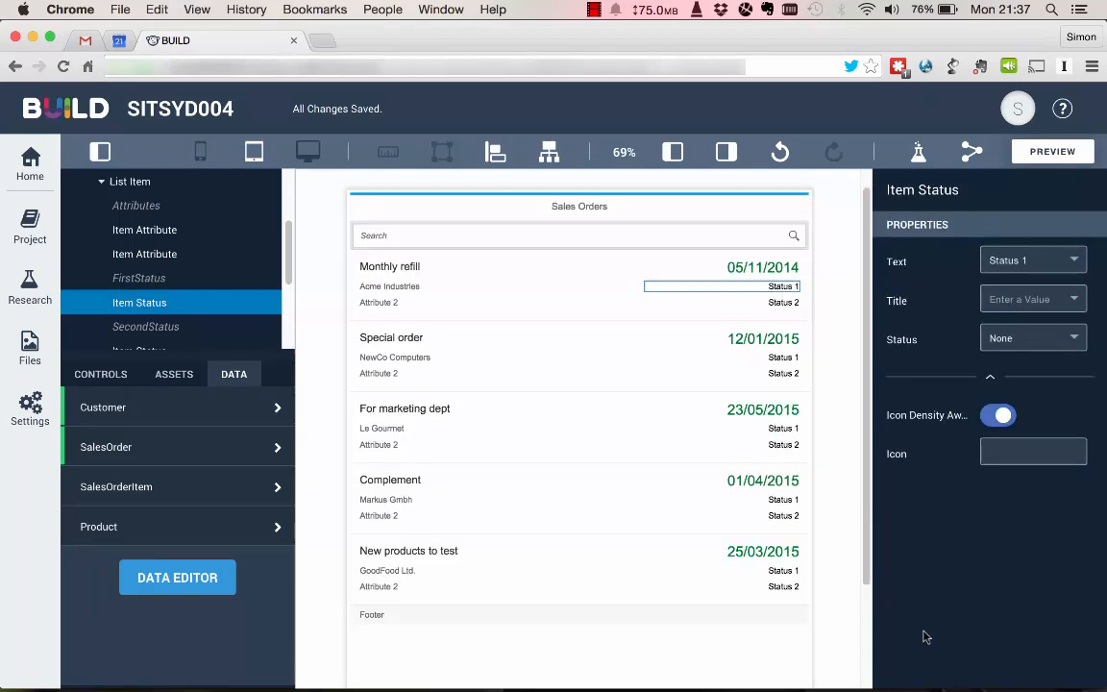
{"action": "left_click", "coordinate": [1075, 264]}
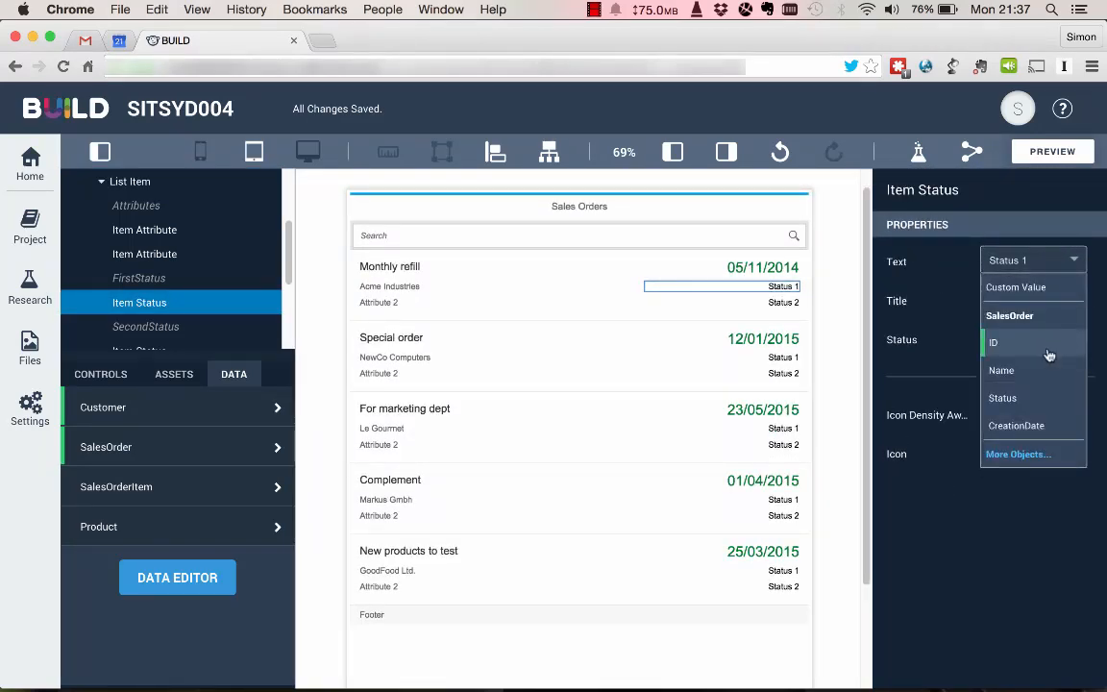
{"action": "left_click", "coordinate": [1003, 397]}
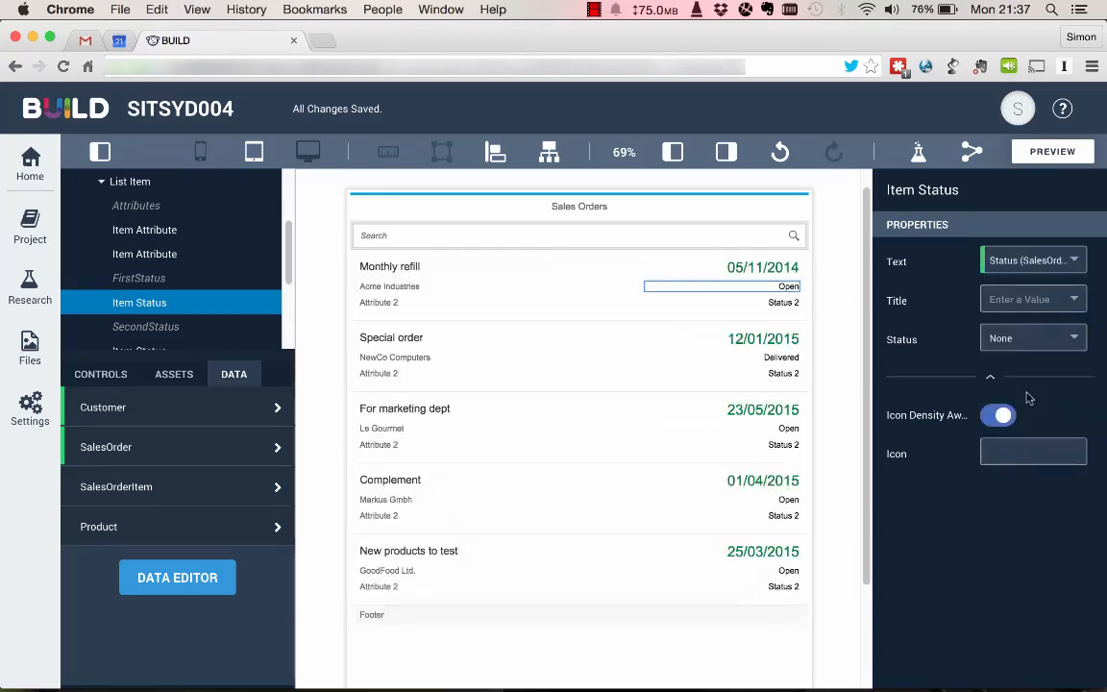
Delete the second item attribute, Attribute 2, from the Page 1 list item.
{"action": "left_click", "coordinate": [387, 304]}
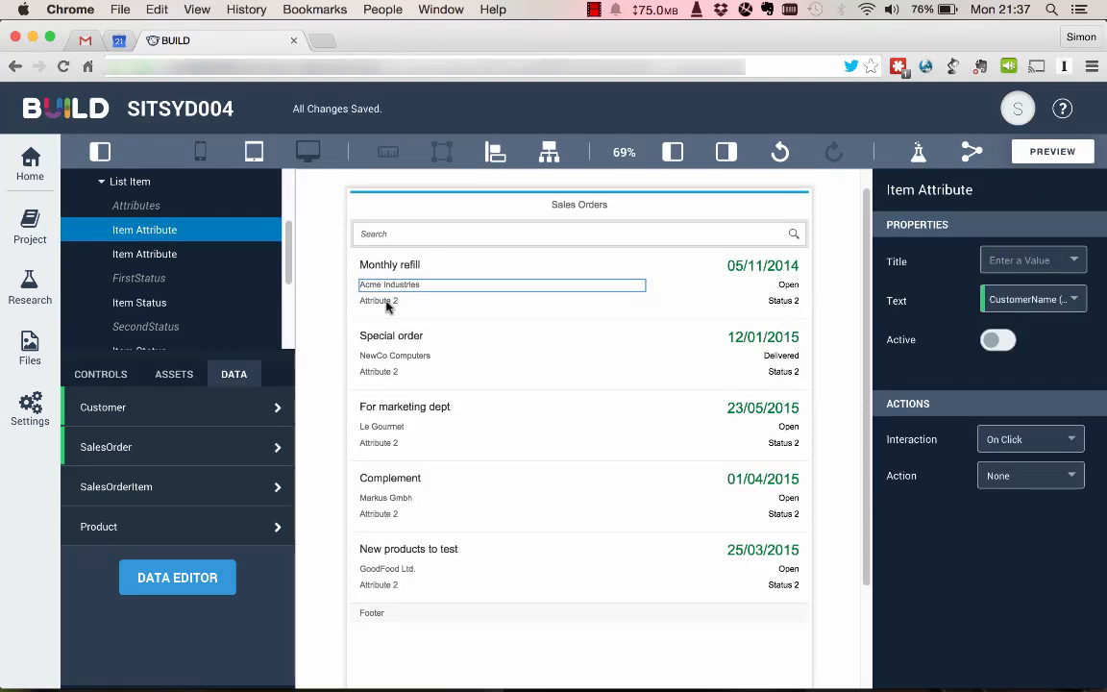
{"action": "left_click", "coordinate": [483, 268]}
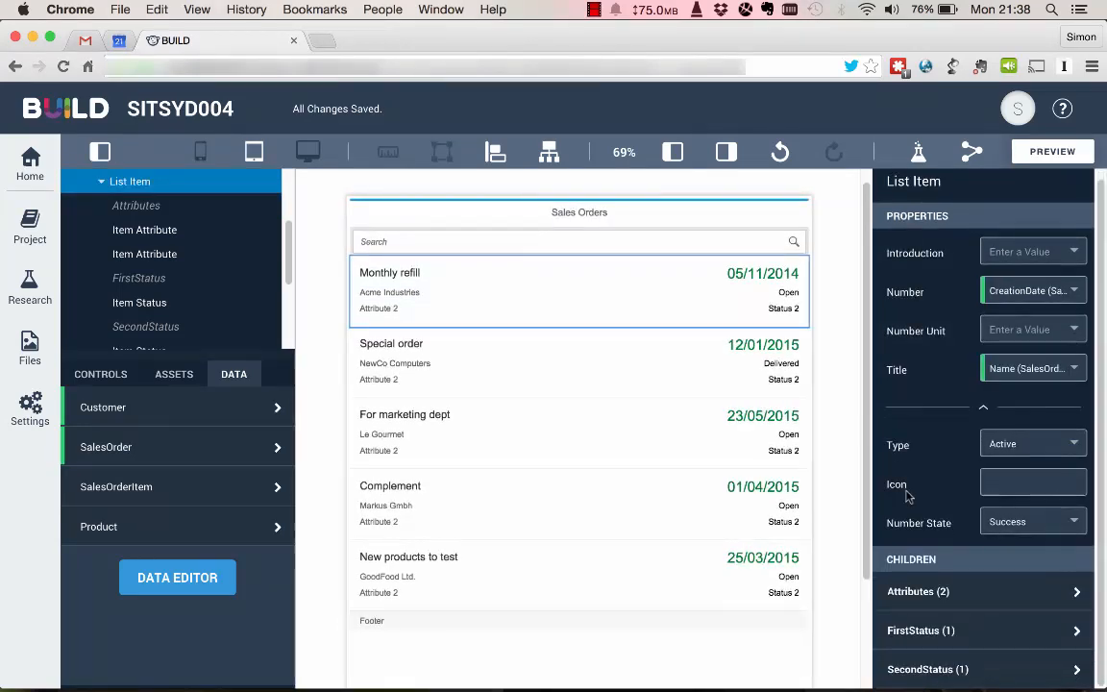
{"action": "left_click", "coordinate": [974, 604]}
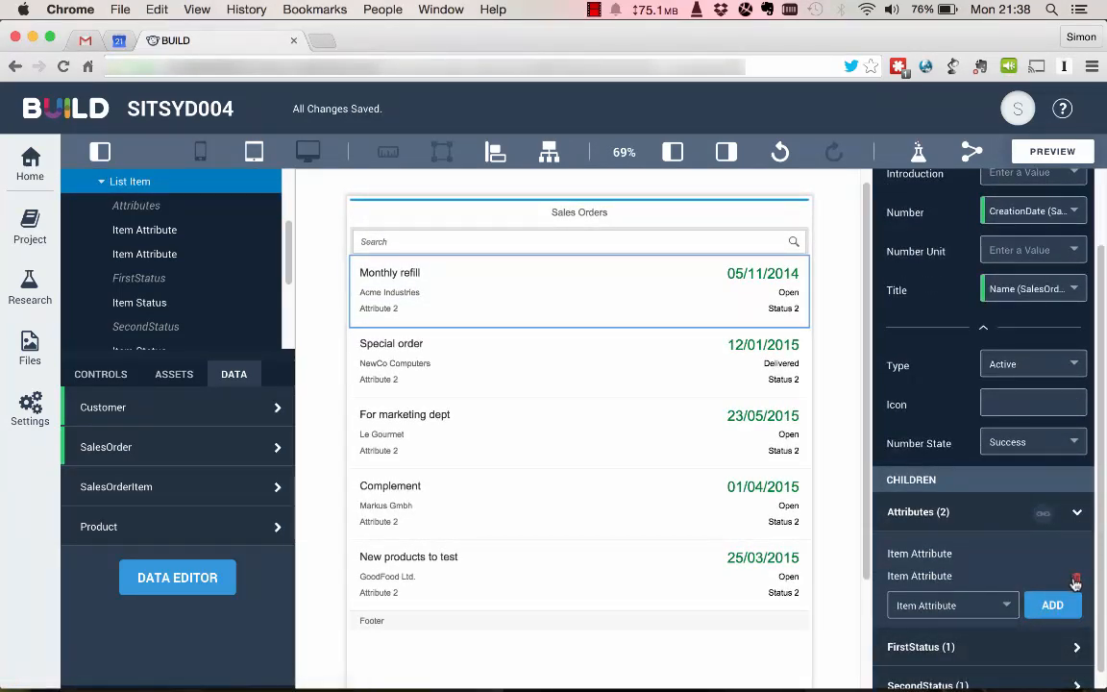
{"action": "left_click", "coordinate": [942, 580]}
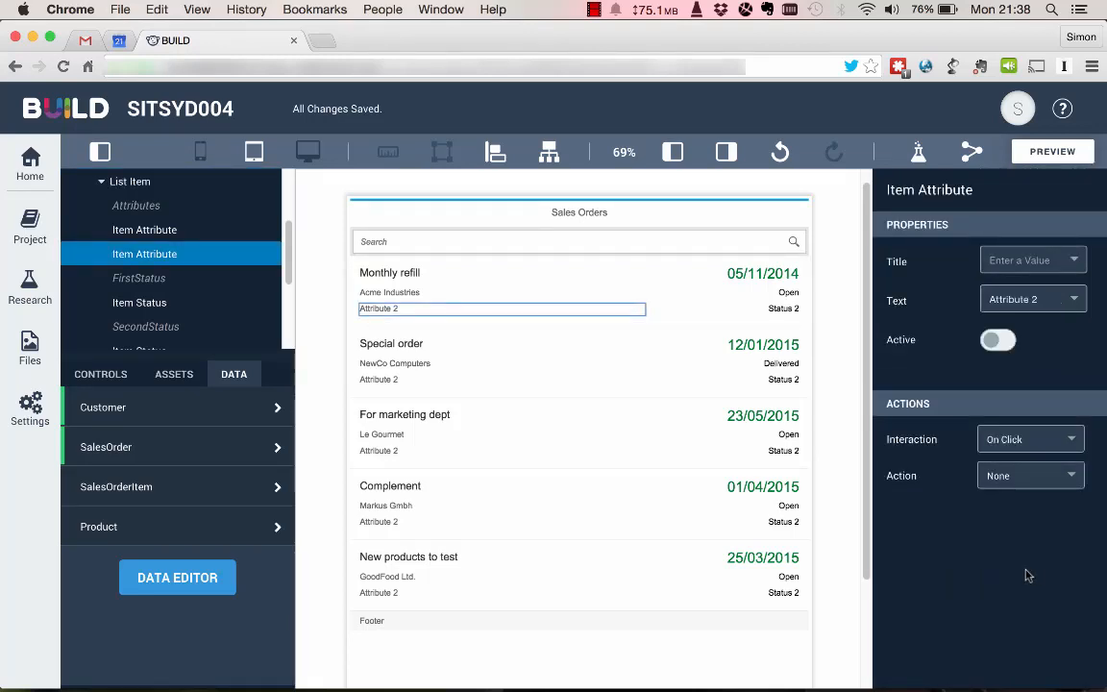
{"action": "key", "text": "Delete"}
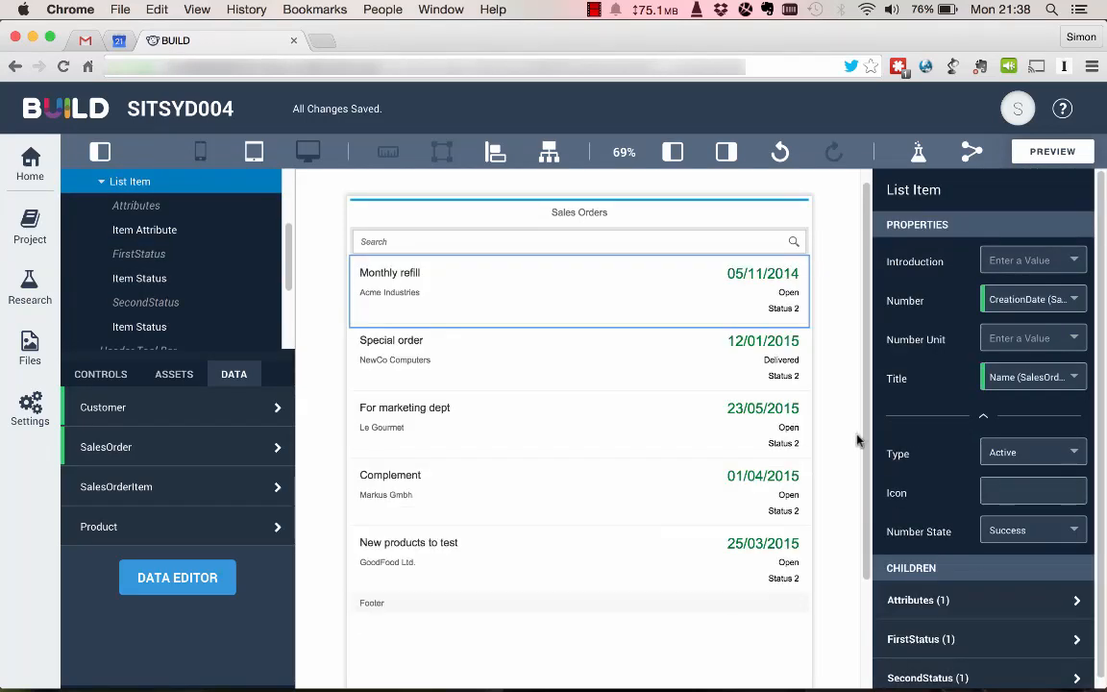
Delete the SecondStatus item status, Status 2, from the Page 1 list item.
{"action": "left_click", "coordinate": [793, 307]}
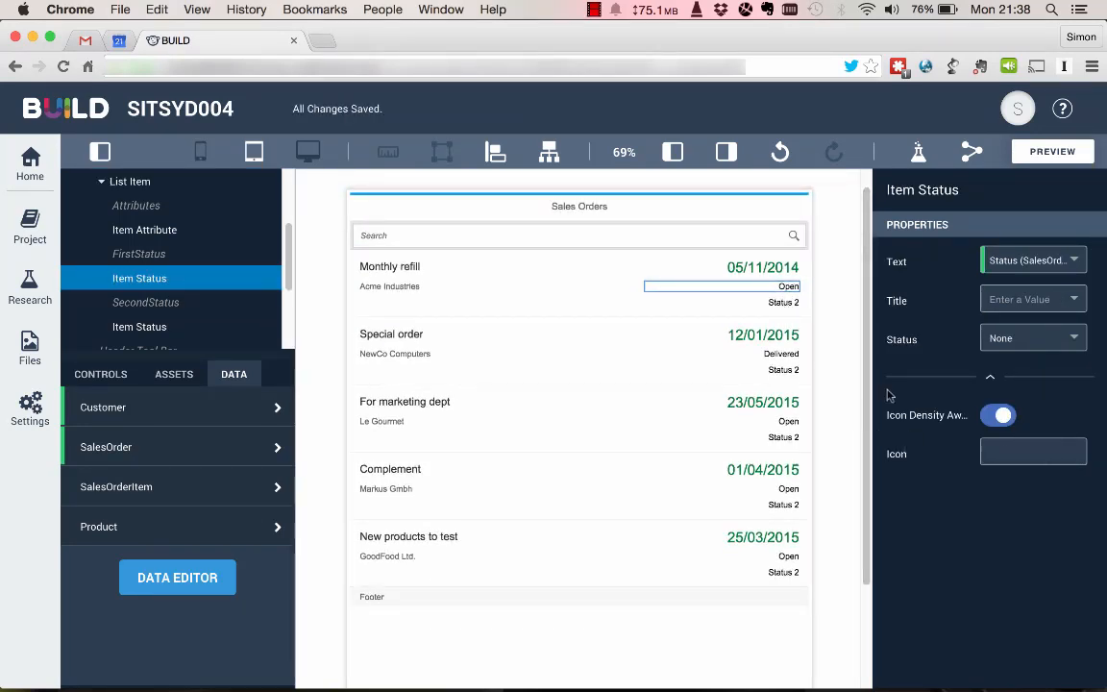
{"action": "left_click", "coordinate": [637, 305]}
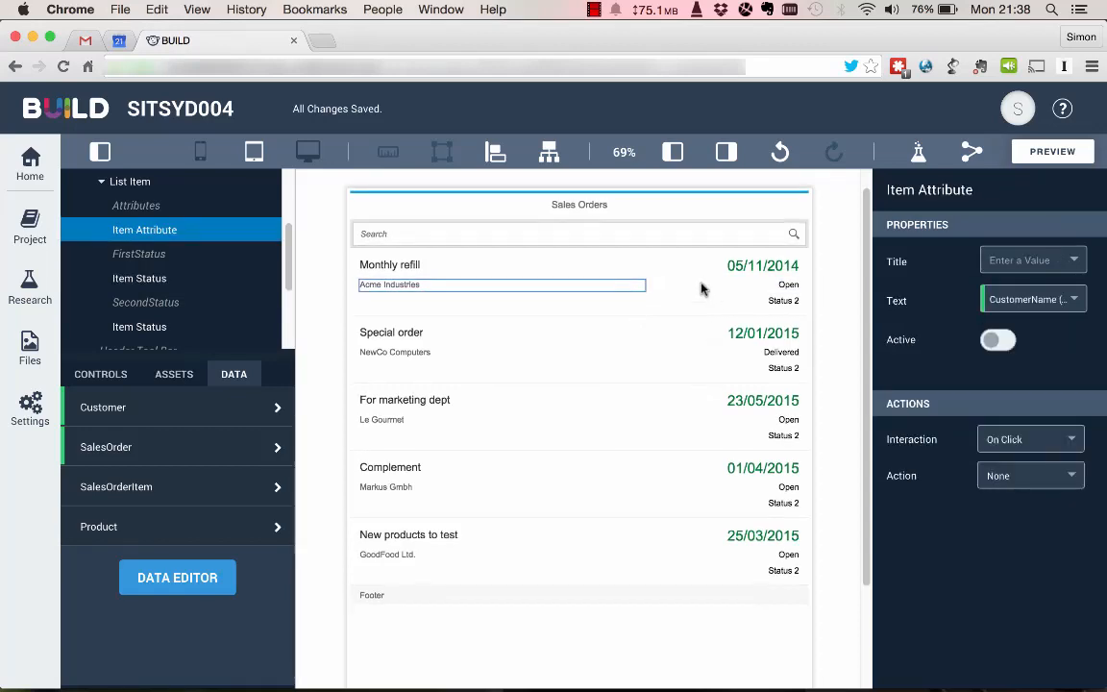
{"action": "left_click", "coordinate": [702, 288]}
{"action": "scroll", "coordinate": [1080, 596], "scroll_direction": "down", "scroll_amount": 1}
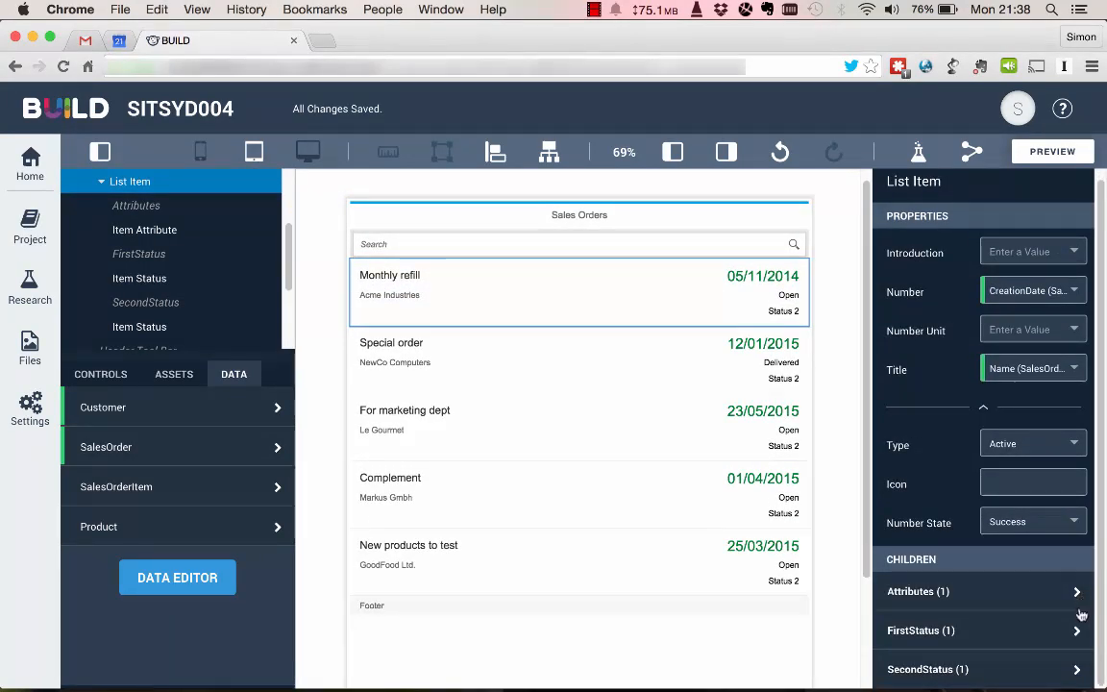
{"action": "scroll", "coordinate": [1053, 679], "scroll_direction": "down", "scroll_amount": 2}
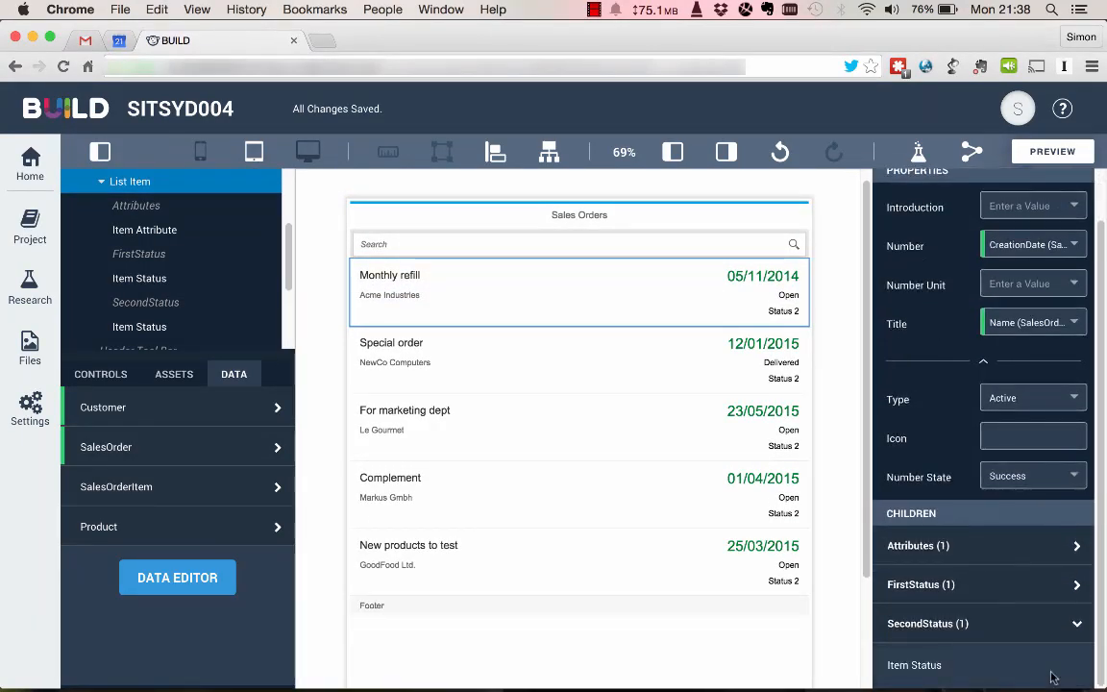
{"action": "left_click", "coordinate": [949, 675]}
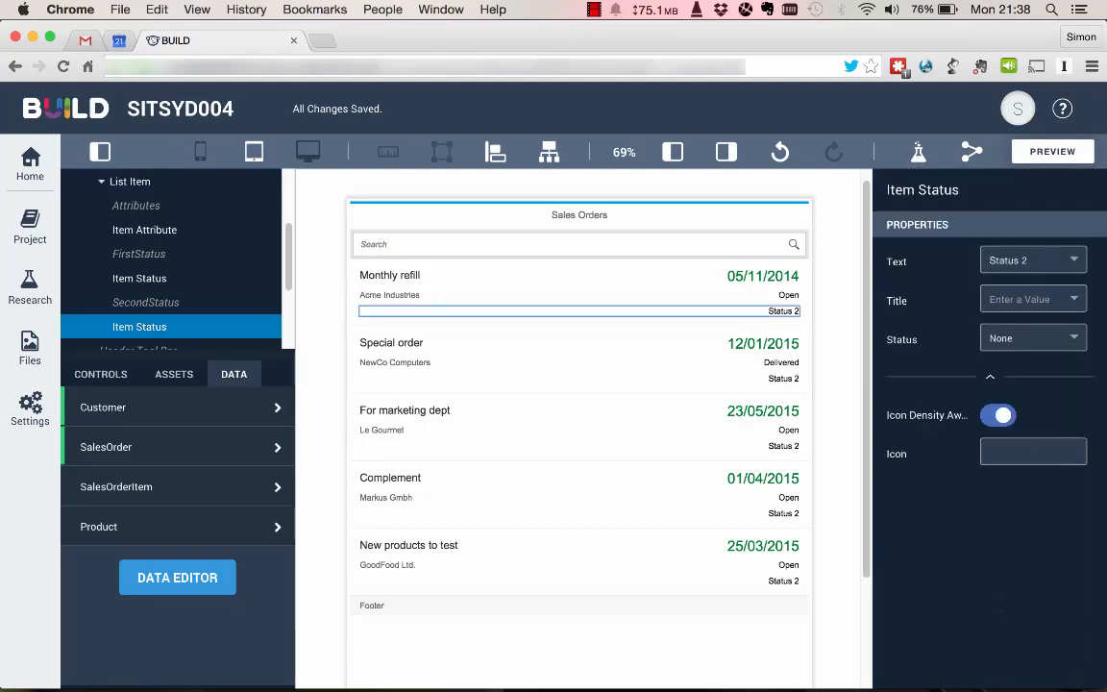
{"action": "key", "text": "Delete"}
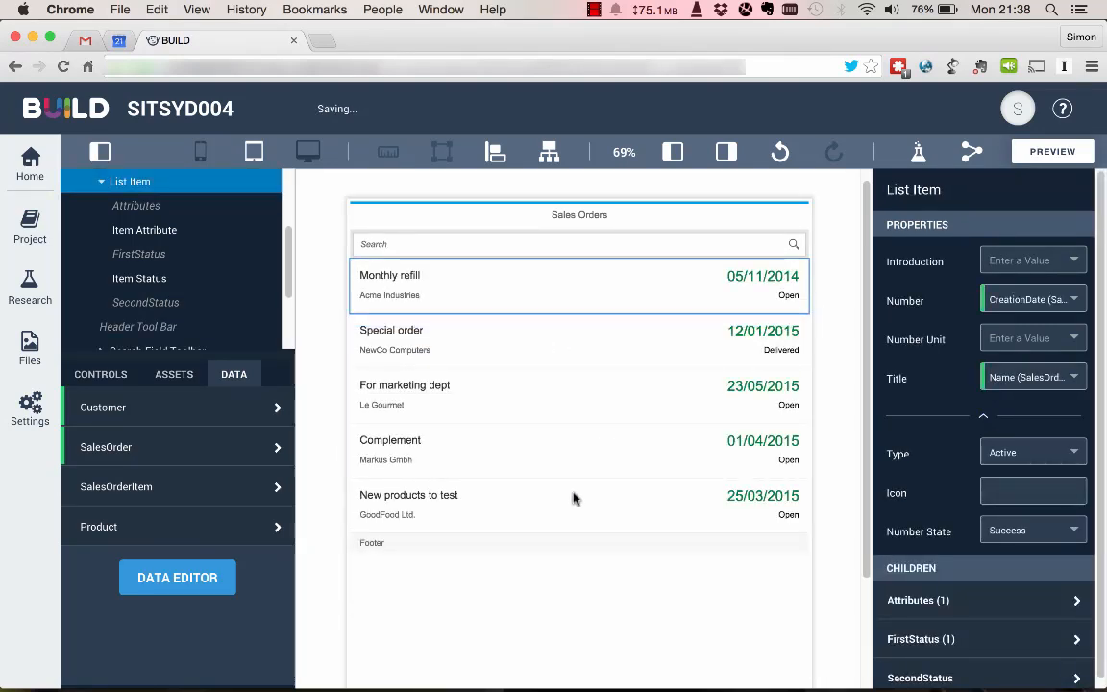
Clear the Footer Text of the sales orders list on Page 1.
{"action": "left_click", "coordinate": [485, 546]}
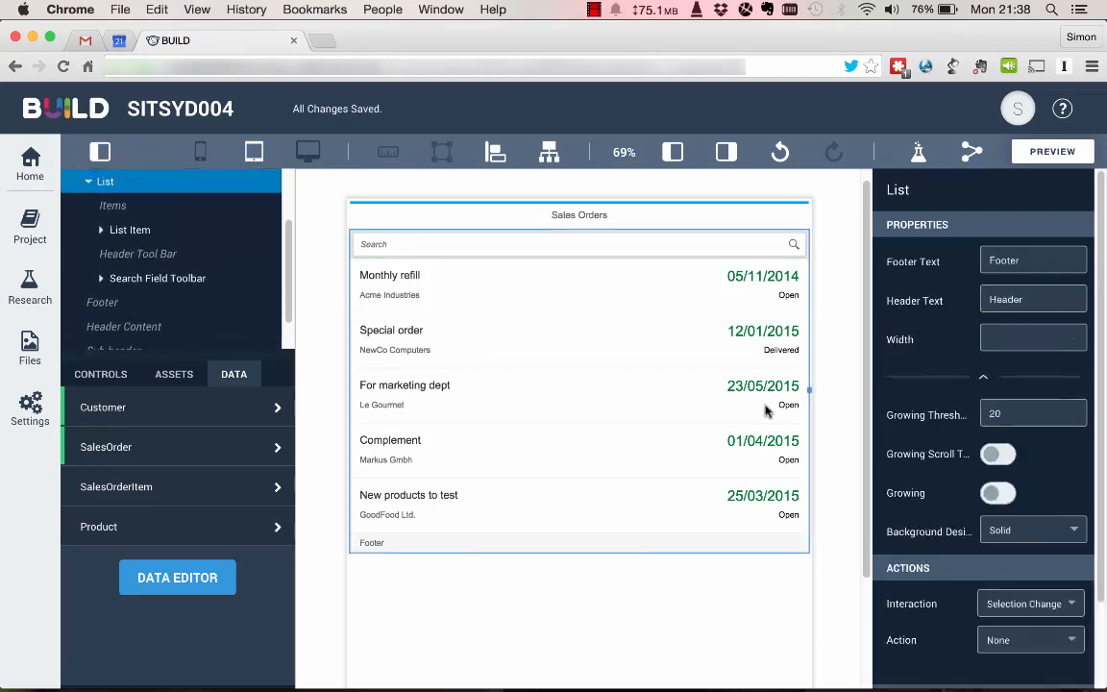
{"action": "double_click", "coordinate": [1034, 258]}
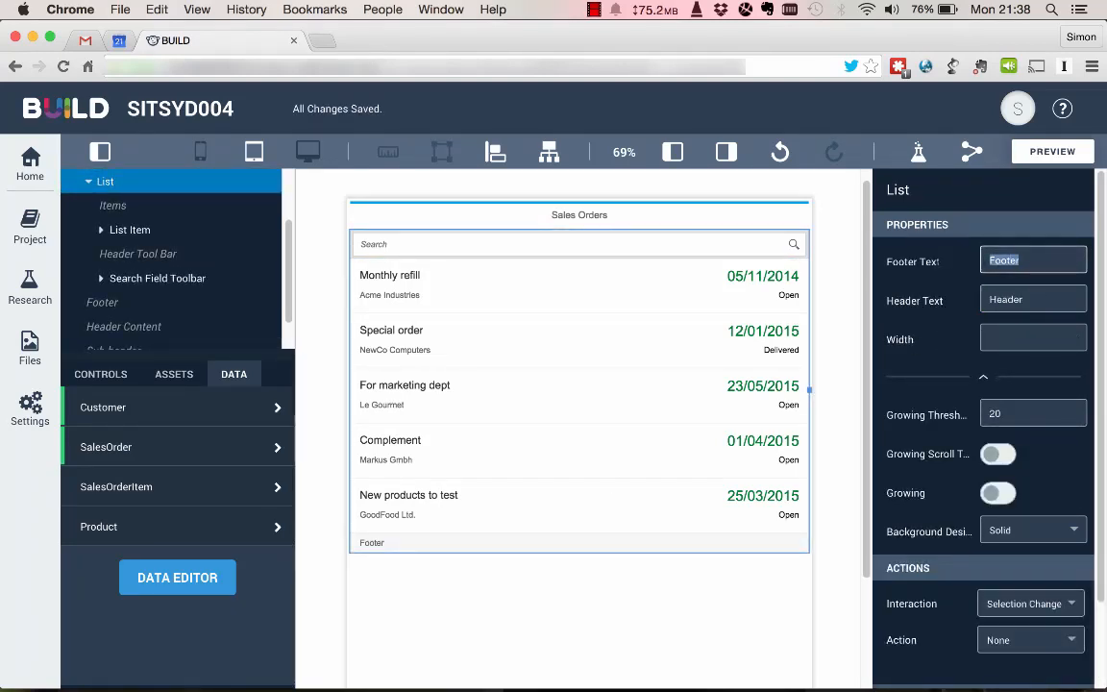
{"action": "key", "text": "BackSpace"}
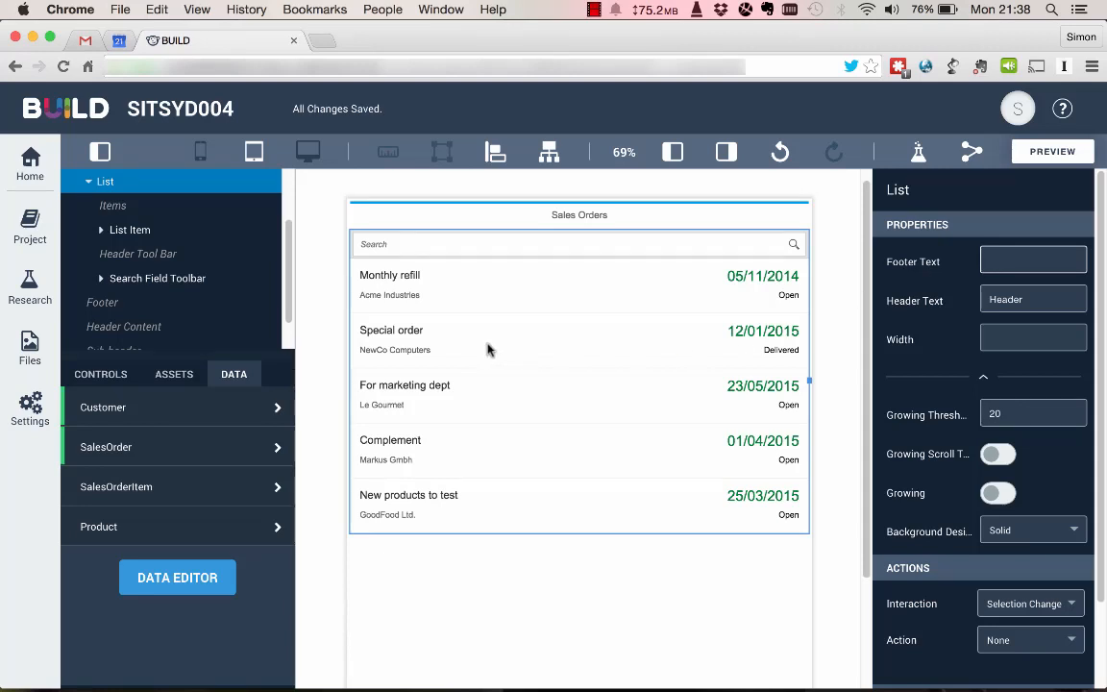
On Page 2, bind the Title of the item header's list item to the SalesOrder Name.
{"action": "scroll", "coordinate": [196, 314], "scroll_direction": "down", "scroll_amount": 1}
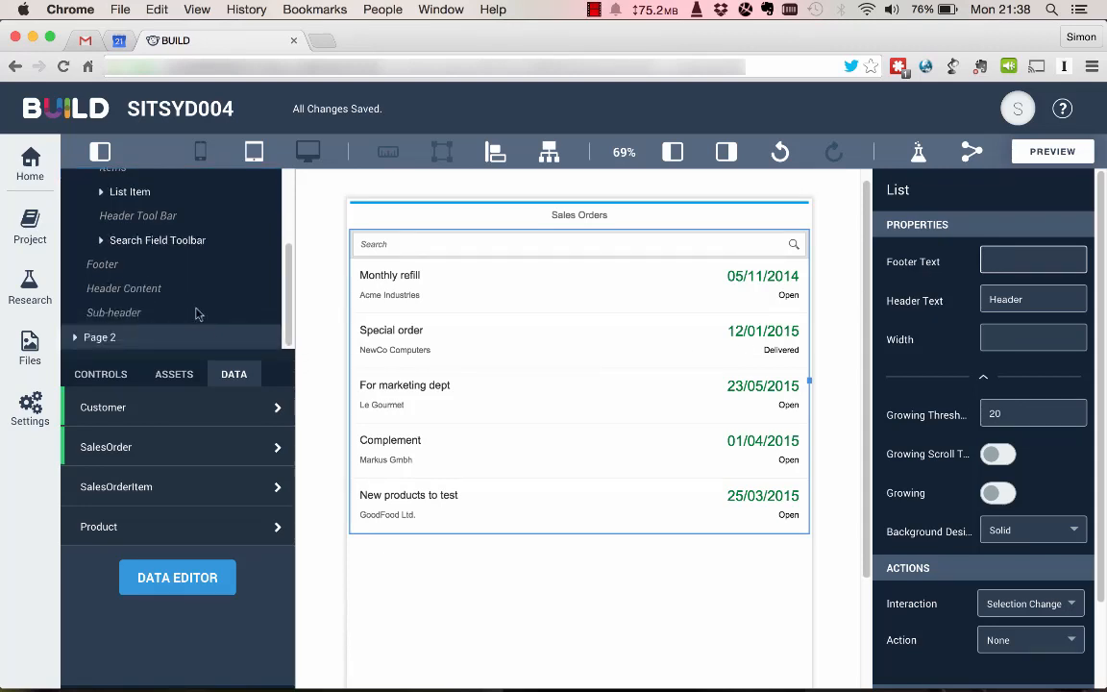
{"action": "left_click", "coordinate": [106, 338]}
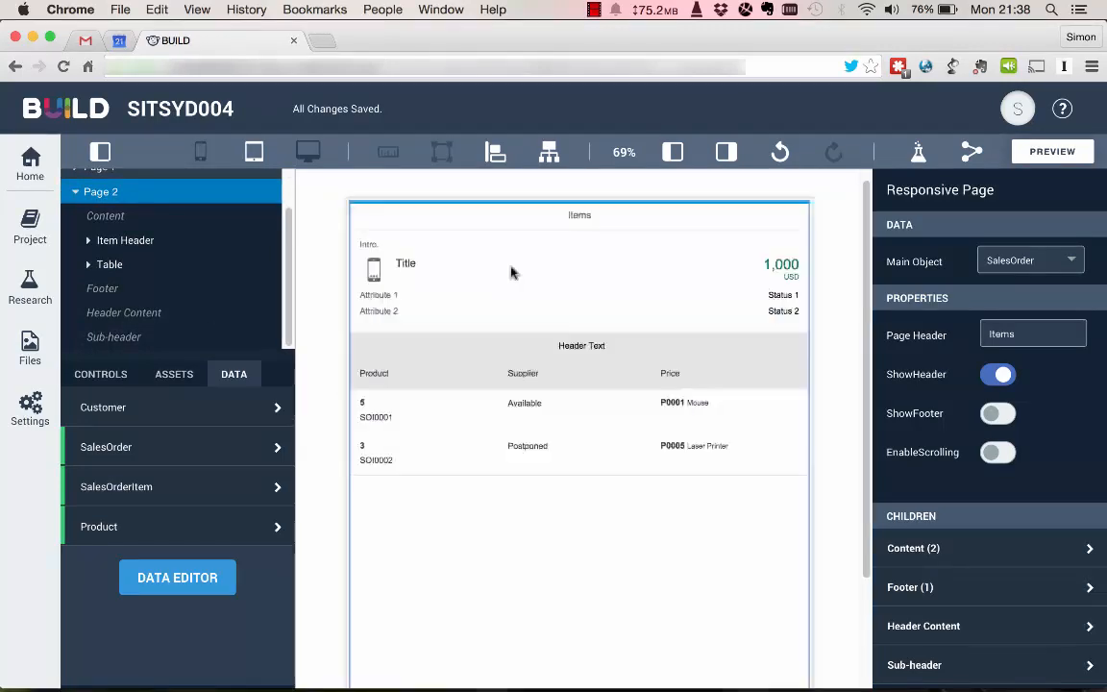
{"action": "left_click", "coordinate": [433, 271]}
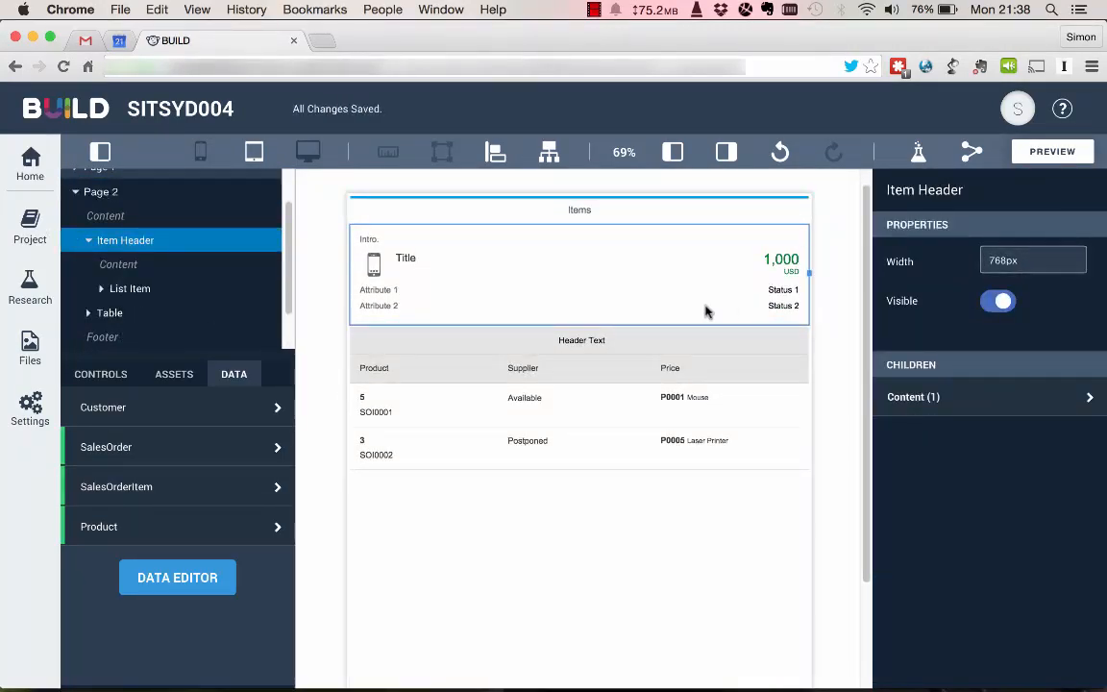
{"action": "left_click", "coordinate": [403, 269]}
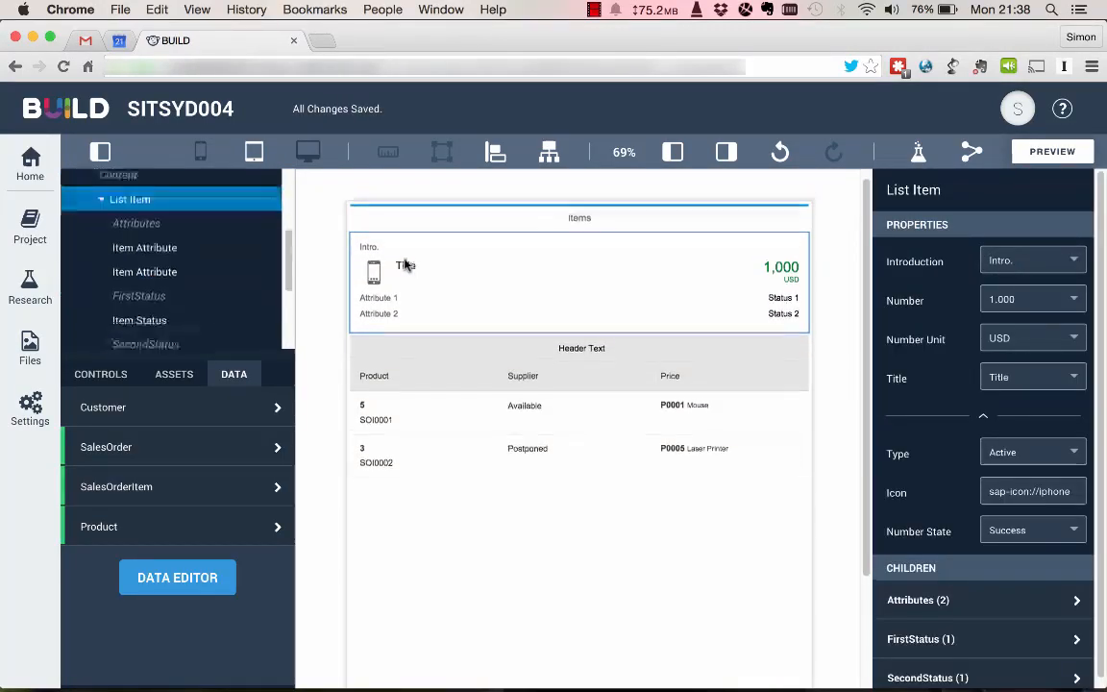
{"action": "left_click", "coordinate": [1076, 380]}
{"action": "left_click", "coordinate": [1001, 488]}
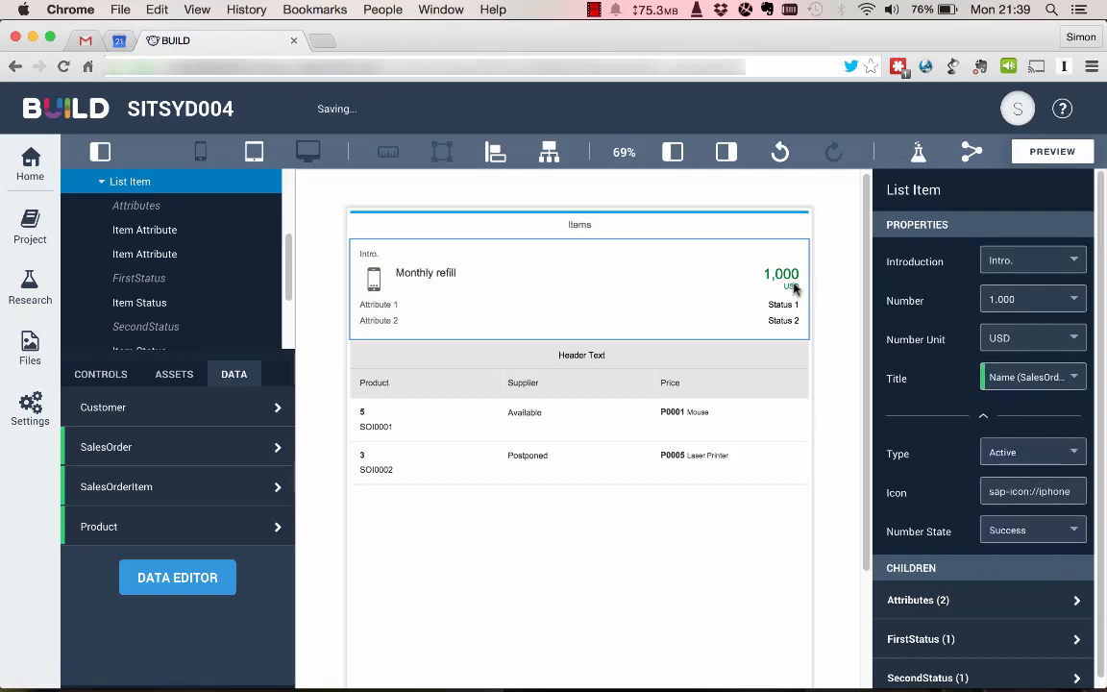
Bind the header list item's Number to the SalesOrder CreationDate and switch Number Unit and Introduction to empty custom values.
{"action": "left_click", "coordinate": [1074, 306]}
{"action": "left_click", "coordinate": [1014, 446]}
{"action": "left_click", "coordinate": [1073, 338]}
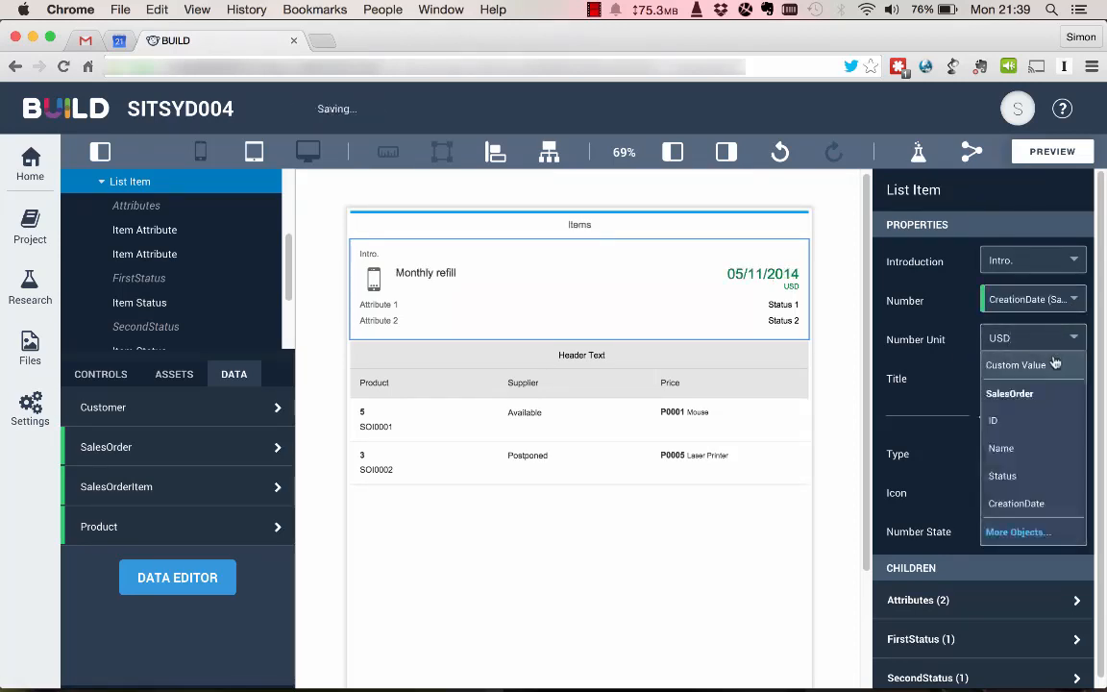
{"action": "left_click", "coordinate": [1009, 367]}
{"action": "left_click", "coordinate": [1074, 262]}
{"action": "left_click", "coordinate": [1011, 286]}
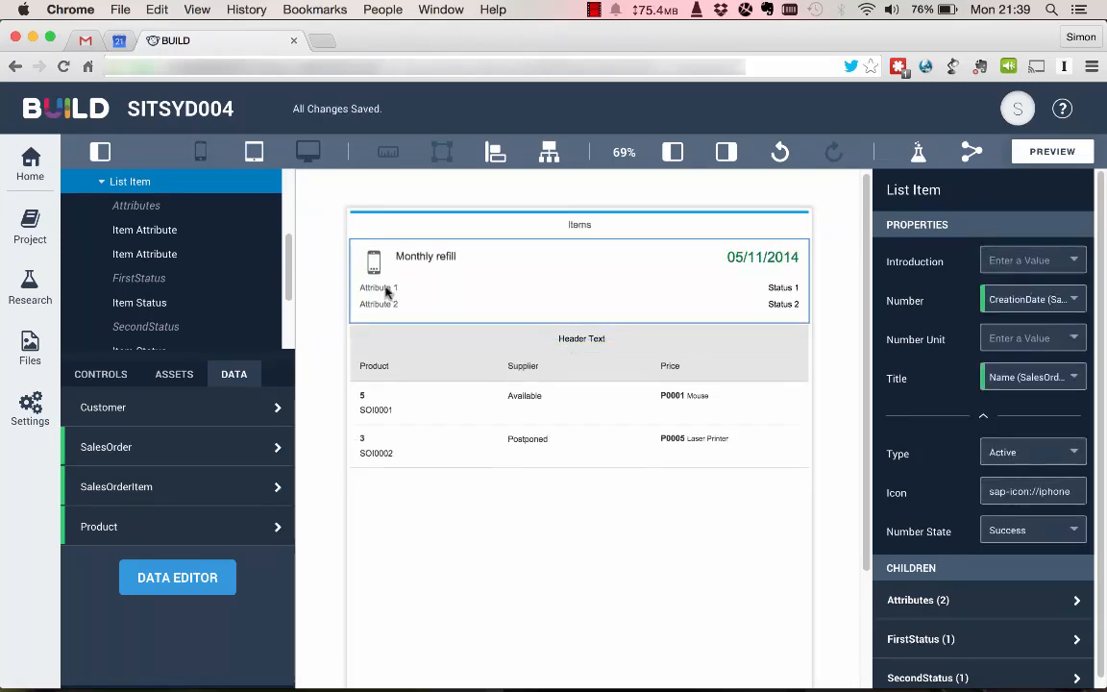
Bind the text of the Page 2 header's first attribute to the CustomerName property of the related Customer object.
{"action": "left_click", "coordinate": [918, 599]}
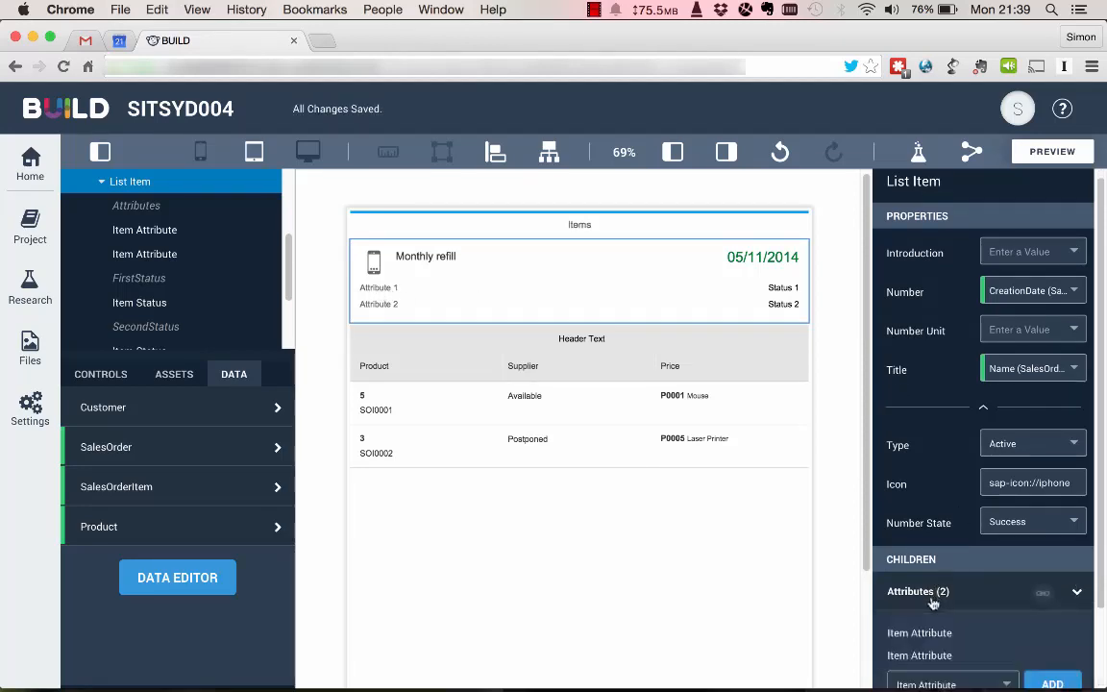
{"action": "left_click", "coordinate": [920, 637]}
{"action": "left_click", "coordinate": [1074, 299]}
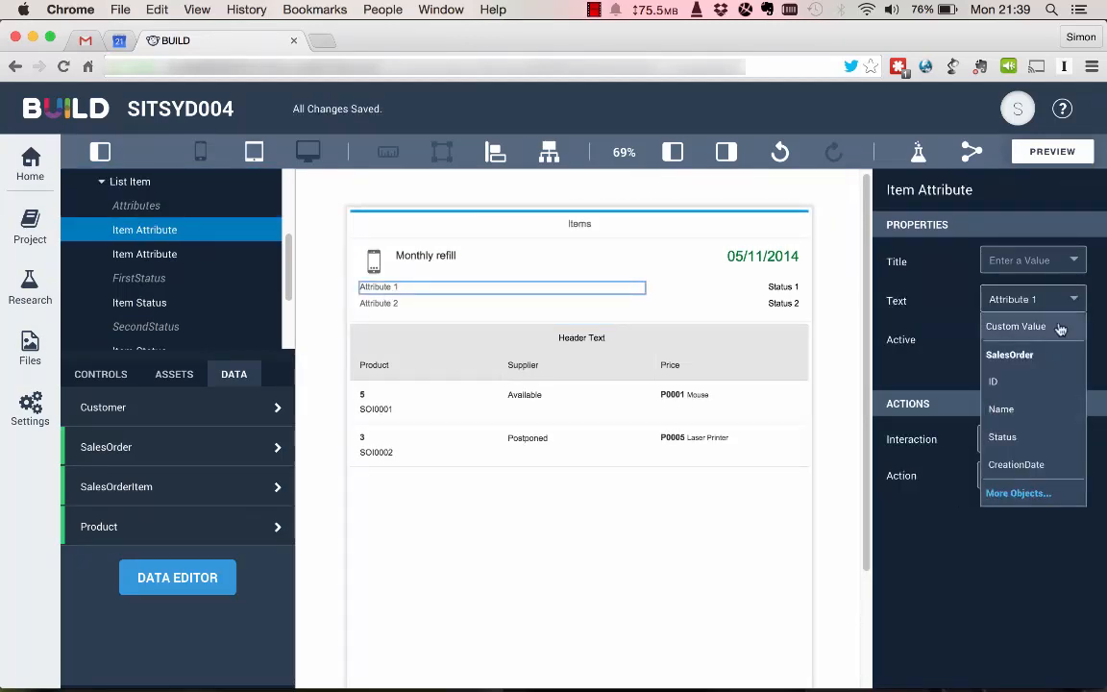
{"action": "left_click", "coordinate": [1055, 325]}
{"action": "left_click", "coordinate": [1058, 299]}
{"action": "left_click", "coordinate": [1023, 491]}
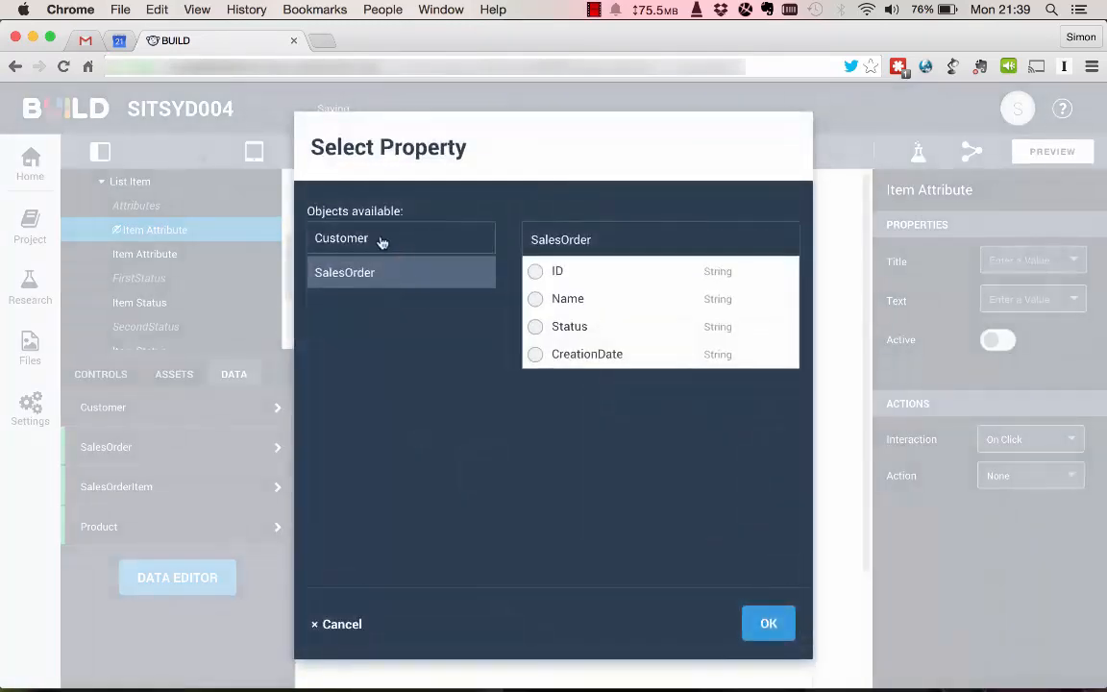
{"action": "left_click", "coordinate": [382, 239]}
{"action": "left_click", "coordinate": [769, 624]}
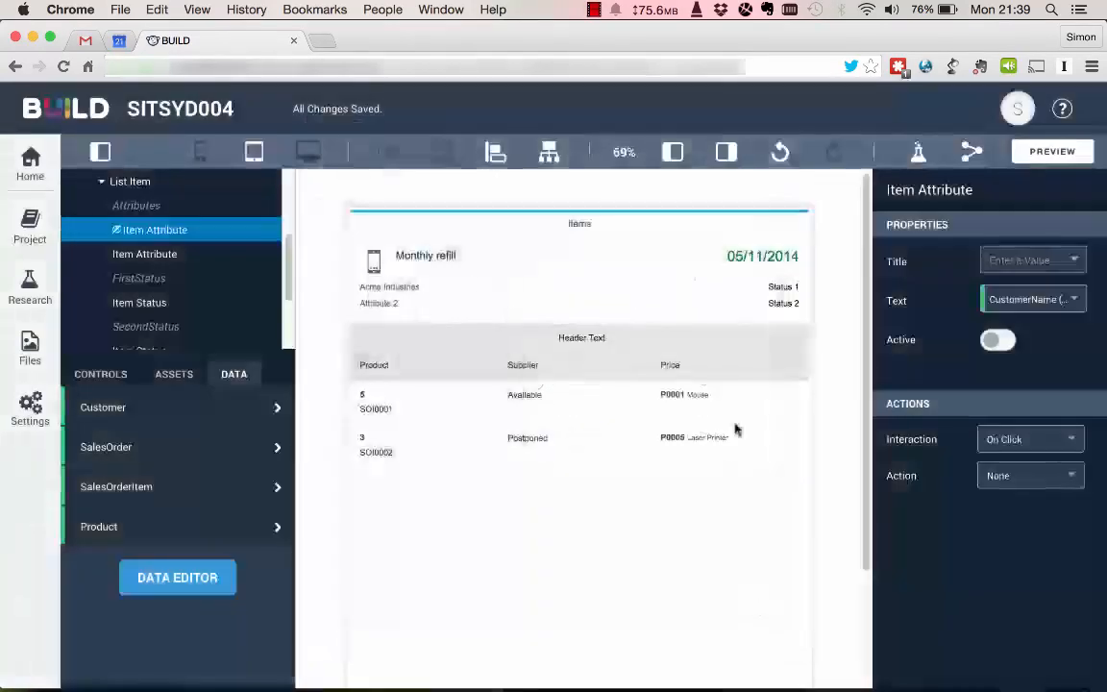
Bind the text of the Page 2 header's FirstStatus to the SalesOrder Status property.
{"action": "left_click", "coordinate": [783, 286]}
{"action": "left_click", "coordinate": [1073, 261]}
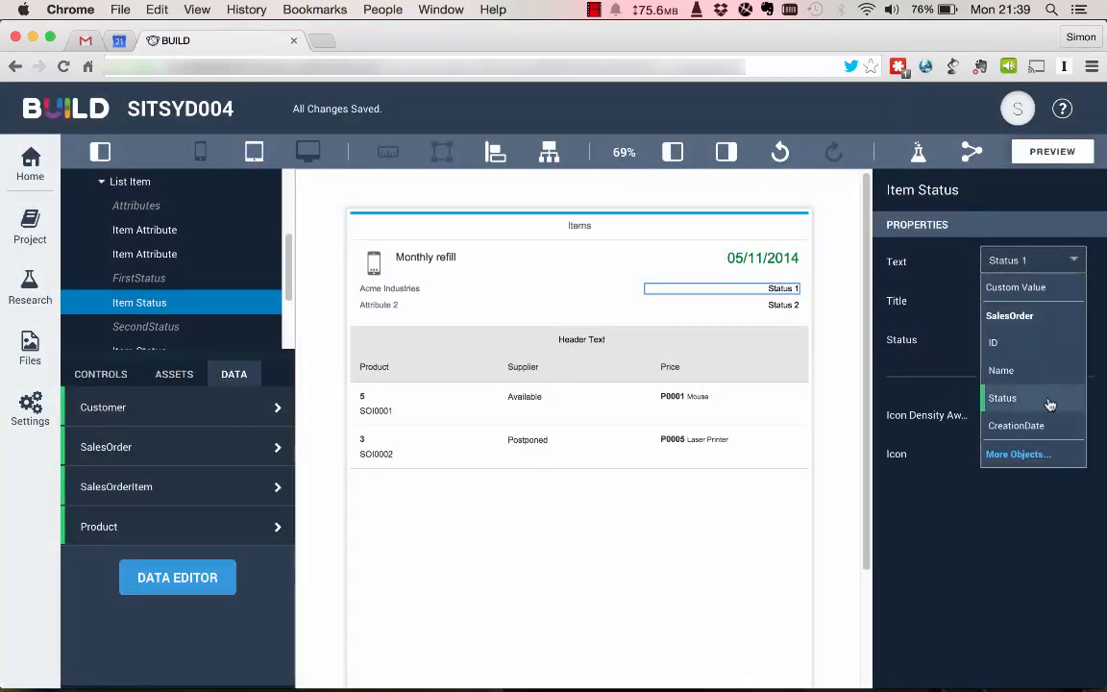
{"action": "left_click", "coordinate": [1054, 396]}
Delete the SecondStatus item status, Status 2, from the Page 2 header's list item.
{"action": "left_click", "coordinate": [783, 308]}
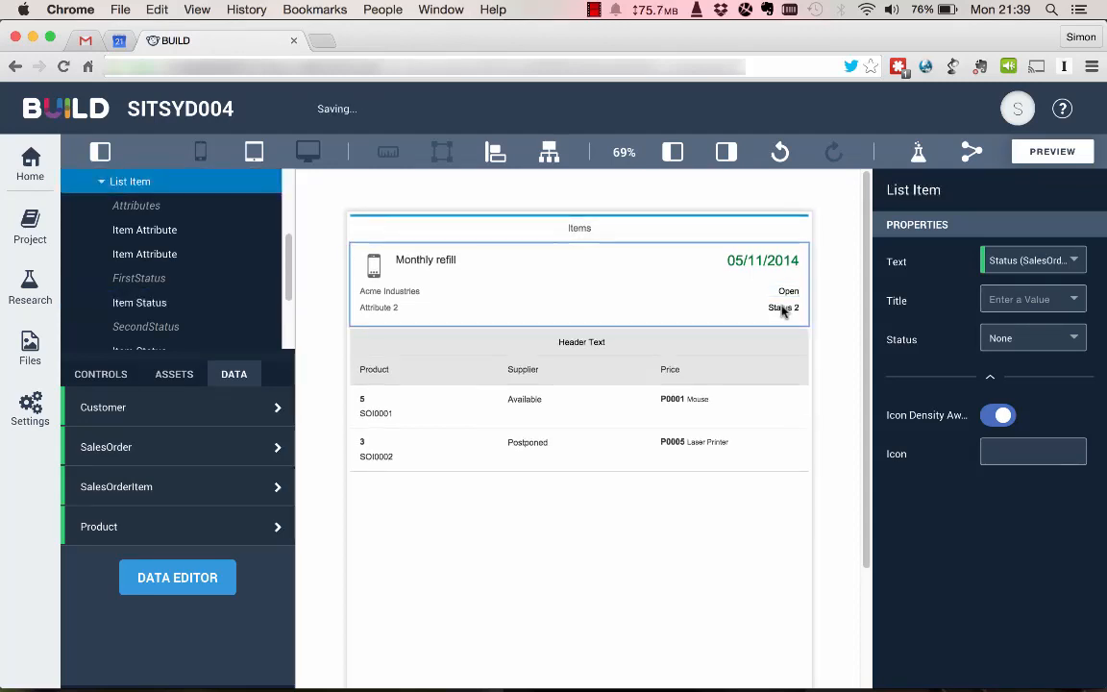
{"action": "left_click", "coordinate": [1026, 676]}
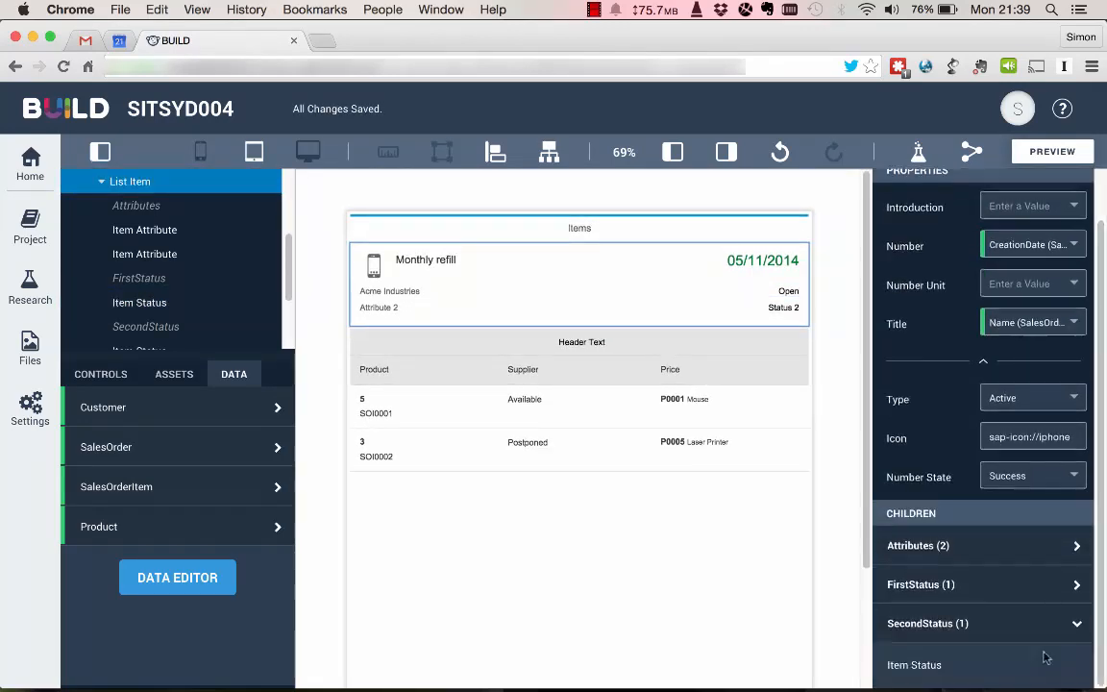
{"action": "left_click", "coordinate": [913, 670]}
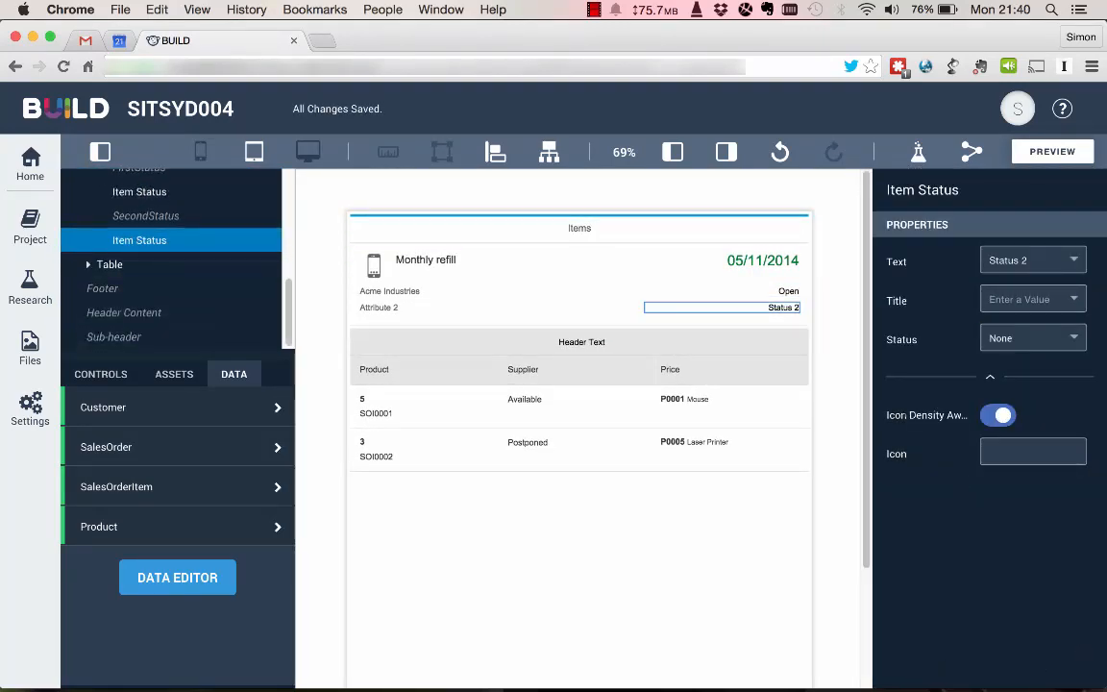
{"action": "key", "text": "Delete"}
Delete the second item attribute, Attribute 2, from the Page 2 header's list item.
{"action": "left_click", "coordinate": [621, 315]}
{"action": "left_click", "coordinate": [945, 611]}
{"action": "left_click", "coordinate": [935, 673]}
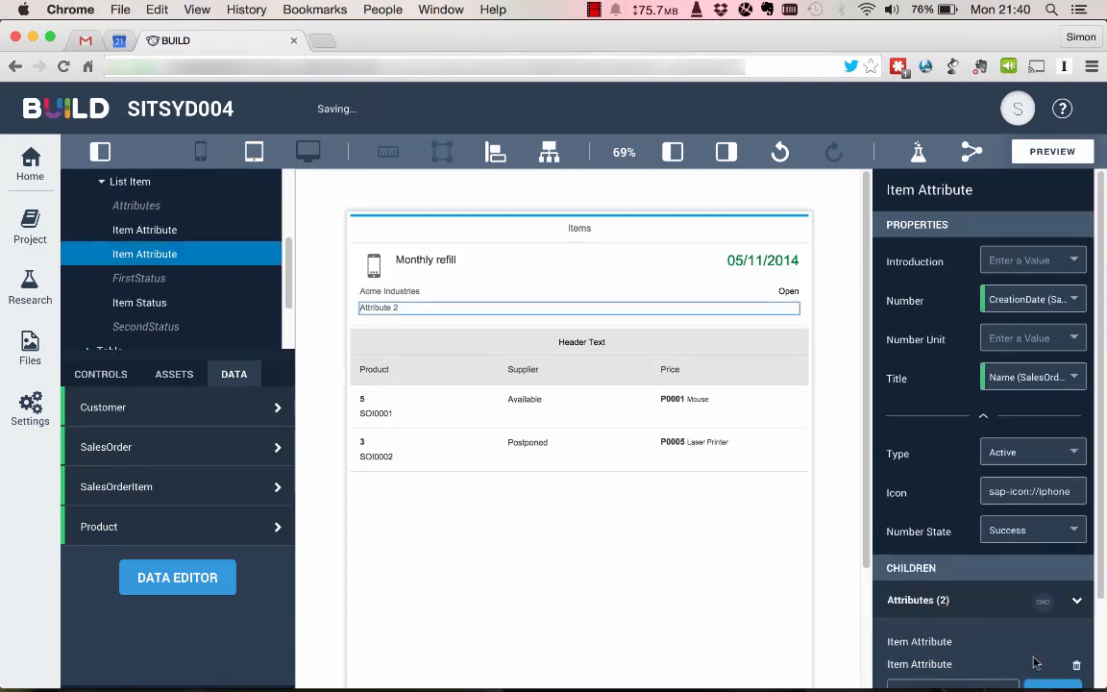
{"action": "key", "text": "Delete"}
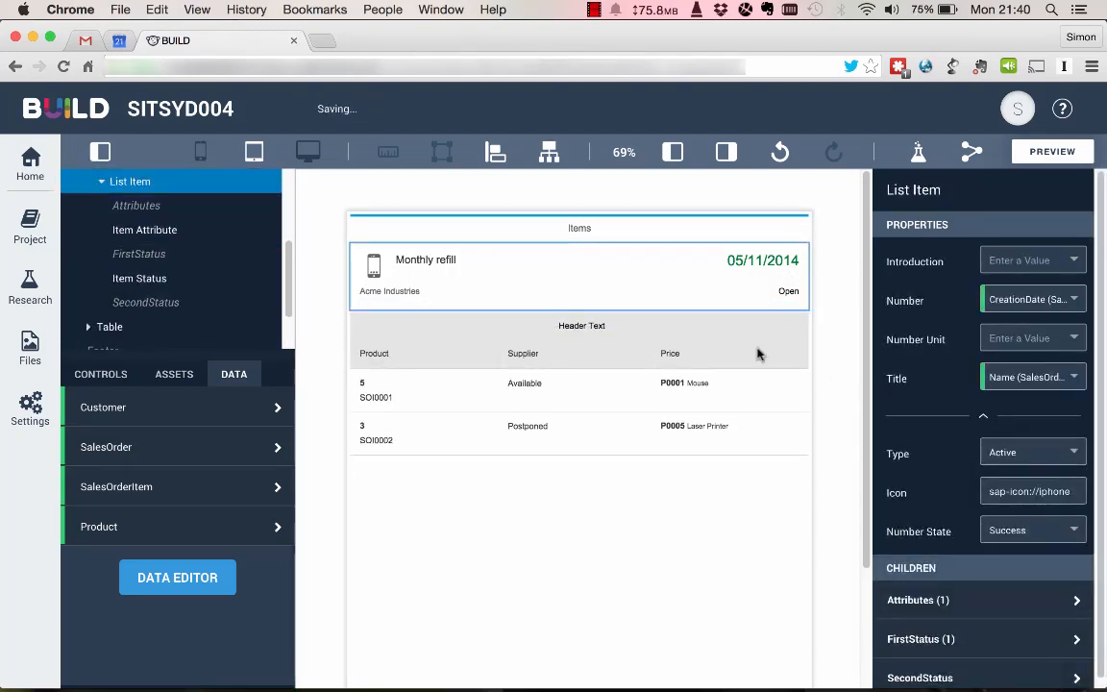
Hide the Header Text toolbar of the Page 2 table by turning off its Visible property.
{"action": "left_click", "coordinate": [588, 329]}
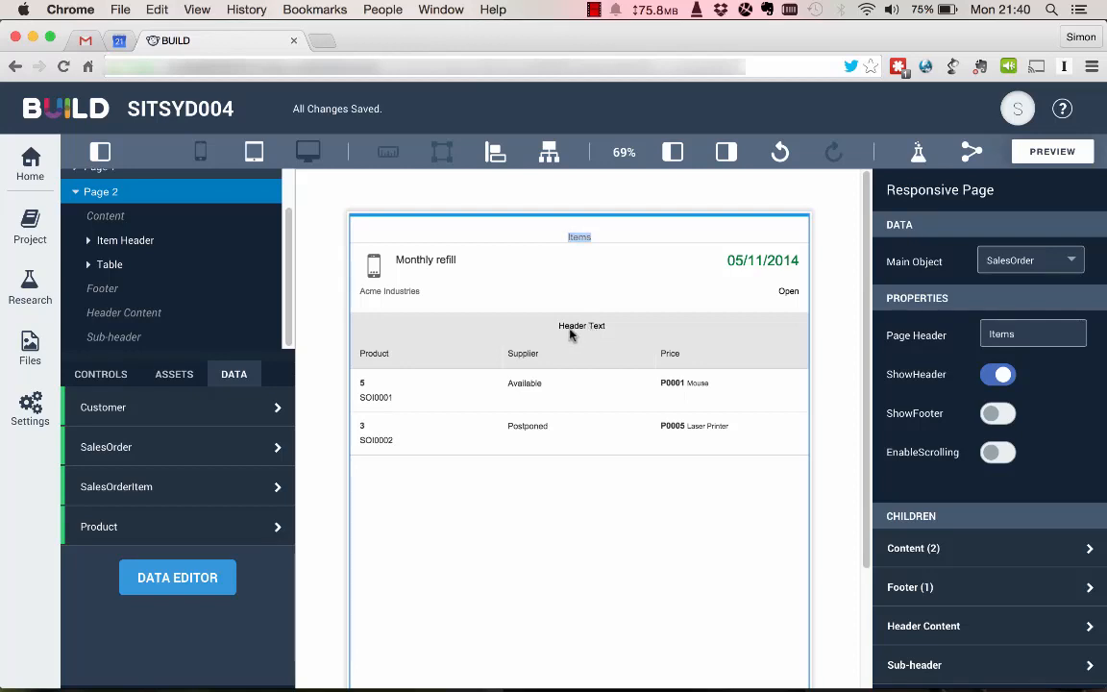
{"action": "left_click", "coordinate": [570, 331]}
{"action": "left_click", "coordinate": [570, 331]}
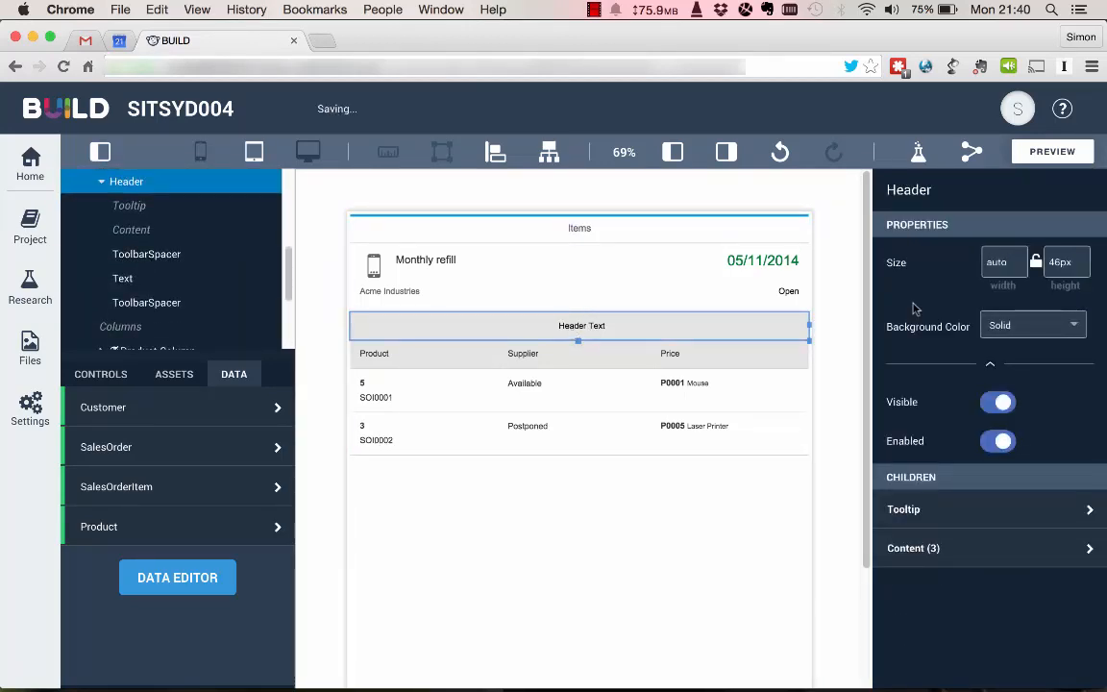
{"action": "left_click", "coordinate": [1000, 403]}
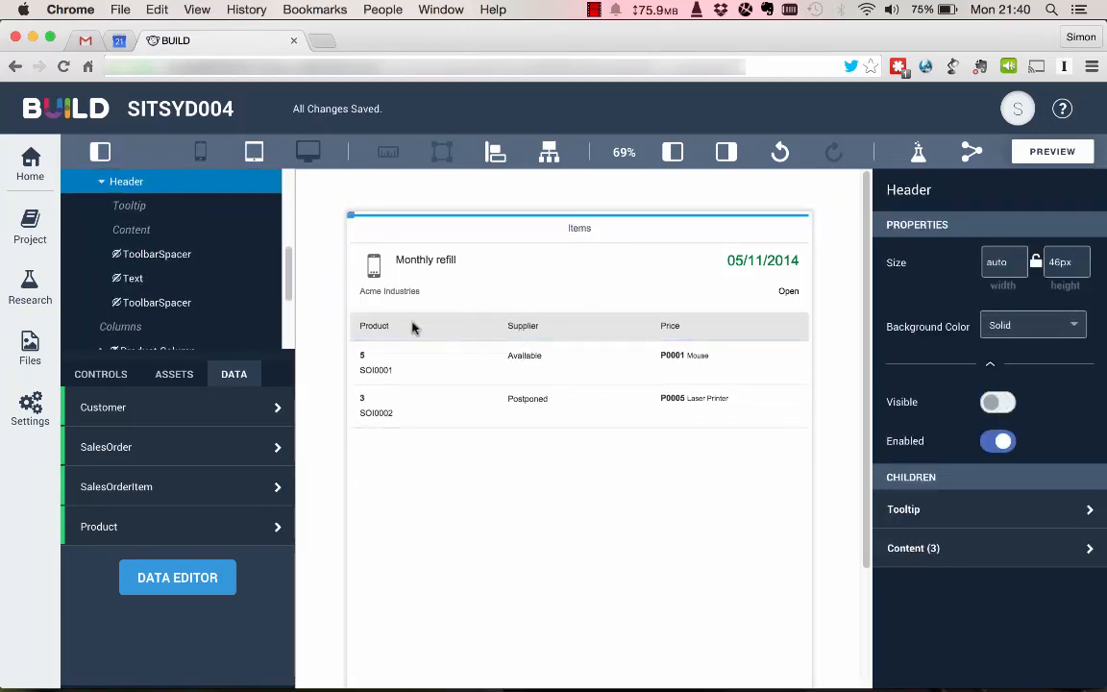
{"action": "left_click", "coordinate": [380, 329]}
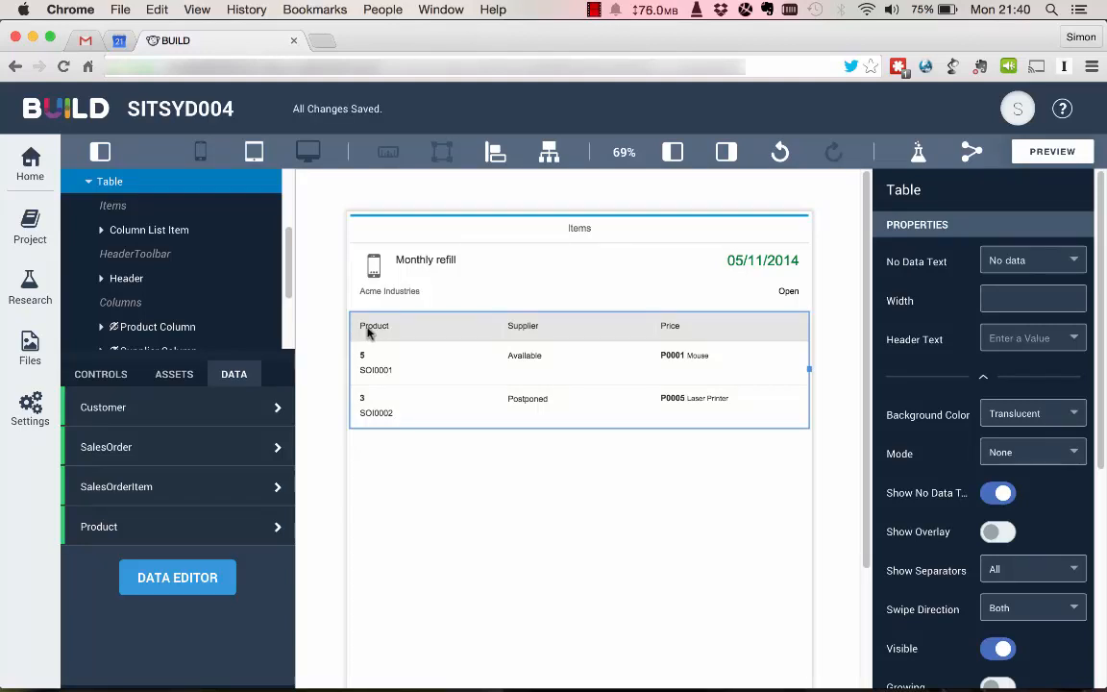
{"action": "left_click", "coordinate": [144, 230]}
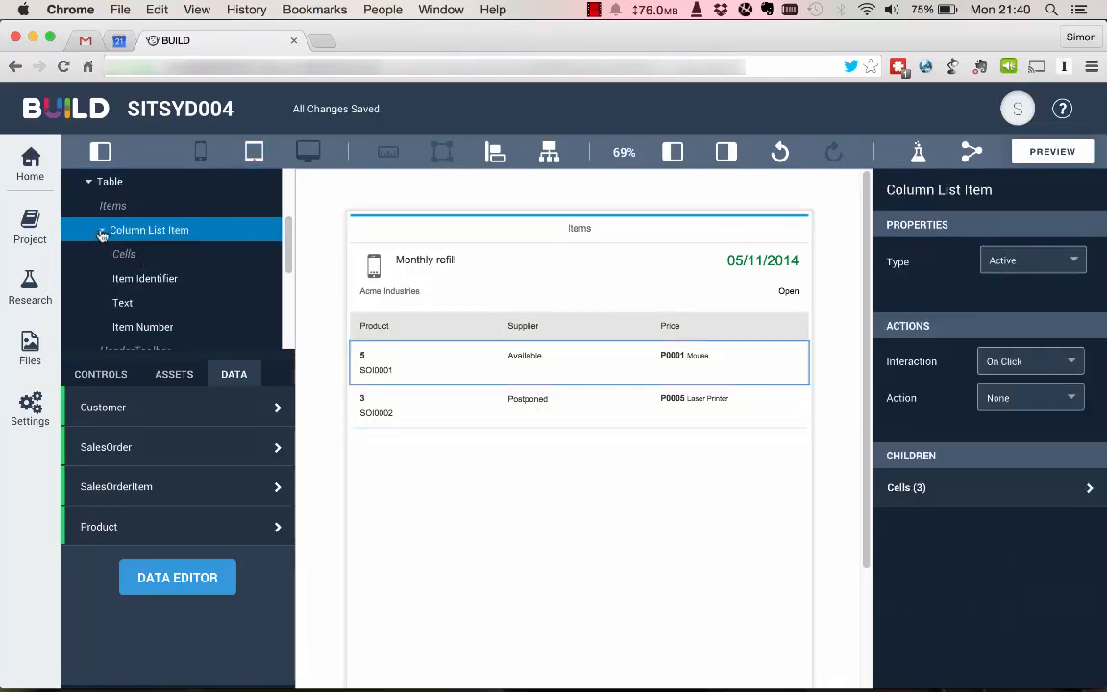
{"action": "left_click", "coordinate": [132, 282]}
{"action": "left_click", "coordinate": [133, 234]}
{"action": "left_click", "coordinate": [109, 184]}
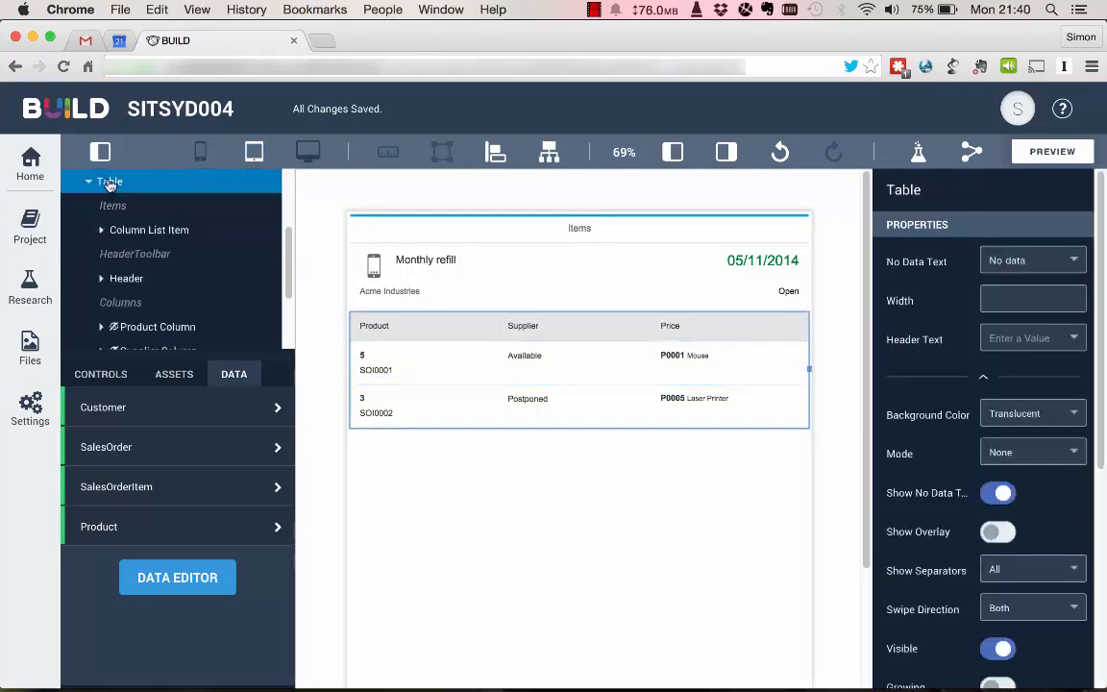
{"action": "scroll", "coordinate": [143, 241], "scroll_direction": "down", "scroll_amount": 1}
{"action": "scroll", "coordinate": [143, 241], "scroll_direction": "down", "scroll_amount": 1}
{"action": "left_click", "coordinate": [142, 267]}
{"action": "scroll", "coordinate": [140, 263], "scroll_direction": "down", "scroll_amount": 2}
{"action": "left_click", "coordinate": [124, 235]}
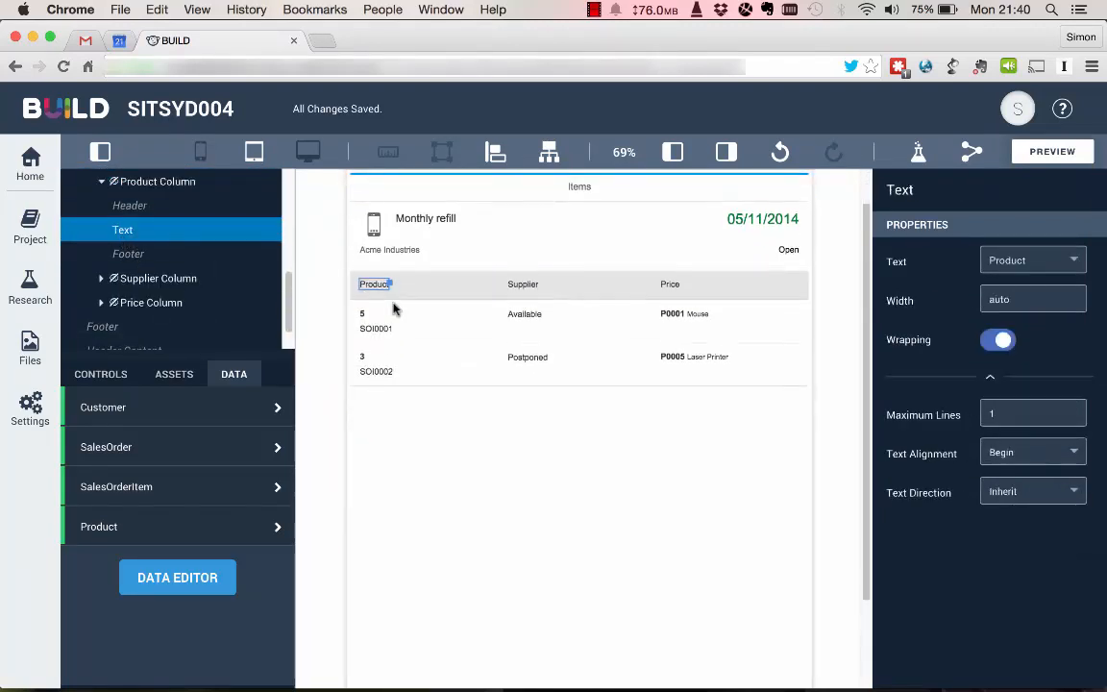
{"action": "left_click", "coordinate": [377, 293]}
{"action": "left_click", "coordinate": [377, 291]}
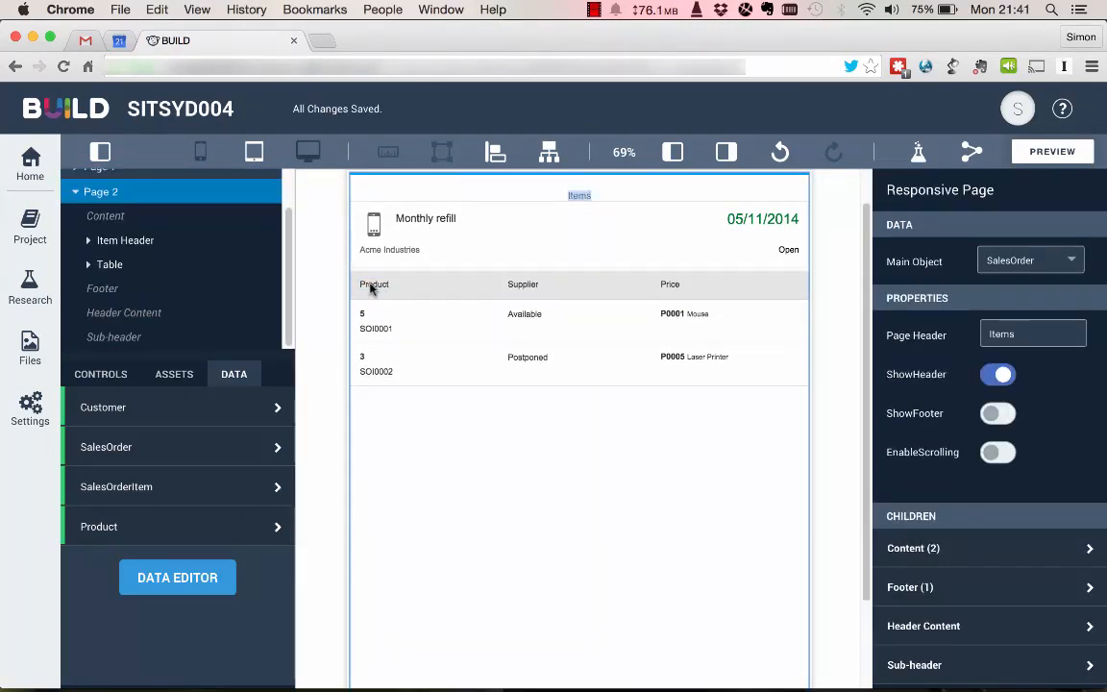
Set the header text of the Page 2 table's Product Column to Item Number.
{"action": "left_click", "coordinate": [366, 293]}
{"action": "scroll", "coordinate": [163, 298], "scroll_direction": "down", "scroll_amount": 1}
{"action": "left_click", "coordinate": [142, 311]}
{"action": "scroll", "coordinate": [143, 298], "scroll_direction": "down", "scroll_amount": 2}
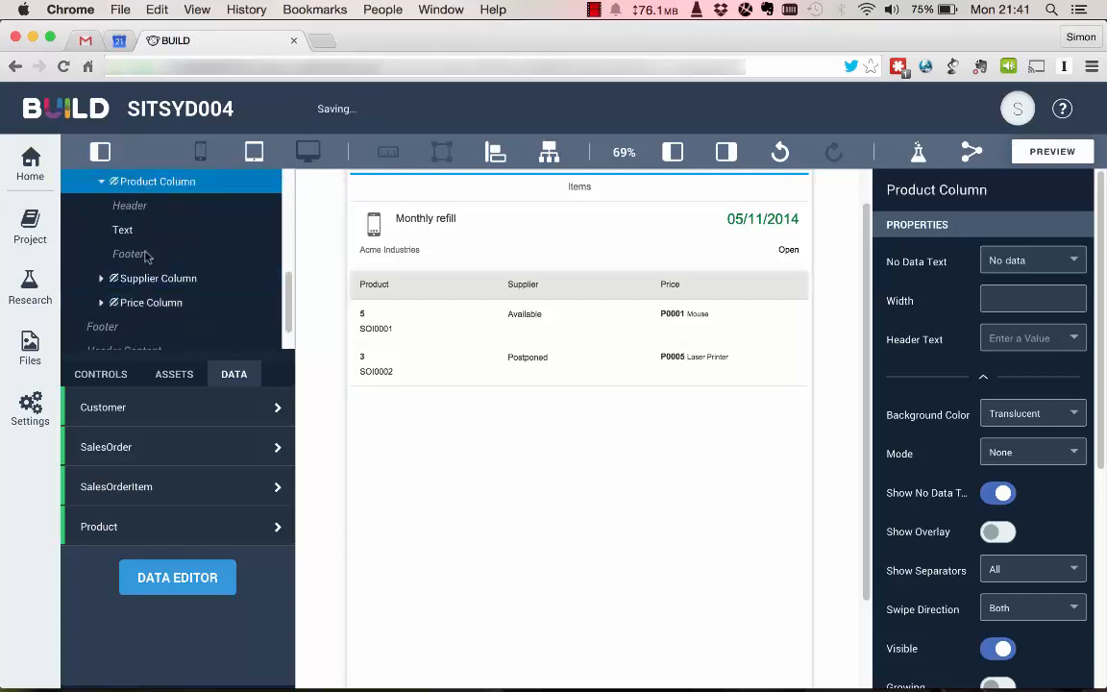
{"action": "left_click", "coordinate": [128, 237]}
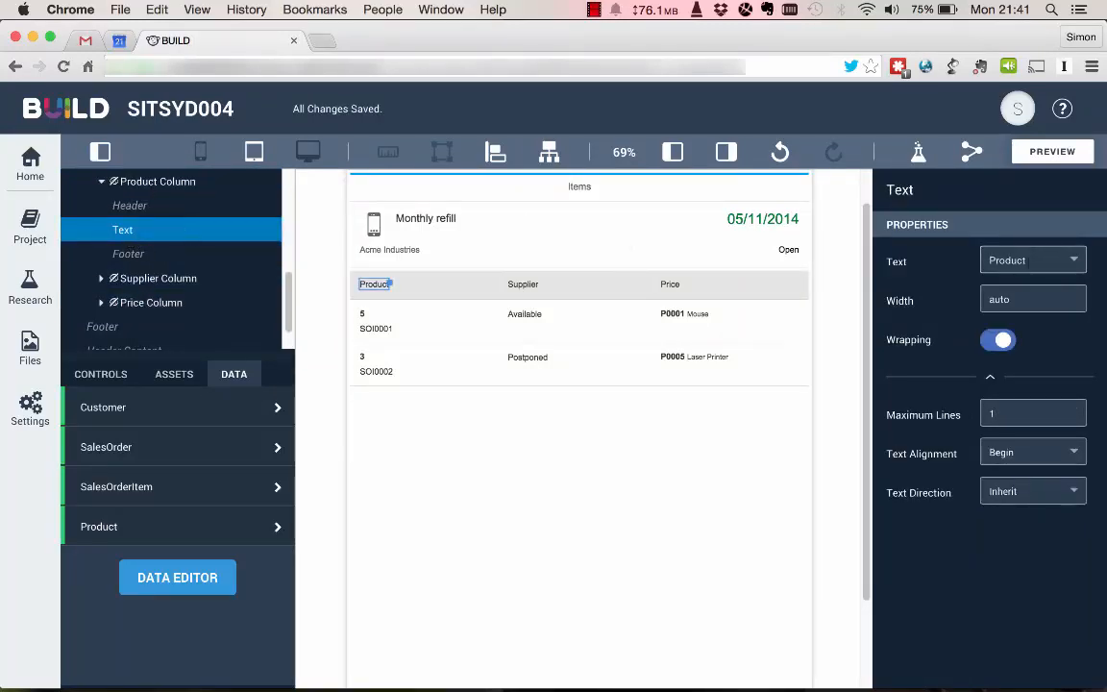
{"action": "double_click", "coordinate": [1008, 260]}
{"action": "type", "text": "Item Number"}
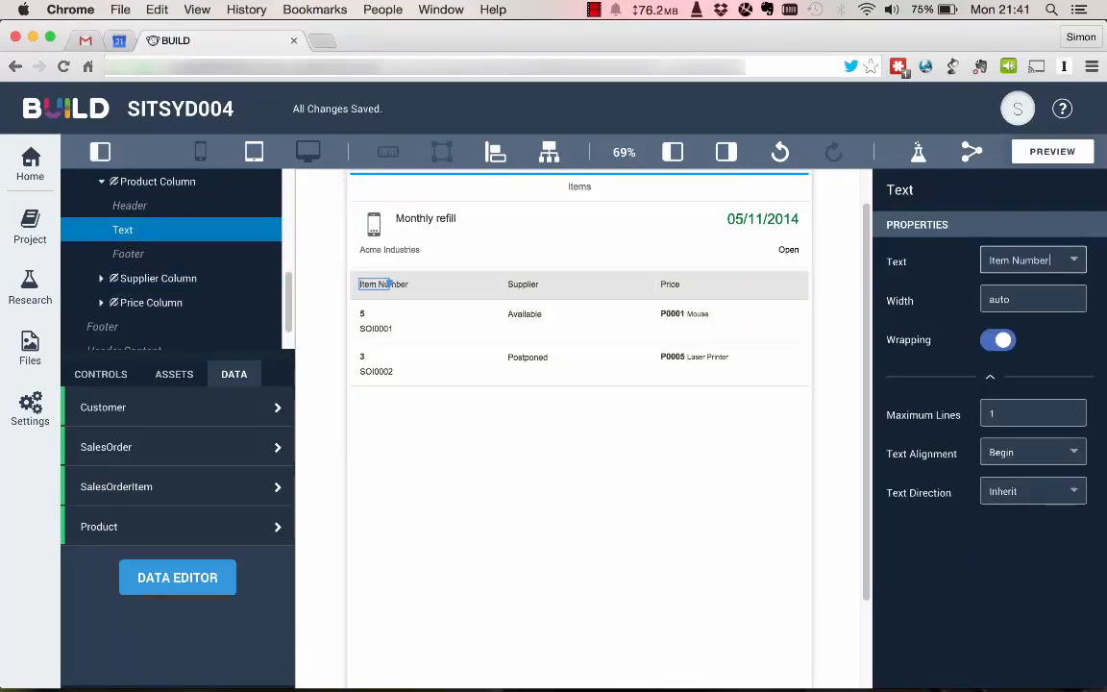
Set the header text of the Page 2 table's Supplier Column to Product.
{"action": "left_click", "coordinate": [154, 278]}
{"action": "left_click", "coordinate": [123, 254]}
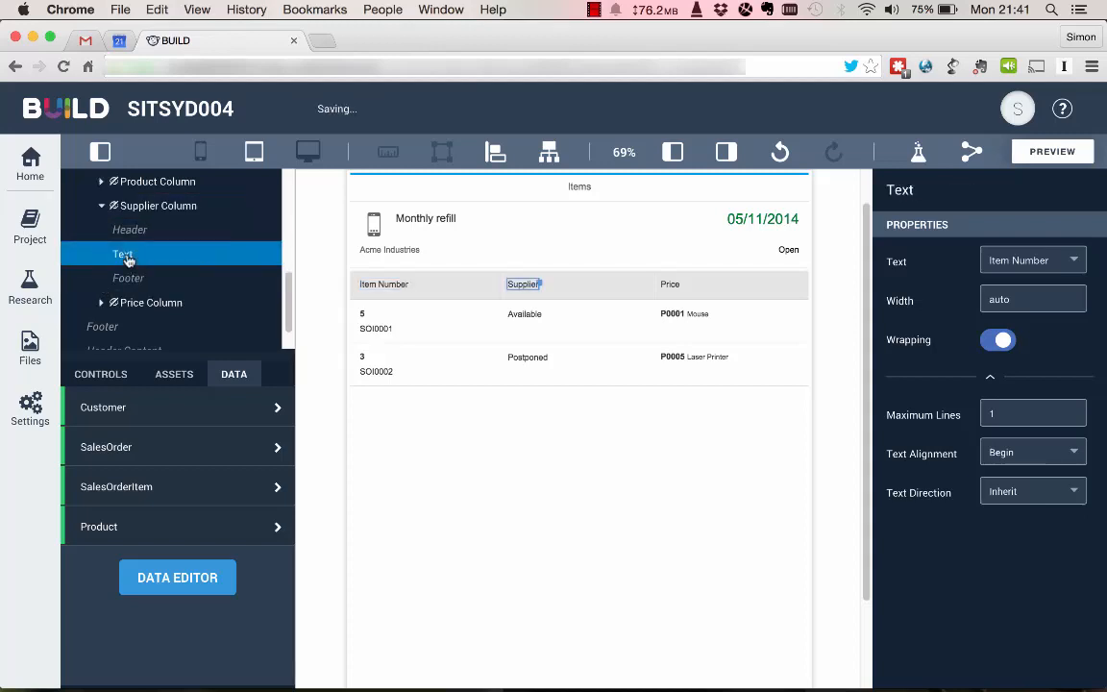
{"action": "double_click", "coordinate": [1050, 263]}
{"action": "type", "text": "Produc"}
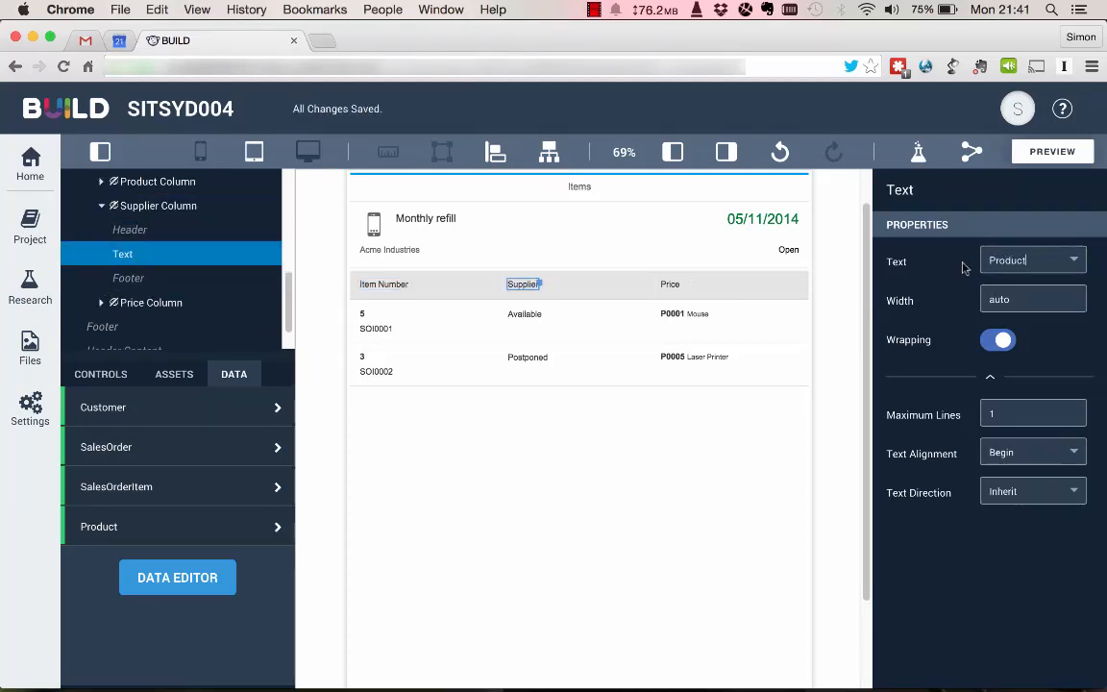
{"action": "type", "text": "t"}
Set the header text of the Page 2 table's Price Column to Price/Currency.
{"action": "left_click", "coordinate": [125, 302]}
{"action": "left_click", "coordinate": [123, 278]}
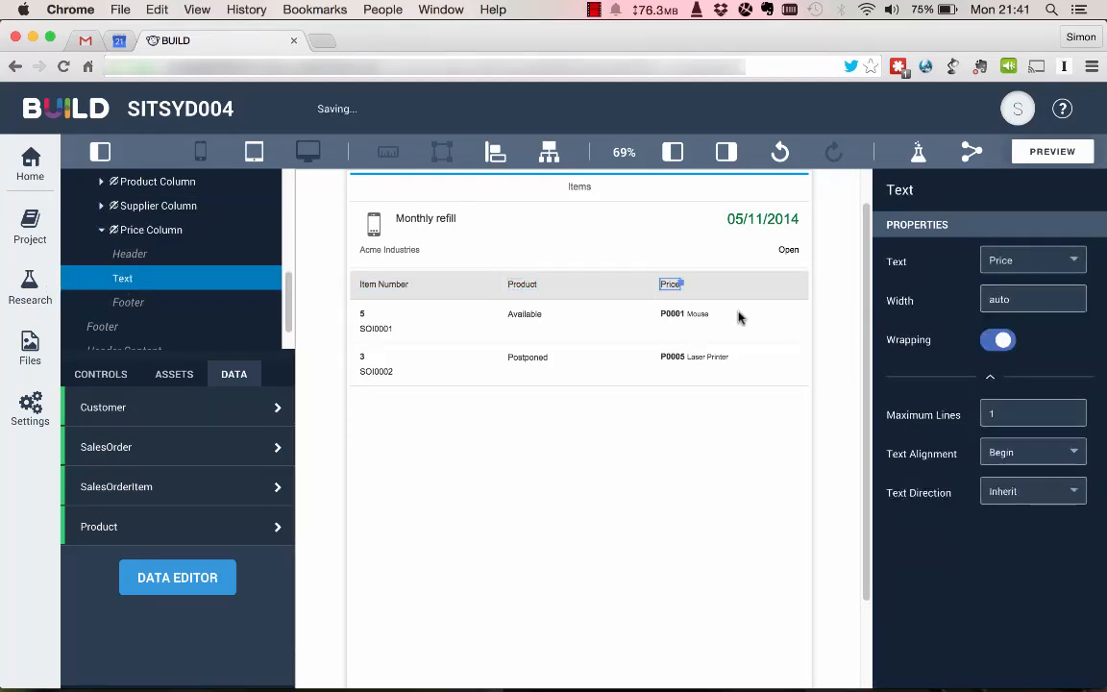
{"action": "double_click", "coordinate": [1005, 261]}
{"action": "type", "text": "Qty"}
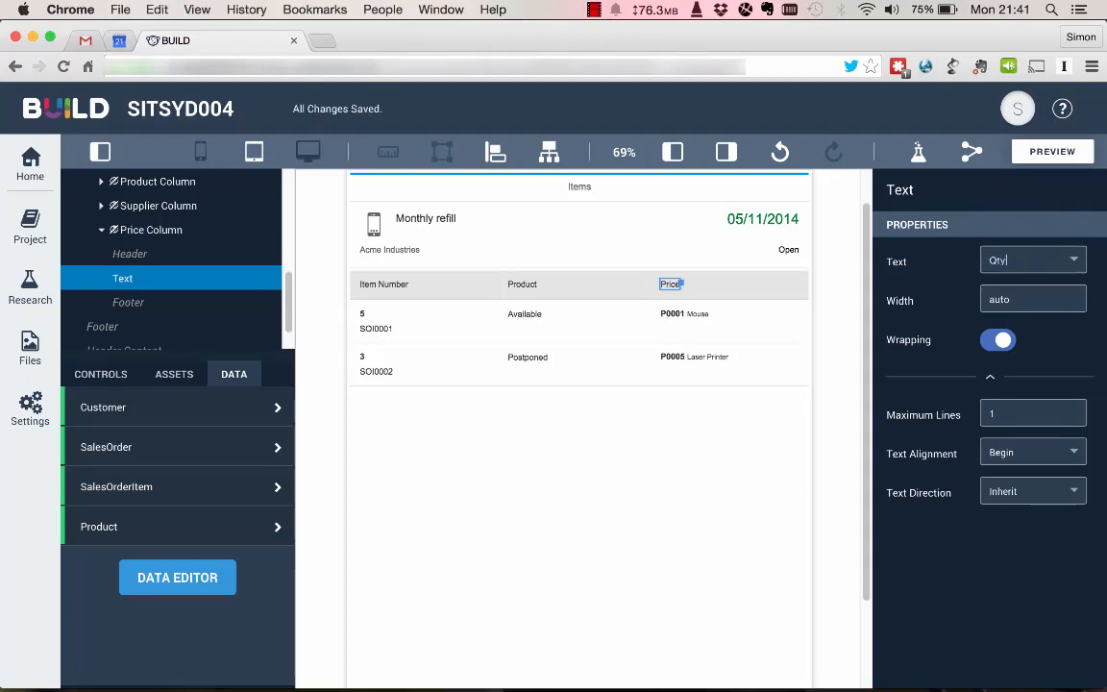
{"action": "key", "text": "BackSpace"}
{"action": "key", "text": "BackSpace"}
{"action": "key", "text": "BackSpace"}
{"action": "type", "text": "Price/Currency"}
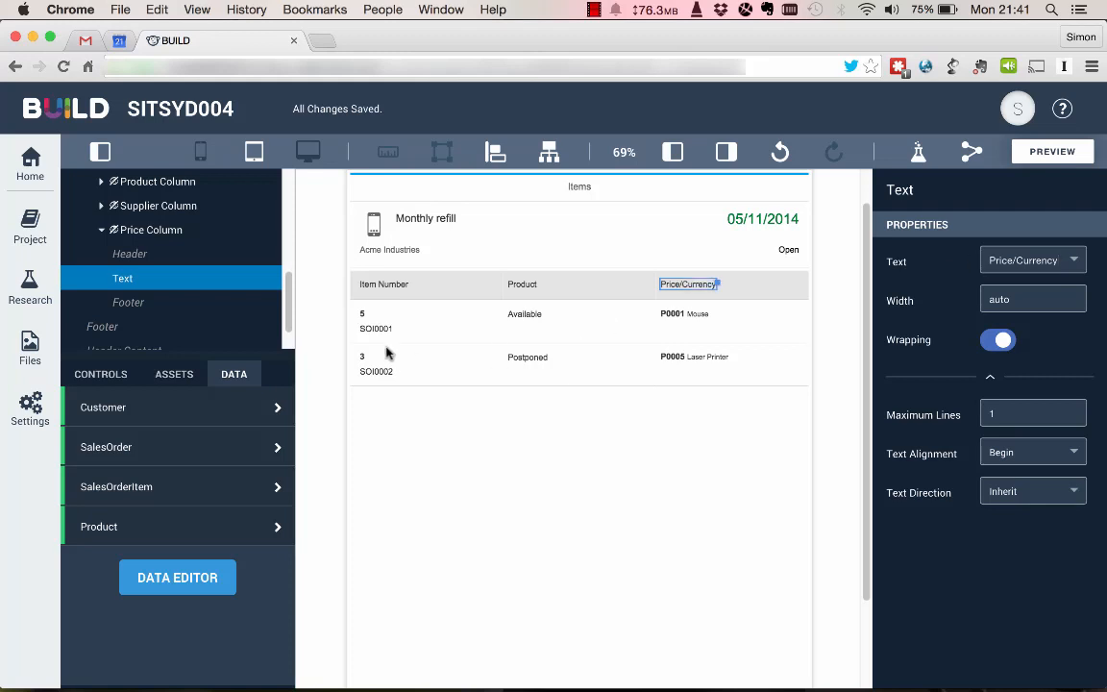
Bind the table row's Item Identifier title to the SalesOrderItem ID and its text to Quantity.
{"action": "left_click", "coordinate": [363, 319]}
{"action": "left_click", "coordinate": [363, 320]}
{"action": "left_click", "coordinate": [363, 319]}
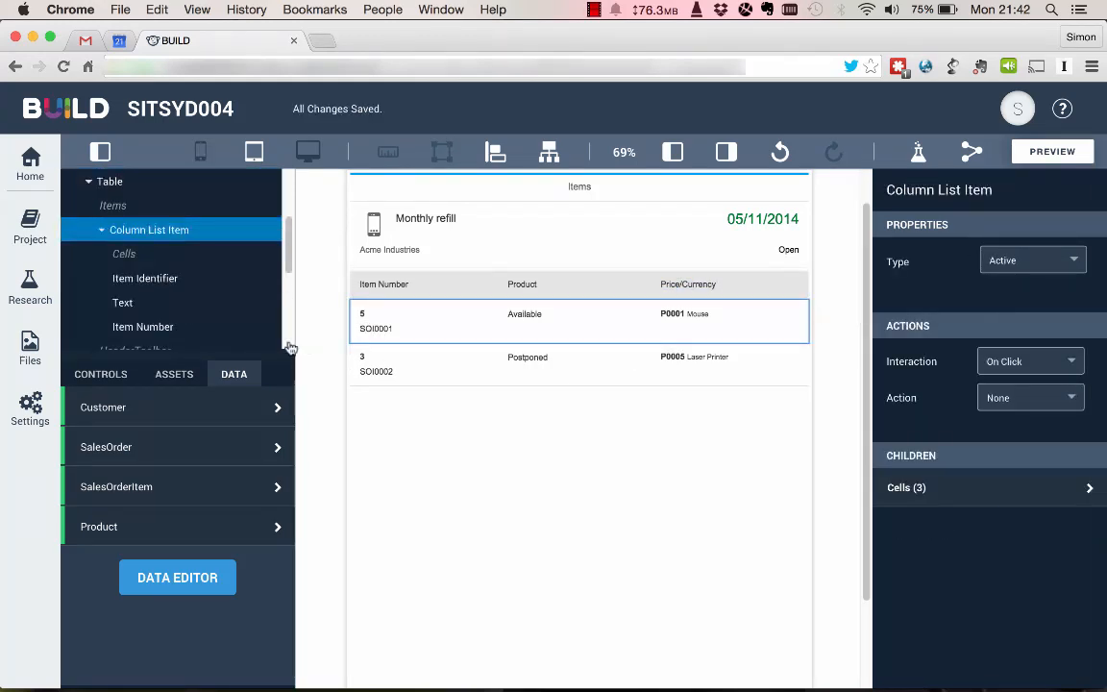
{"action": "left_click", "coordinate": [158, 278]}
{"action": "left_click", "coordinate": [1073, 299]}
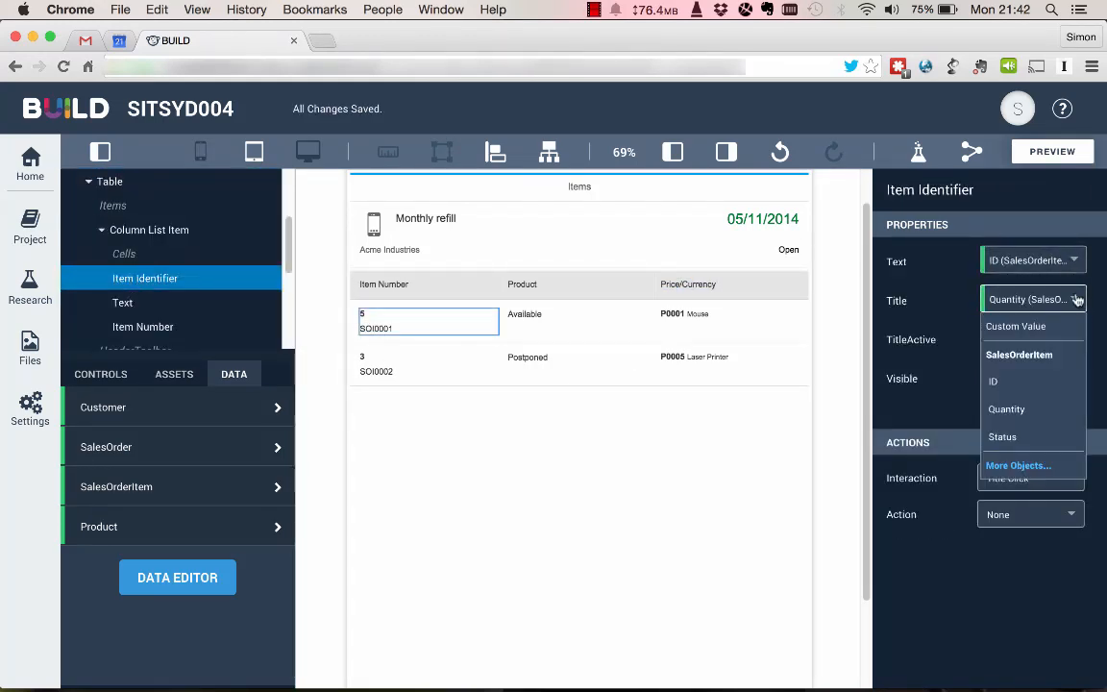
{"action": "left_click", "coordinate": [1001, 450]}
{"action": "left_click", "coordinate": [1074, 264]}
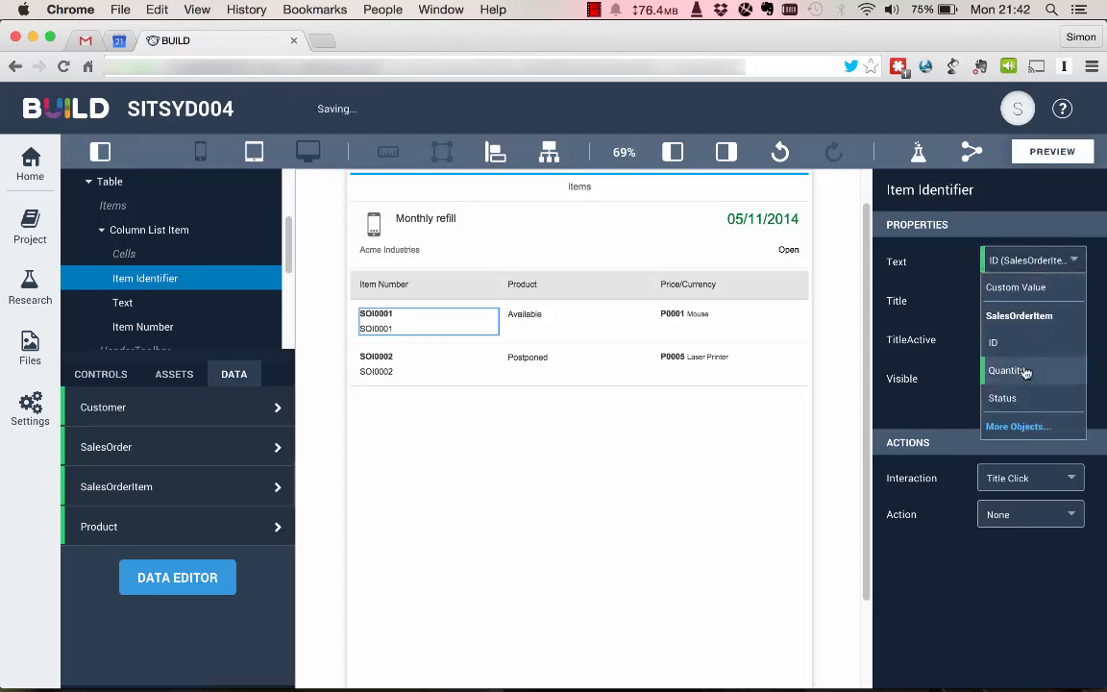
{"action": "left_click", "coordinate": [952, 371]}
Bind the Text cell under the table's Product header to the Description property of the related Product object.
{"action": "left_click", "coordinate": [525, 321]}
{"action": "scroll", "coordinate": [89, 280], "scroll_direction": "down", "scroll_amount": 3}
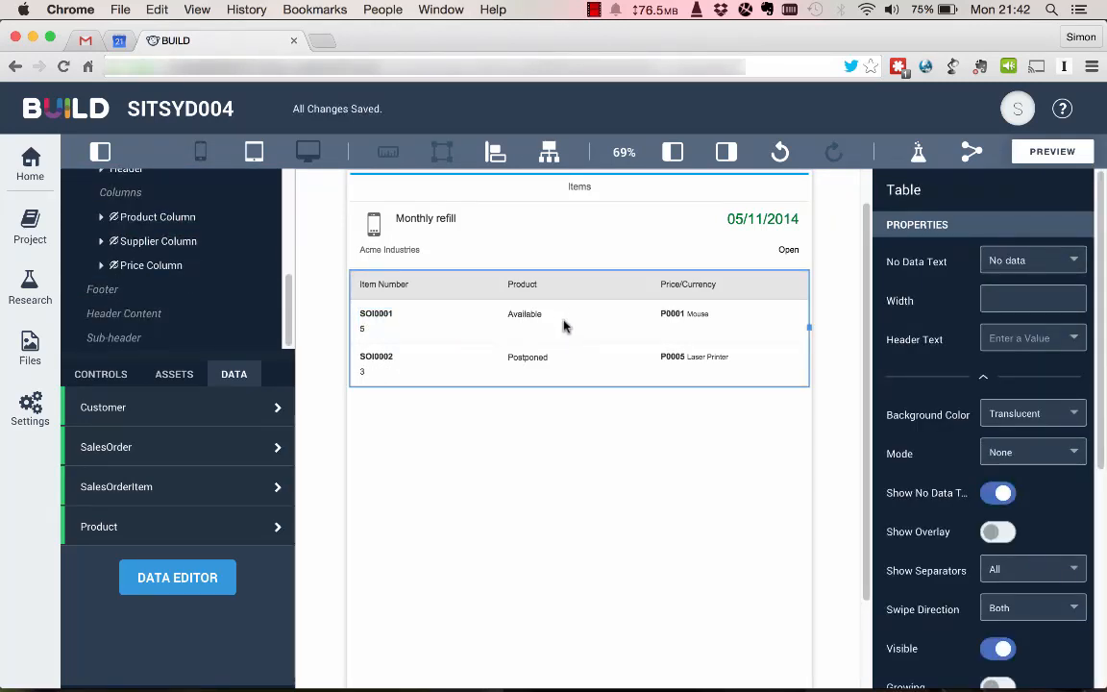
{"action": "left_click", "coordinate": [565, 327]}
{"action": "left_click", "coordinate": [142, 258]}
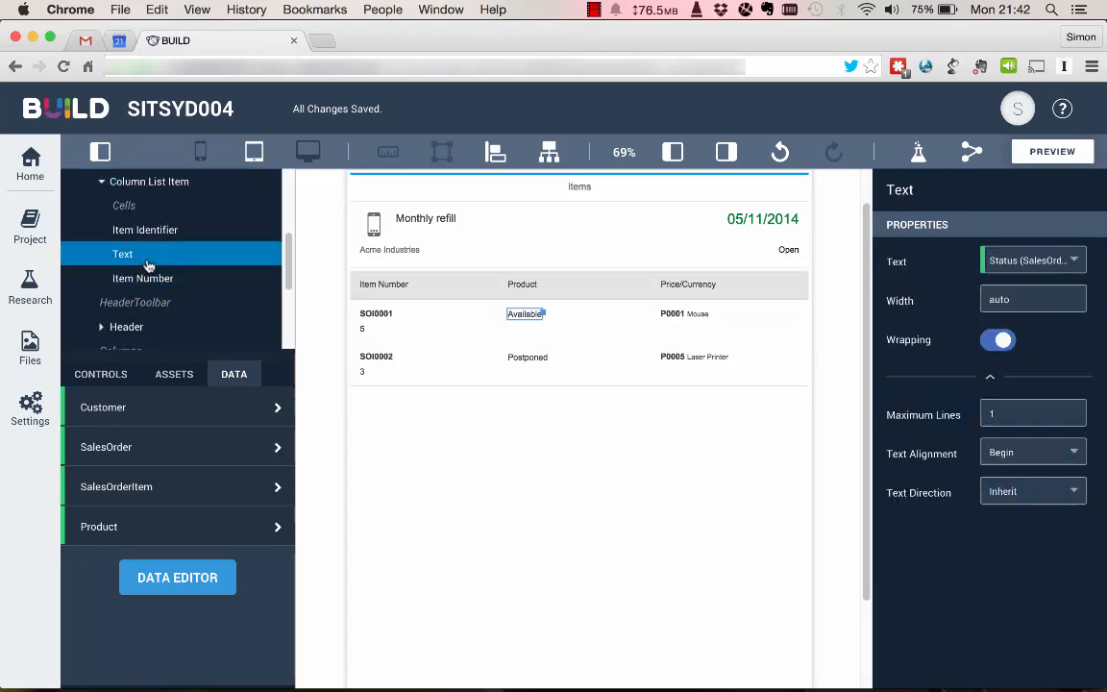
{"action": "left_click", "coordinate": [1057, 258]}
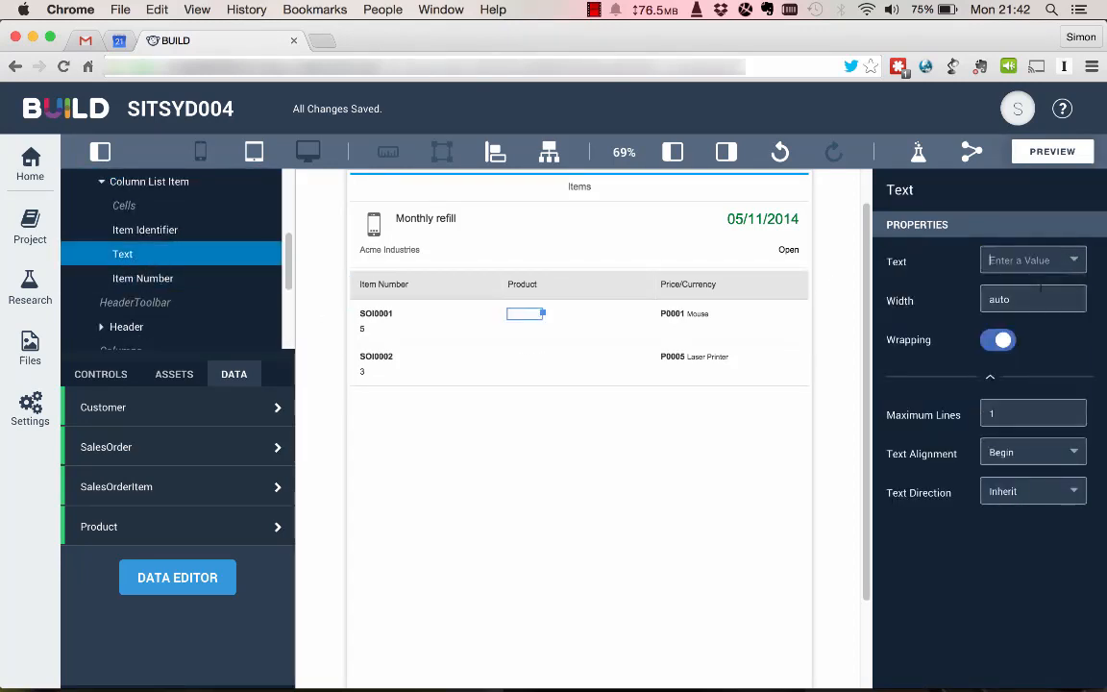
{"action": "left_click", "coordinate": [1005, 425]}
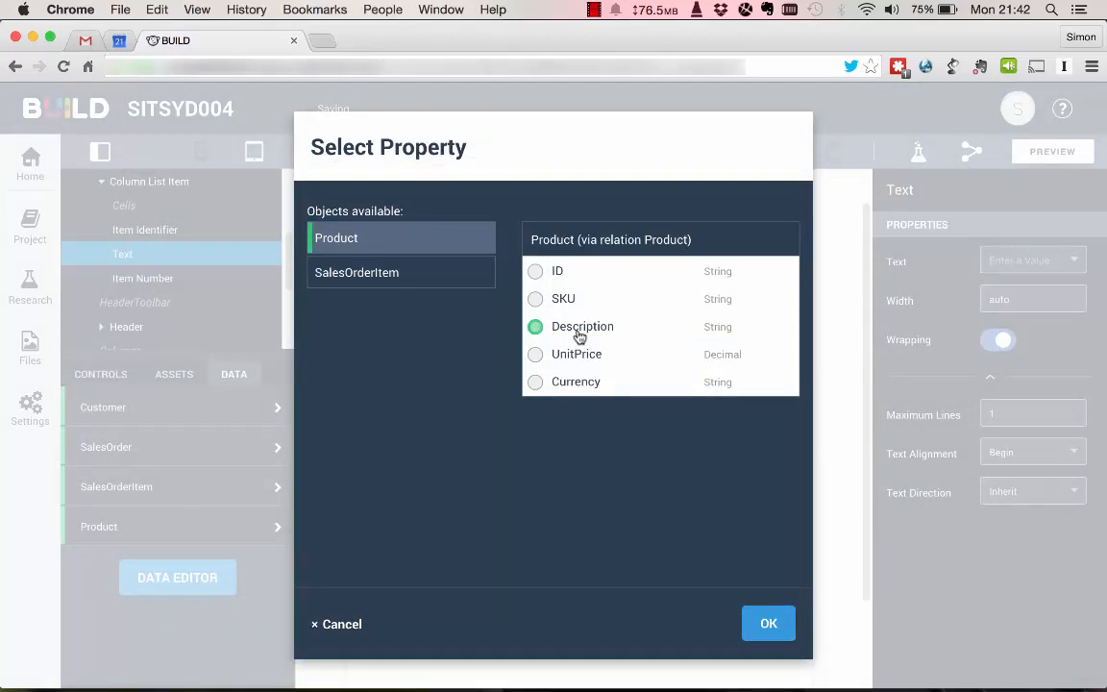
{"action": "left_click", "coordinate": [769, 623]}
Bind the table row's Item Number cell to Product data, with UnitPrice as the number and Currency as the unit.
{"action": "left_click", "coordinate": [671, 317]}
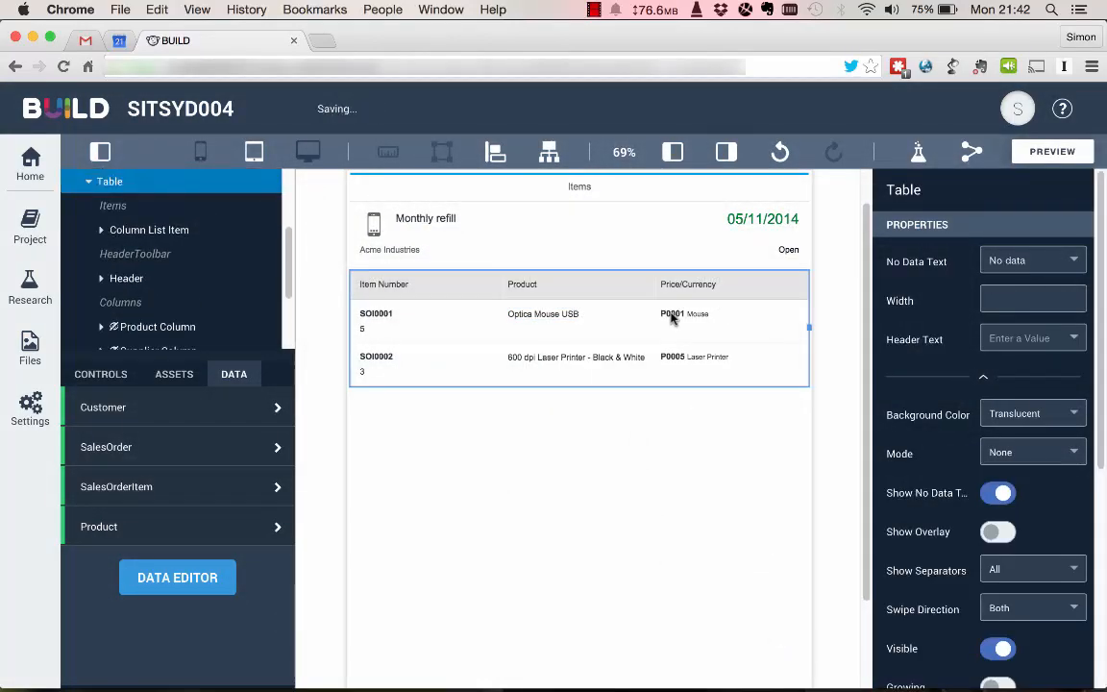
{"action": "left_click", "coordinate": [596, 325]}
{"action": "scroll", "coordinate": [205, 265], "scroll_direction": "down", "scroll_amount": 5}
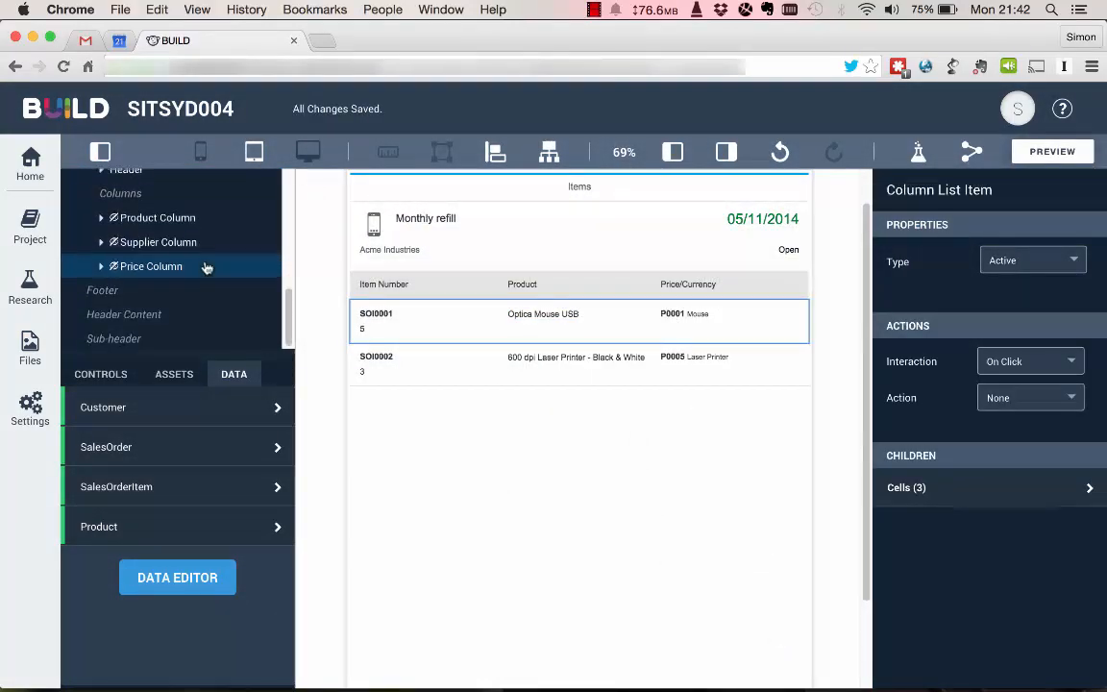
{"action": "scroll", "coordinate": [204, 266], "scroll_direction": "up", "scroll_amount": 5}
{"action": "left_click", "coordinate": [145, 287]}
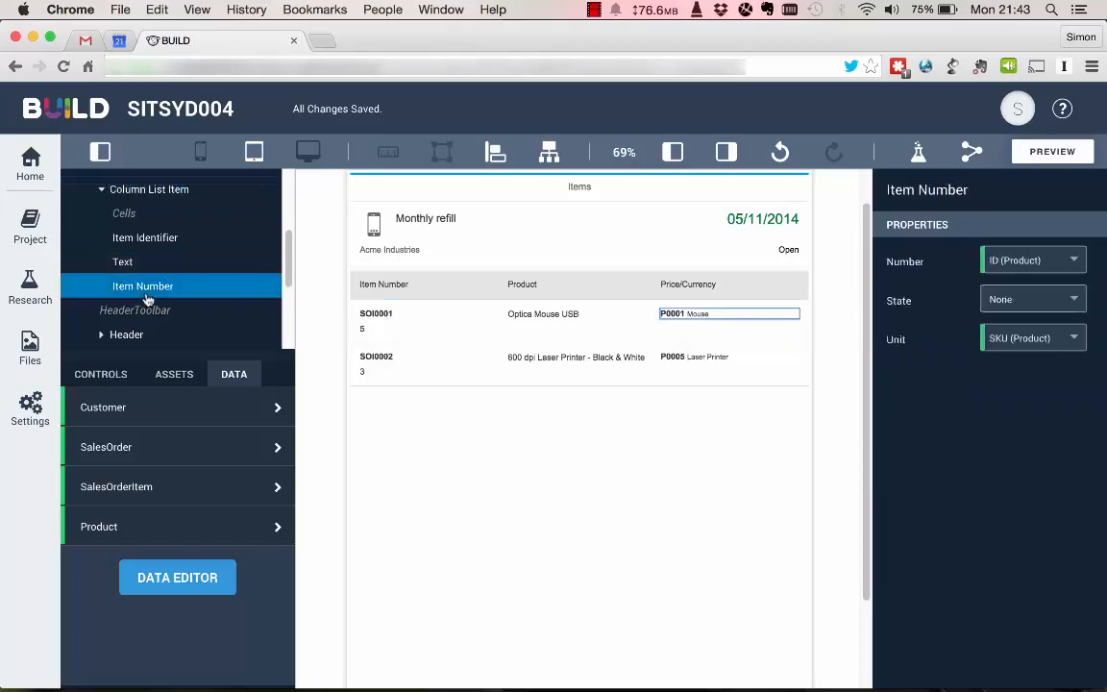
{"action": "left_click", "coordinate": [1079, 262]}
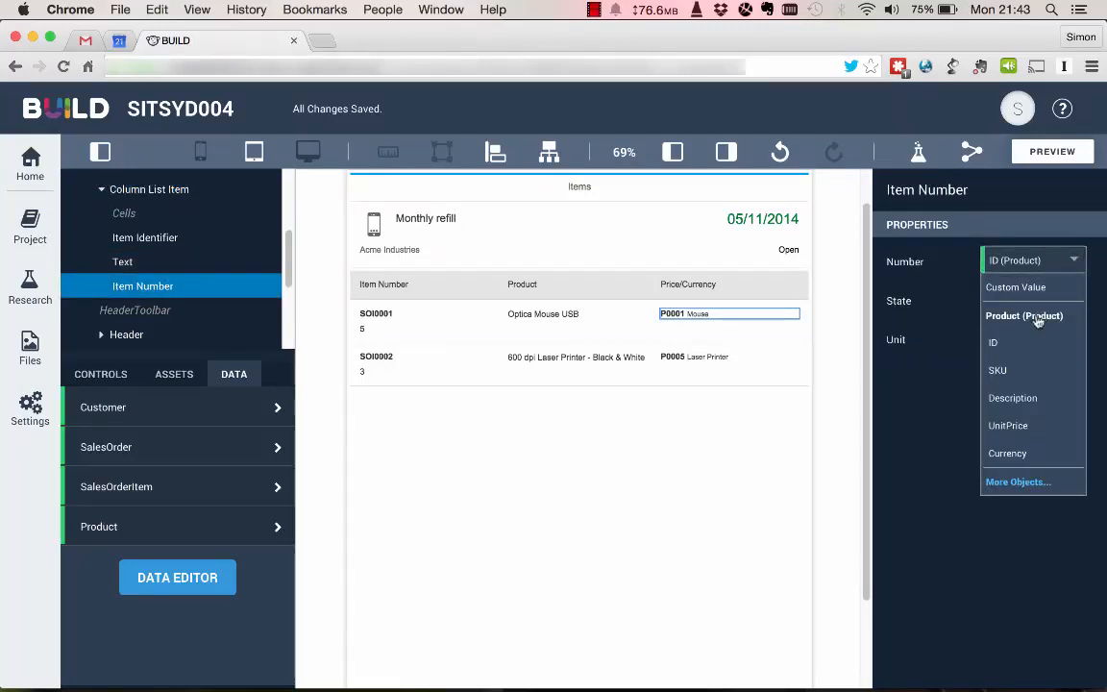
{"action": "left_click", "coordinate": [1009, 426]}
{"action": "left_click", "coordinate": [1079, 341]}
{"action": "left_click", "coordinate": [1033, 527]}
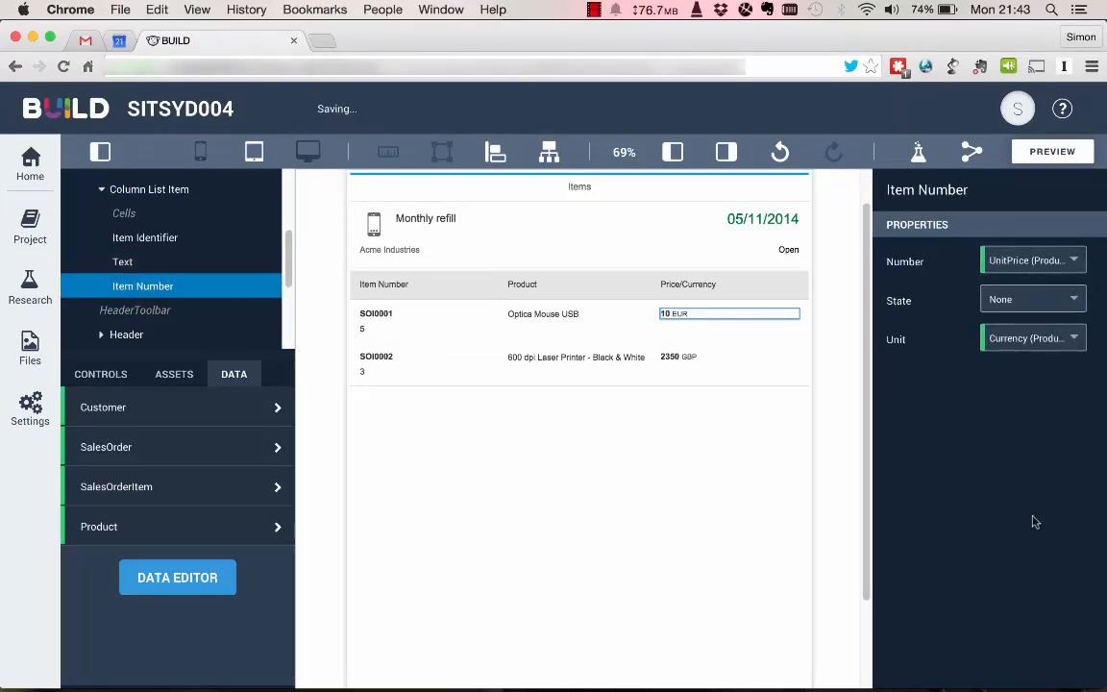
Add a Button to the Header Content of Page 2.
{"action": "left_click", "coordinate": [656, 197]}
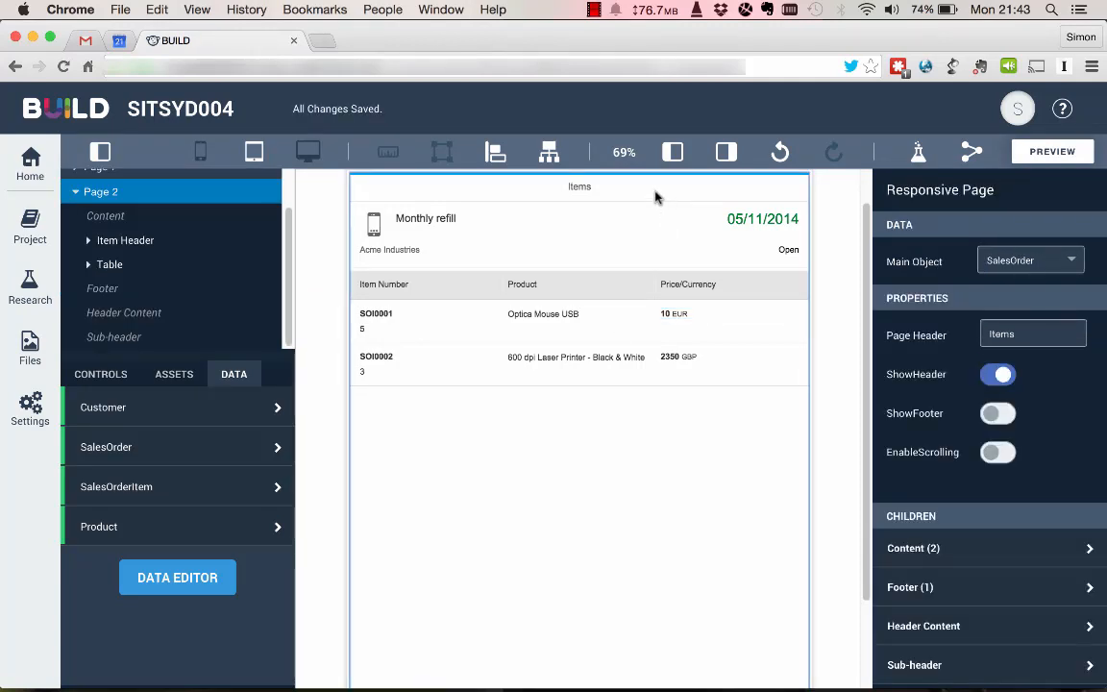
{"action": "left_click", "coordinate": [1043, 626]}
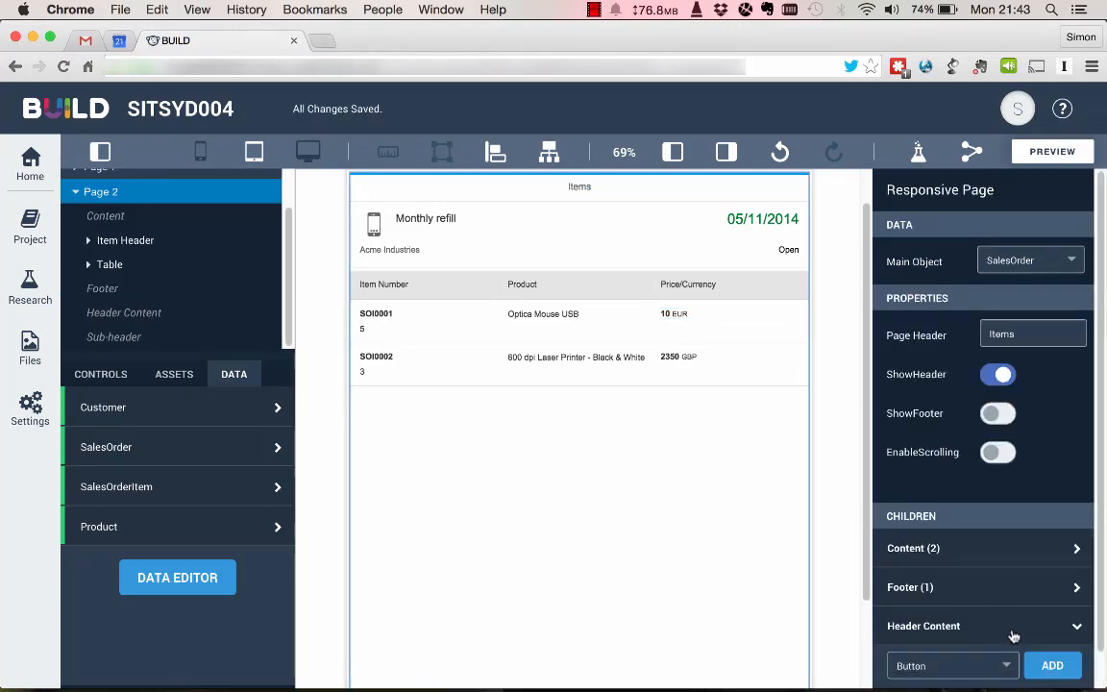
{"action": "left_click", "coordinate": [1053, 665]}
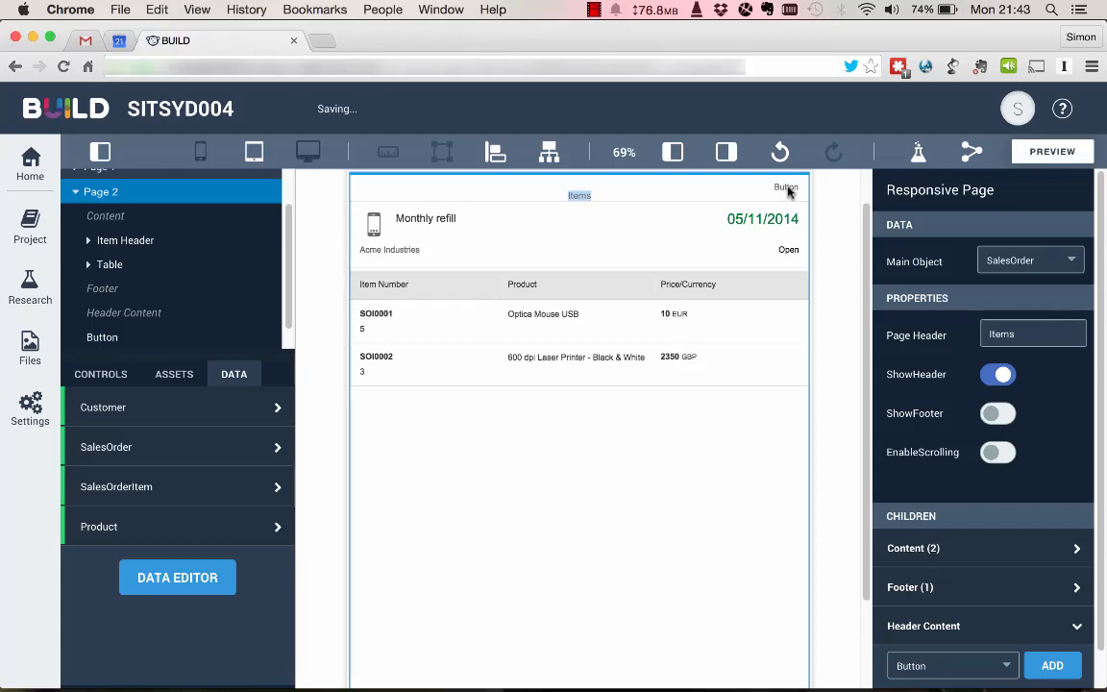
Set the Page 2 header button's type to Back and its text to Back.
{"action": "left_click", "coordinate": [102, 314]}
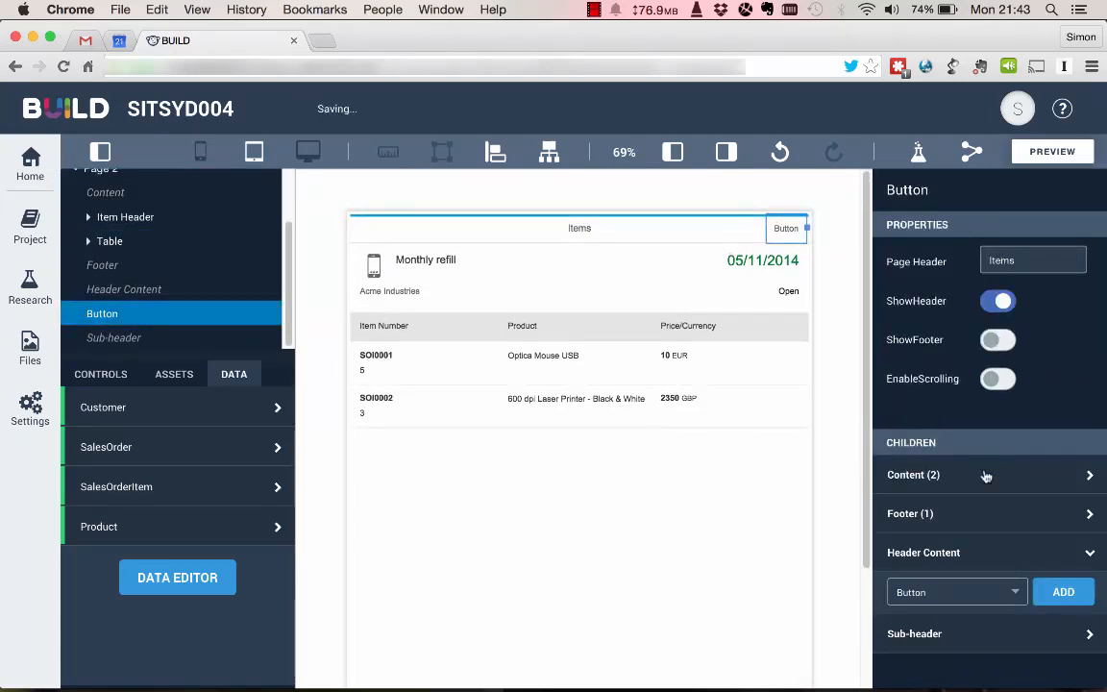
{"action": "left_click", "coordinate": [1024, 337]}
{"action": "left_click", "coordinate": [1024, 390]}
{"action": "double_click", "coordinate": [1010, 299]}
{"action": "type", "text": "Bac"}
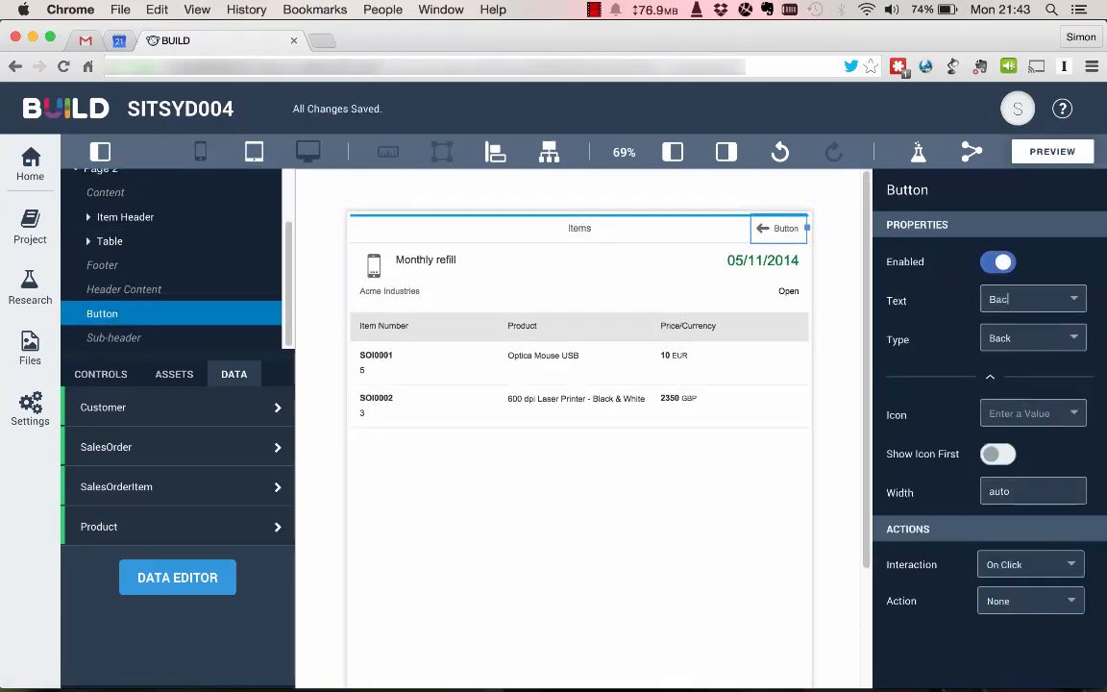
{"action": "type", "text": "k"}
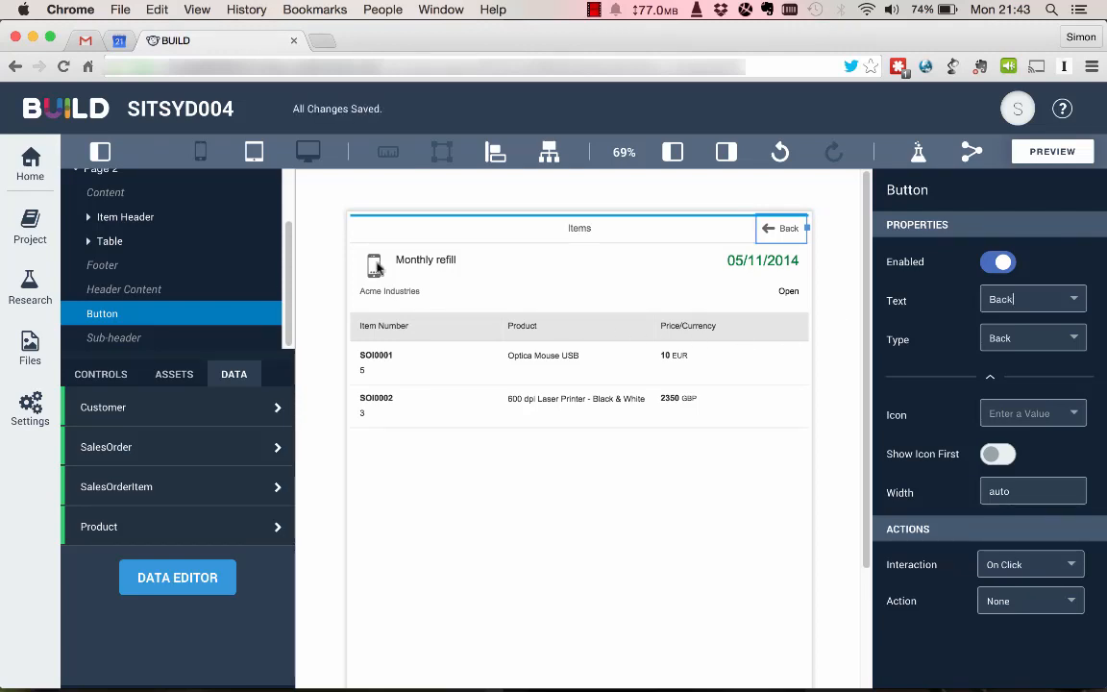
Set the type of the list item in Page 1's sales order list to DetailAndActive.
{"action": "scroll", "coordinate": [177, 237], "scroll_direction": "up", "scroll_amount": 2}
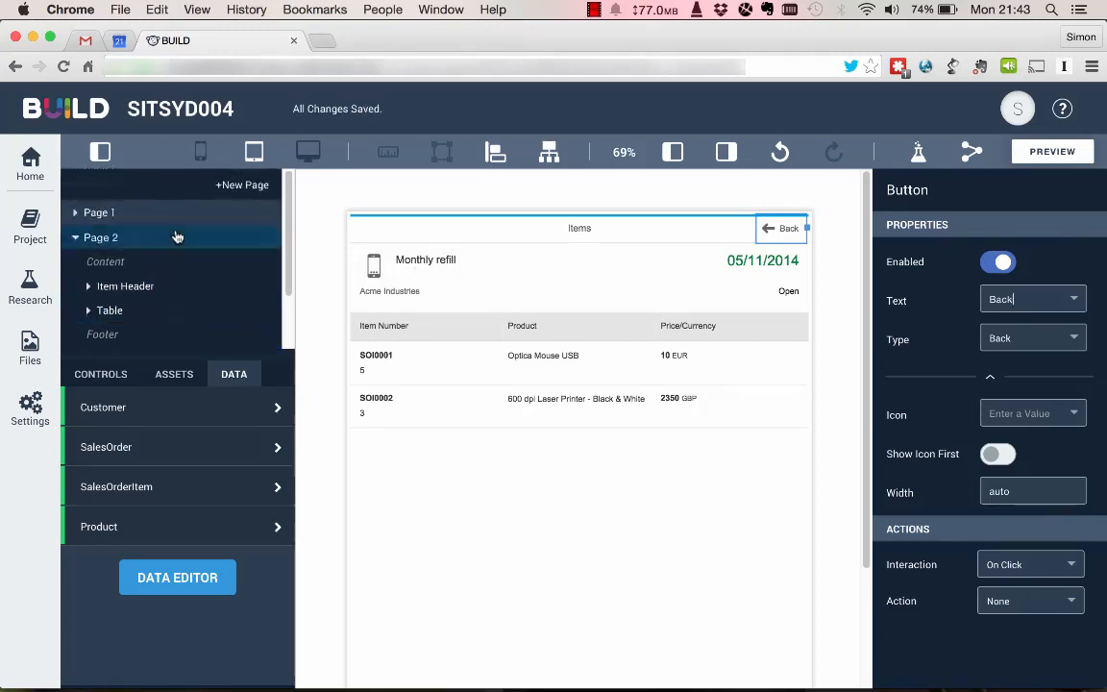
{"action": "left_click", "coordinate": [106, 220]}
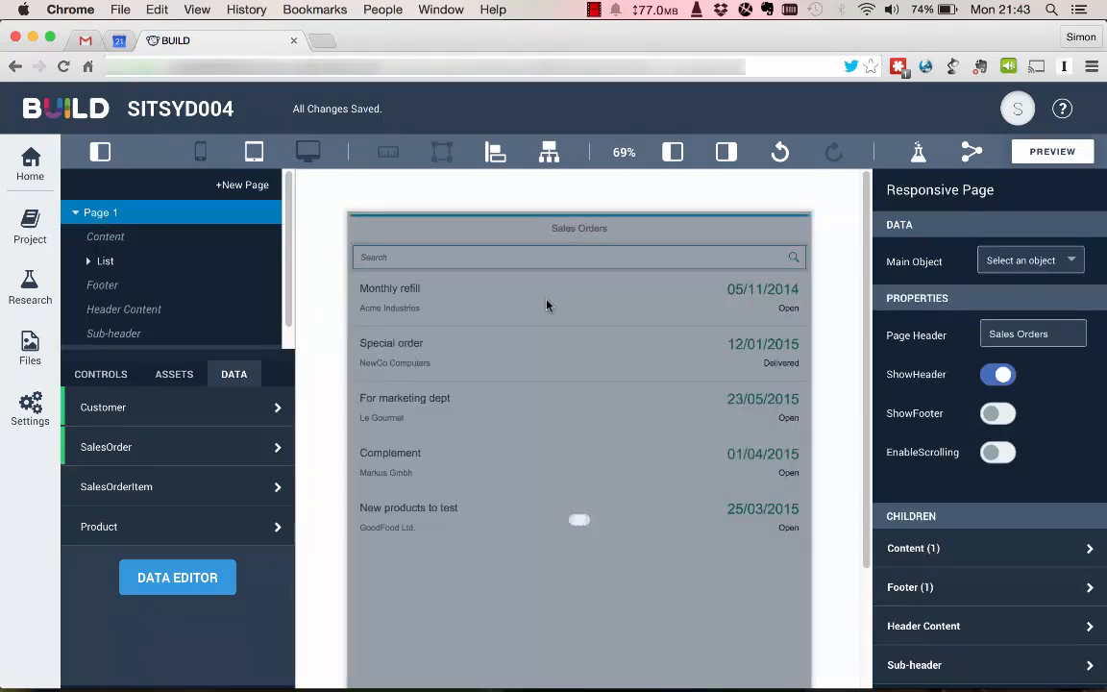
{"action": "left_click", "coordinate": [546, 306]}
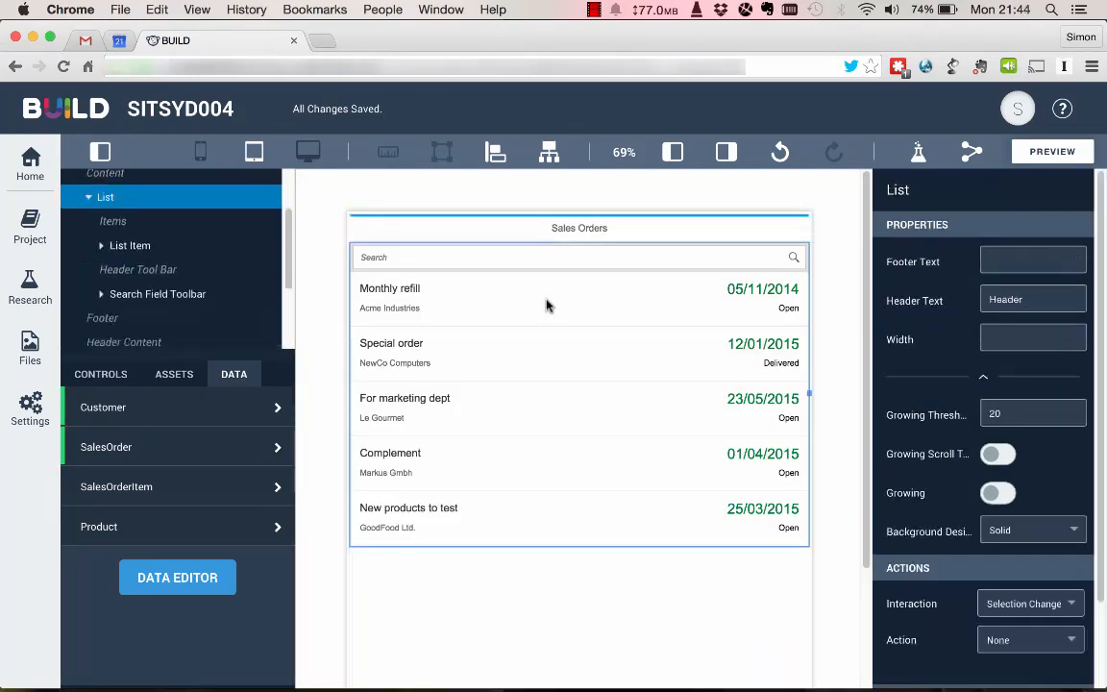
{"action": "left_click", "coordinate": [546, 306]}
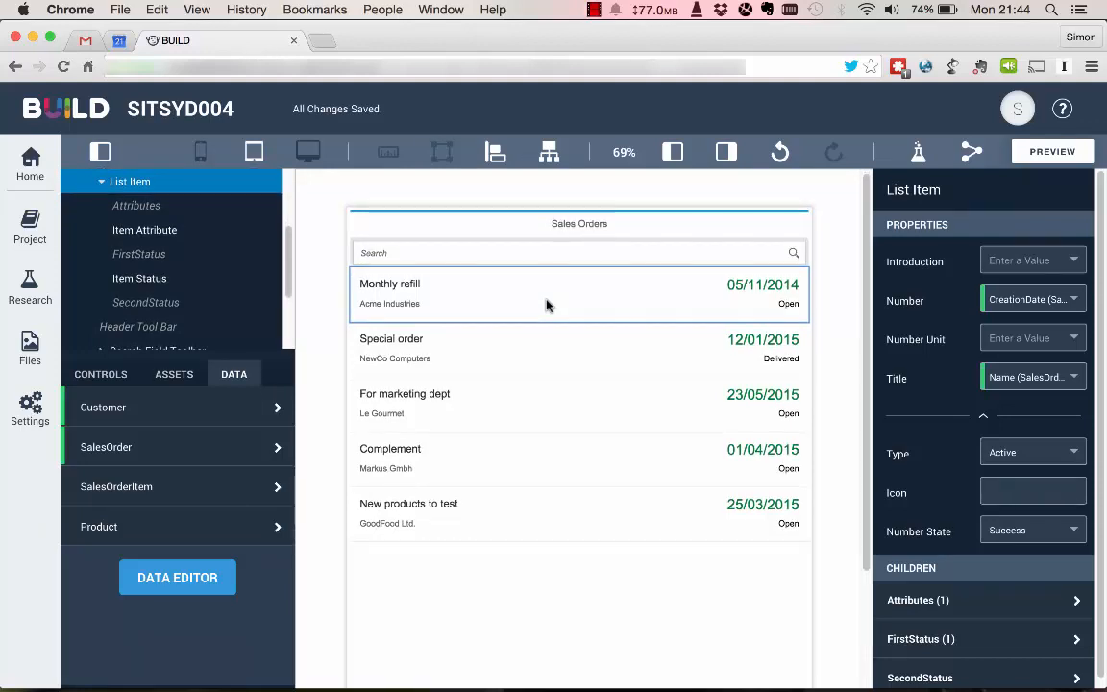
{"action": "left_click", "coordinate": [1073, 453]}
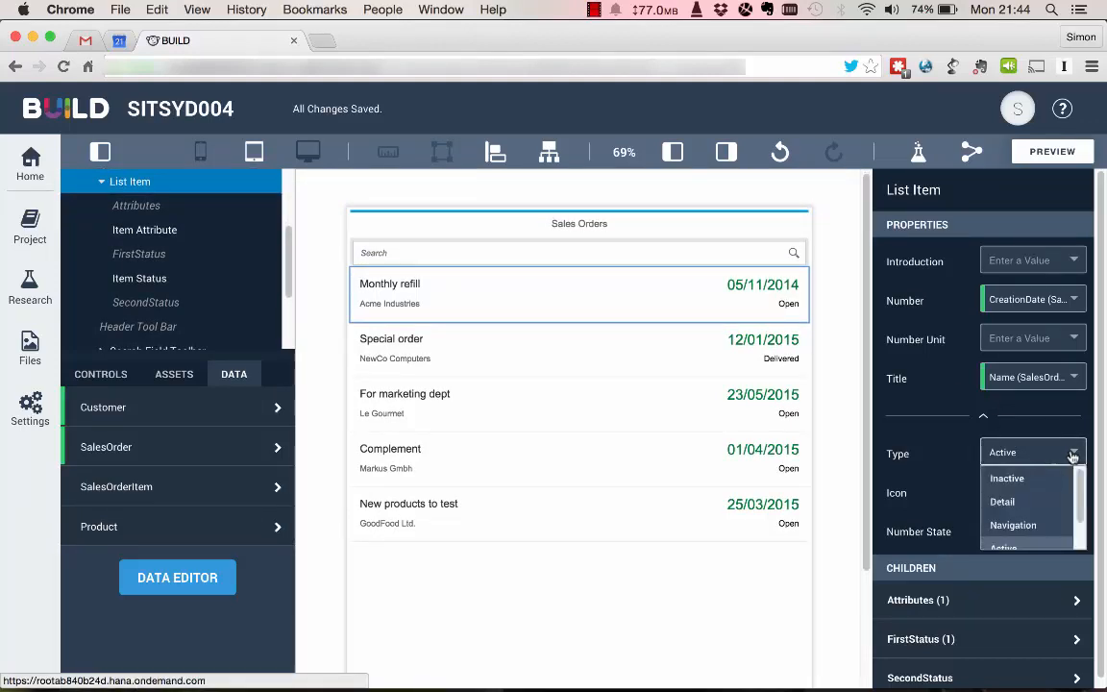
{"action": "scroll", "coordinate": [1034, 502], "scroll_direction": "down", "scroll_amount": 2}
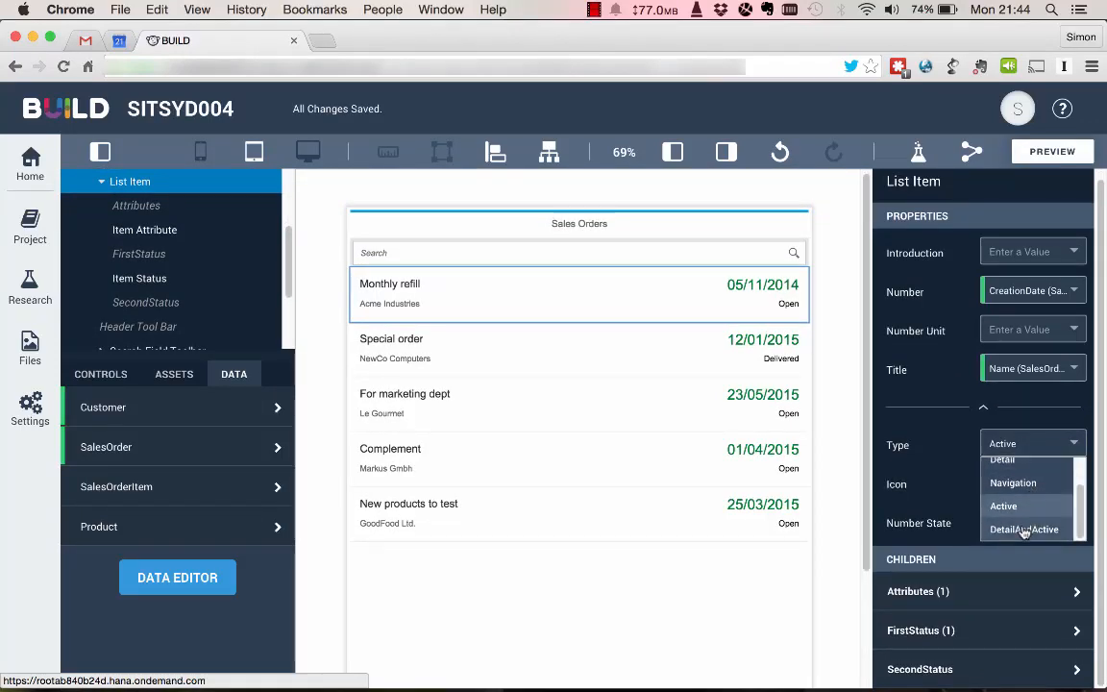
{"action": "left_click", "coordinate": [1021, 529]}
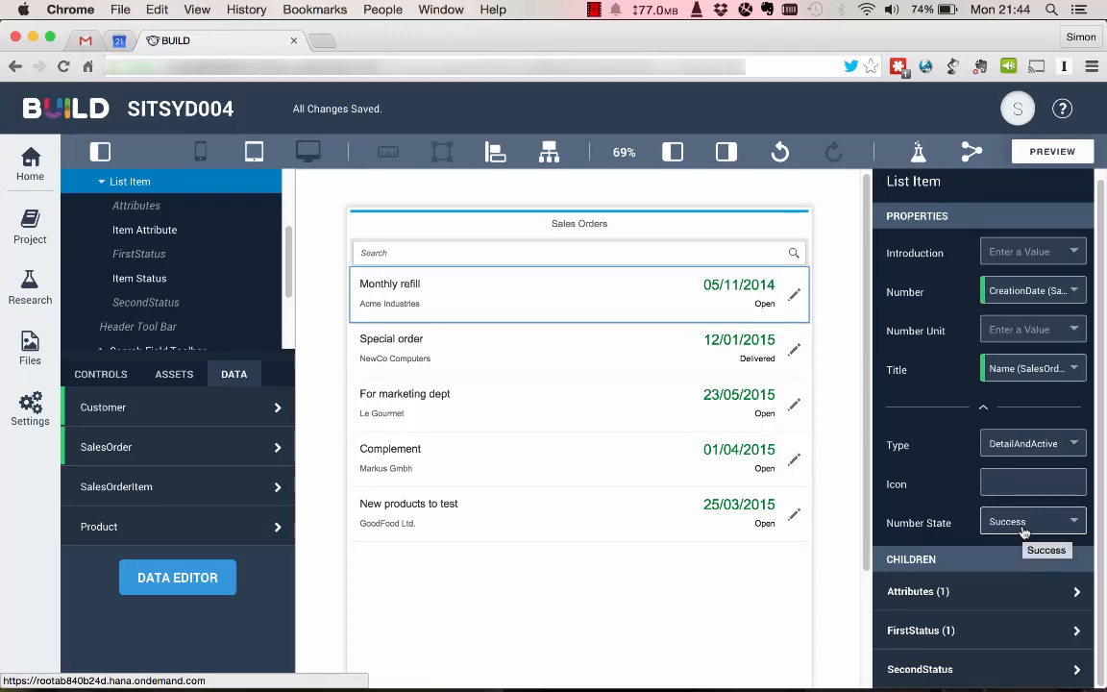
Set the Page 1 list's Item Press interaction to the Navigate To action with Page 2 as the destination.
{"action": "left_click", "coordinate": [576, 400]}
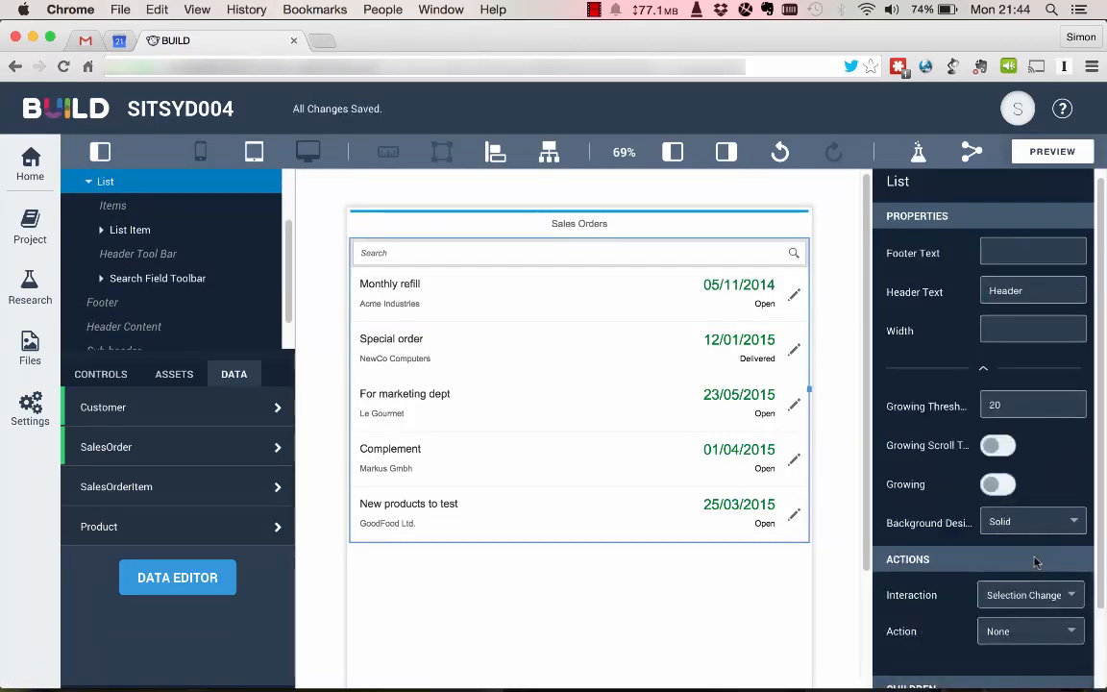
{"action": "left_click", "coordinate": [1068, 596]}
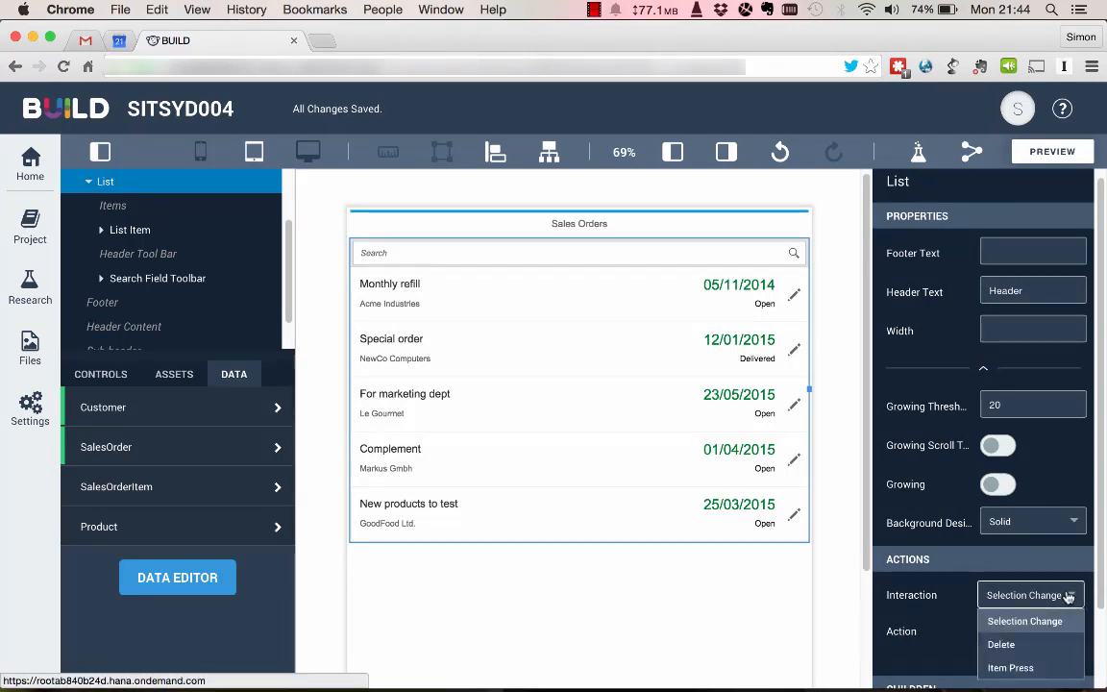
{"action": "left_click", "coordinate": [1012, 667]}
{"action": "left_click", "coordinate": [1026, 632]}
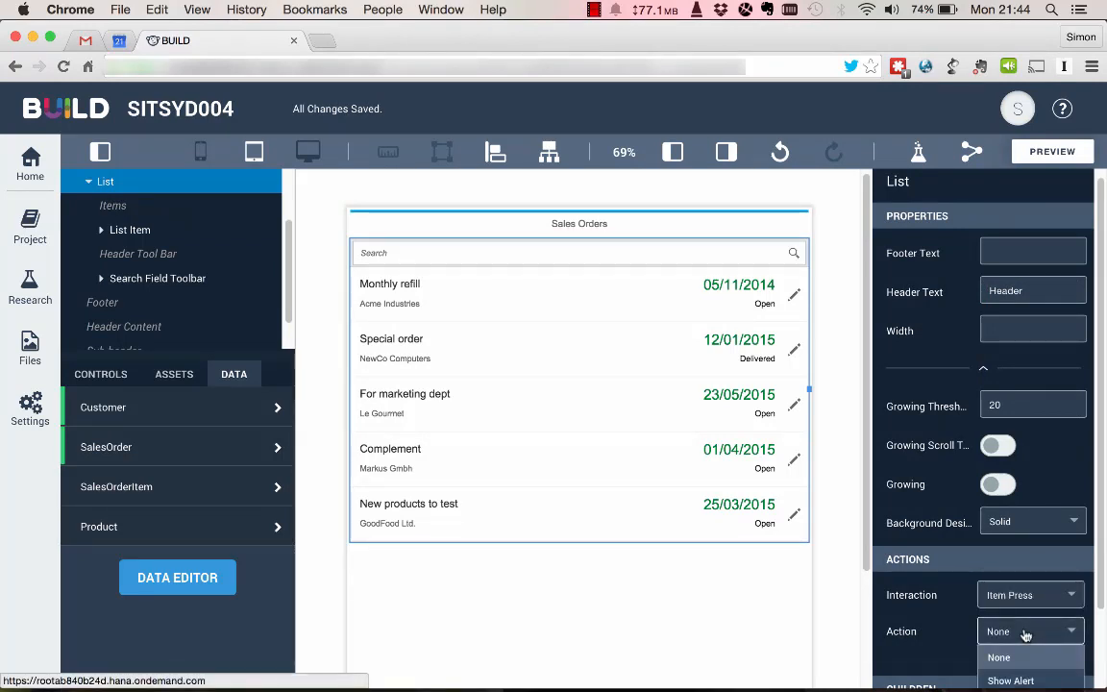
{"action": "scroll", "coordinate": [1023, 647], "scroll_direction": "down", "scroll_amount": 2}
{"action": "left_click", "coordinate": [1021, 614]}
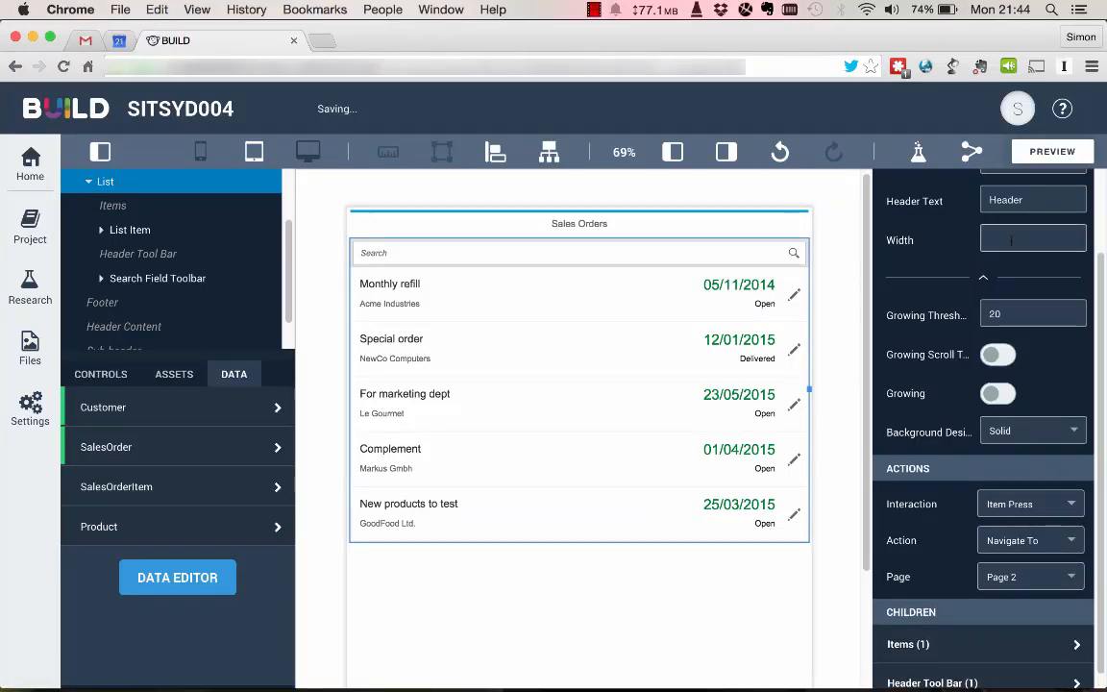
Preview the prototype, open the Monthly refill order to check the navigation to its items, and return to the editor.
{"action": "left_click", "coordinate": [1055, 154]}
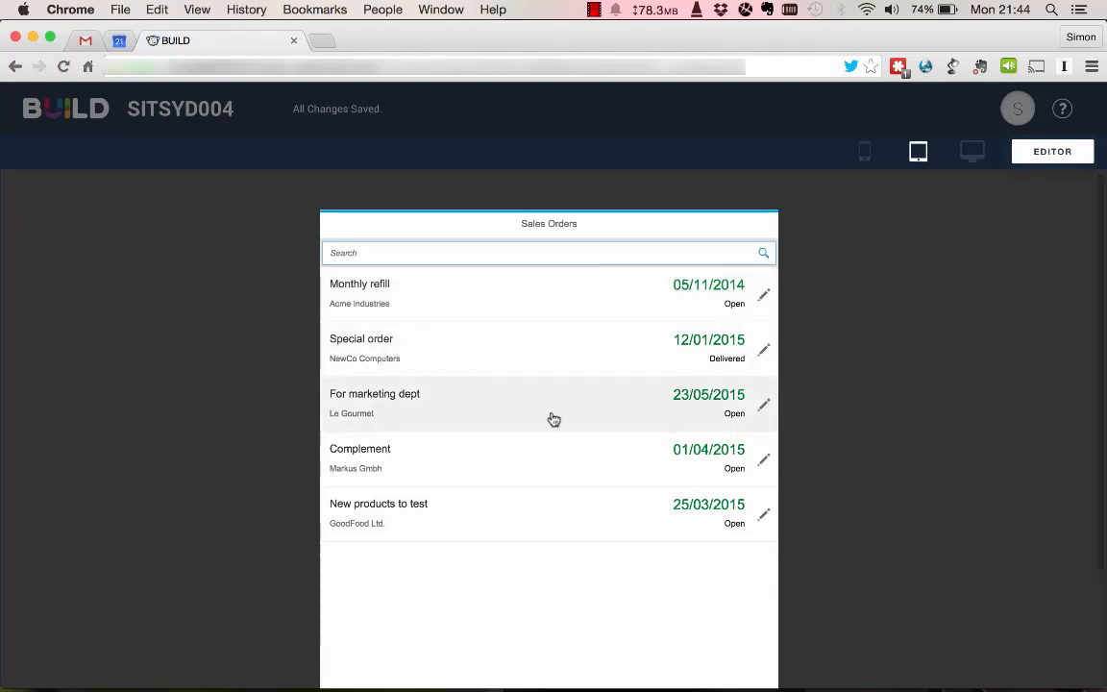
{"action": "left_click", "coordinate": [549, 309]}
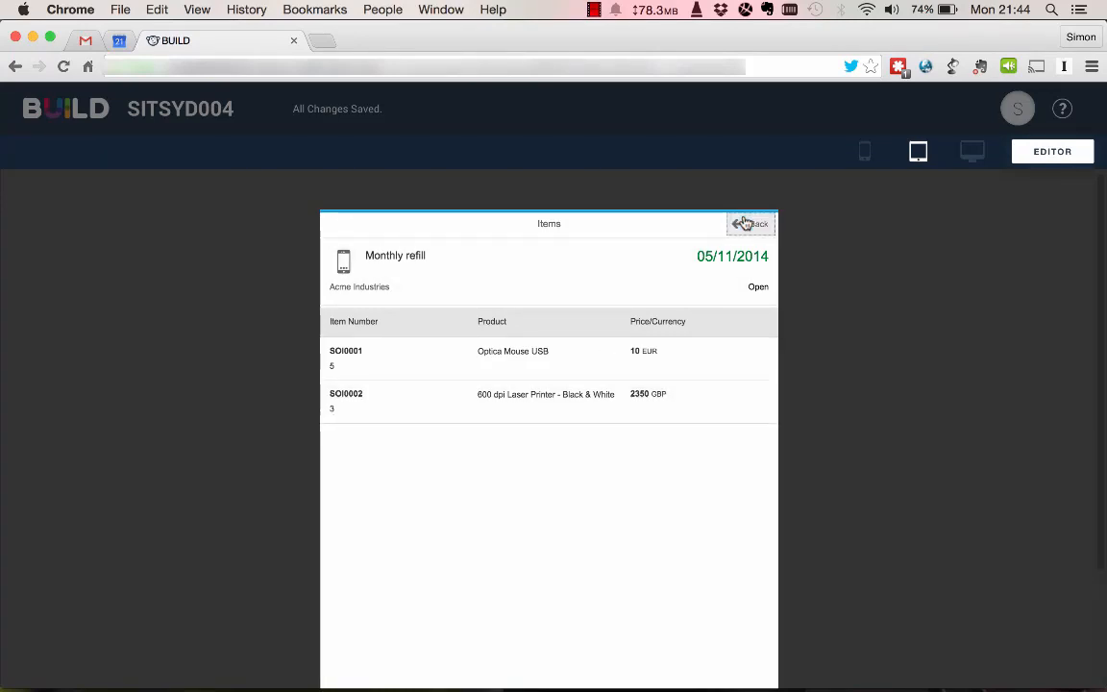
{"action": "left_click", "coordinate": [1053, 152]}
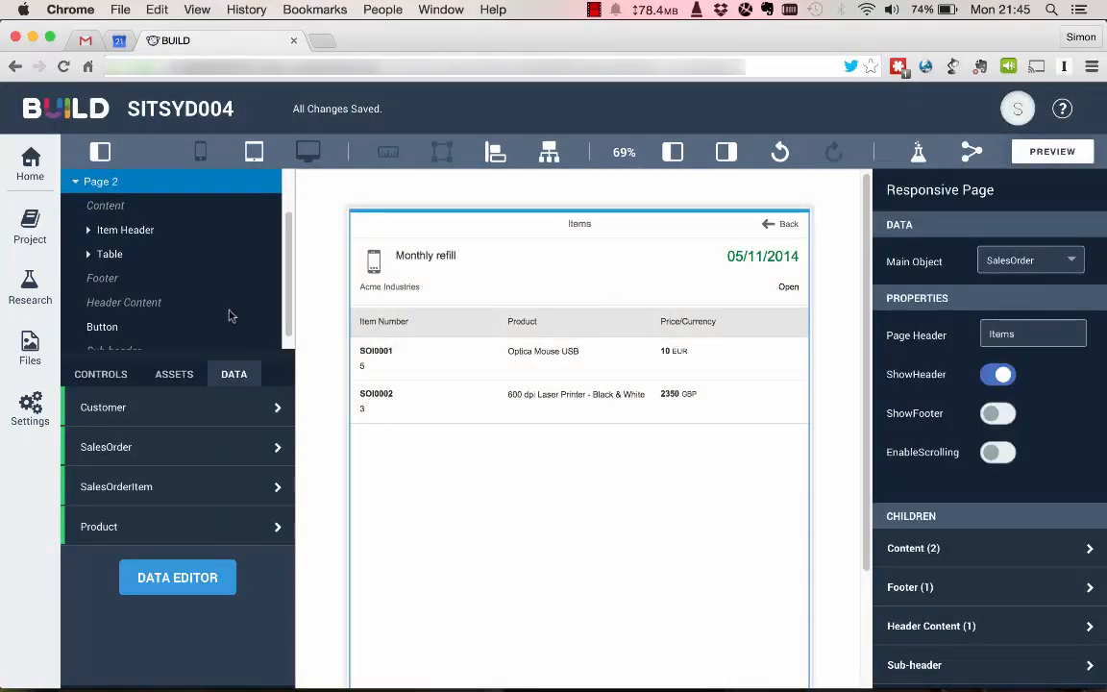
Set the Page 2 Back button's On Click interaction to the Navigate To action with Page 1 as the destination.
{"action": "left_click", "coordinate": [91, 334]}
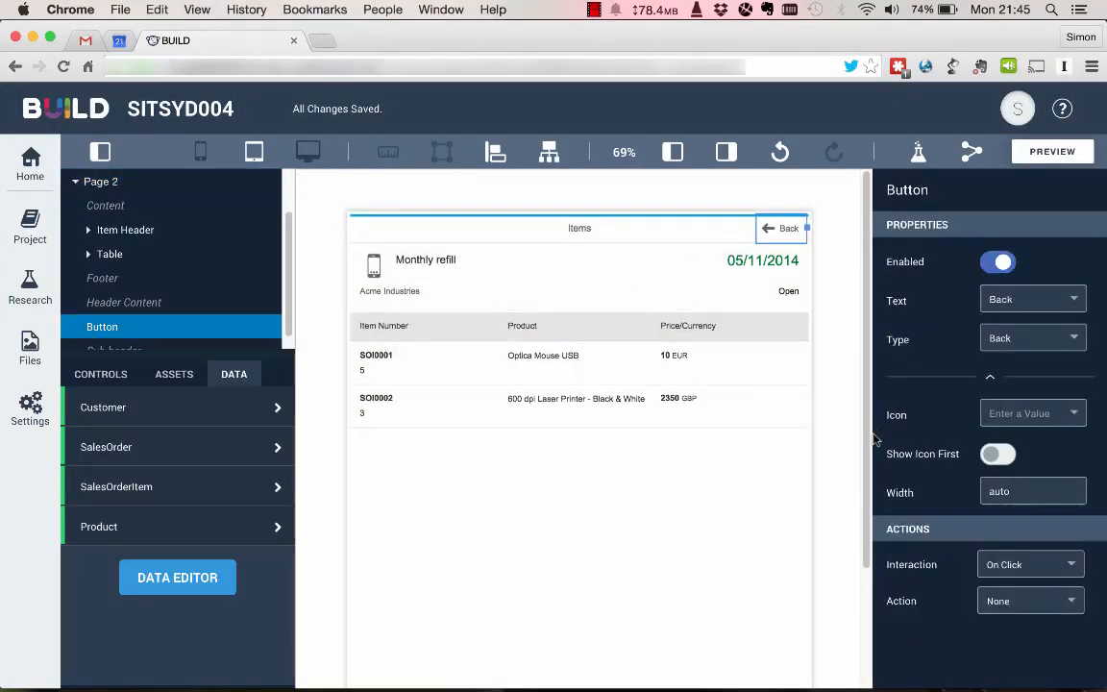
{"action": "left_click", "coordinate": [1072, 602]}
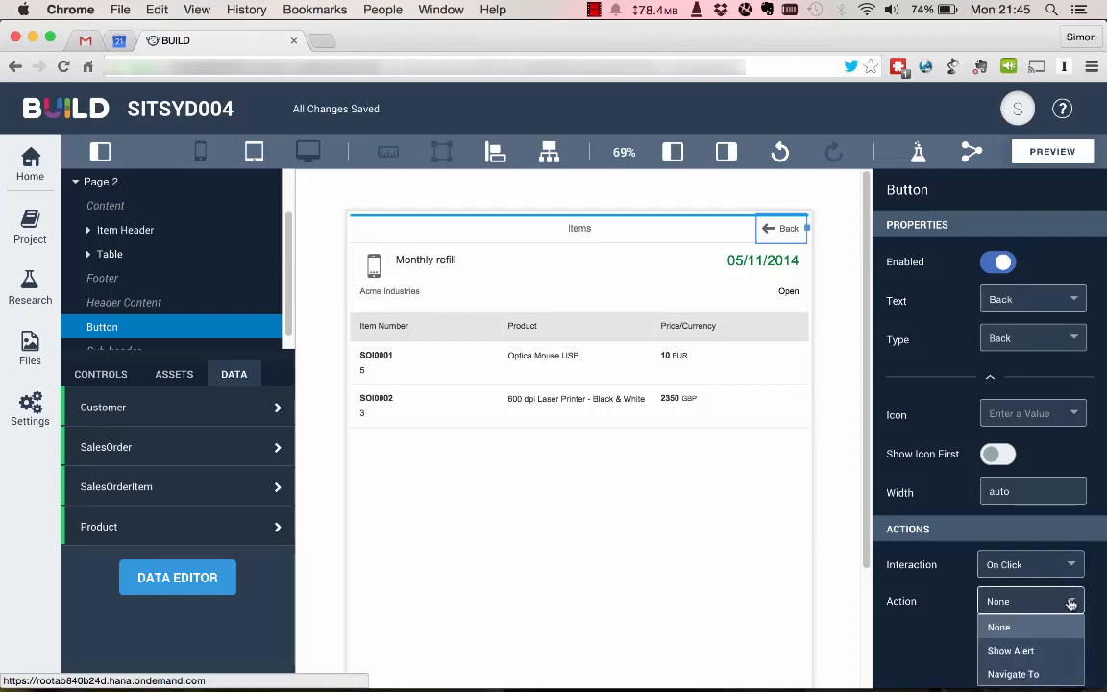
{"action": "left_click", "coordinate": [1012, 670]}
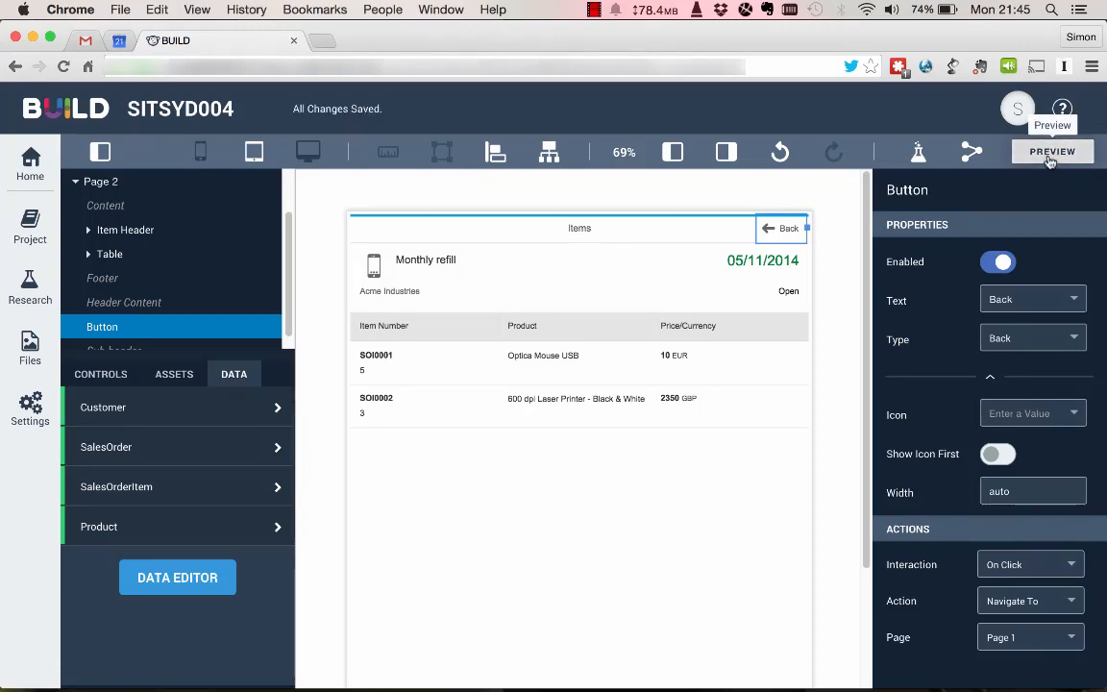
Preview the prototype and test navigation between both pages using the Back button and the For marketing dept order, then return to the editor.
{"action": "left_click", "coordinate": [1051, 154]}
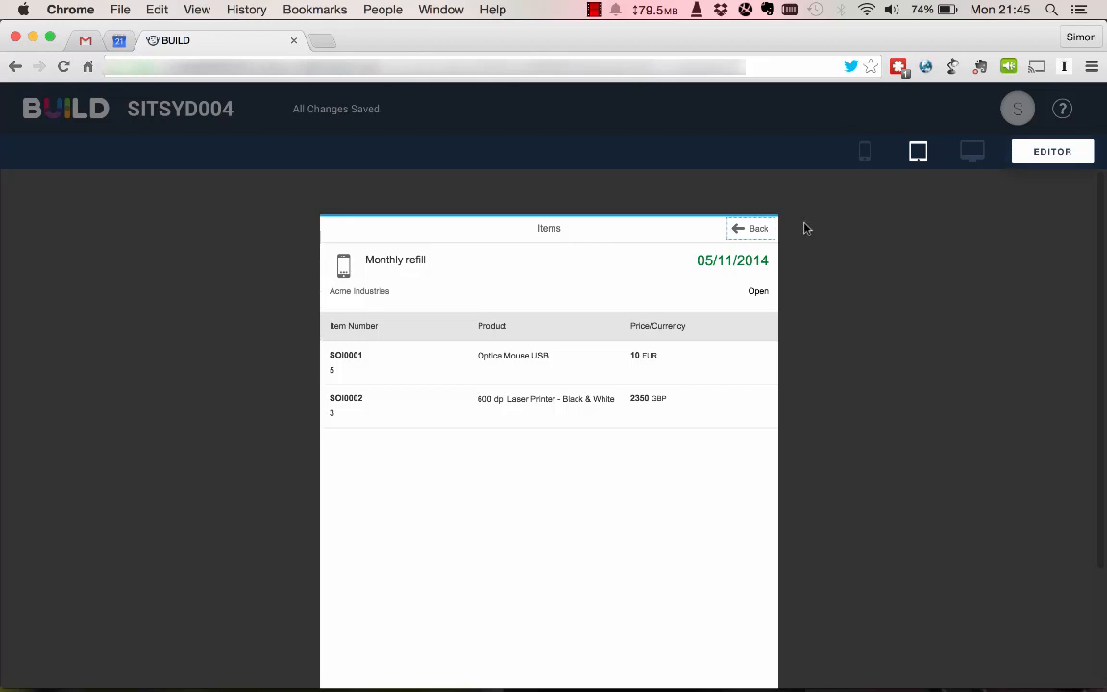
{"action": "left_click", "coordinate": [753, 232]}
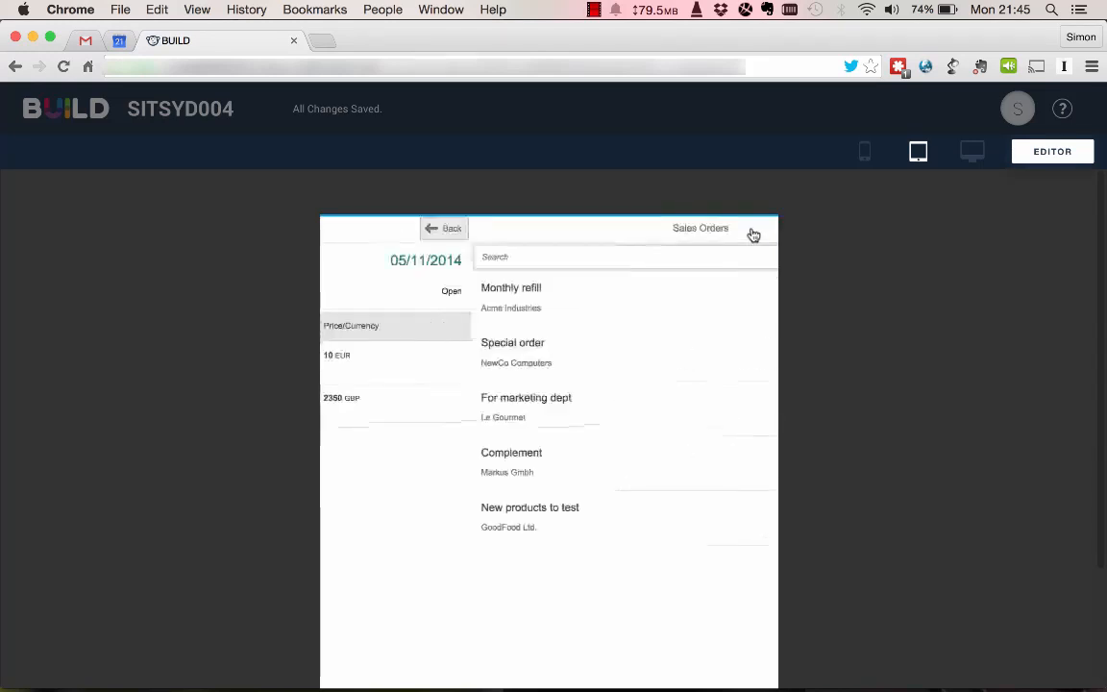
{"action": "left_click", "coordinate": [692, 408]}
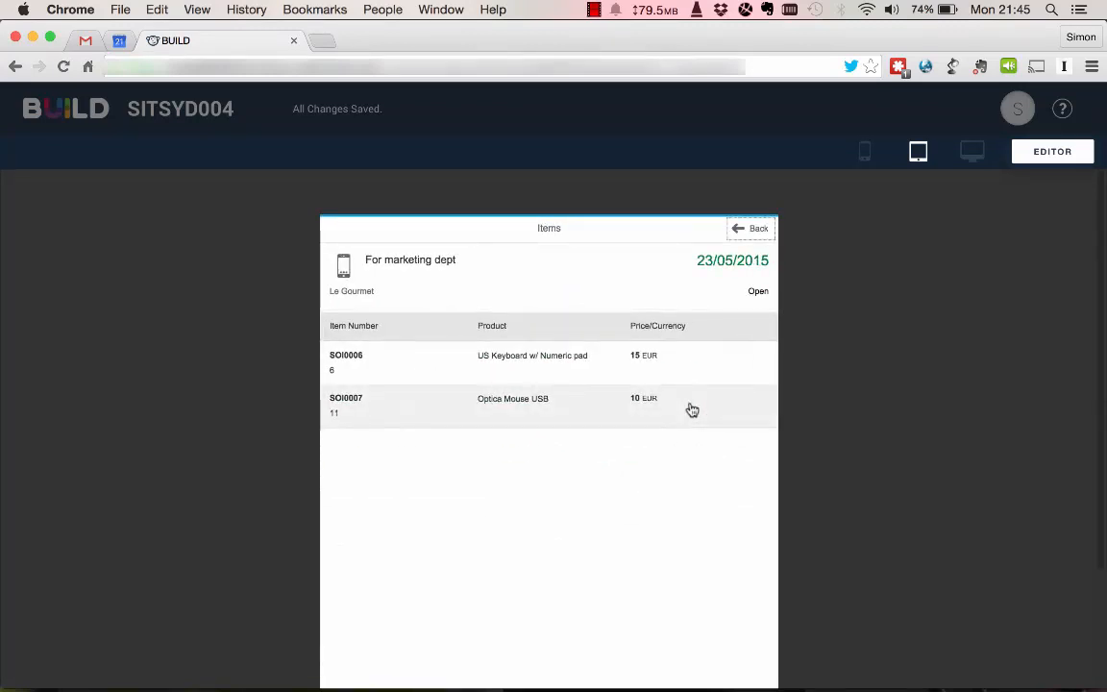
{"action": "left_click", "coordinate": [741, 233]}
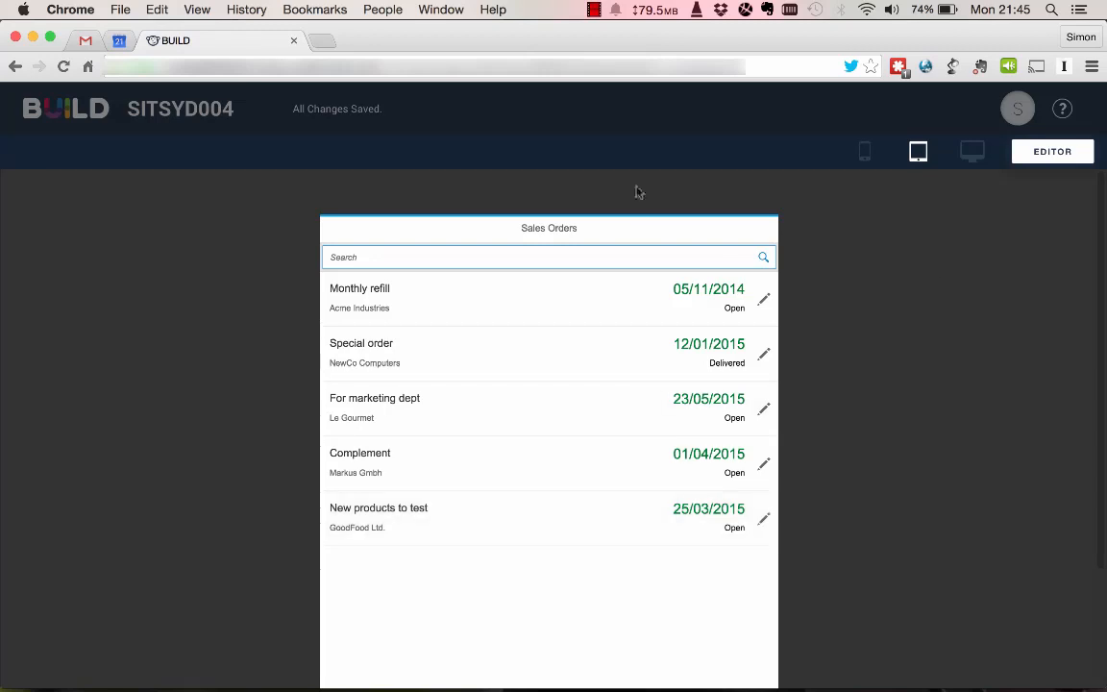
{"action": "left_click", "coordinate": [1062, 156]}
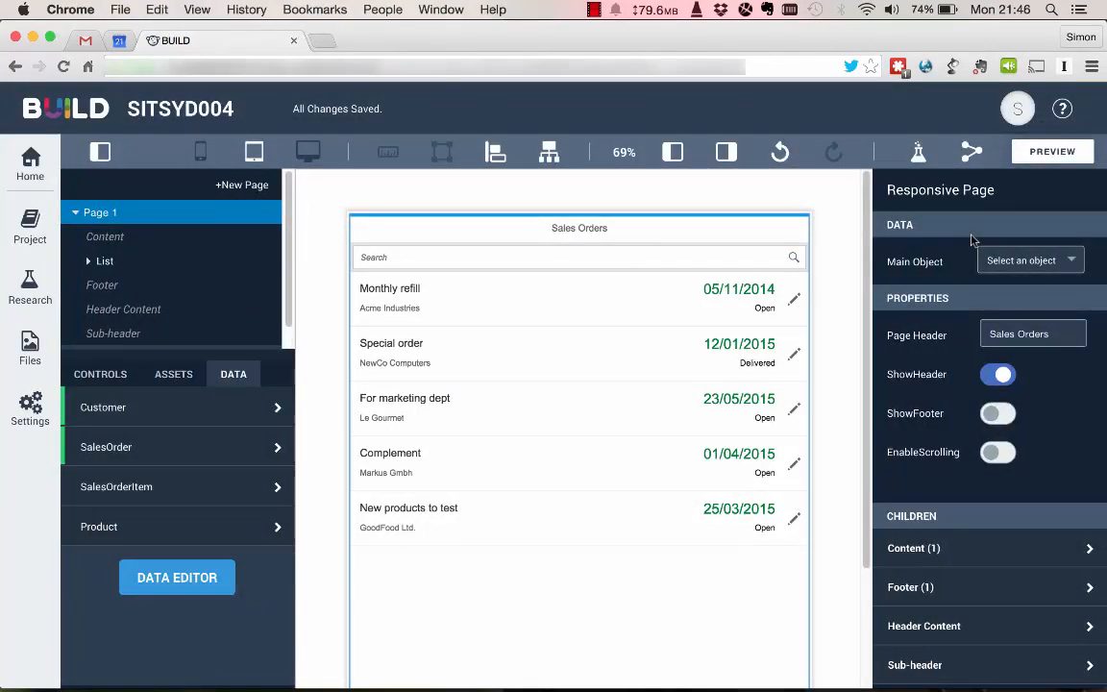
Publish the project to create a sharable link and close the publishing popup.
{"action": "left_click", "coordinate": [972, 153]}
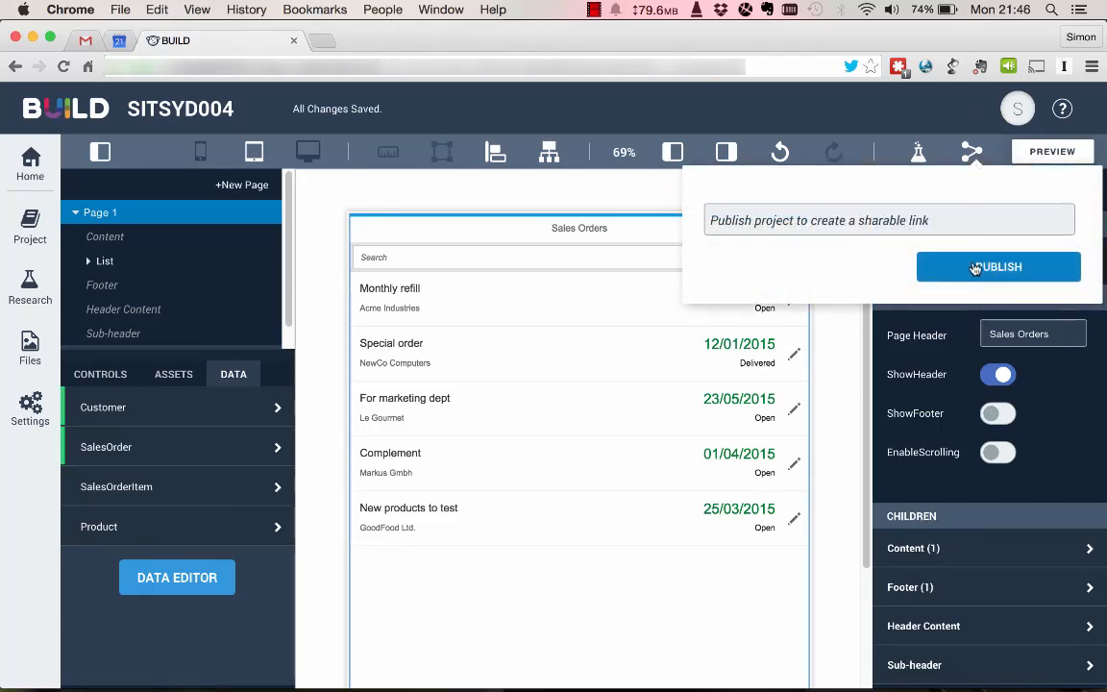
{"action": "left_click", "coordinate": [975, 269]}
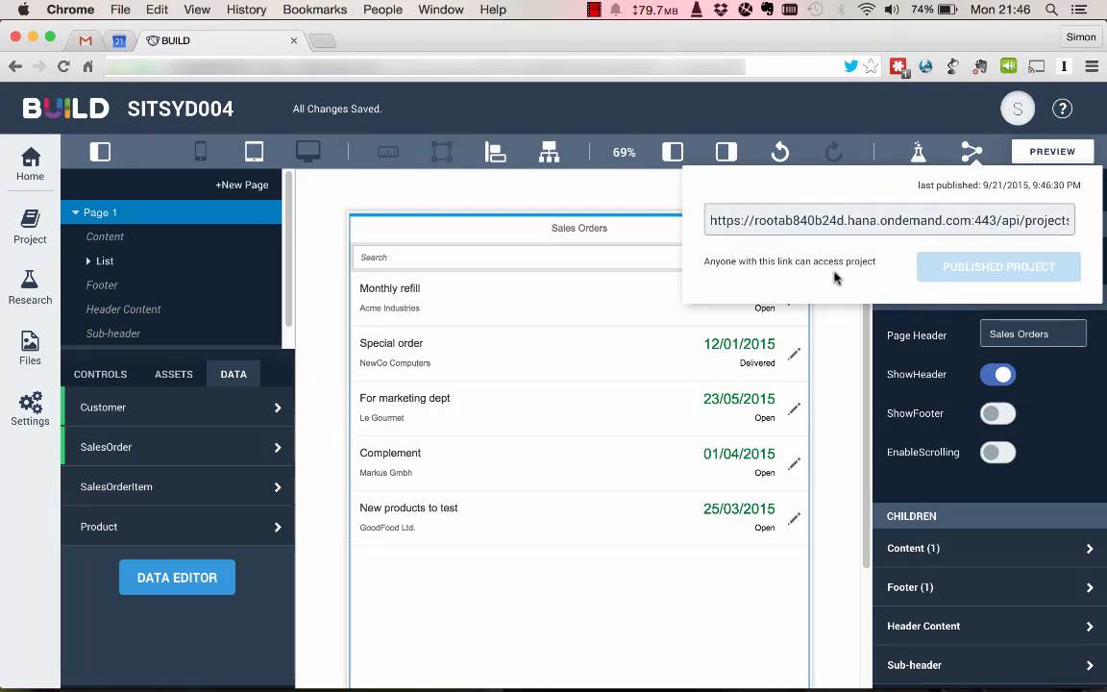
{"action": "left_click", "coordinate": [904, 156]}
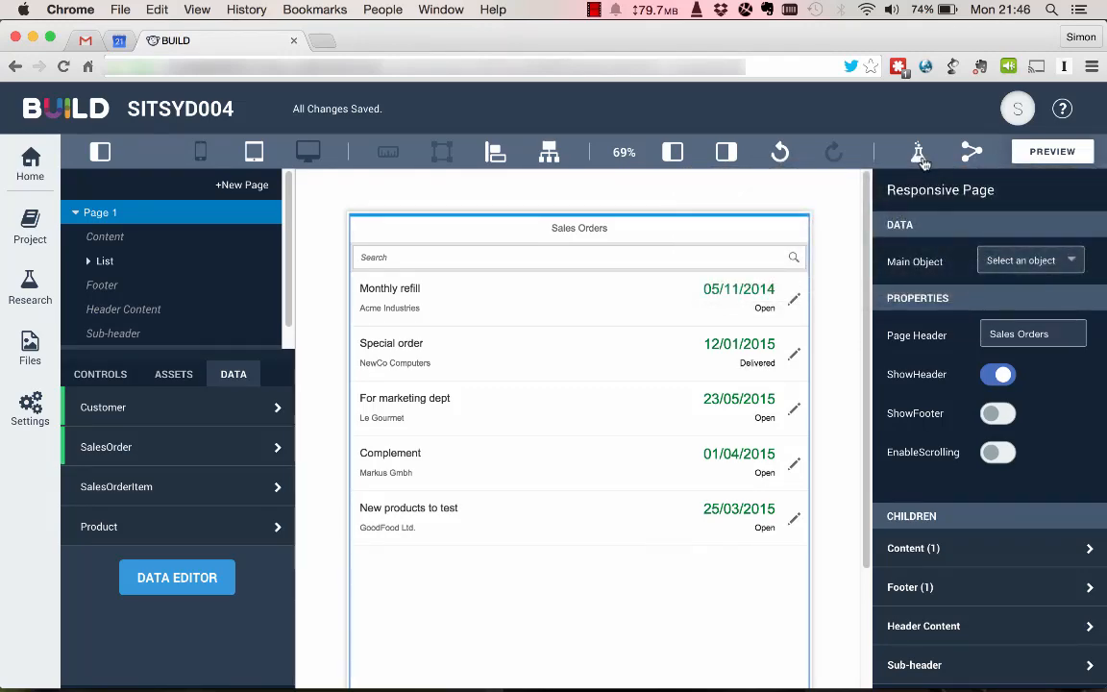
Create a study named "User Study #1" with a description beginning "First St" and go to its research page.
{"action": "left_click", "coordinate": [919, 156]}
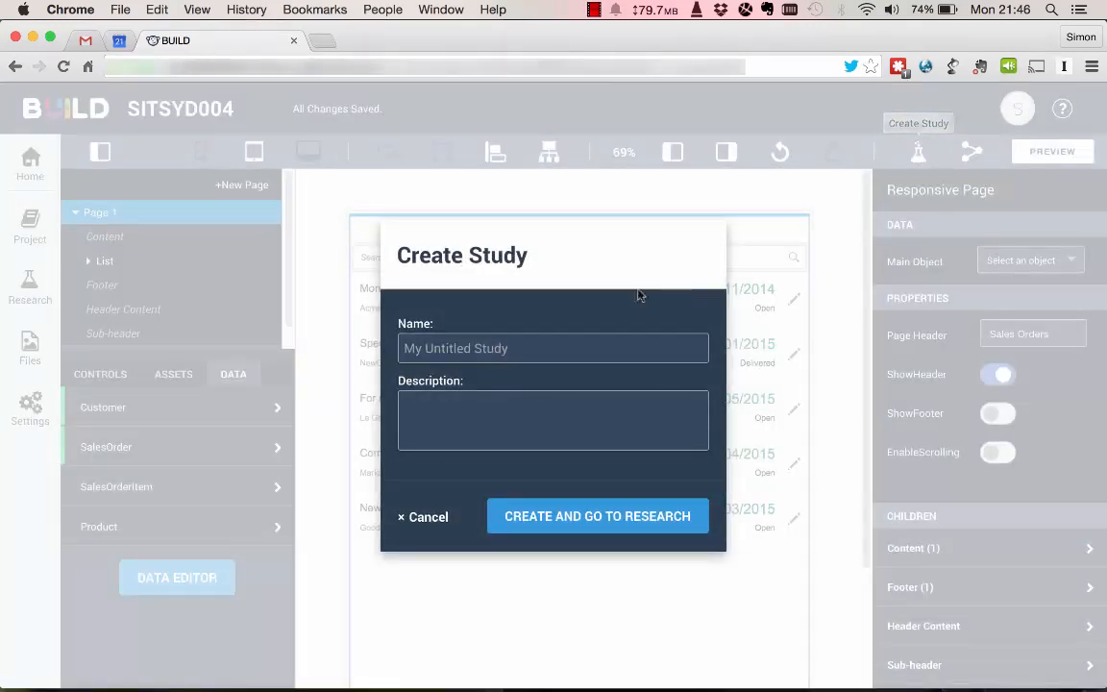
{"action": "left_click", "coordinate": [438, 344]}
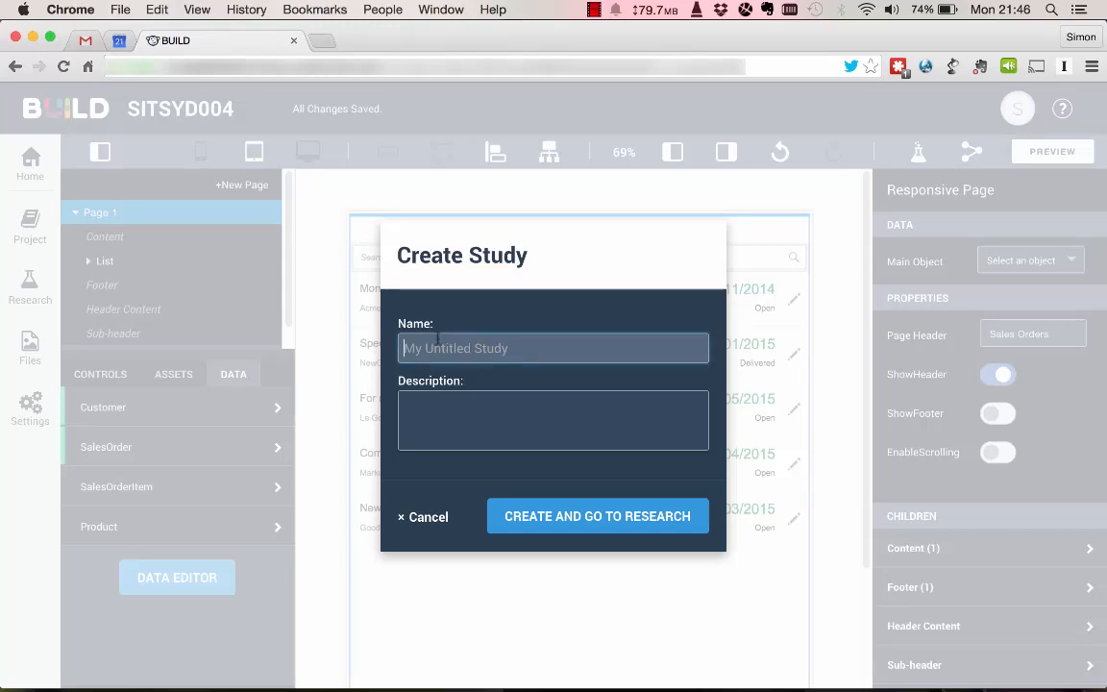
{"action": "type", "text": "User Study #1"}
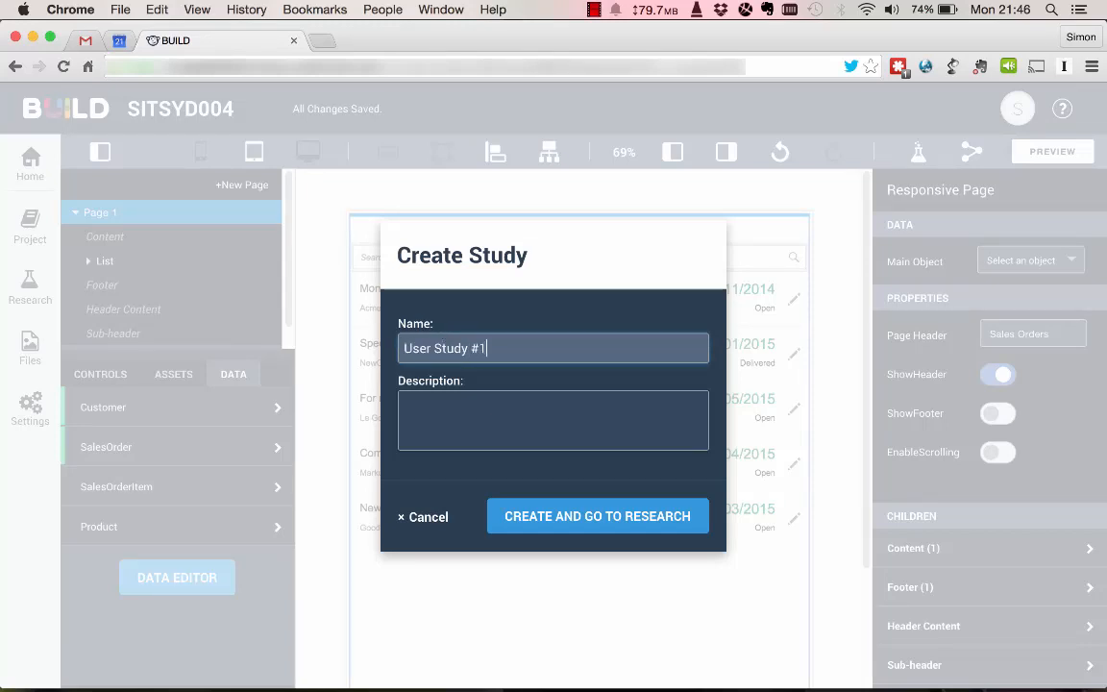
{"action": "key", "text": "Tab"}
{"action": "type", "text": "Firs"}
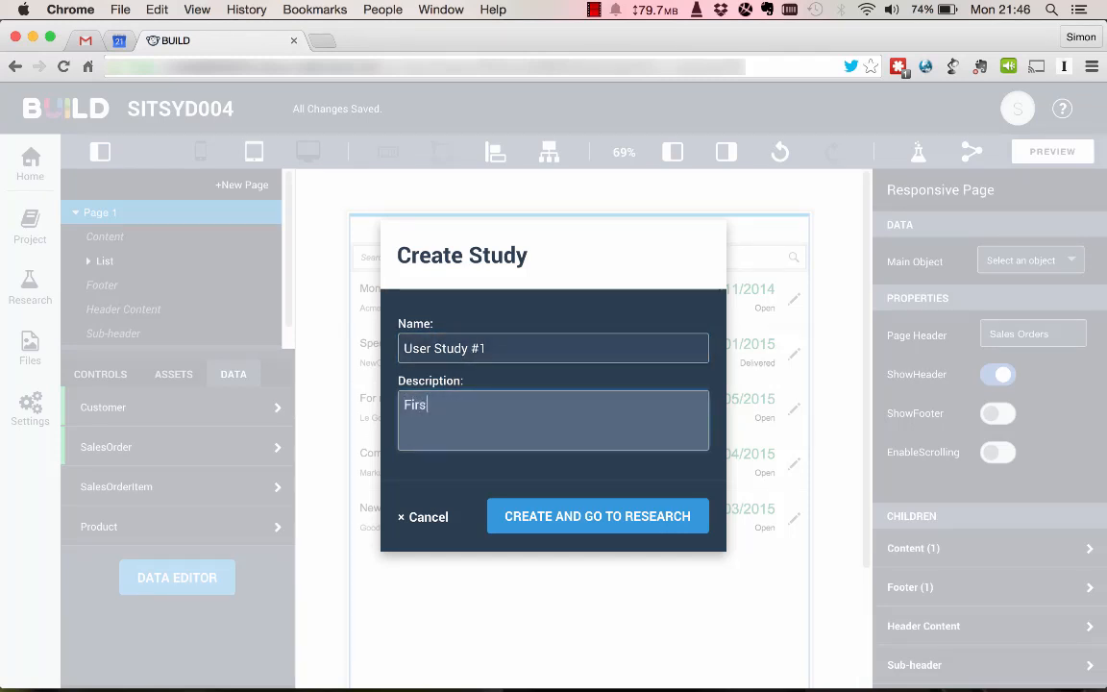
{"action": "type", "text": "t Study"}
{"action": "left_click", "coordinate": [556, 518]}
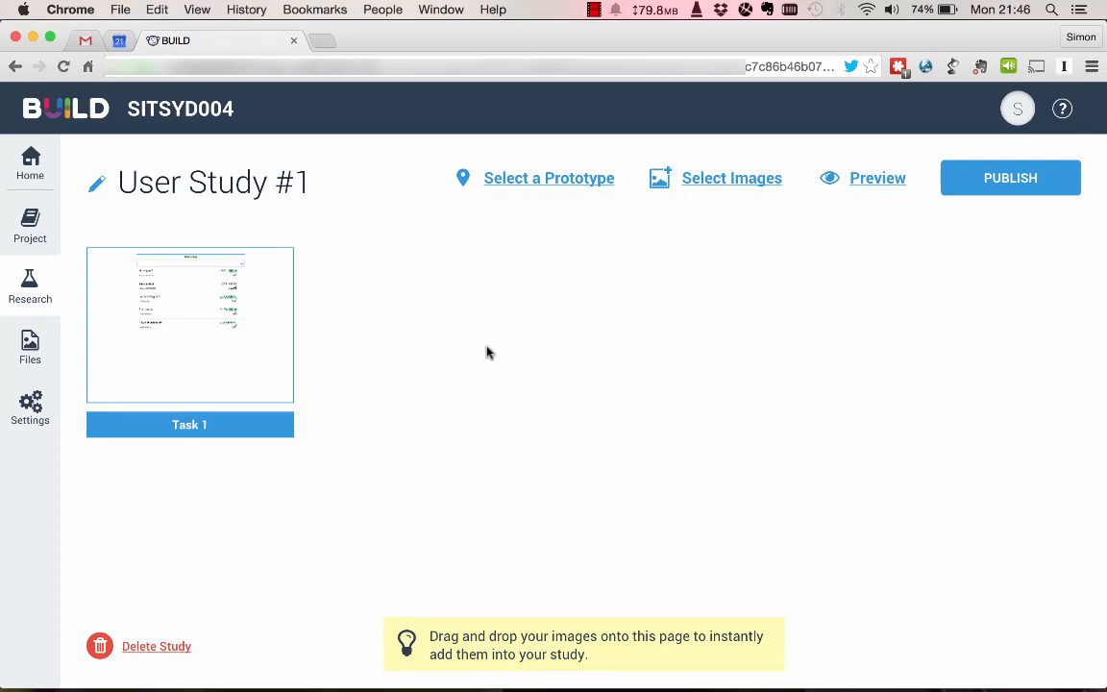
Open Task 1 of the study for definition and rename it "Drill down to Sales Order Items".
{"action": "mouse_move", "coordinate": [200, 390]}
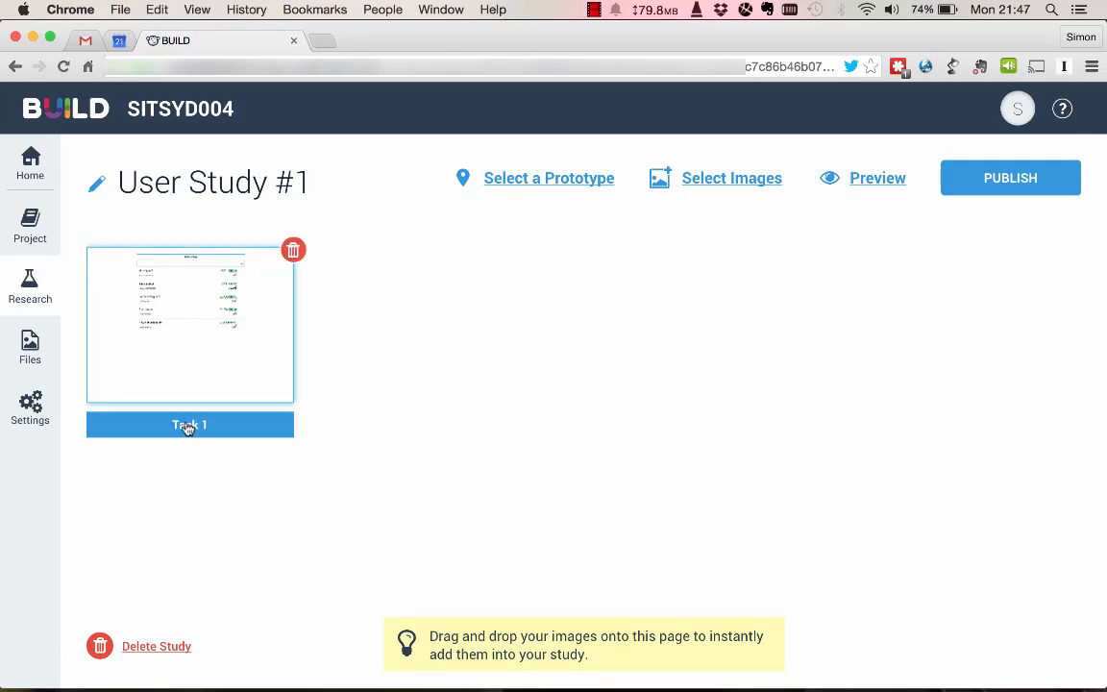
{"action": "left_click", "coordinate": [193, 368]}
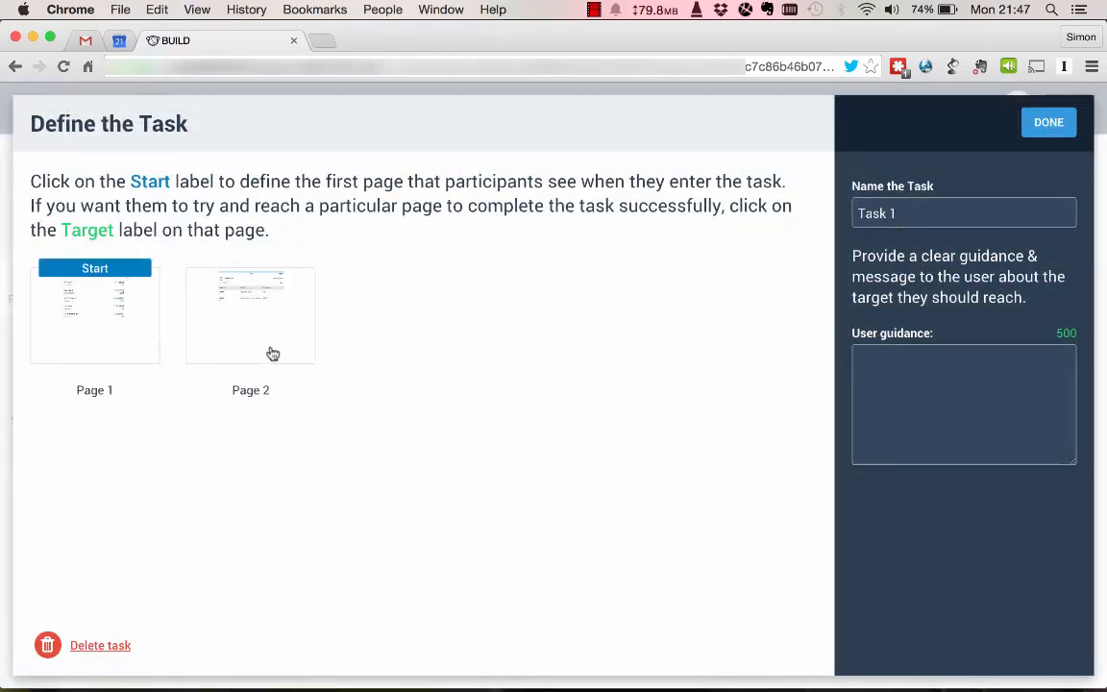
{"action": "mouse_move", "coordinate": [898, 213]}
{"action": "left_mouse_down"}
{"action": "mouse_move", "coordinate": [872, 212]}
{"action": "mouse_move", "coordinate": [878, 205]}
{"action": "left_mouse_up"}
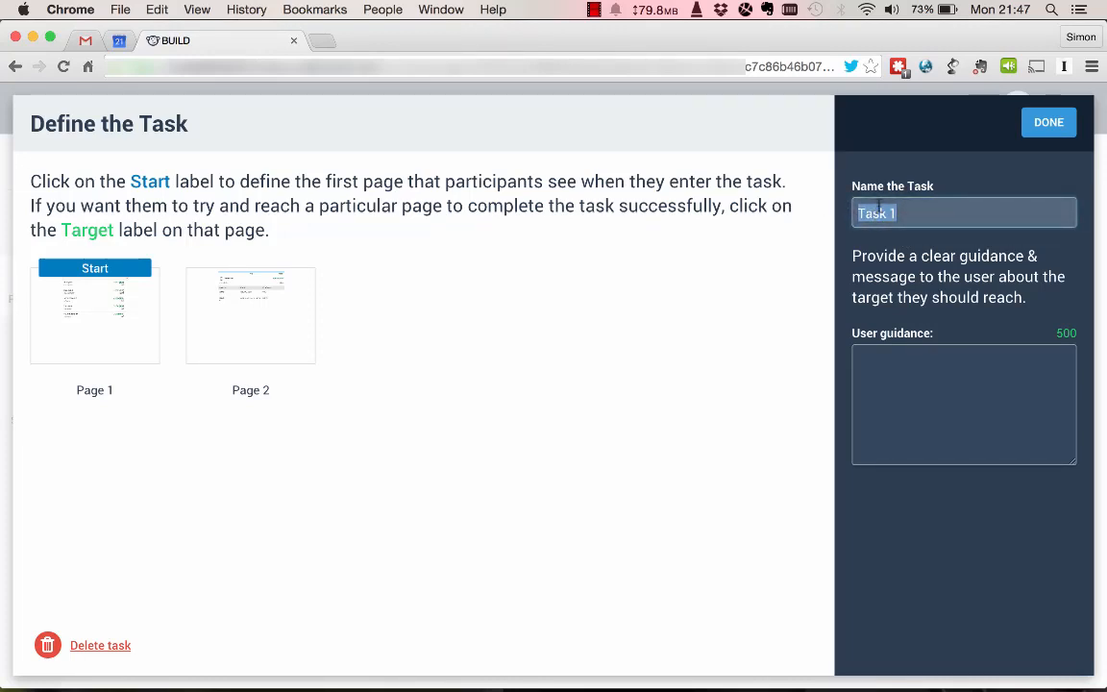
{"action": "type", "text": "Drill down to Sale"}
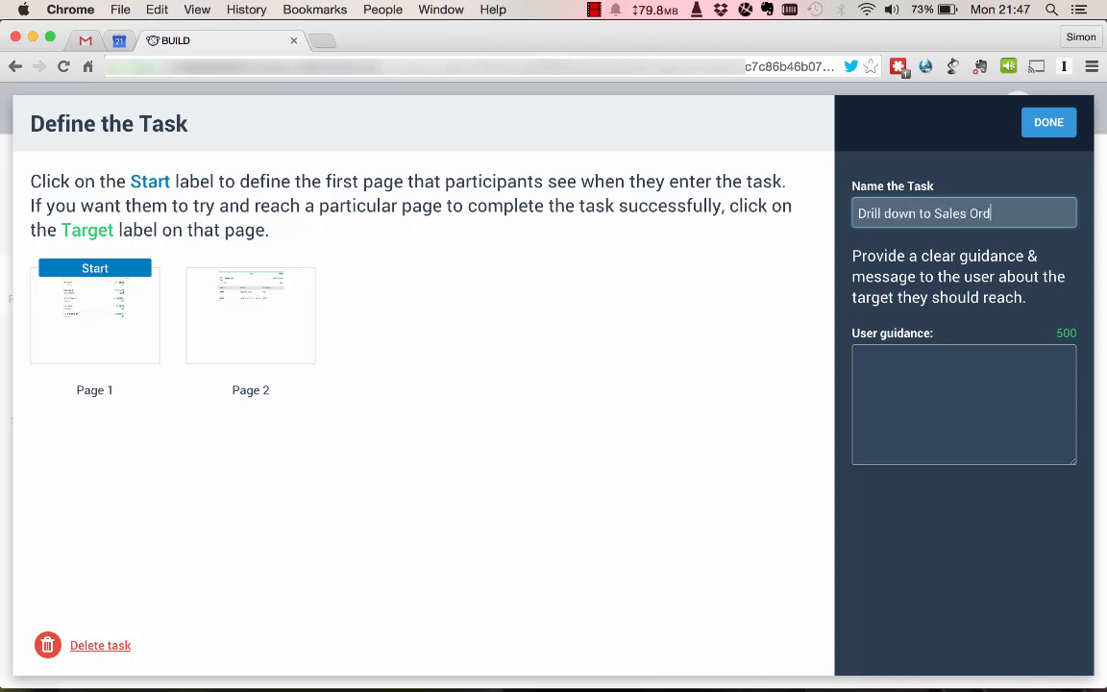
{"action": "type", "text": "s Order Items"}
Set the user guidance to "Find the sales order items for each sales order", mark Page 2 as the target, and finish the task definition.
{"action": "left_click", "coordinate": [939, 359]}
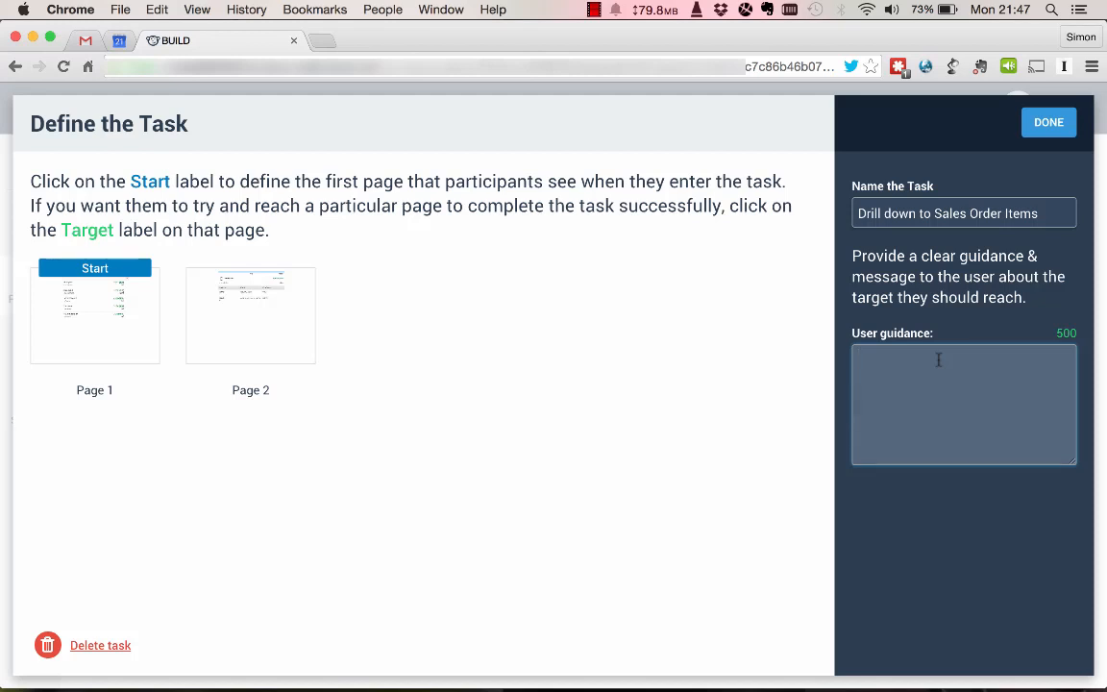
{"action": "type", "text": "Find the sales"}
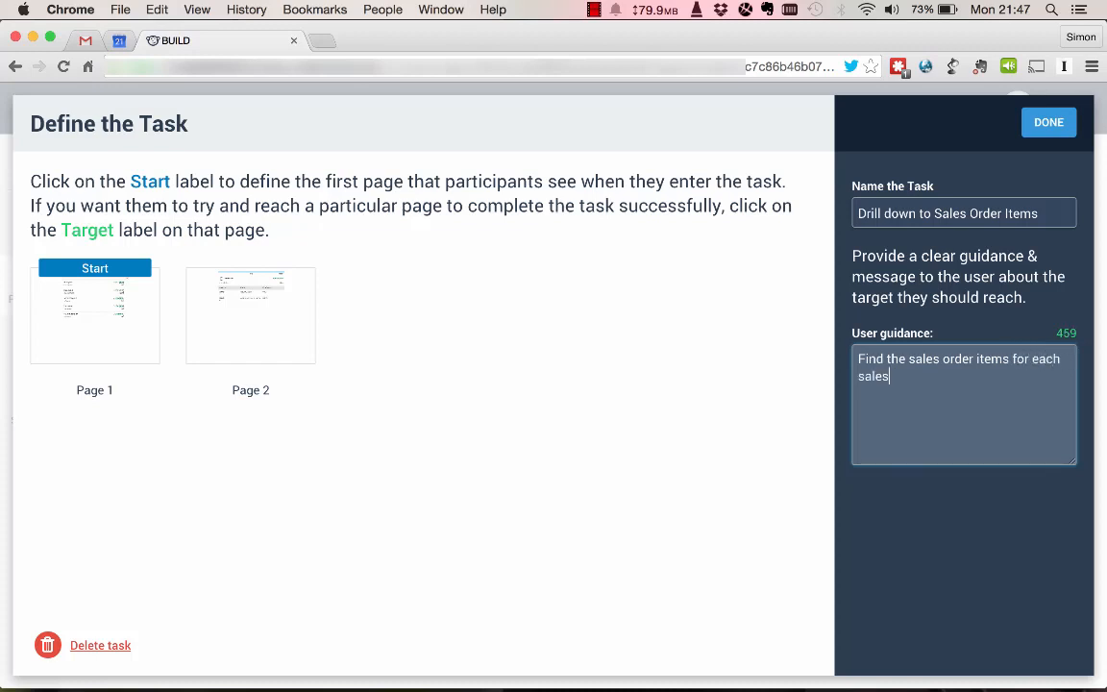
{"action": "type", "text": "order"}
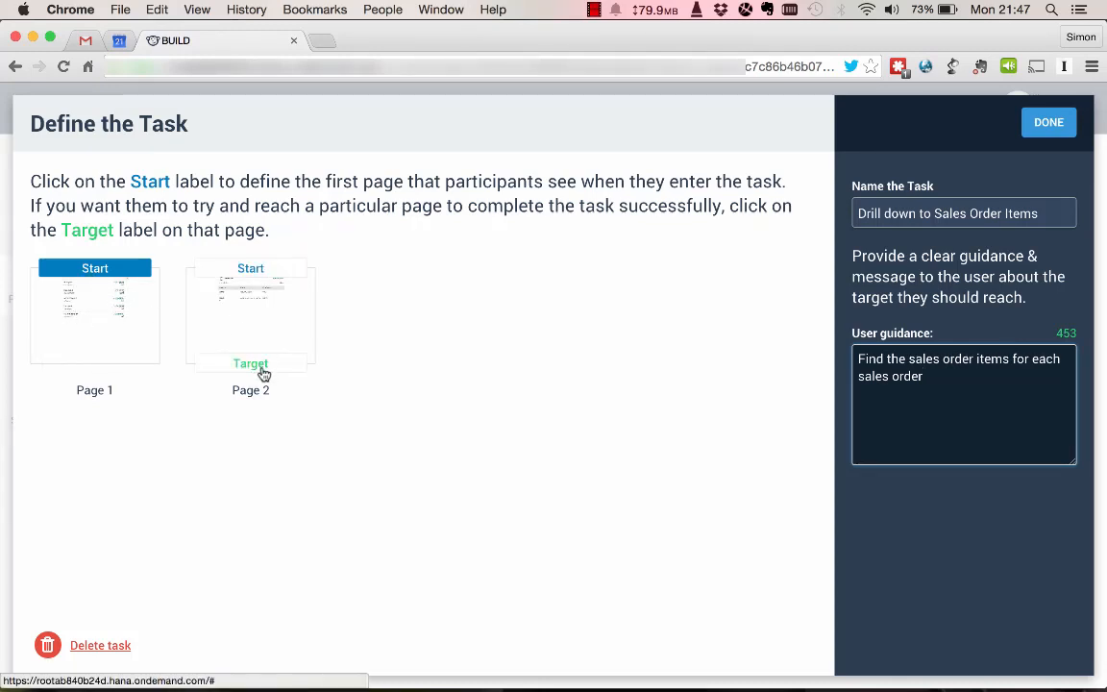
{"action": "left_click", "coordinate": [248, 365]}
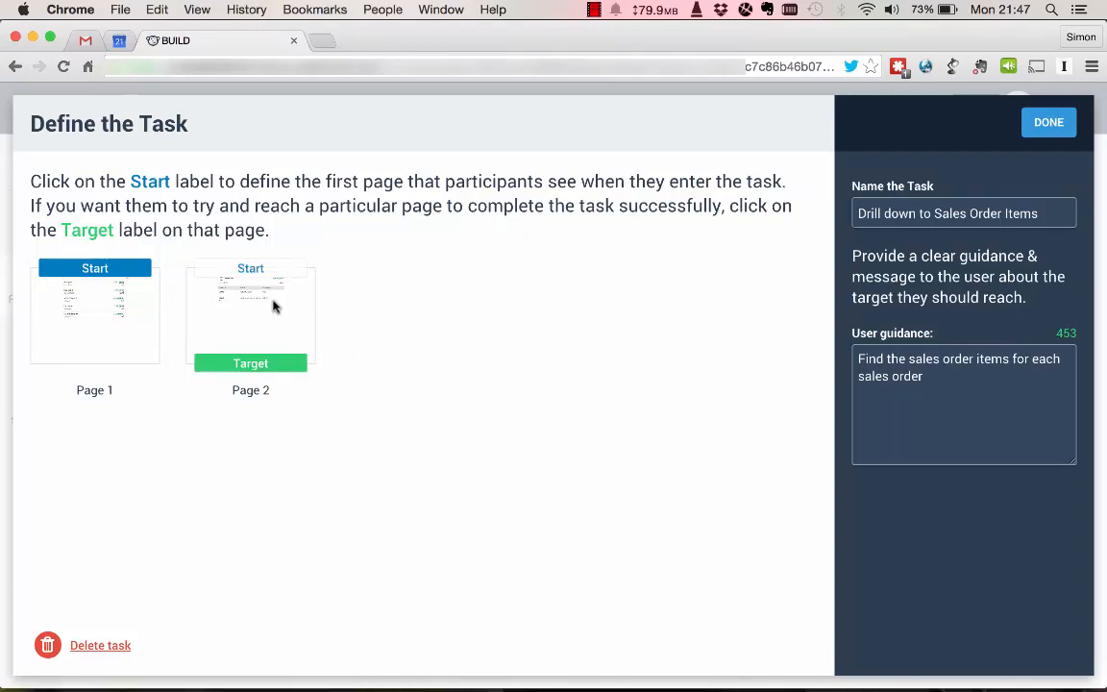
{"action": "left_click", "coordinate": [1049, 124]}
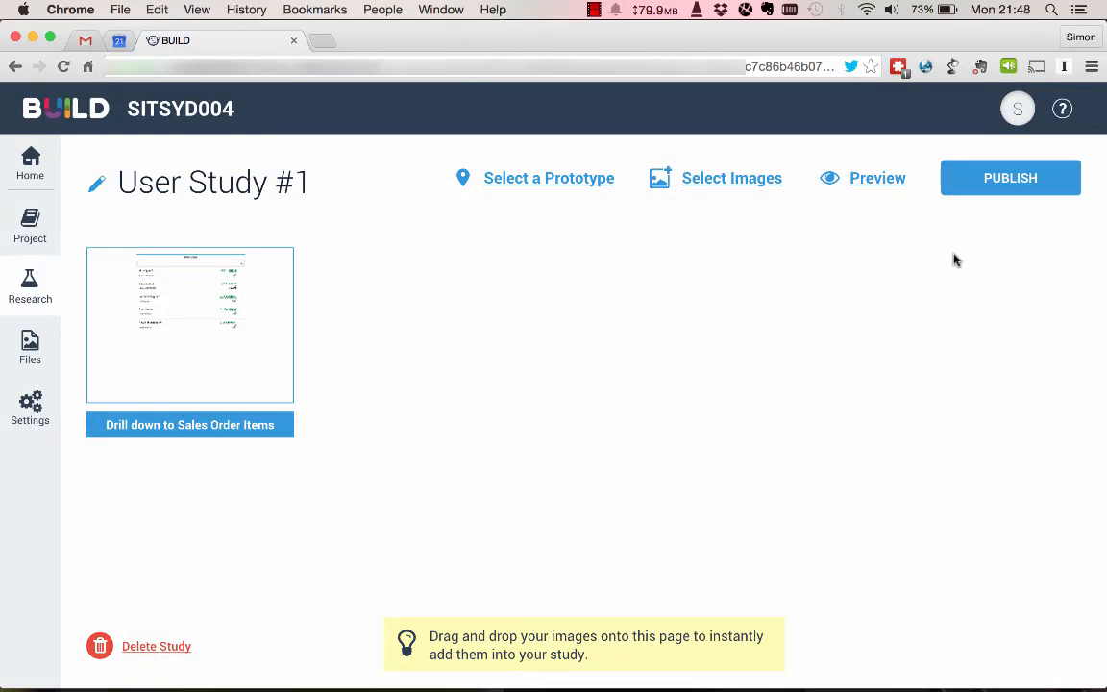
Publish User Study #1 for participation and open its study link in a new browser tab.
{"action": "left_click", "coordinate": [1019, 177]}
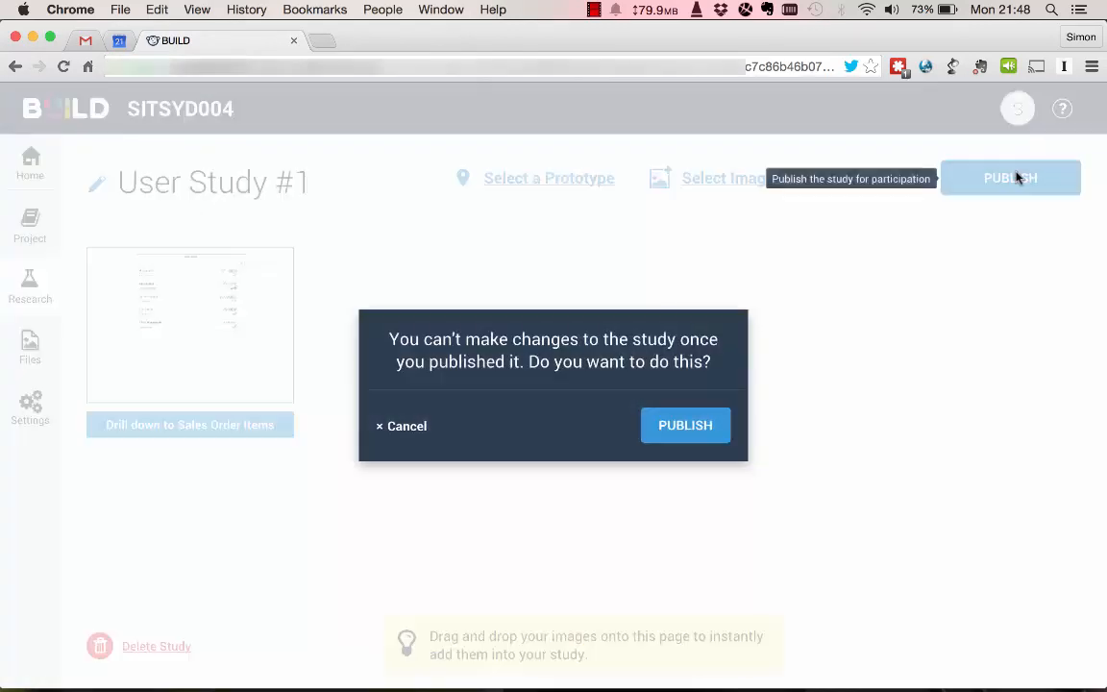
{"action": "left_click", "coordinate": [684, 435]}
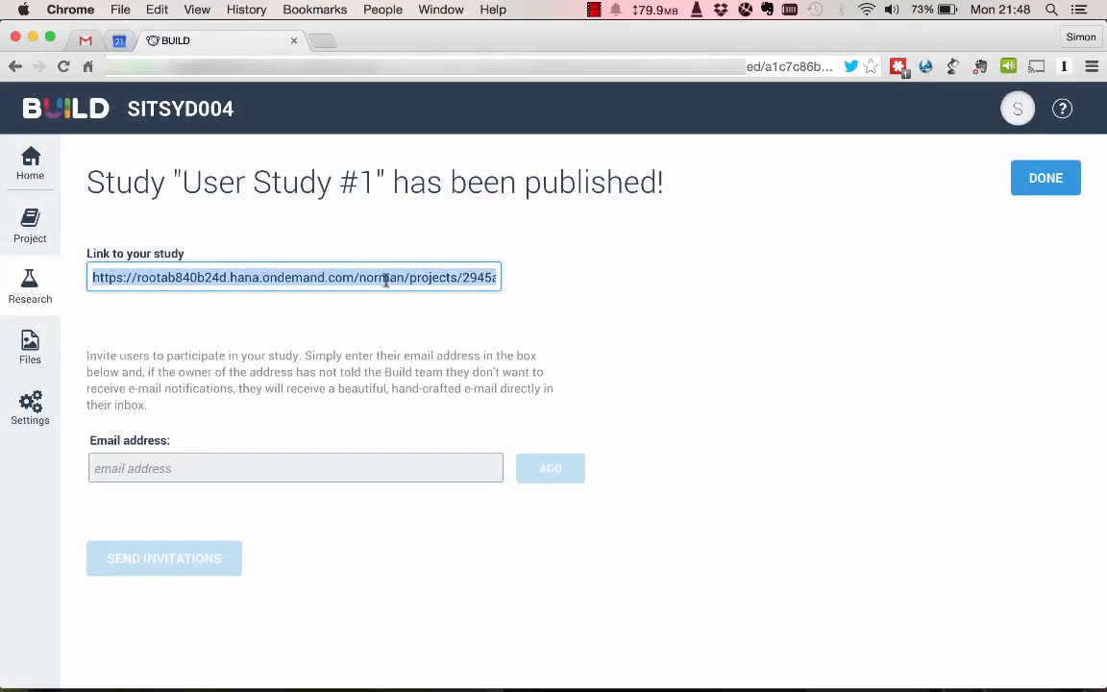
{"action": "key", "text": "super+c"}
{"action": "left_click", "coordinate": [324, 41]}
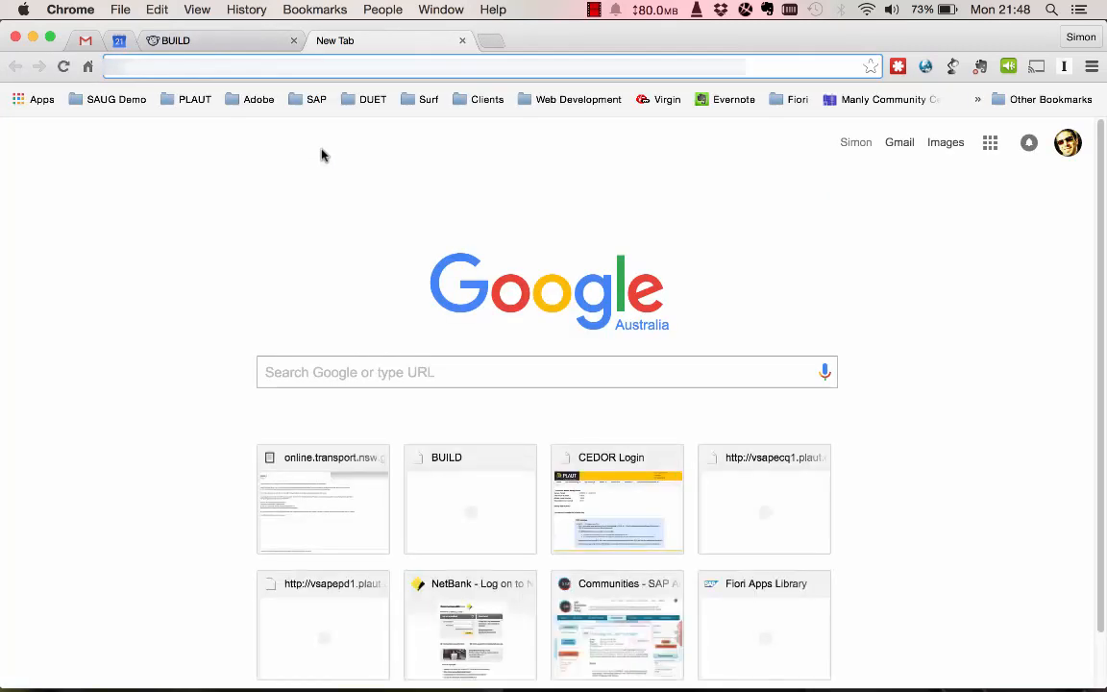
{"action": "key", "text": "super+v"}
{"action": "key", "text": "Return"}
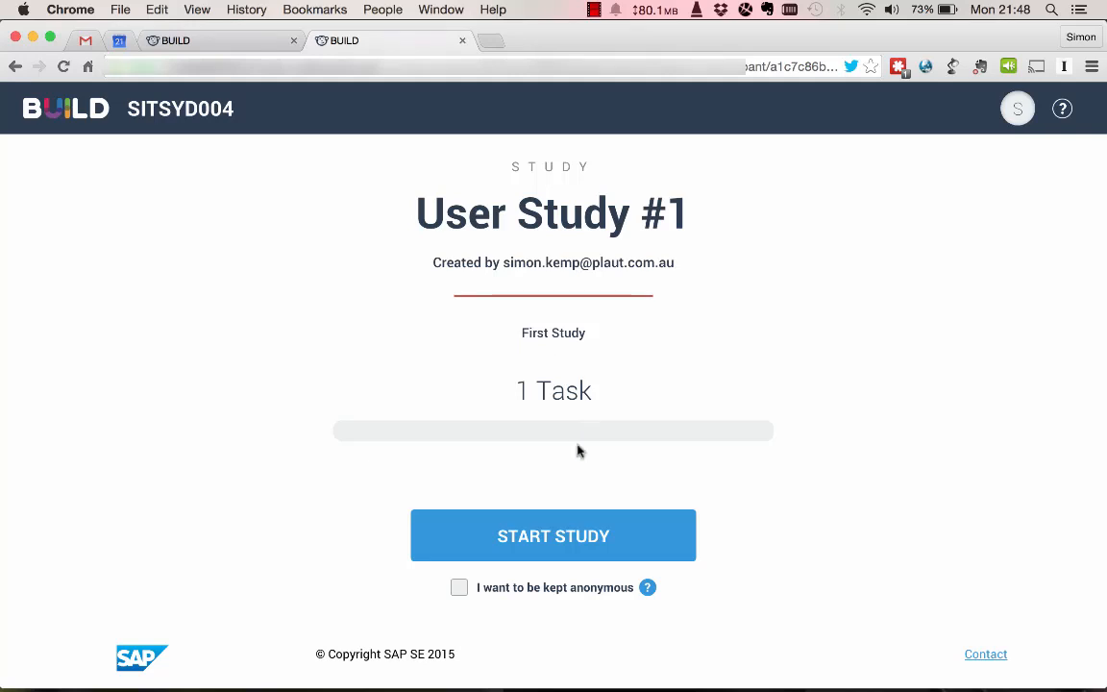
Start the study as a participant, drill down into the Monthly refill order's items, and declare the task finished.
{"action": "left_click", "coordinate": [546, 539]}
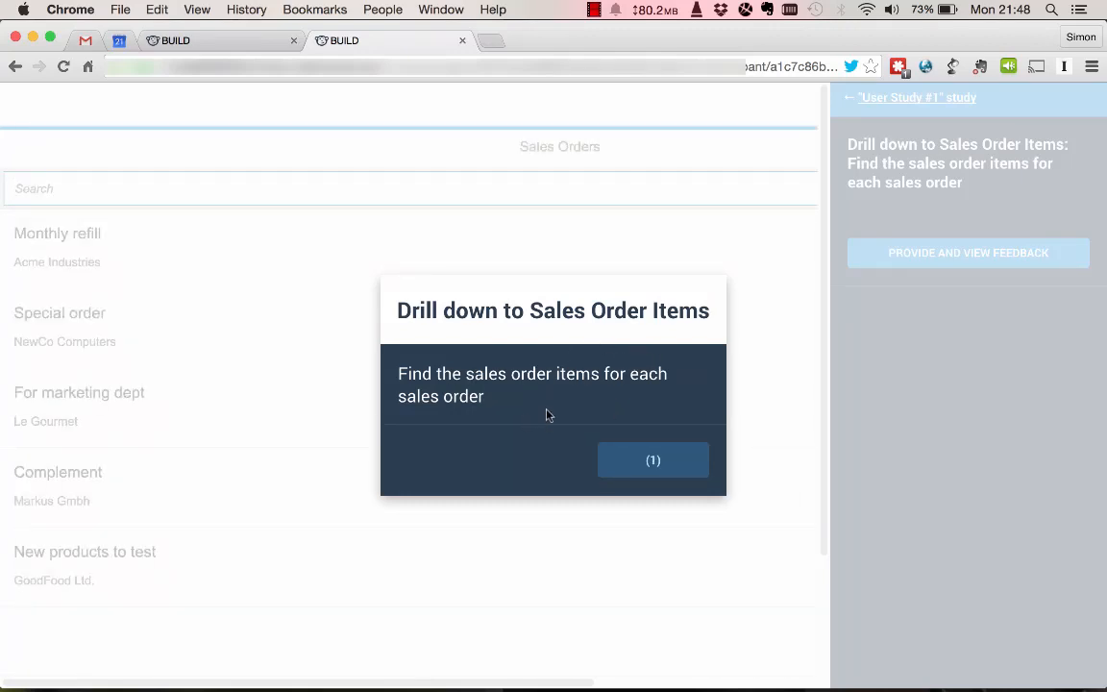
{"action": "left_click", "coordinate": [626, 459]}
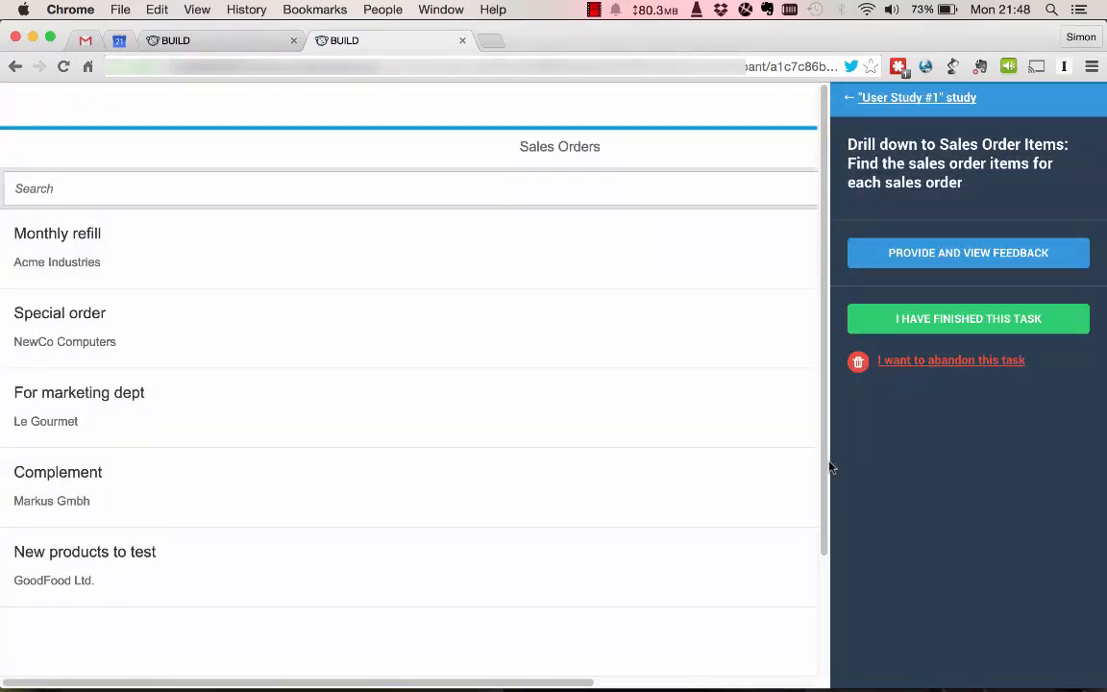
{"action": "left_click_drag", "start_coordinate": [569, 685], "coordinate": [454, 675]}
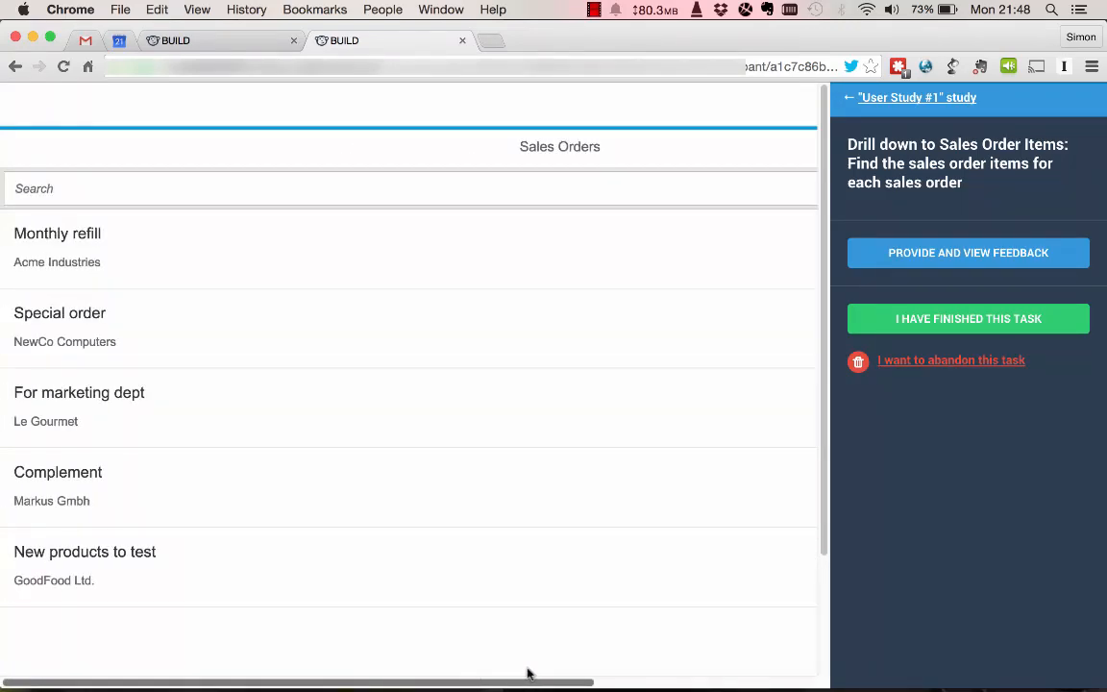
{"action": "left_click", "coordinate": [467, 250]}
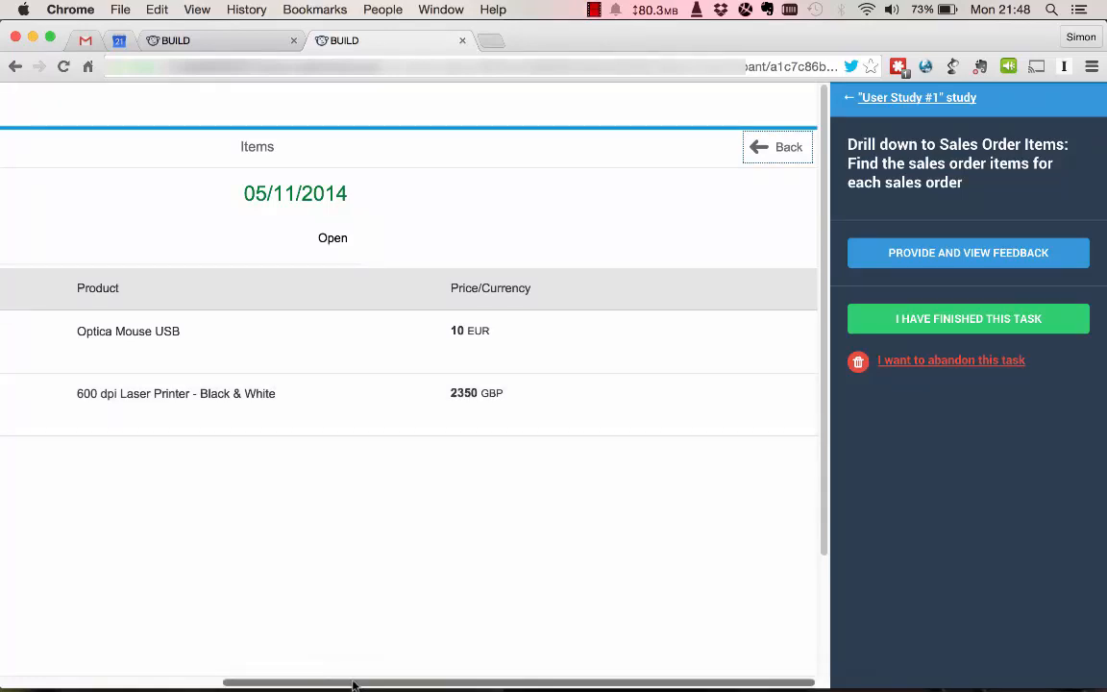
{"action": "left_click_drag", "start_coordinate": [294, 685], "coordinate": [69, 669]}
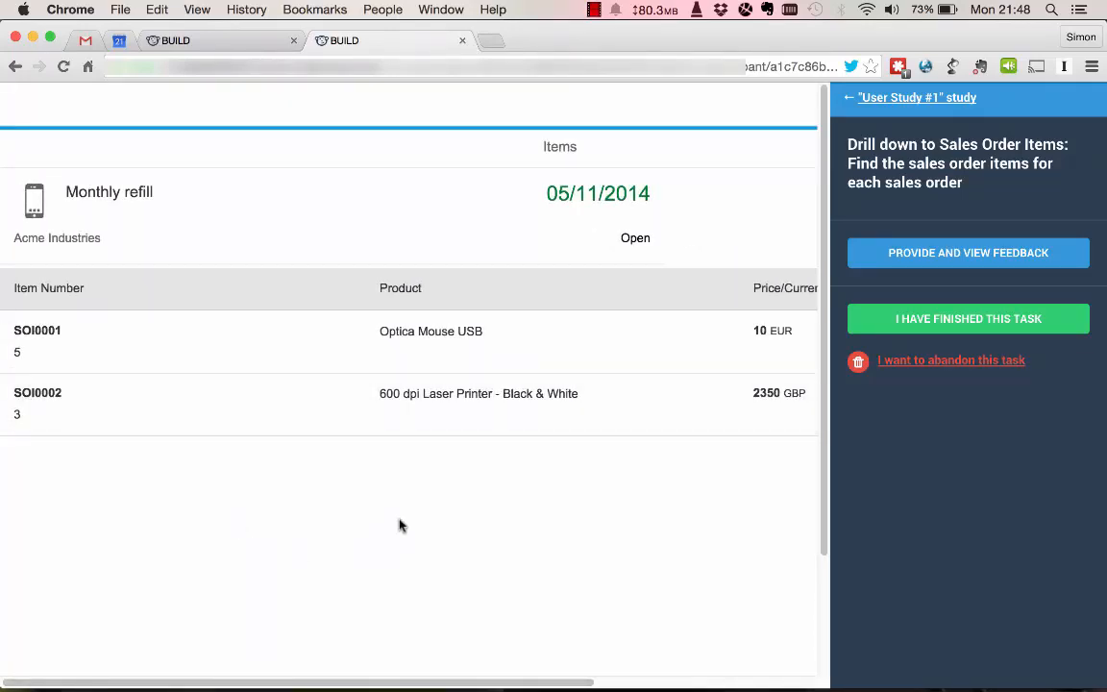
{"action": "left_click", "coordinate": [987, 321]}
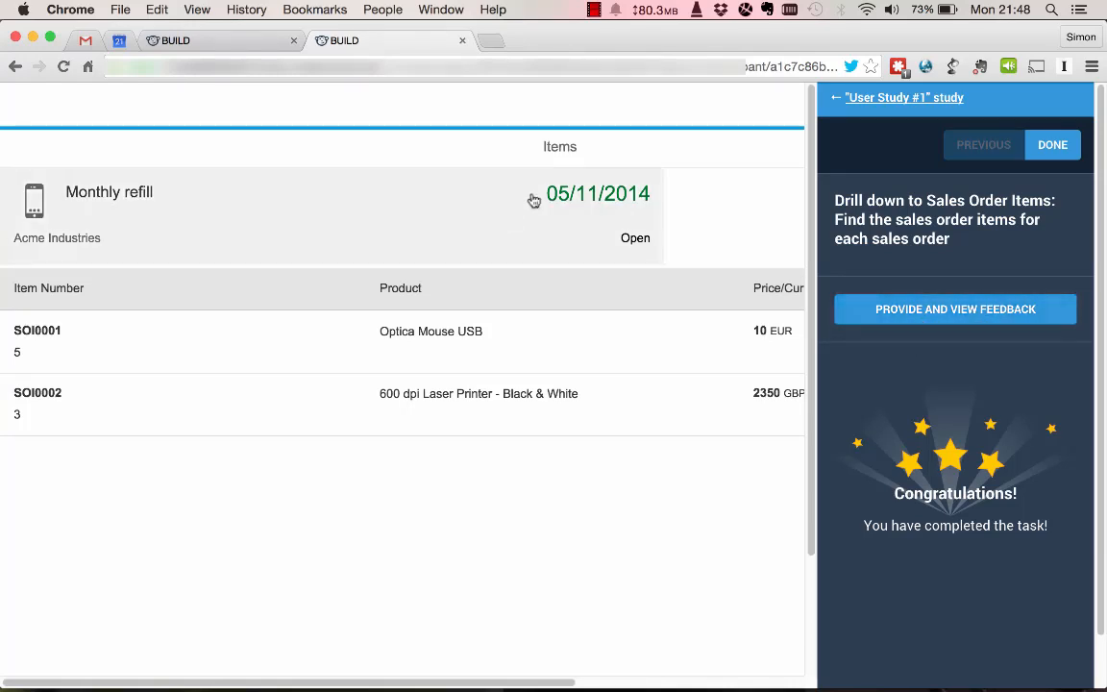
Add the feedback comment "Why is the date here?" with a neutral feeling beside the order date, save it, and finish giving feedback.
{"action": "left_click", "coordinate": [878, 308]}
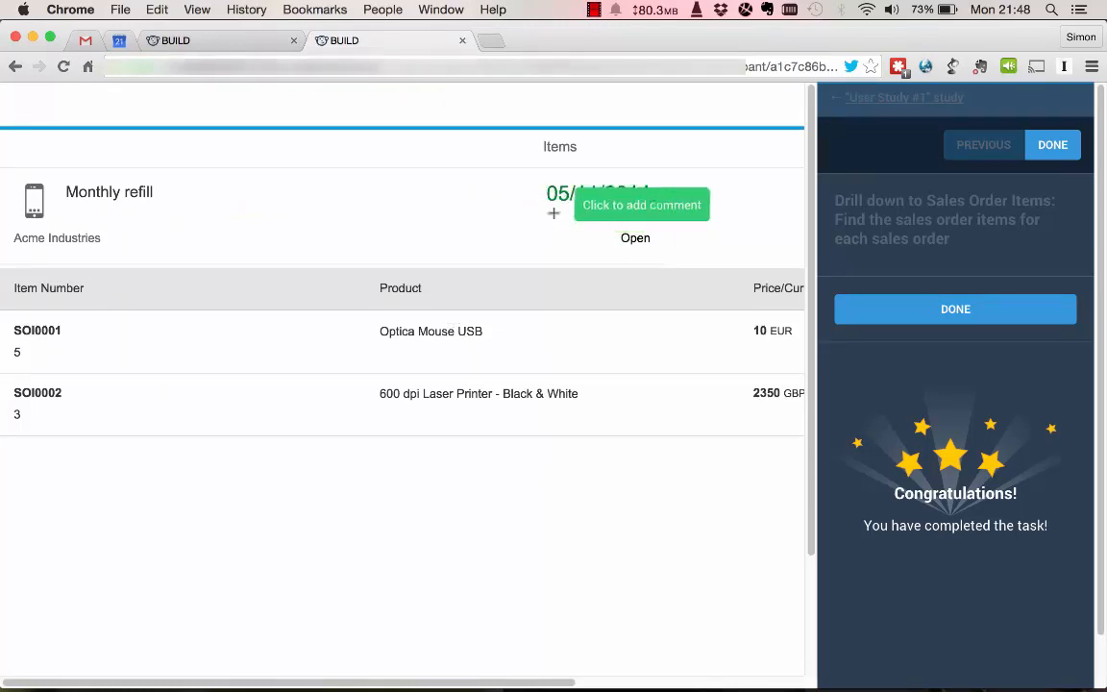
{"action": "left_click", "coordinate": [540, 191]}
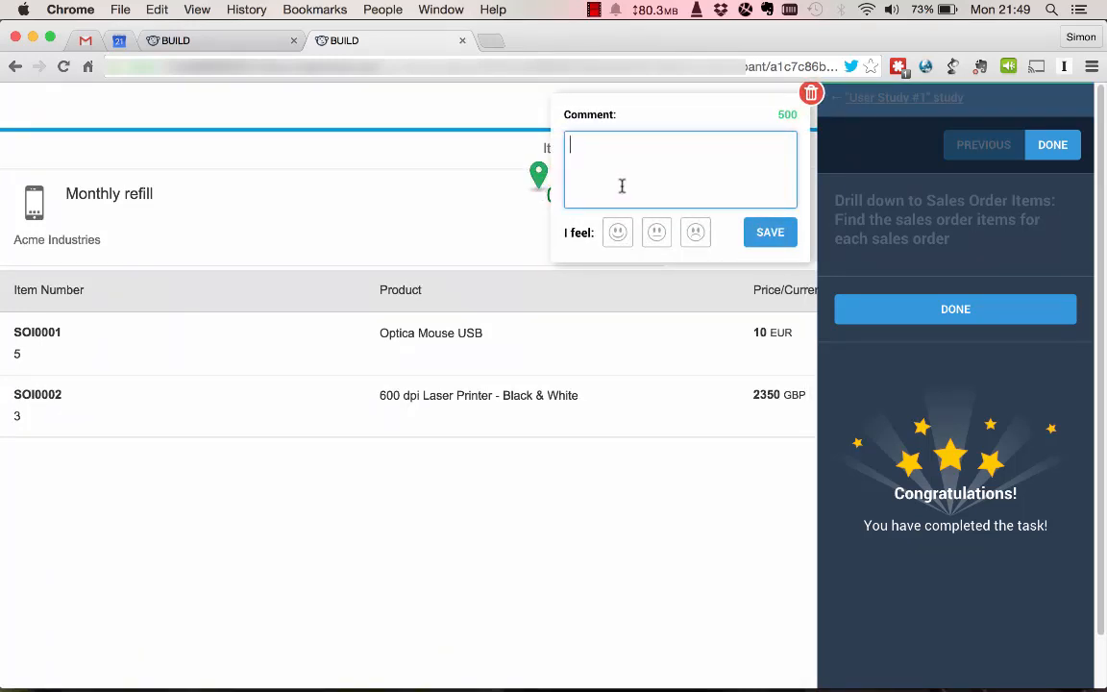
{"action": "type", "text": "WHy"}
{"action": "key", "text": "BackSpace"}
{"action": "key", "text": "BackSpace"}
{"action": "type", "text": "h"}
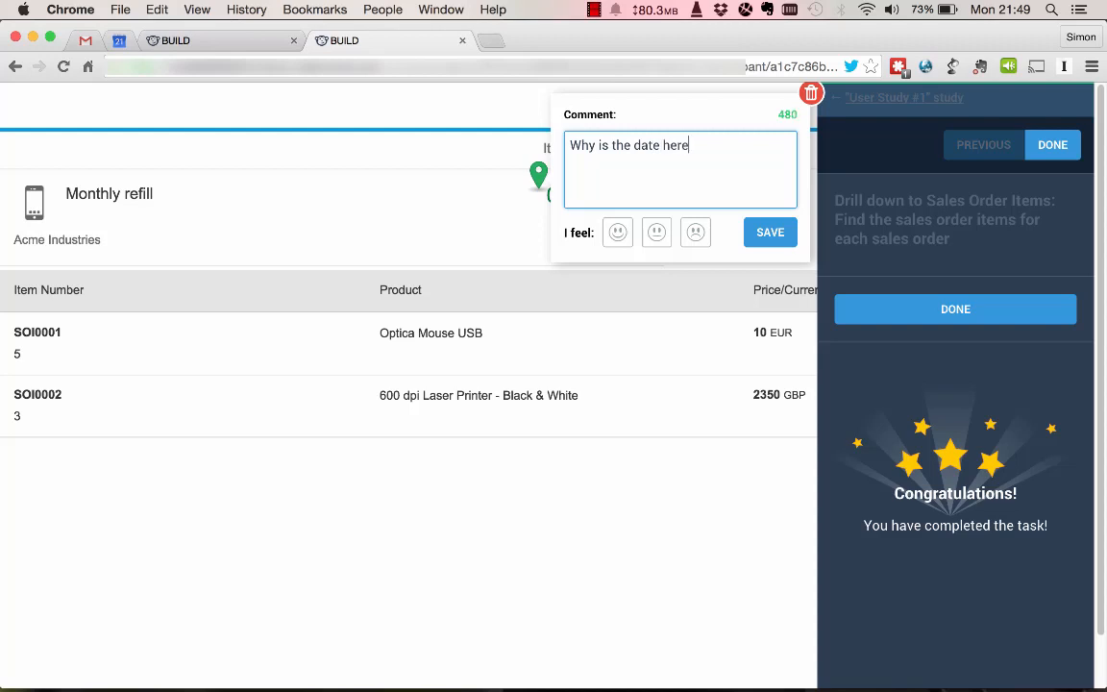
{"action": "left_click", "coordinate": [658, 233]}
{"action": "left_click", "coordinate": [764, 237]}
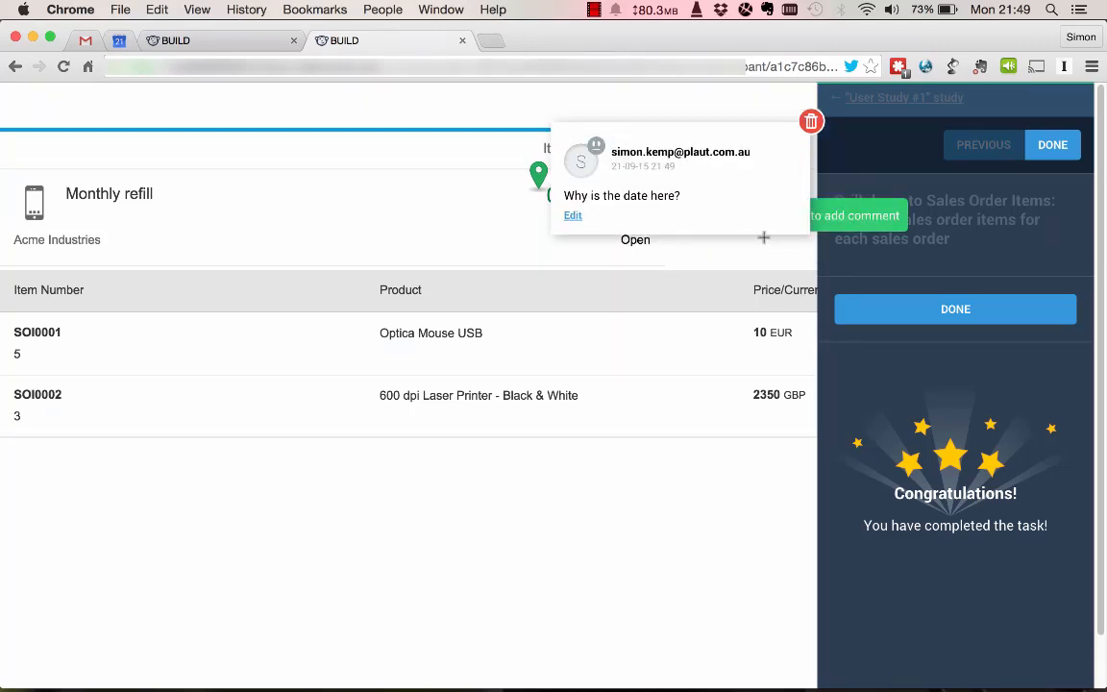
{"action": "left_click", "coordinate": [966, 321]}
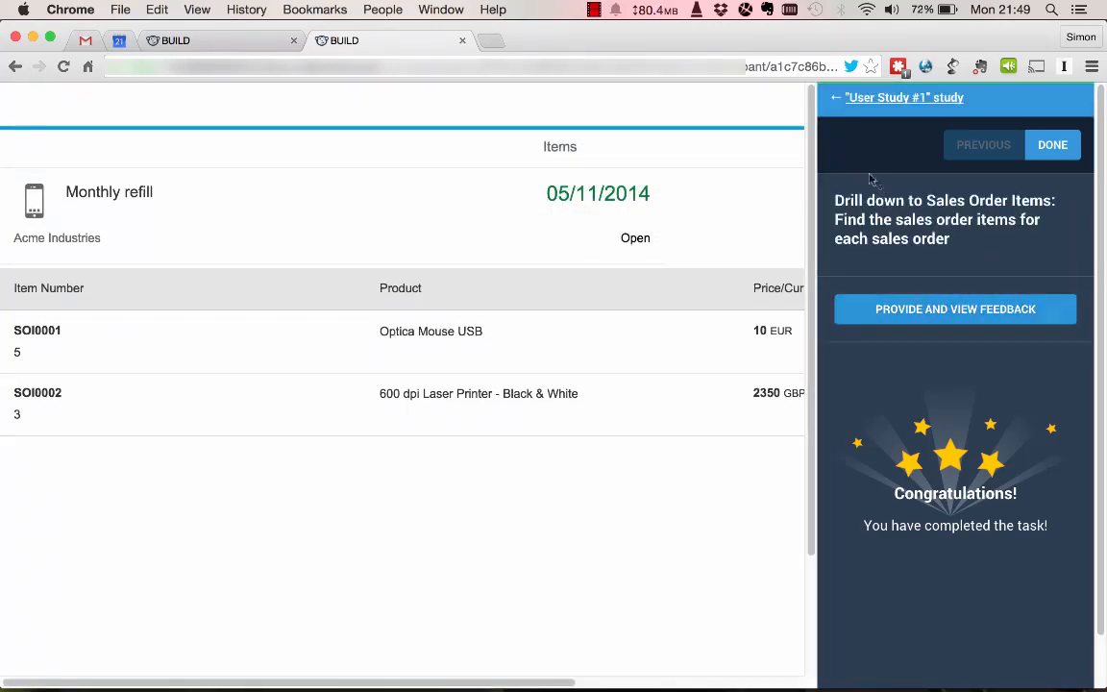
Close the participant view and examine User Study #1's overview statistics and its tasks and questions results.
{"action": "left_click", "coordinate": [462, 41]}
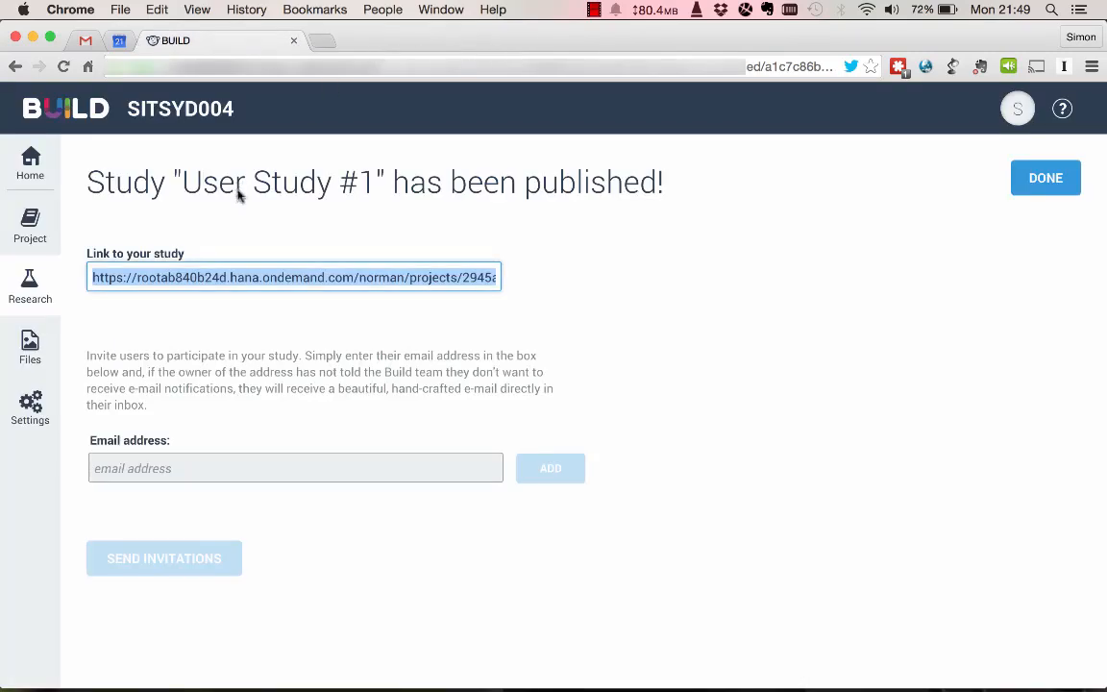
{"action": "left_click", "coordinate": [33, 282]}
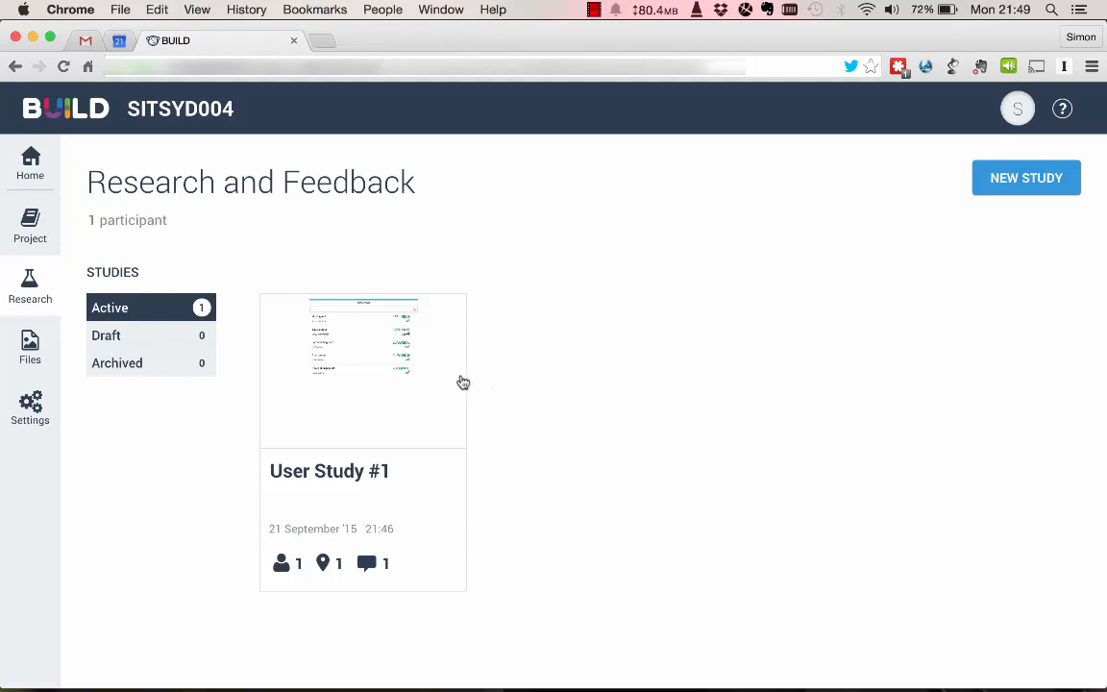
{"action": "left_click", "coordinate": [363, 358]}
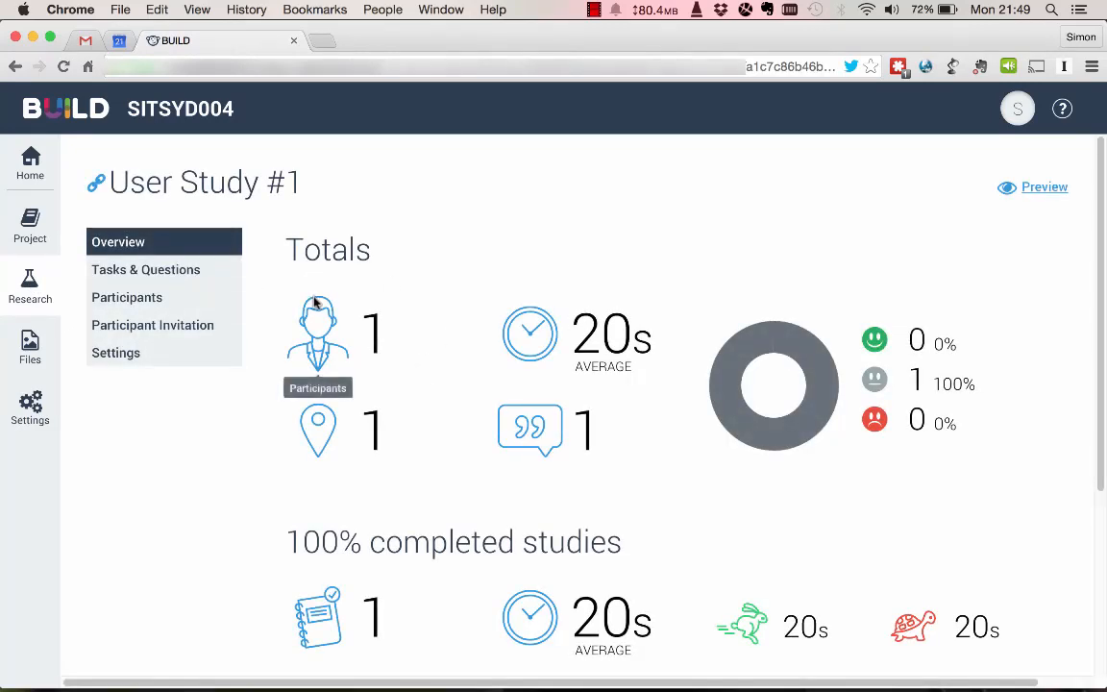
{"action": "scroll", "coordinate": [327, 300], "scroll_direction": "down", "scroll_amount": 2}
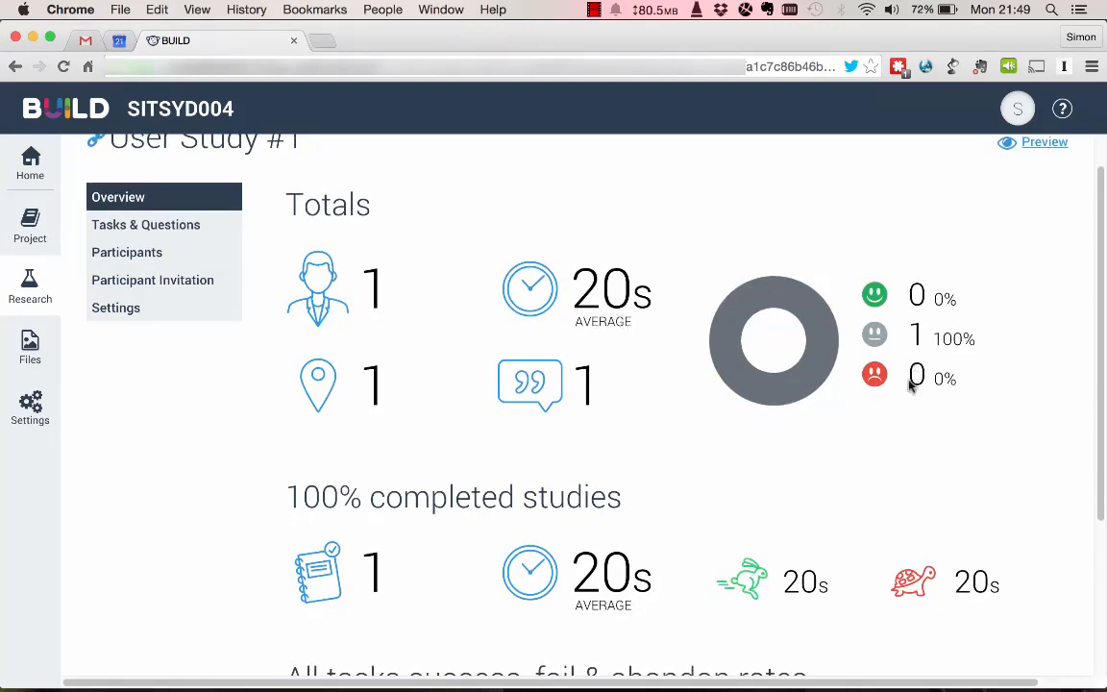
{"action": "scroll", "coordinate": [740, 507], "scroll_direction": "down", "scroll_amount": 5}
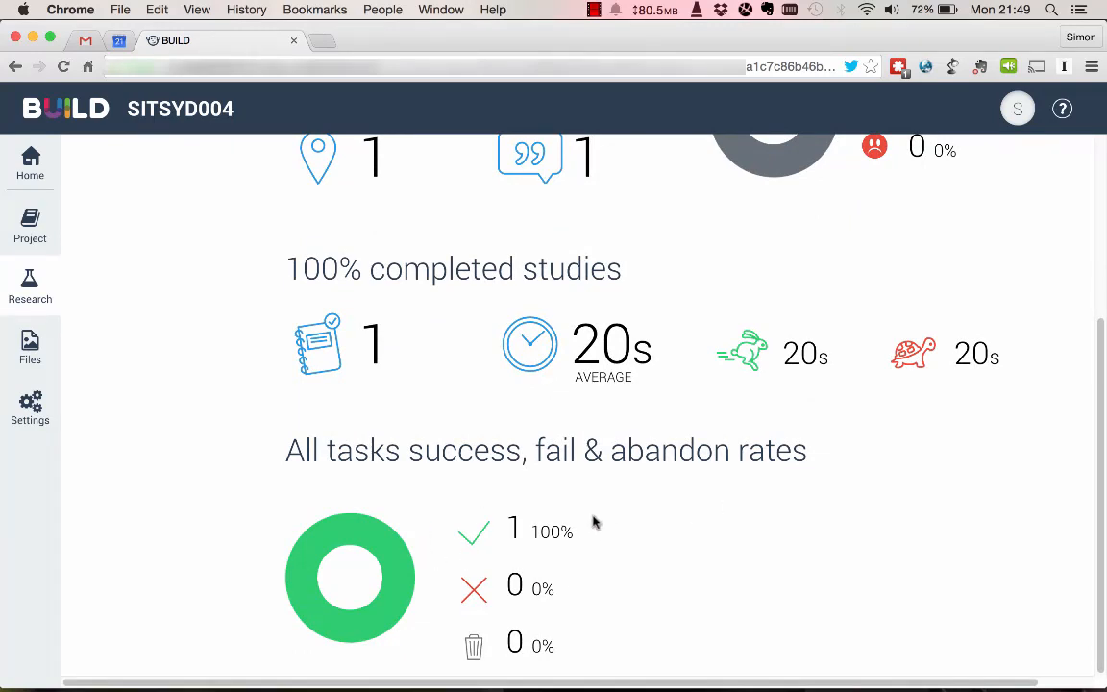
{"action": "scroll", "coordinate": [630, 435], "scroll_direction": "up", "scroll_amount": 6}
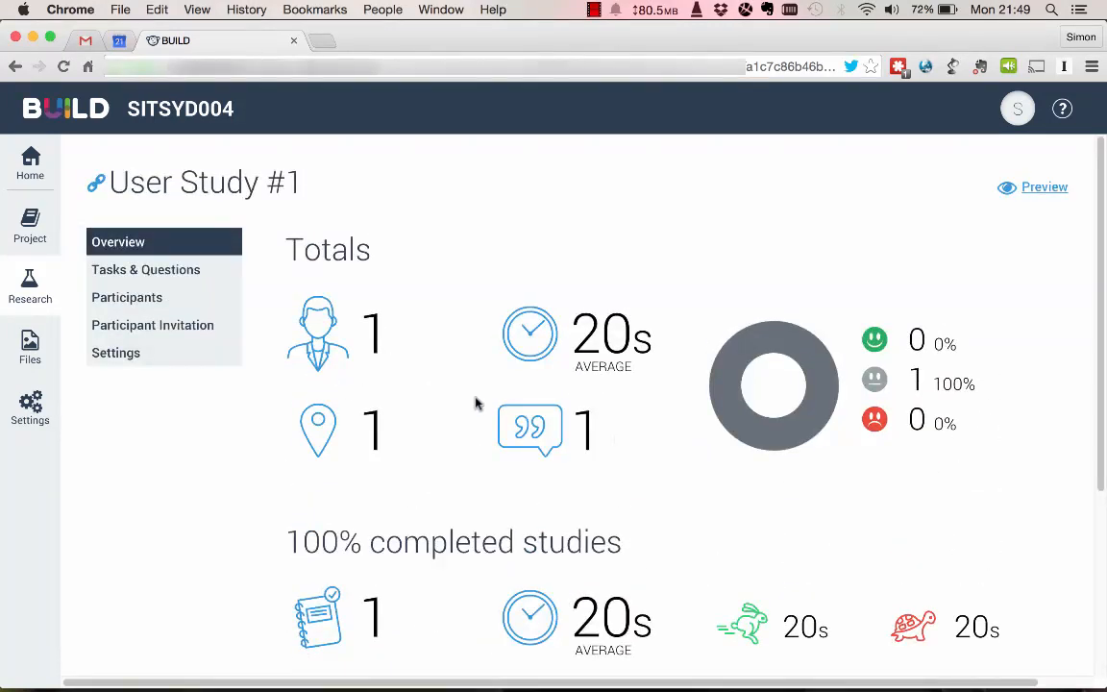
{"action": "left_click", "coordinate": [197, 279]}
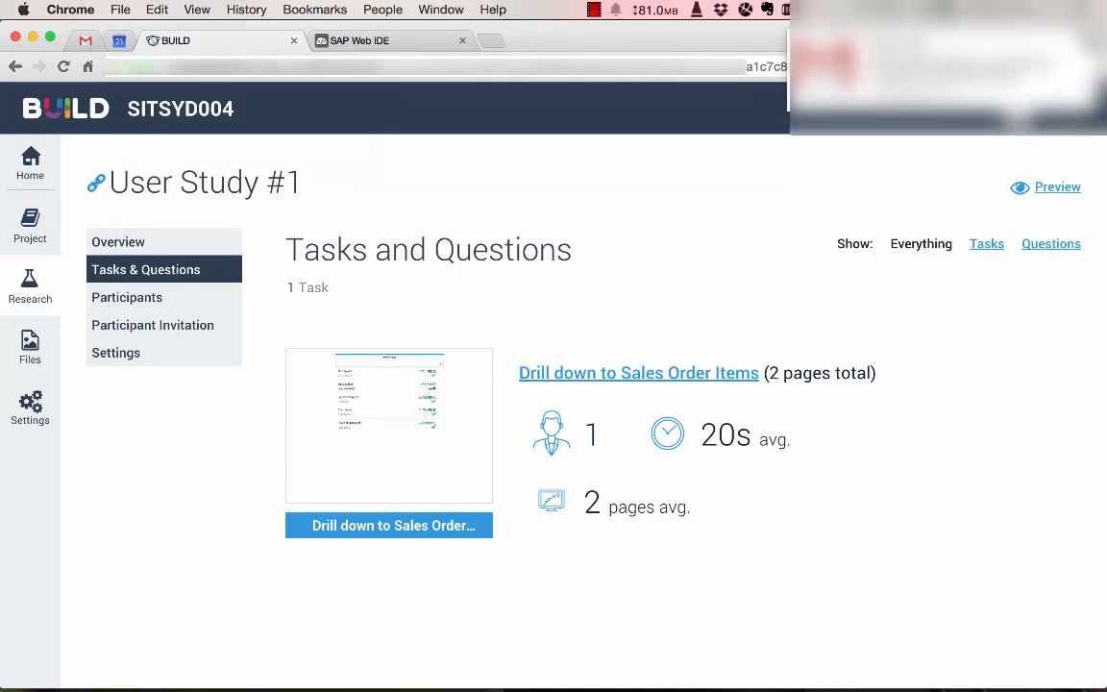
Switch to SAP Web IDE and start a new project from the BUILD Project template.
{"action": "left_click", "coordinate": [397, 43]}
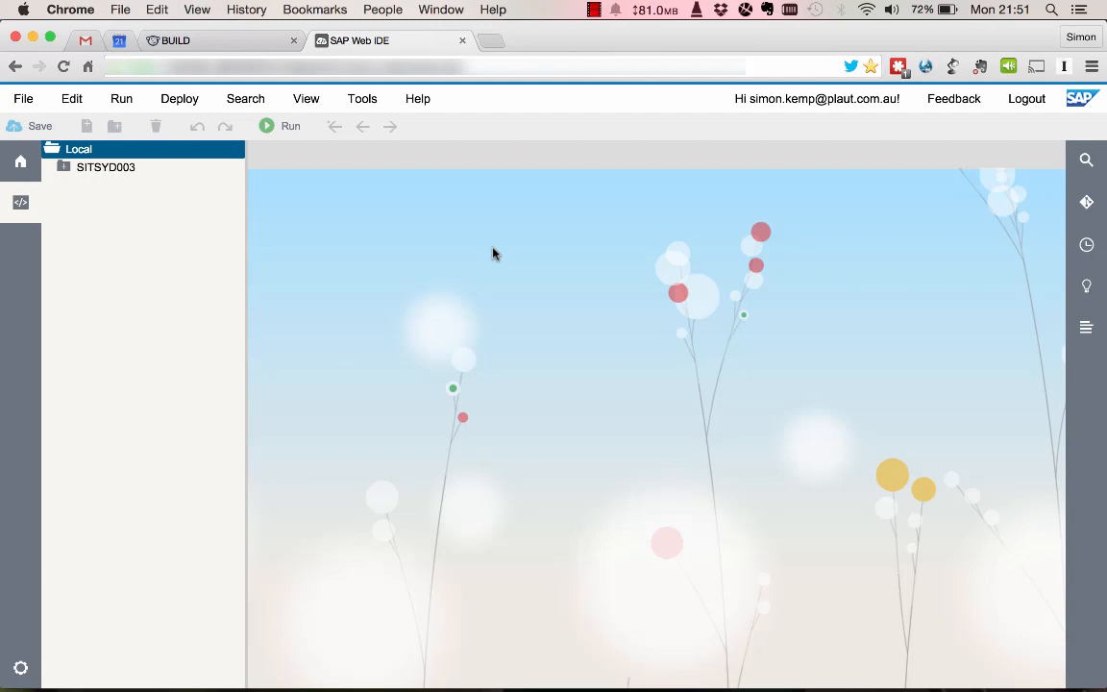
{"action": "left_click", "coordinate": [32, 108]}
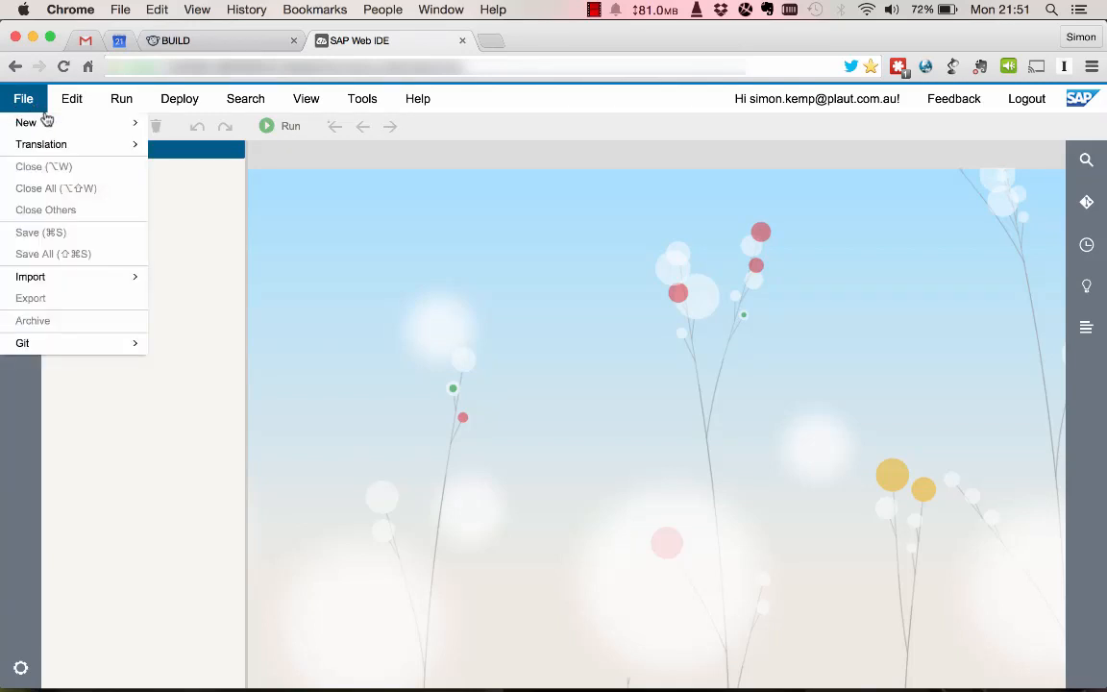
{"action": "mouse_move", "coordinate": [58, 122]}
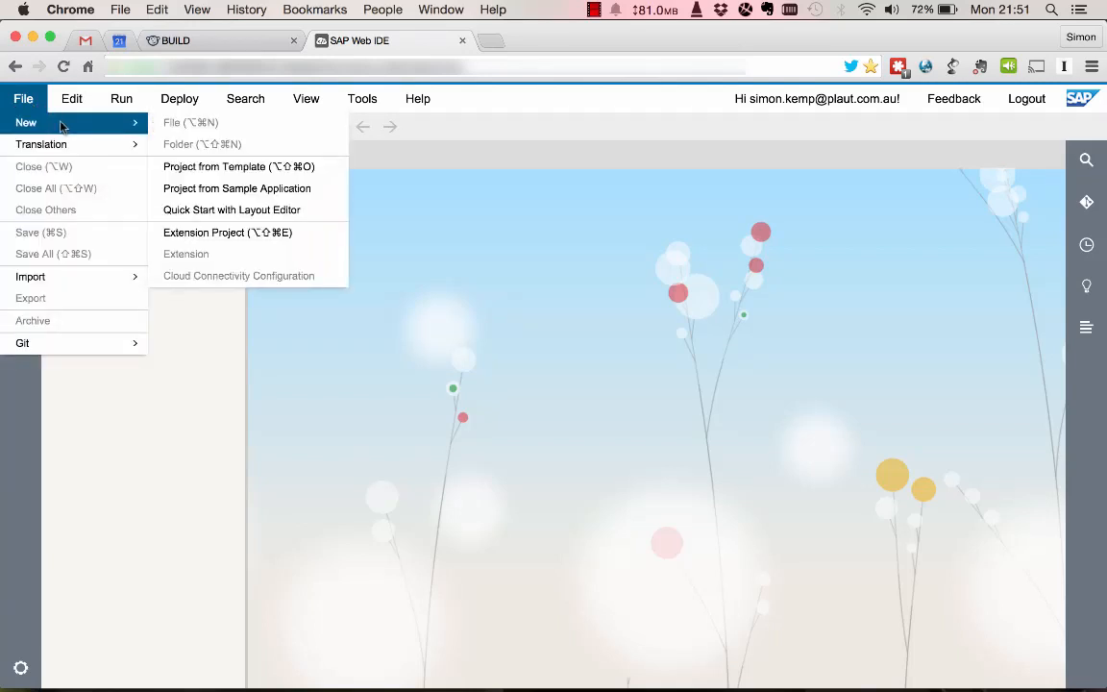
{"action": "left_click", "coordinate": [221, 171]}
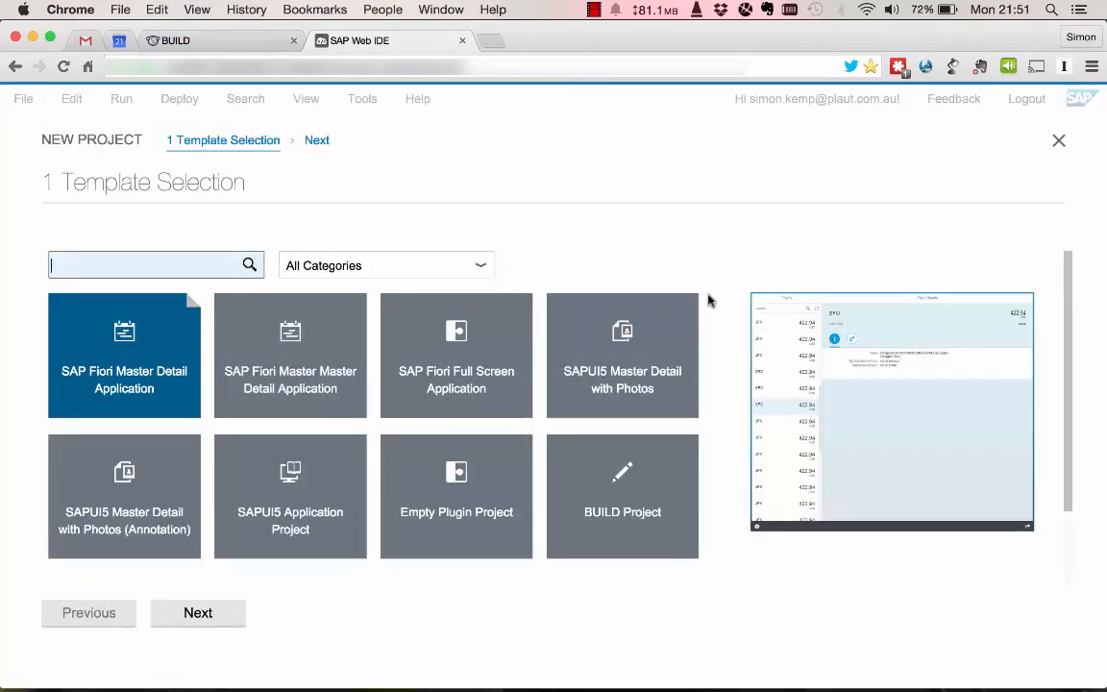
{"action": "left_click", "coordinate": [623, 490]}
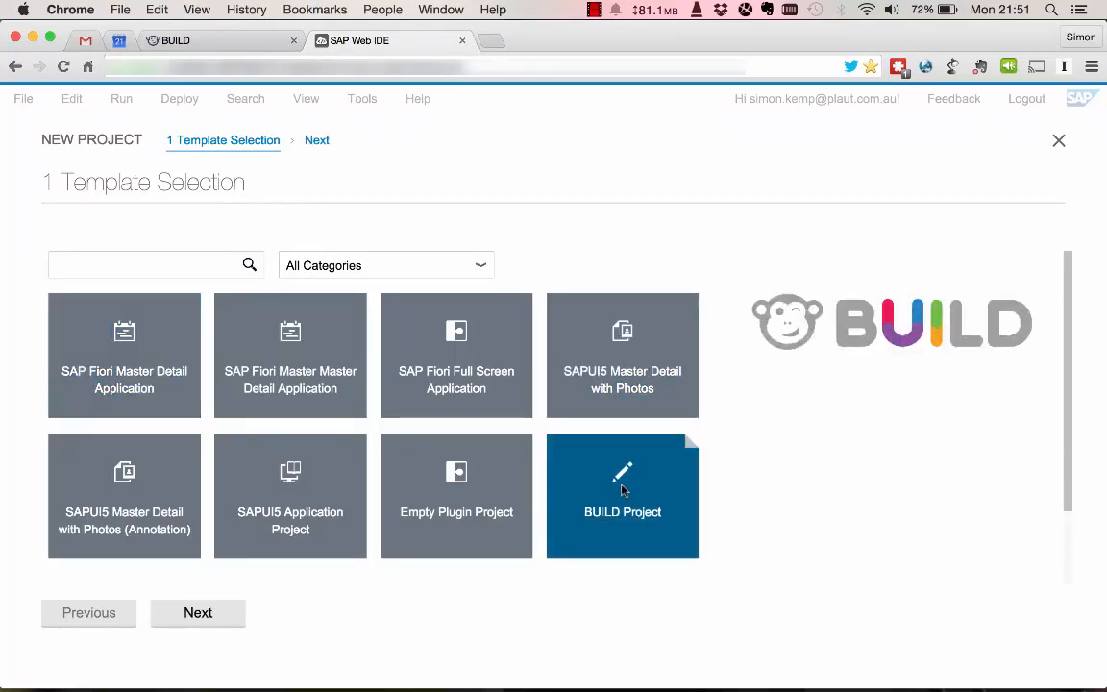
{"action": "left_click", "coordinate": [203, 623]}
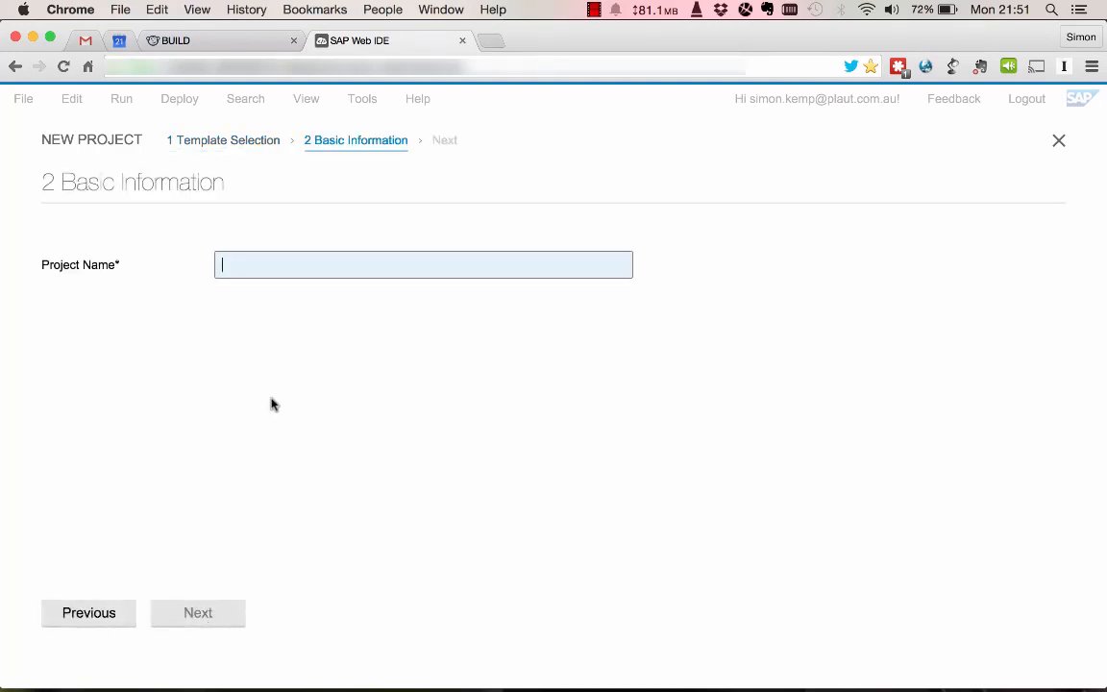
Enter a project name beginning with "SITSYD0" and proceed to selecting the BUILD prototype.
{"action": "type", "text": "SiTSYD"}
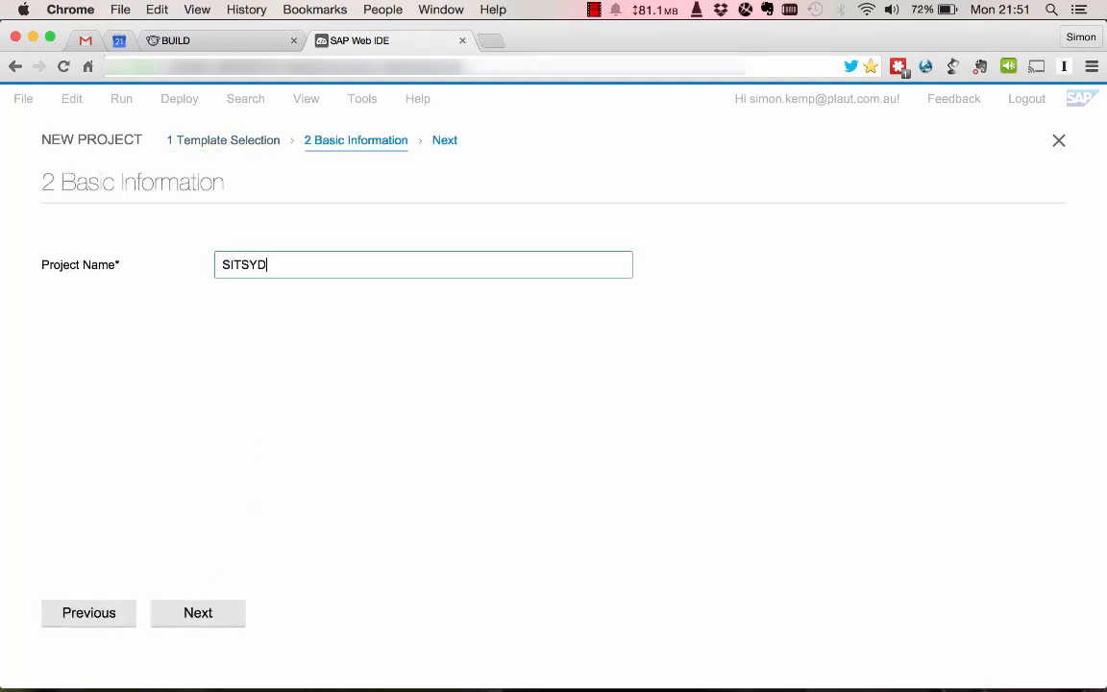
{"action": "type", "text": "004"}
{"action": "left_click", "coordinate": [195, 621]}
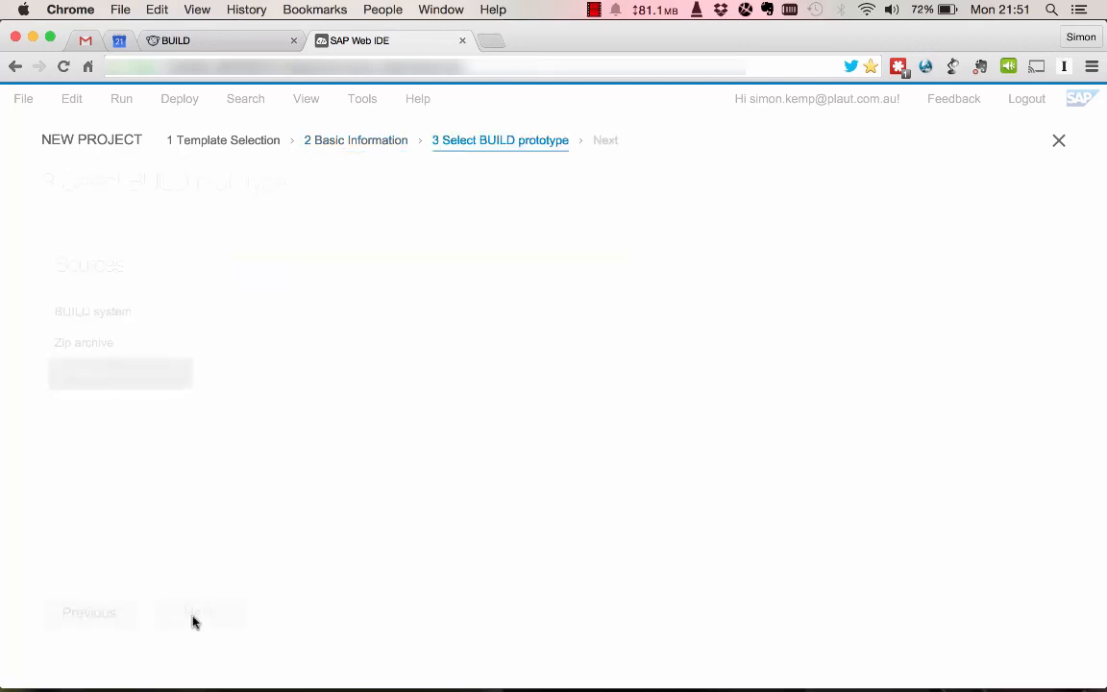
Choose the SITSYD004 prototype from the BUILD system as the source and finish creating the project.
{"action": "left_click", "coordinate": [123, 319]}
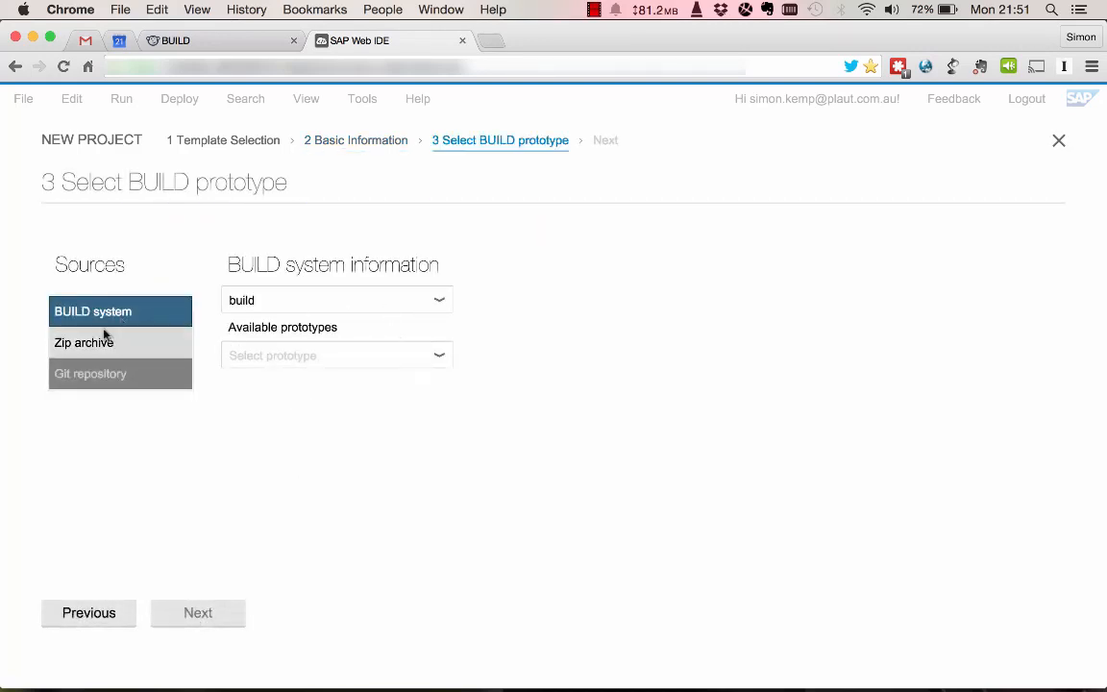
{"action": "left_click", "coordinate": [440, 357]}
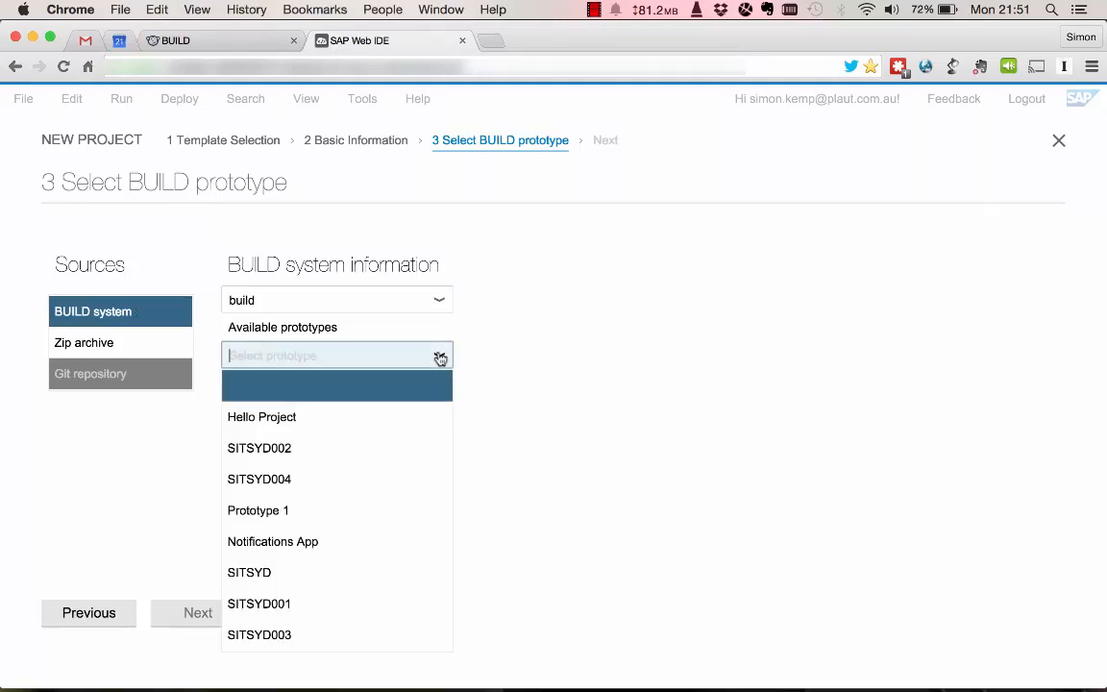
{"action": "left_click", "coordinate": [318, 480]}
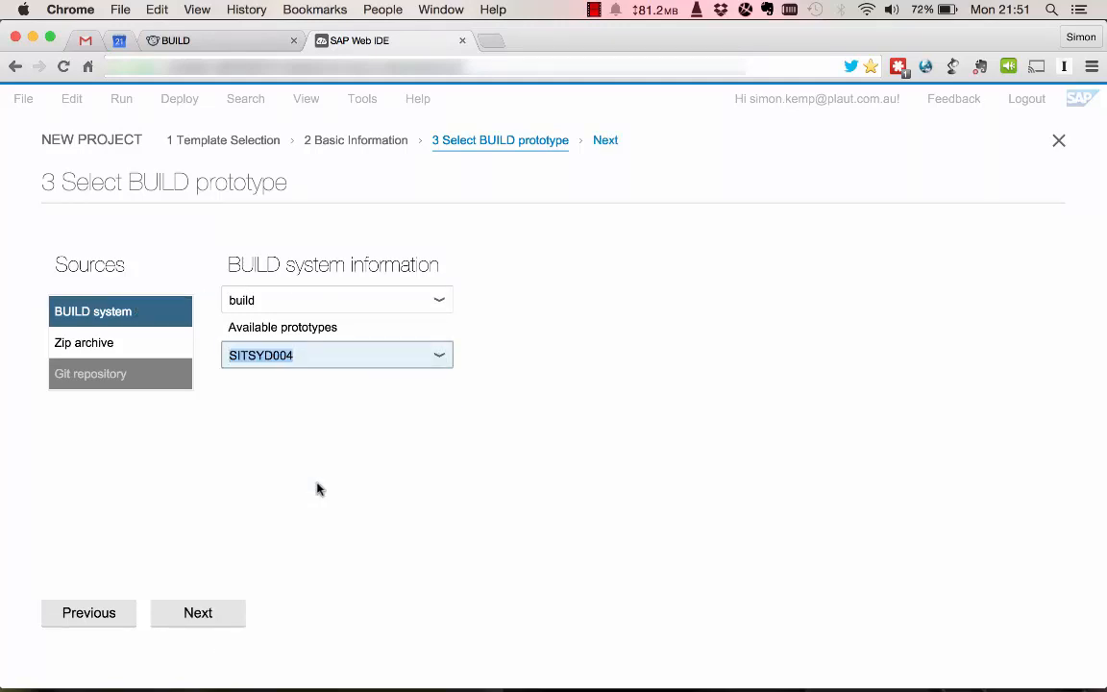
{"action": "left_click", "coordinate": [197, 614]}
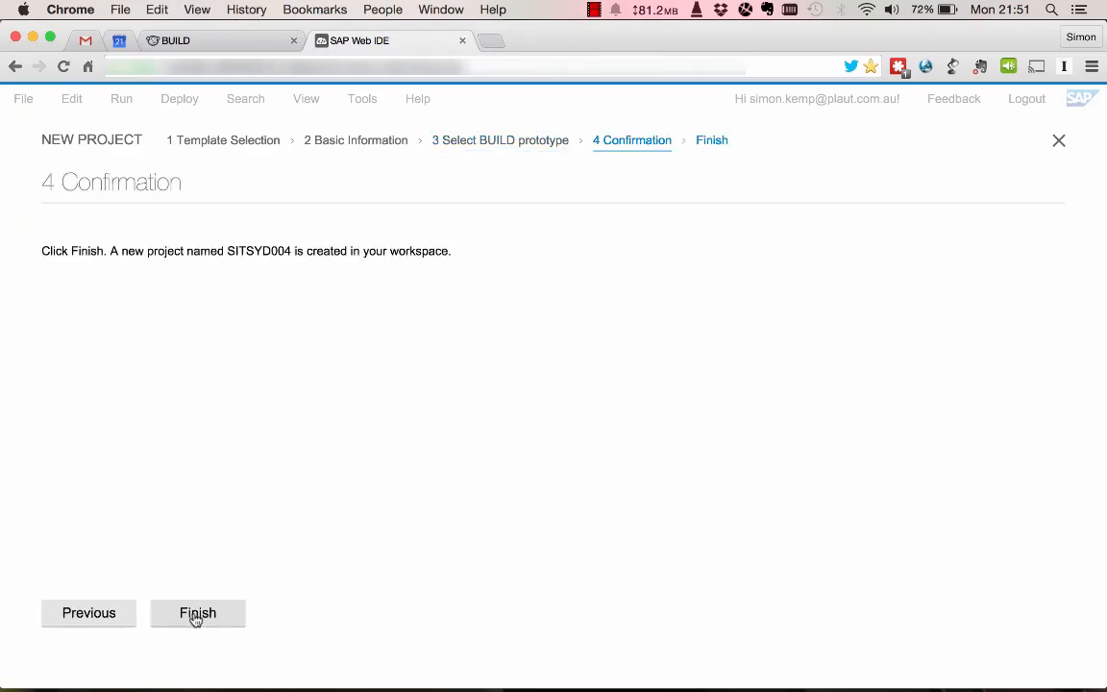
{"action": "left_click", "coordinate": [208, 623]}
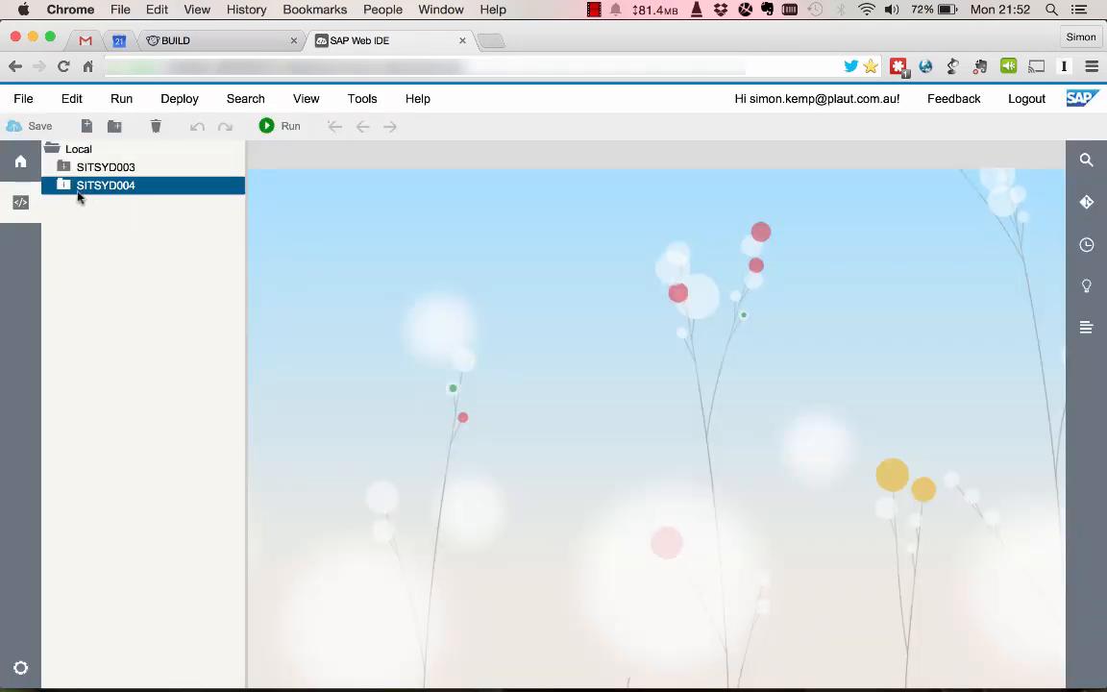
Expand the SITSYD004 project's view folder and open S0.view.xml in the Layout Editor.
{"action": "left_click", "coordinate": [65, 190]}
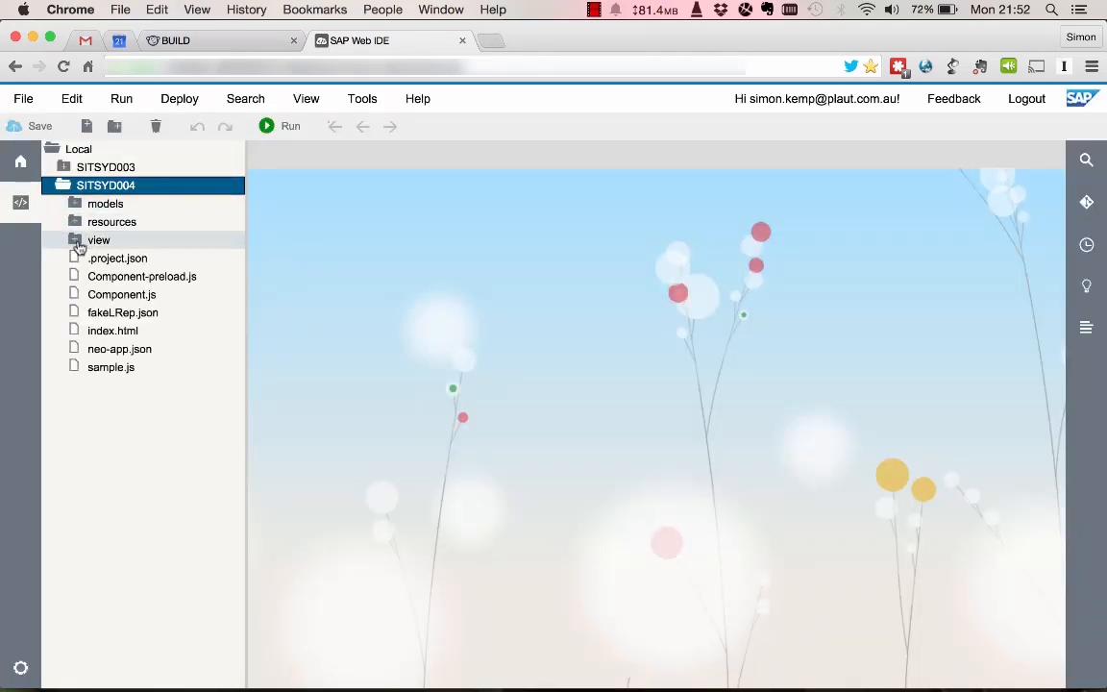
{"action": "left_click", "coordinate": [76, 243]}
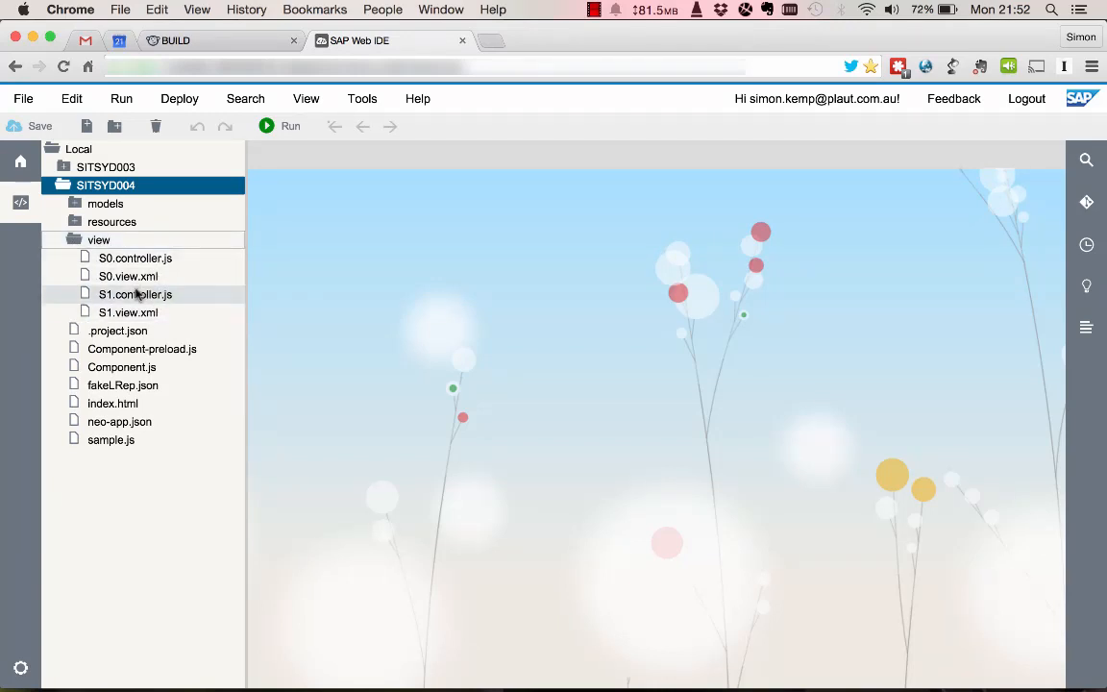
{"action": "right_click", "coordinate": [141, 278]}
{"action": "mouse_move", "coordinate": [206, 312]}
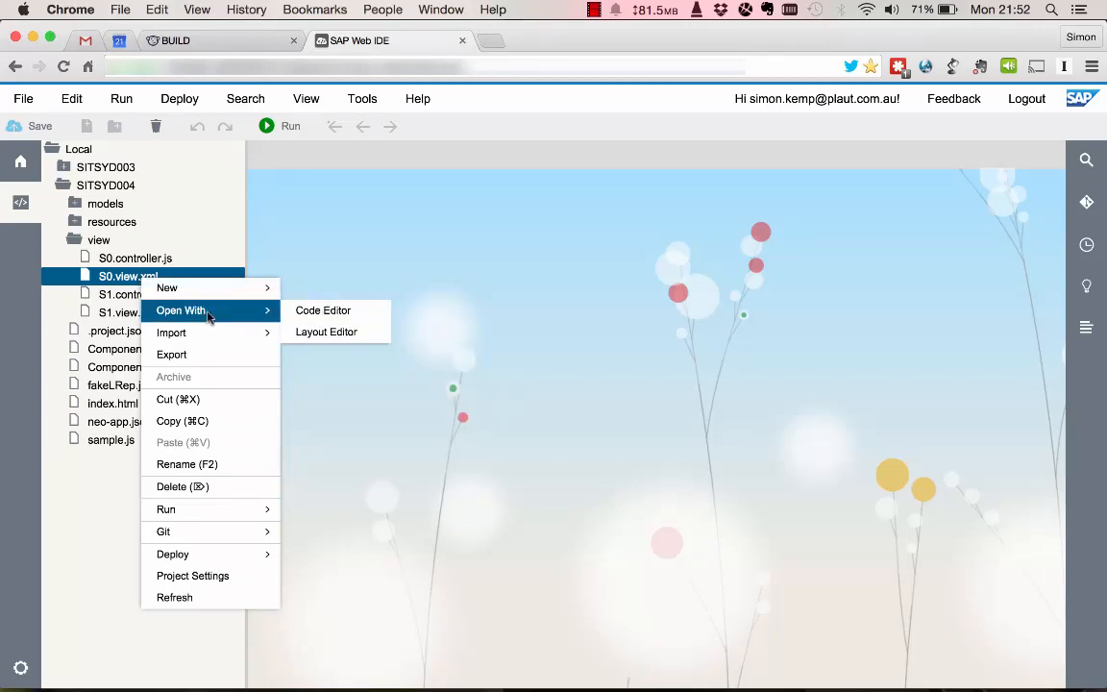
{"action": "left_click", "coordinate": [331, 336]}
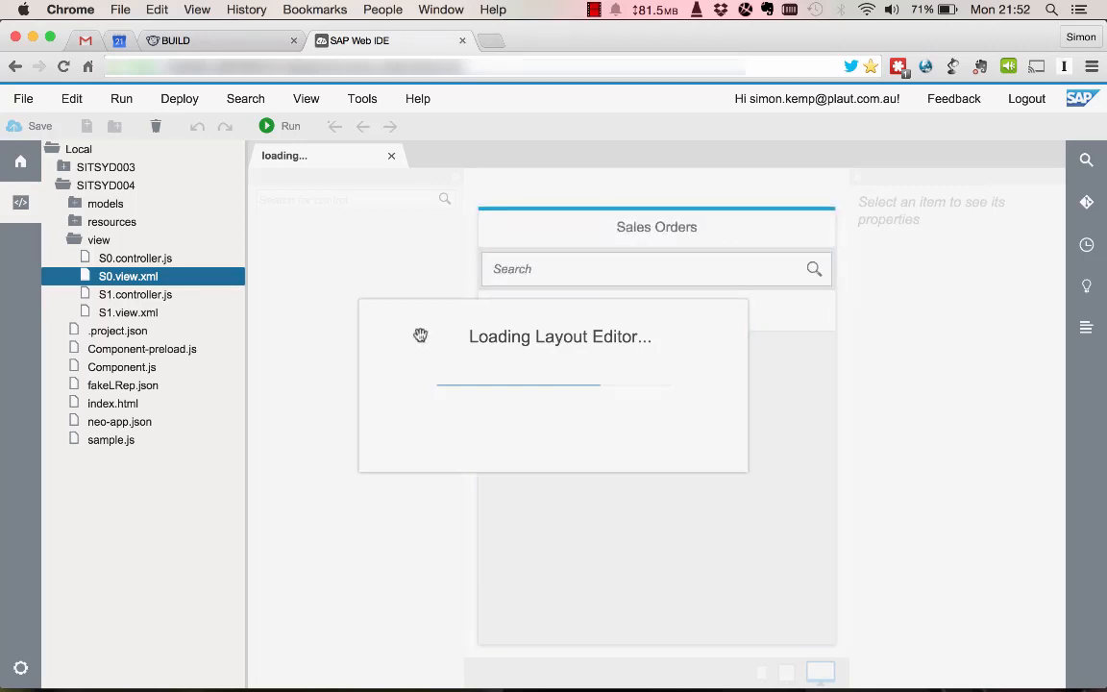
Open S0.view.xml in the code editor and look through its XML source.
{"action": "double_click", "coordinate": [136, 275]}
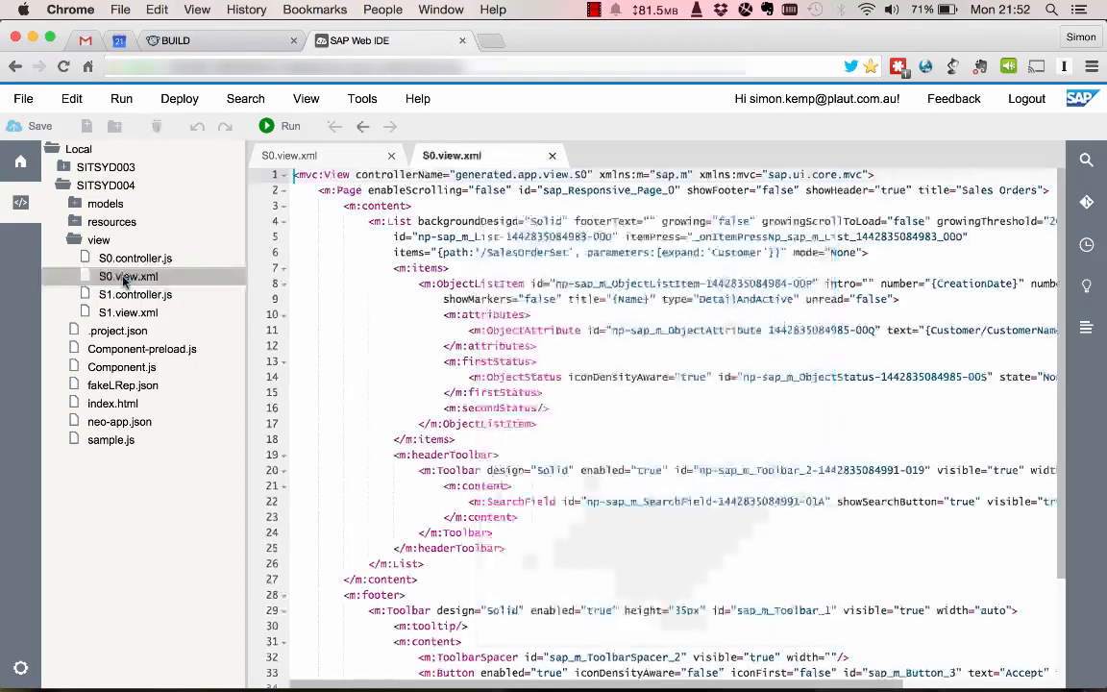
{"action": "scroll", "coordinate": [524, 363], "scroll_direction": "down", "scroll_amount": 5}
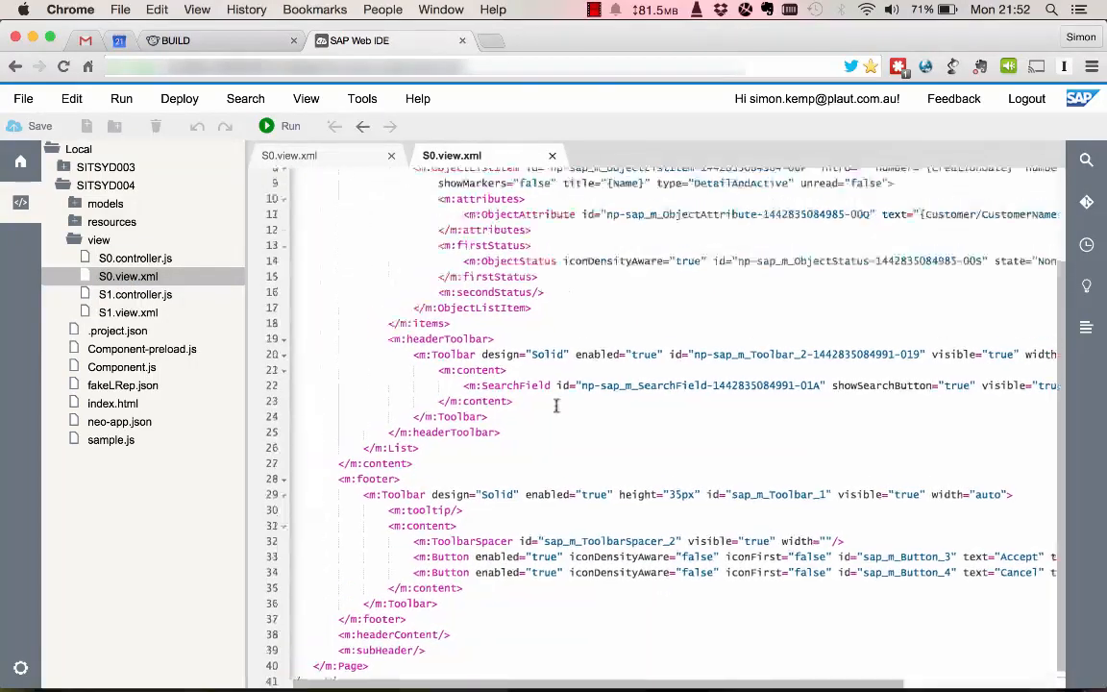
{"action": "scroll", "coordinate": [554, 403], "scroll_direction": "up", "scroll_amount": 4}
Open sampleData.json from the models folder and look through the sample customer and sales order records.
{"action": "left_click", "coordinate": [74, 203]}
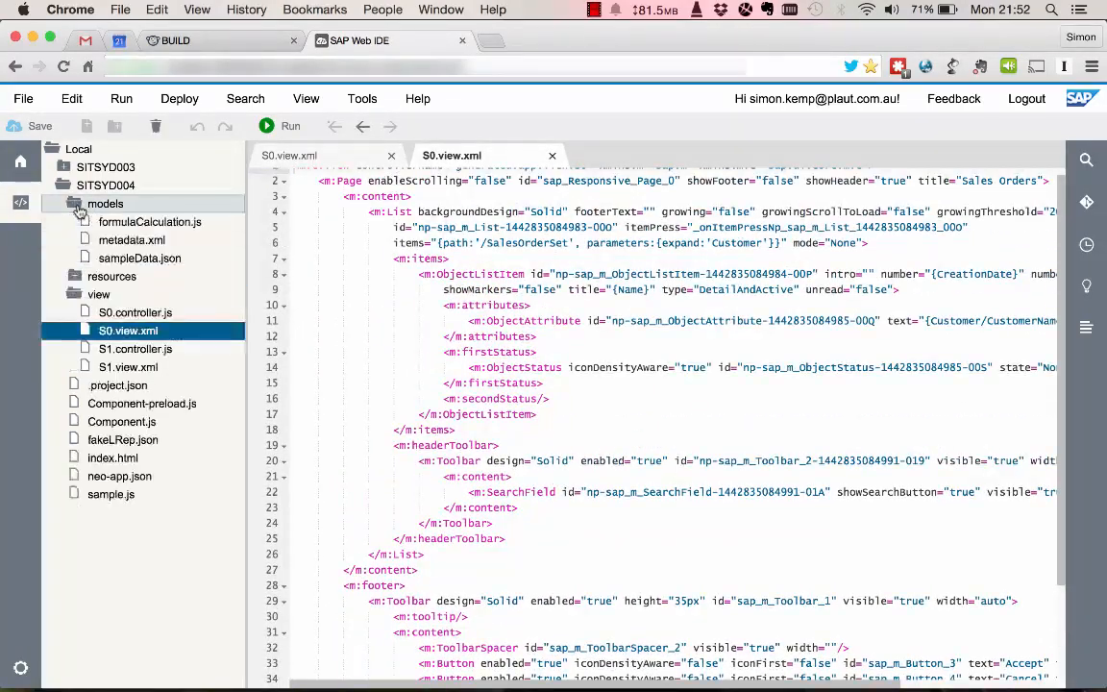
{"action": "double_click", "coordinate": [159, 259]}
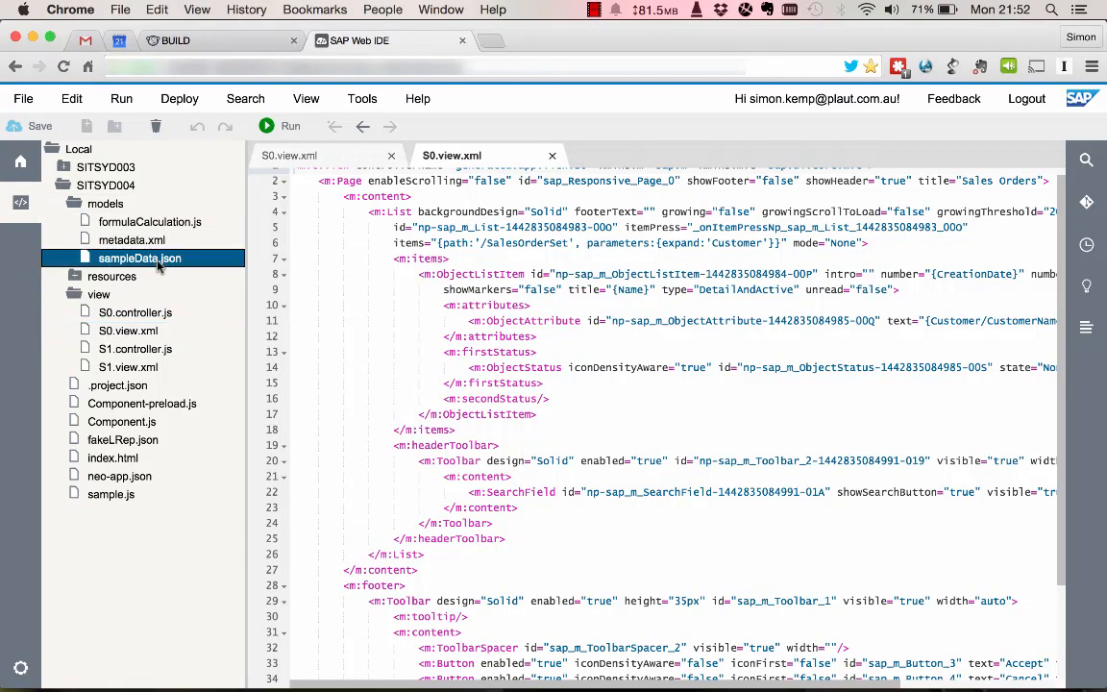
{"action": "scroll", "coordinate": [462, 355], "scroll_direction": "down", "scroll_amount": 15}
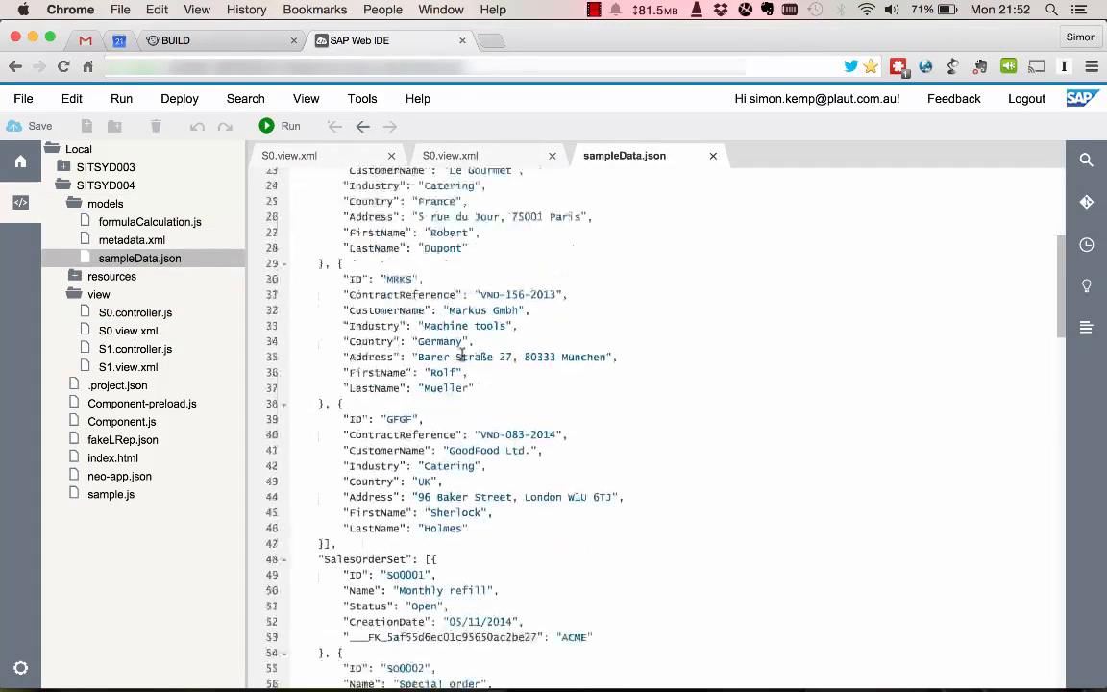
{"action": "scroll", "coordinate": [461, 354], "scroll_direction": "up", "scroll_amount": 15}
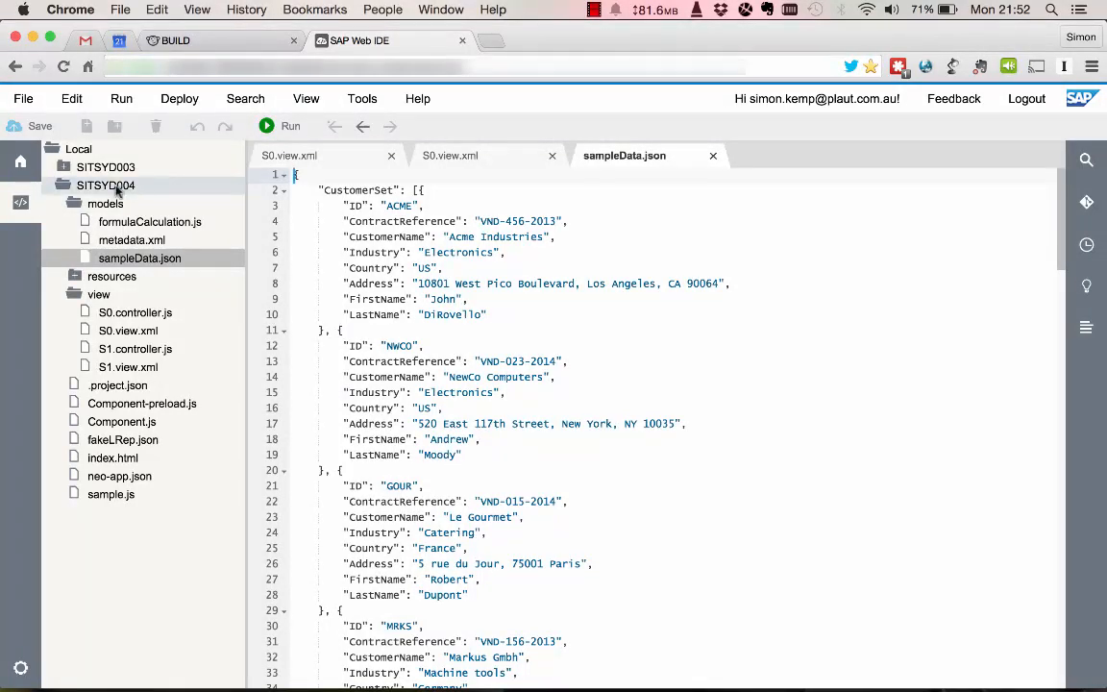
Create a new web application run configuration and name it SITSYD004.
{"action": "left_click", "coordinate": [123, 100]}
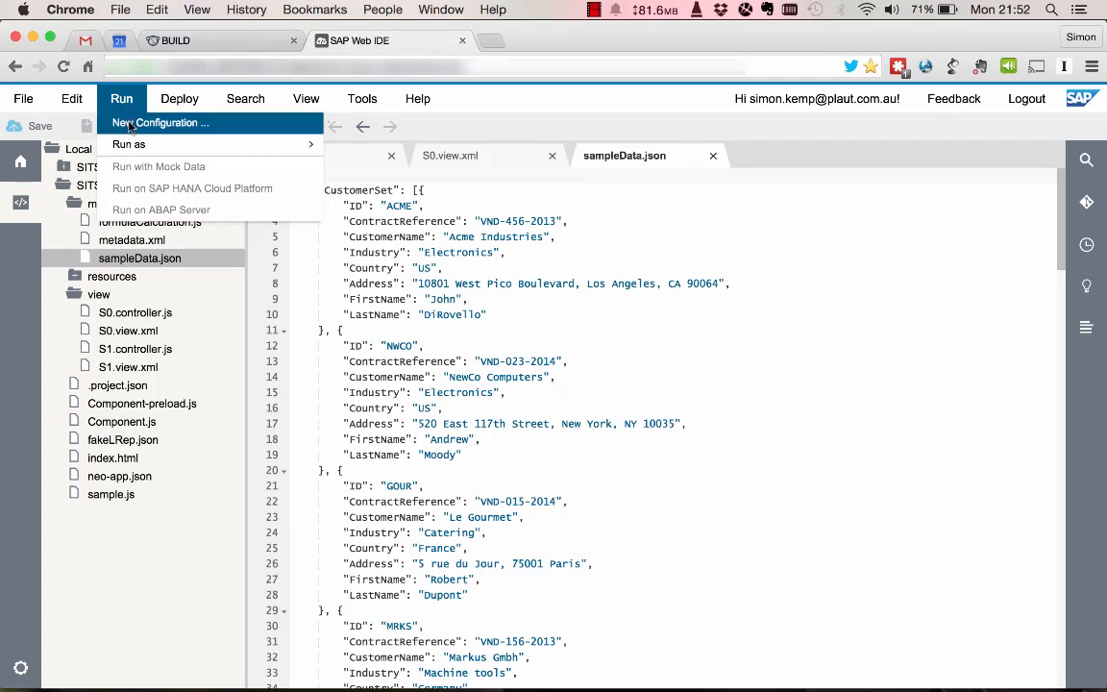
{"action": "left_click", "coordinate": [164, 121]}
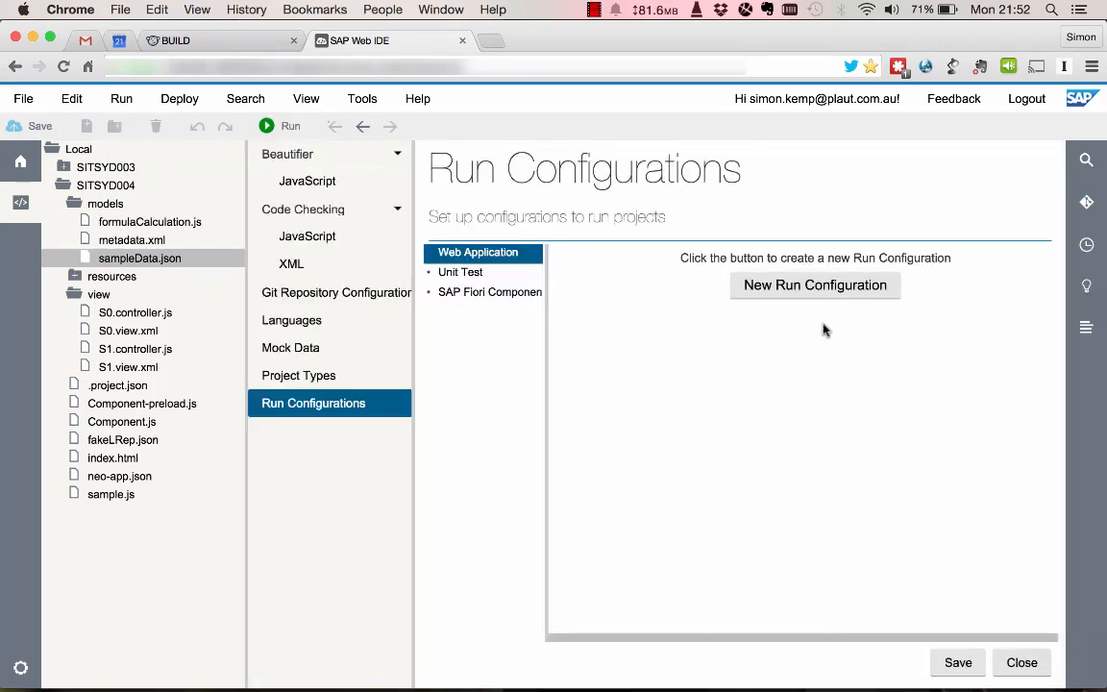
{"action": "left_click", "coordinate": [822, 289]}
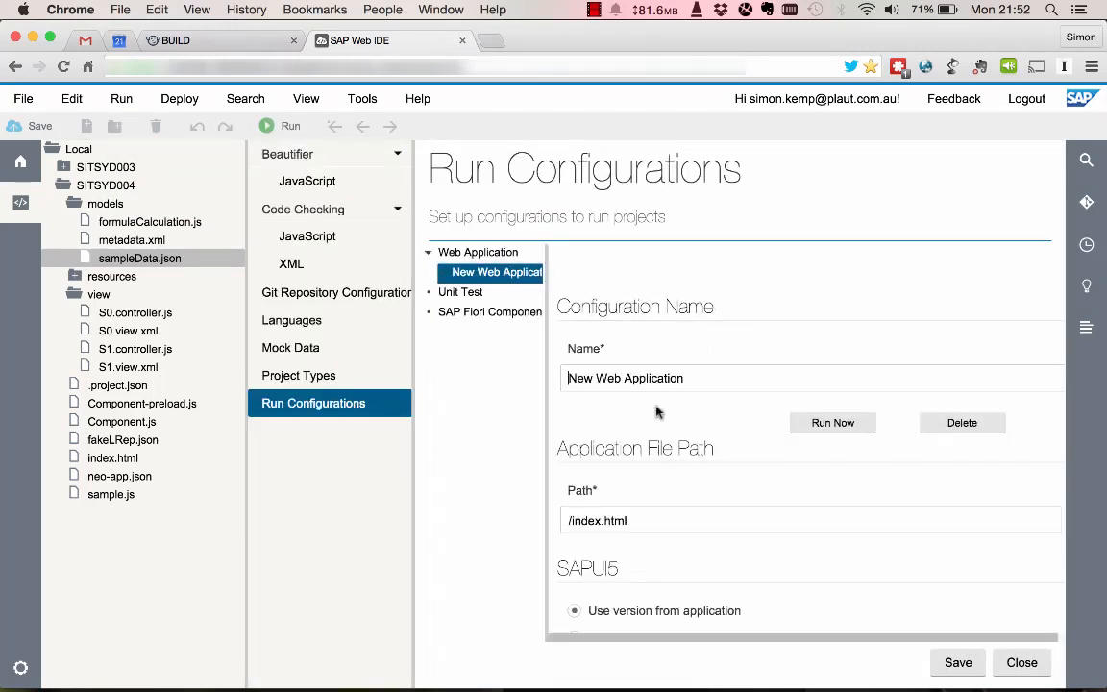
{"action": "triple_click", "coordinate": [694, 378]}
{"action": "type", "text": "SIT"}
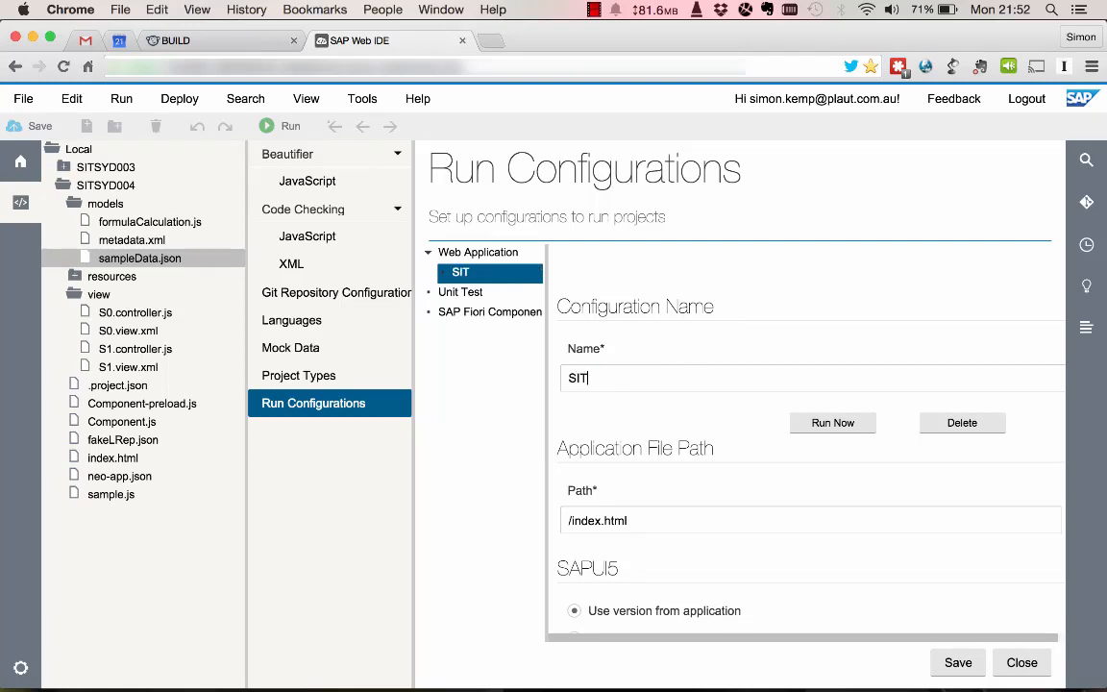
{"action": "type", "text": "SYD004"}
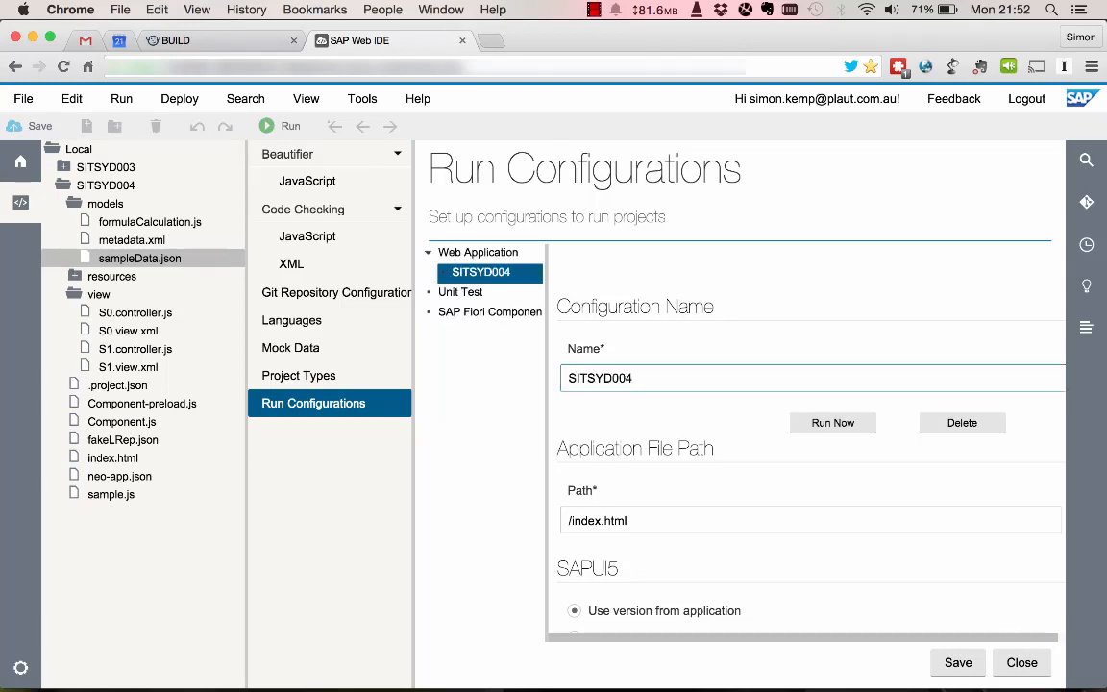
Turn off opening with frame for the SITSYD004 run configuration, save it and close the project settings.
{"action": "scroll", "coordinate": [735, 516], "scroll_direction": "down", "scroll_amount": 5}
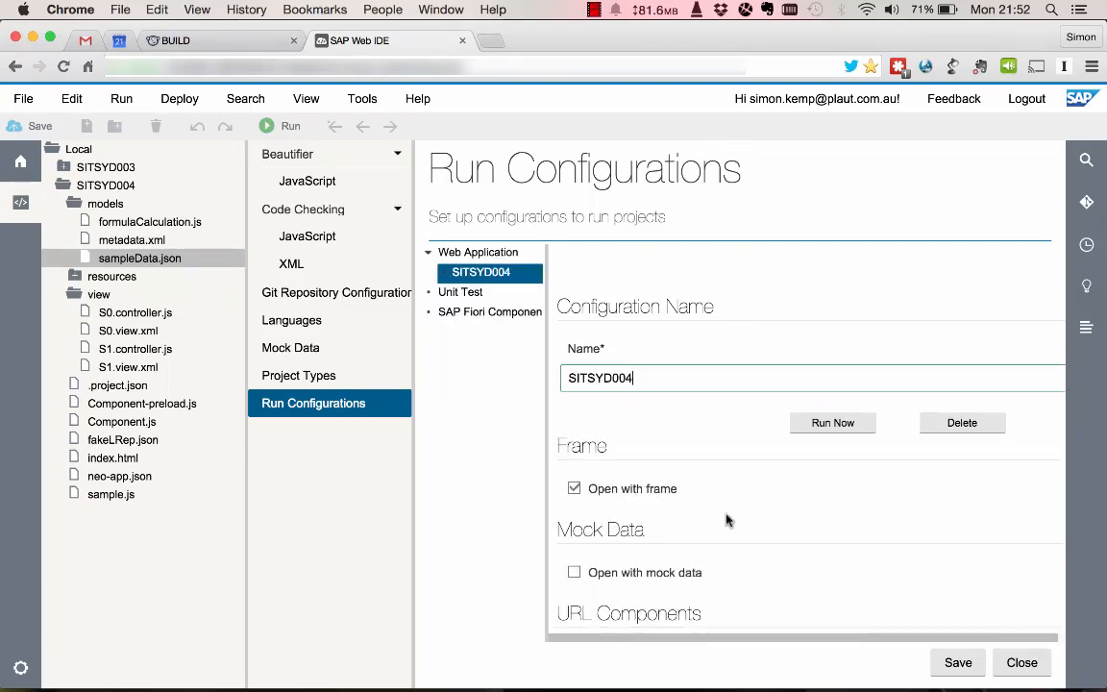
{"action": "left_click", "coordinate": [574, 488]}
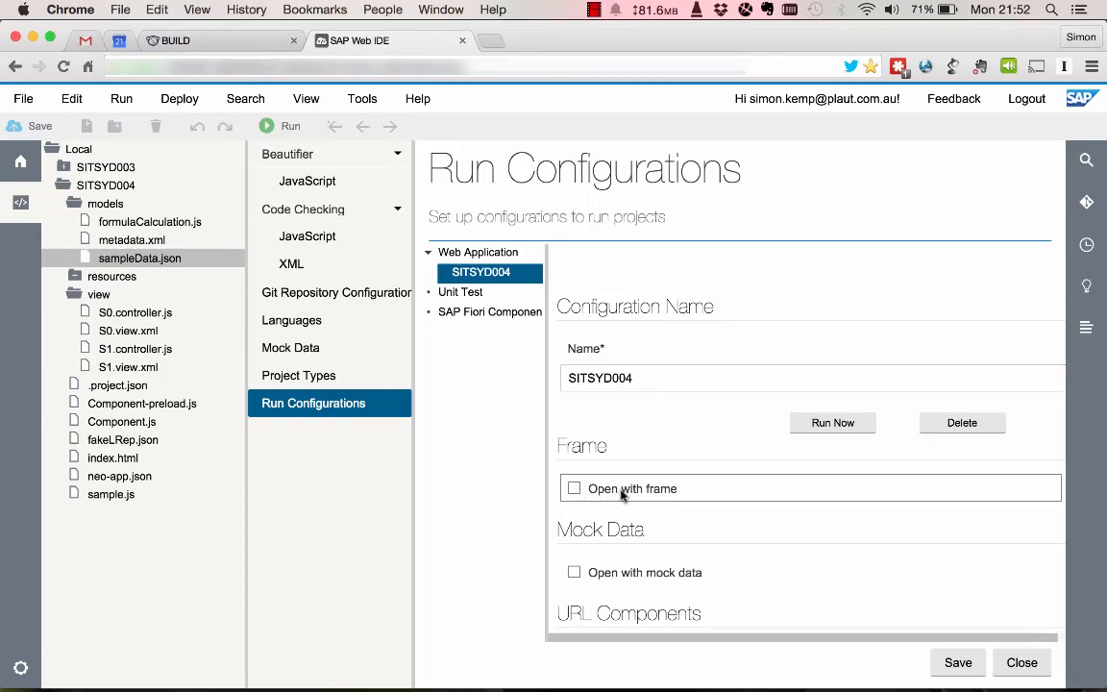
{"action": "left_click", "coordinate": [955, 663]}
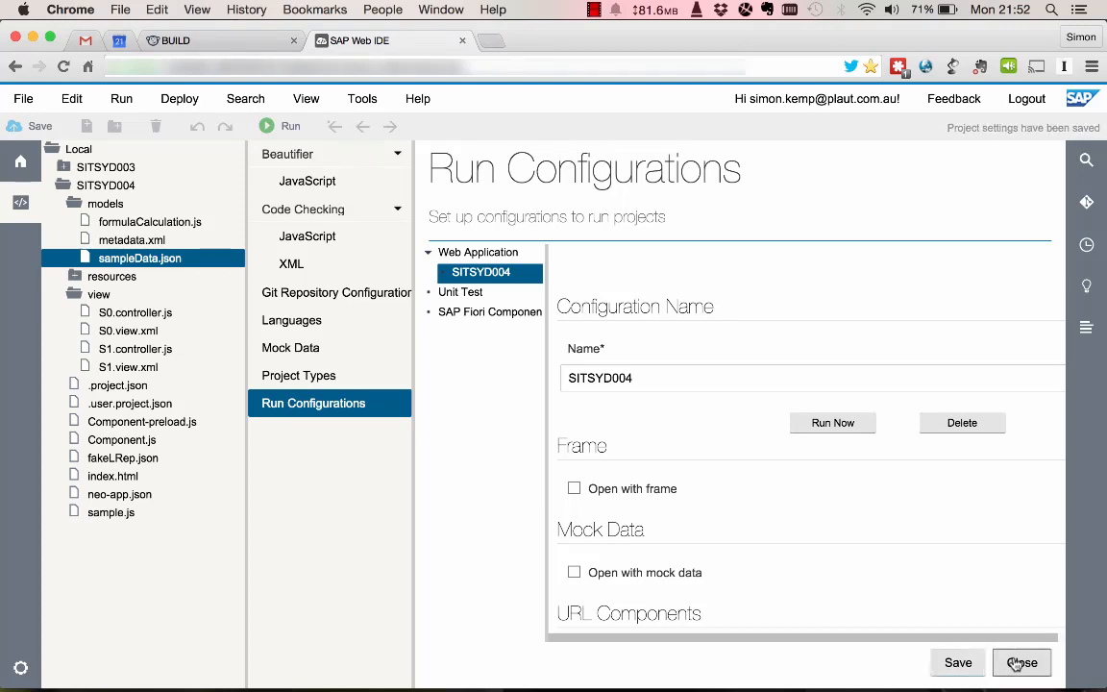
{"action": "left_click", "coordinate": [1019, 662]}
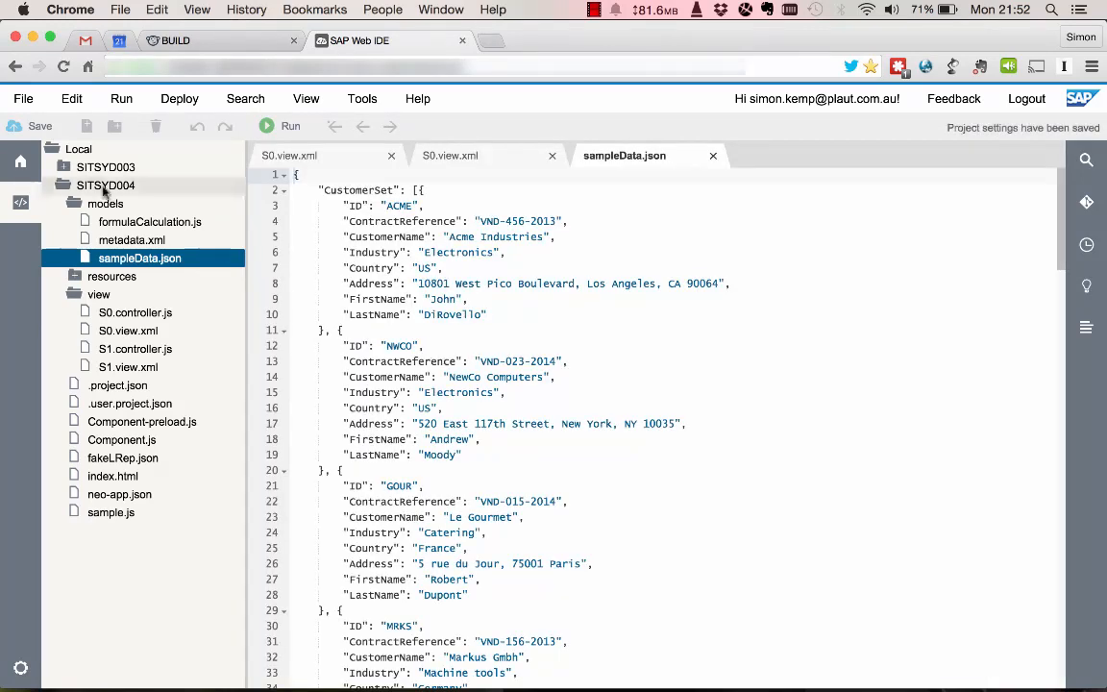
Run the application with the SITSYD004 run configuration.
{"action": "left_click", "coordinate": [161, 102]}
{"action": "left_click", "coordinate": [121, 100]}
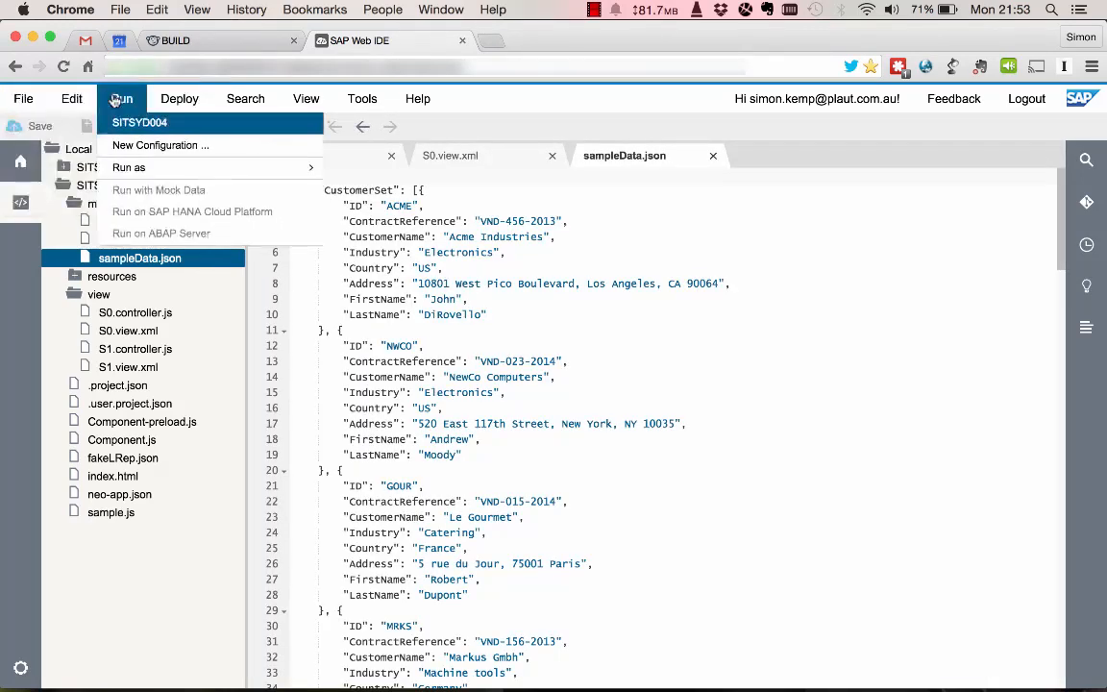
{"action": "left_click", "coordinate": [129, 125]}
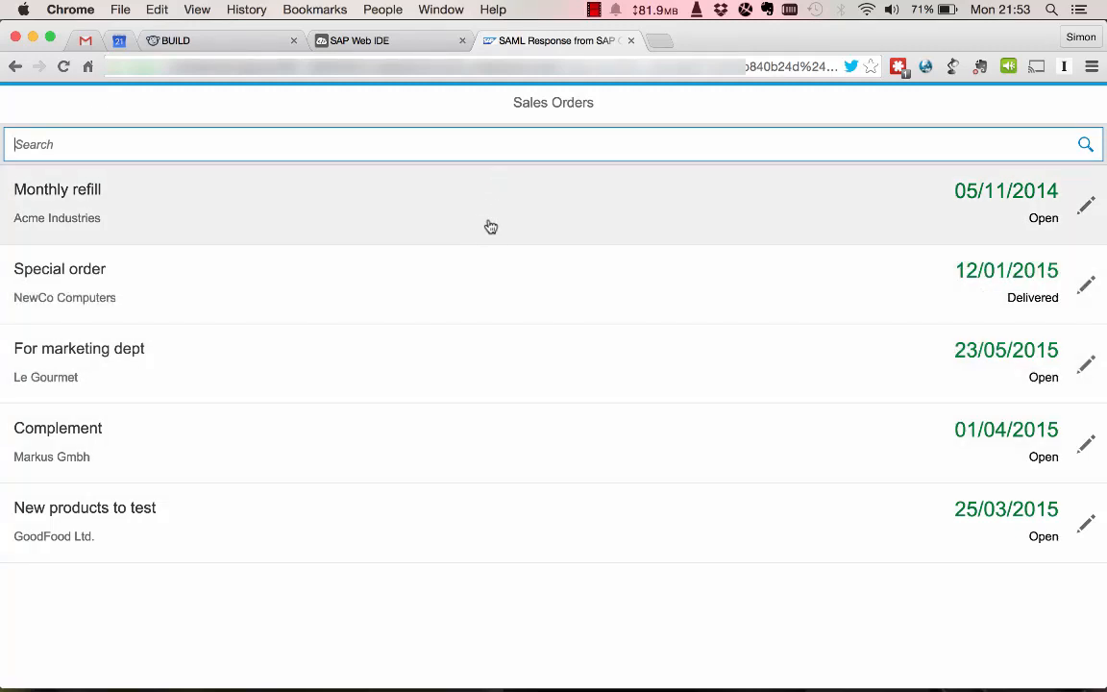
Examine the items of the Monthly refill and For marketing dept orders in the running app, and return to SAP Web IDE.
{"action": "left_click", "coordinate": [490, 226]}
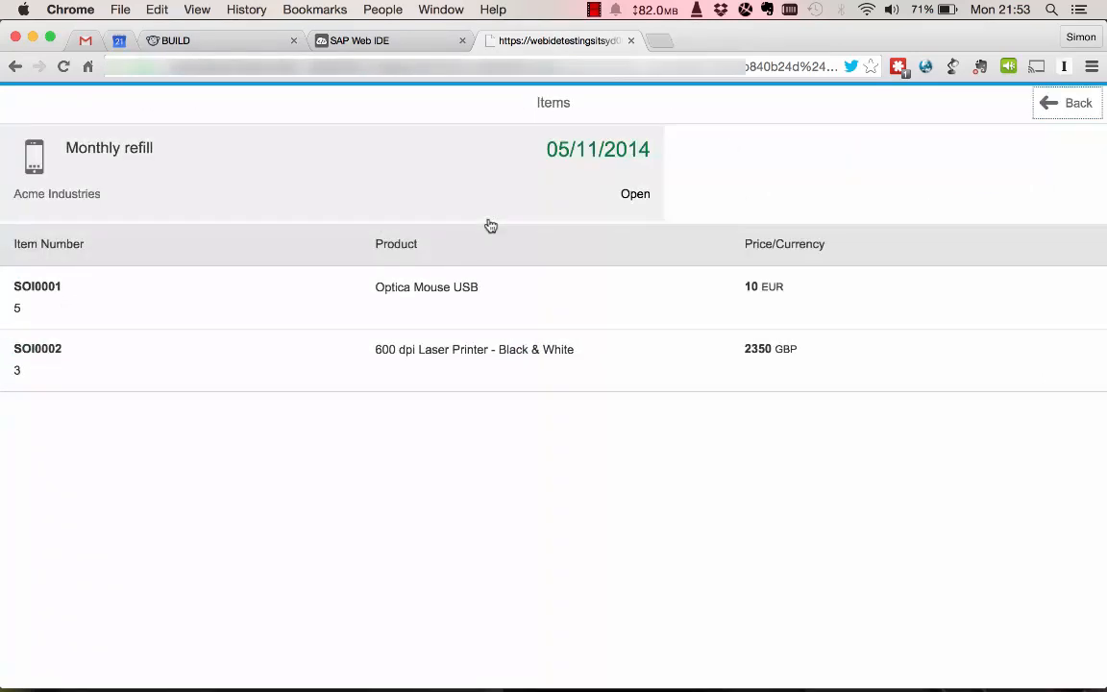
{"action": "left_click", "coordinate": [1067, 108]}
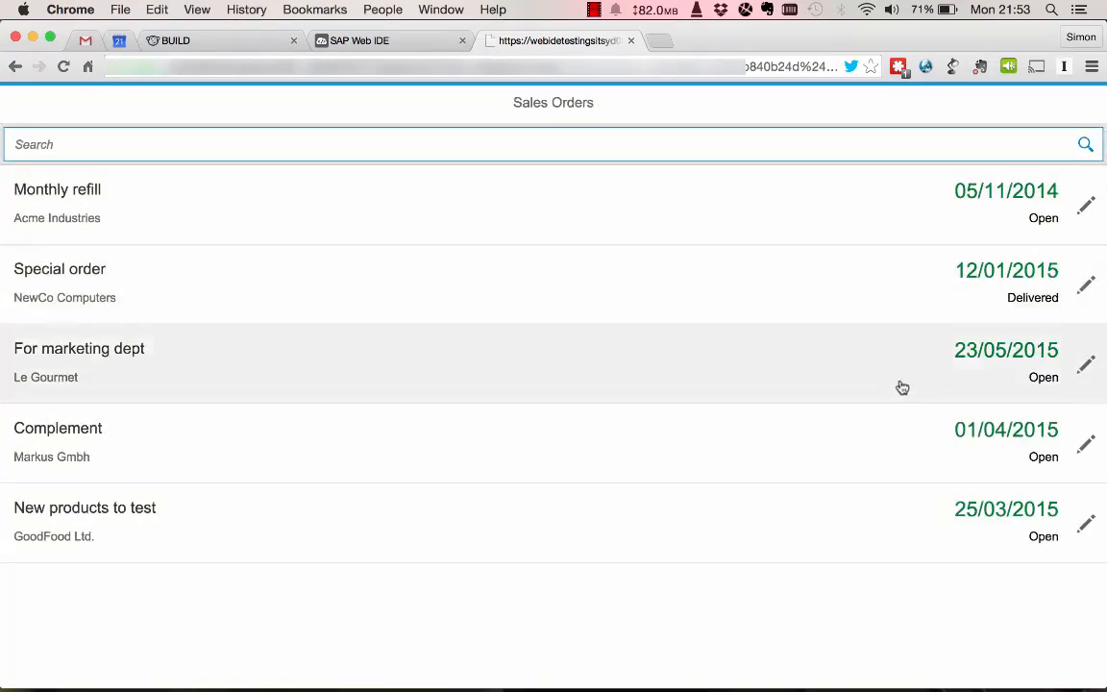
{"action": "left_click", "coordinate": [902, 388]}
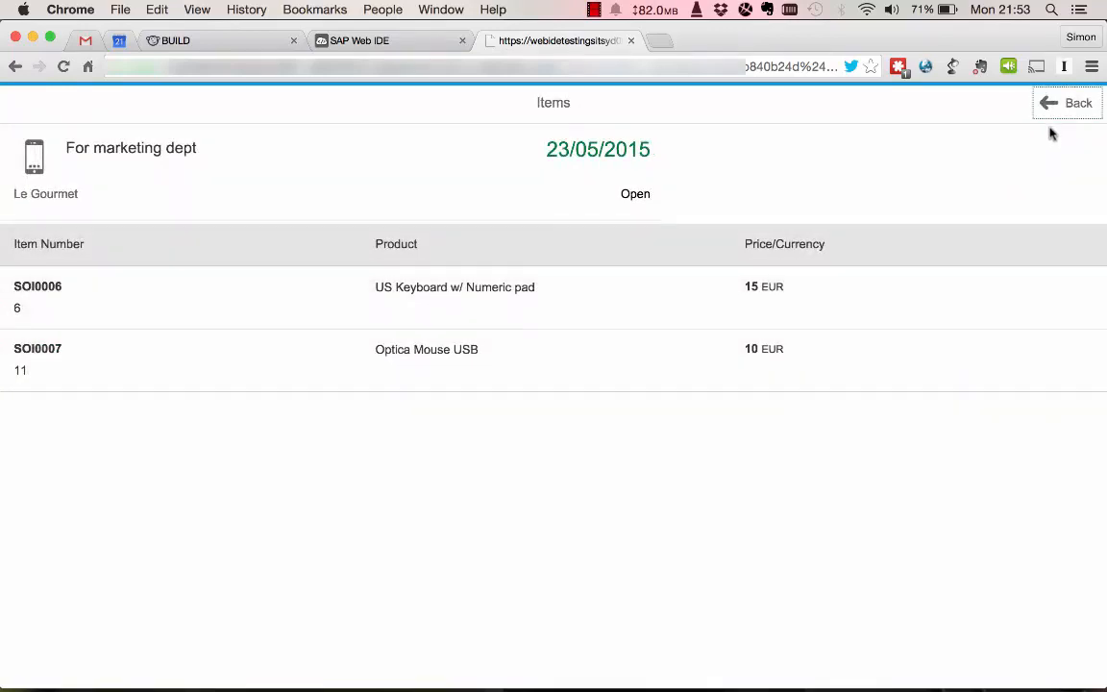
{"action": "left_click", "coordinate": [1072, 104]}
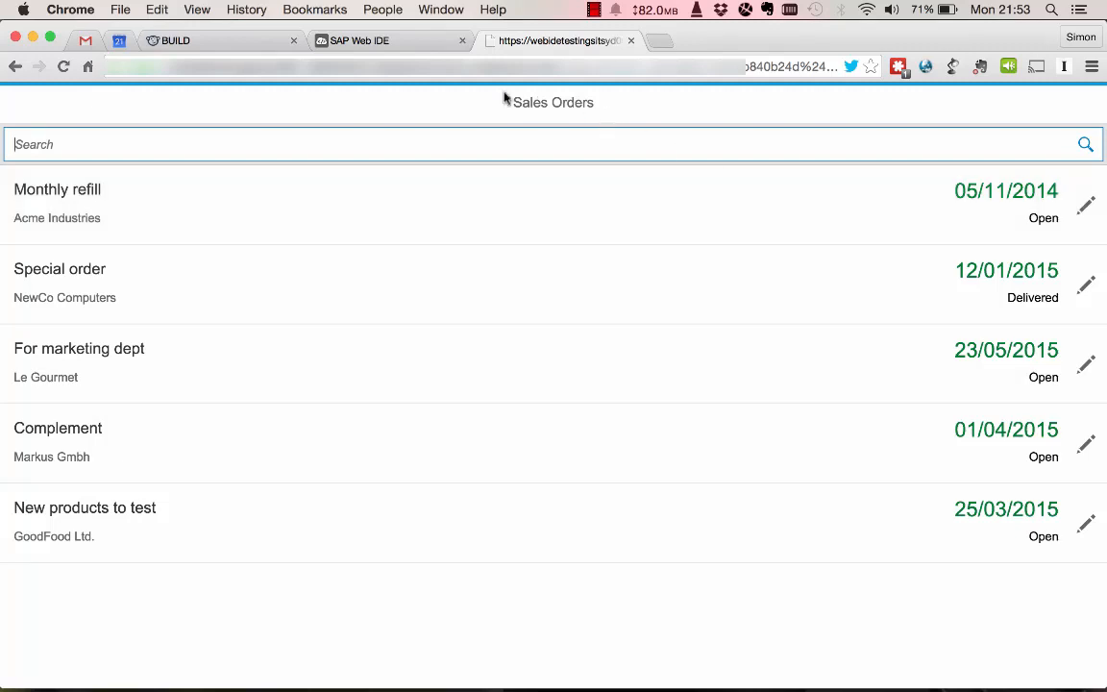
{"action": "left_click", "coordinate": [421, 42]}
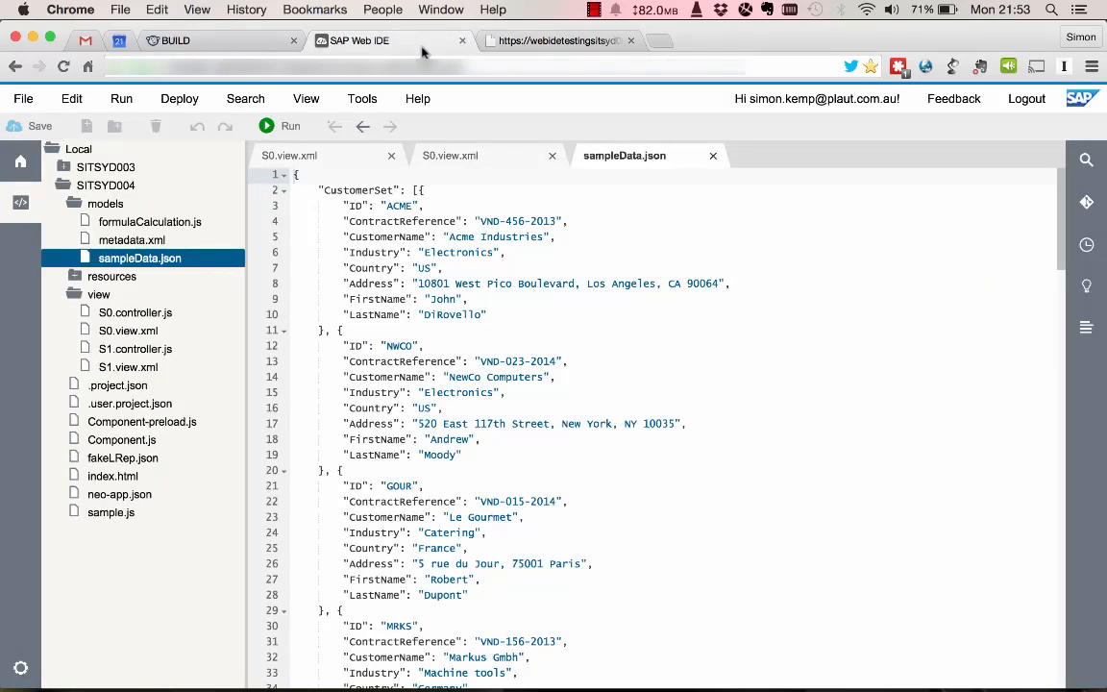